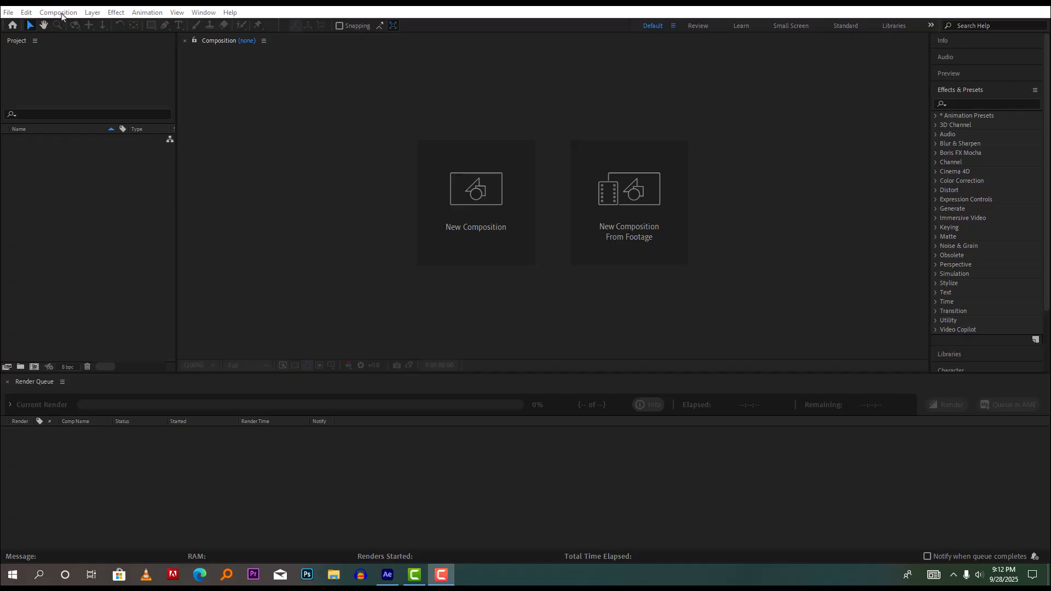
Step: Create a composition named Lower Third using the HD 1920x1080 29.97 fps preset
left_click(59, 13)
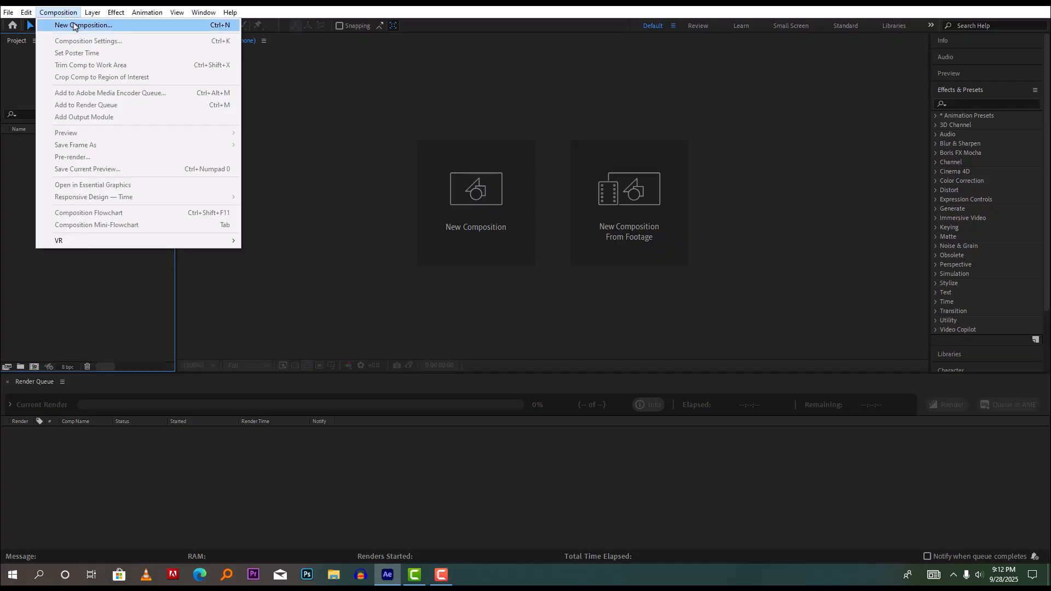
left_click(75, 26)
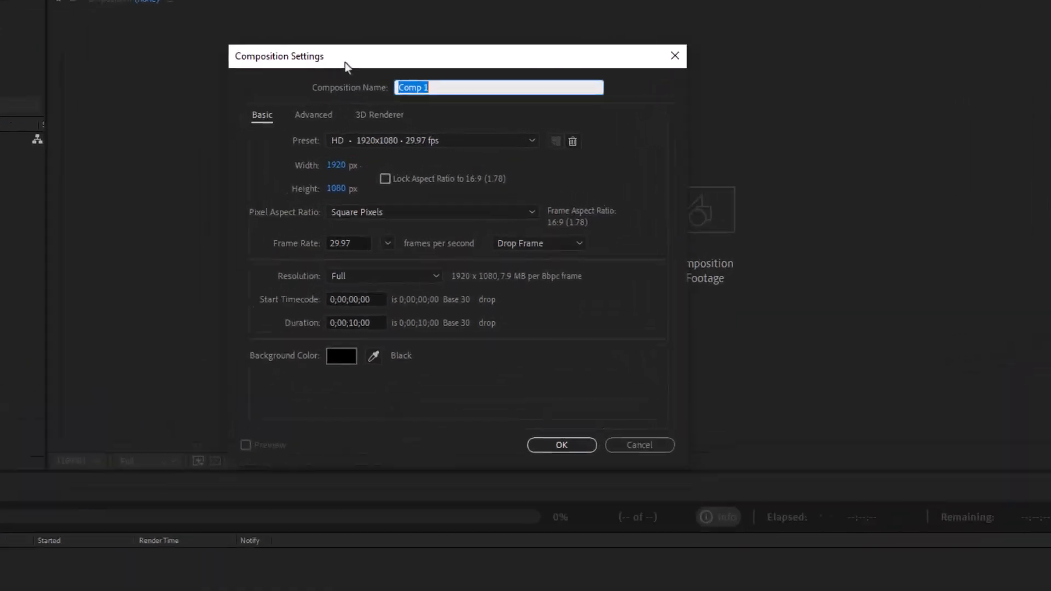
left_click_drag(435, 48, 408, 46)
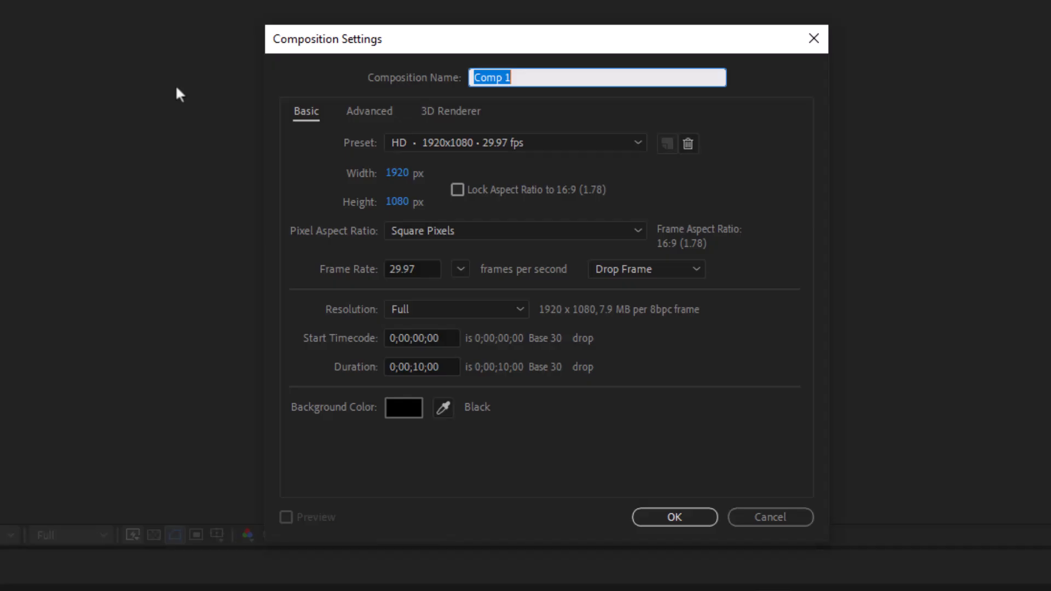
left_click(531, 83)
left_click_drag(530, 83, 446, 86)
type("Lower Third")
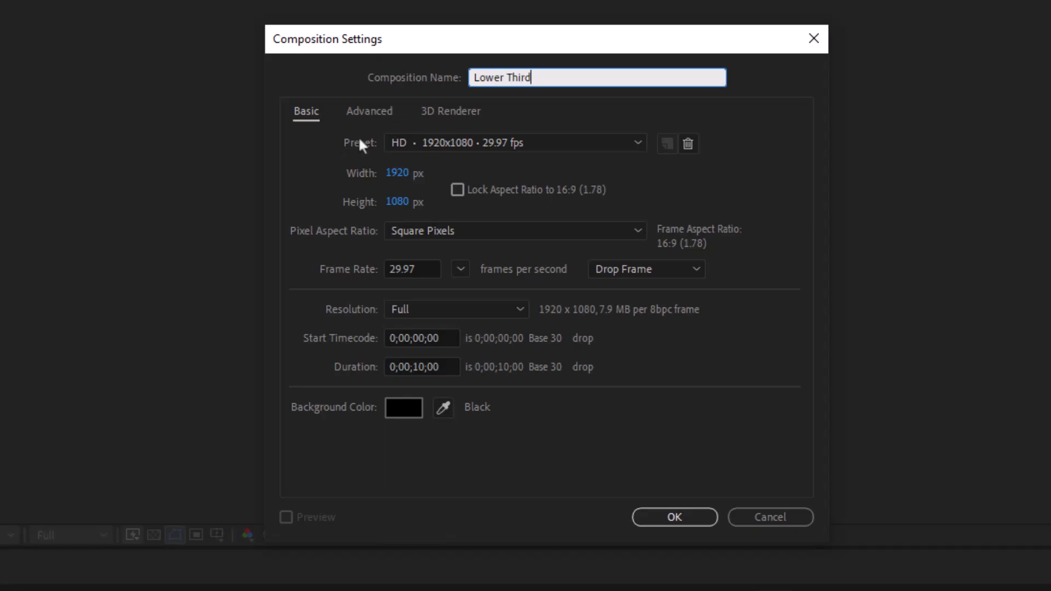
left_click(438, 147)
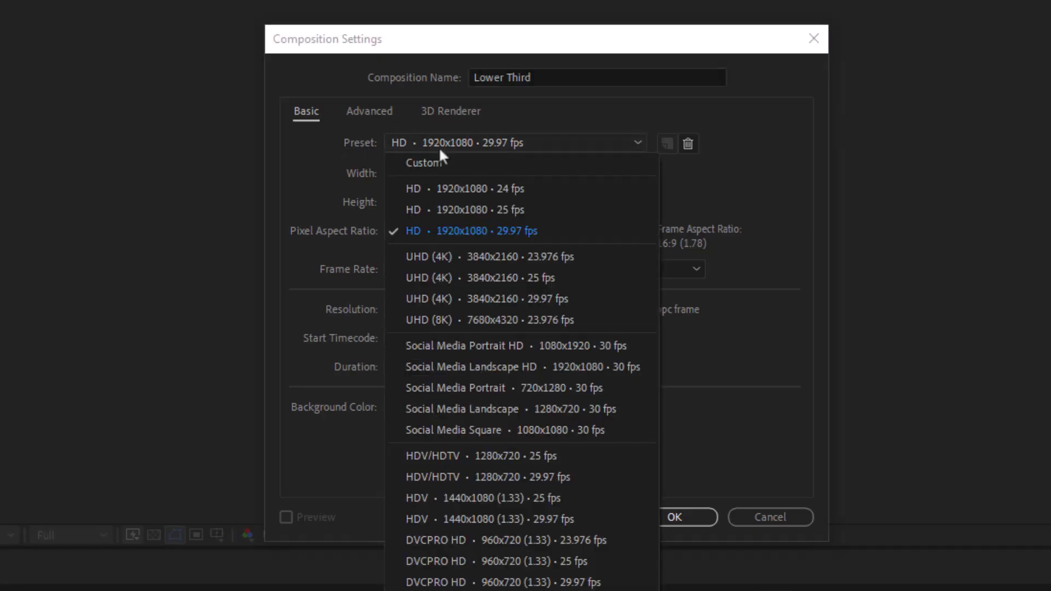
left_click(439, 231)
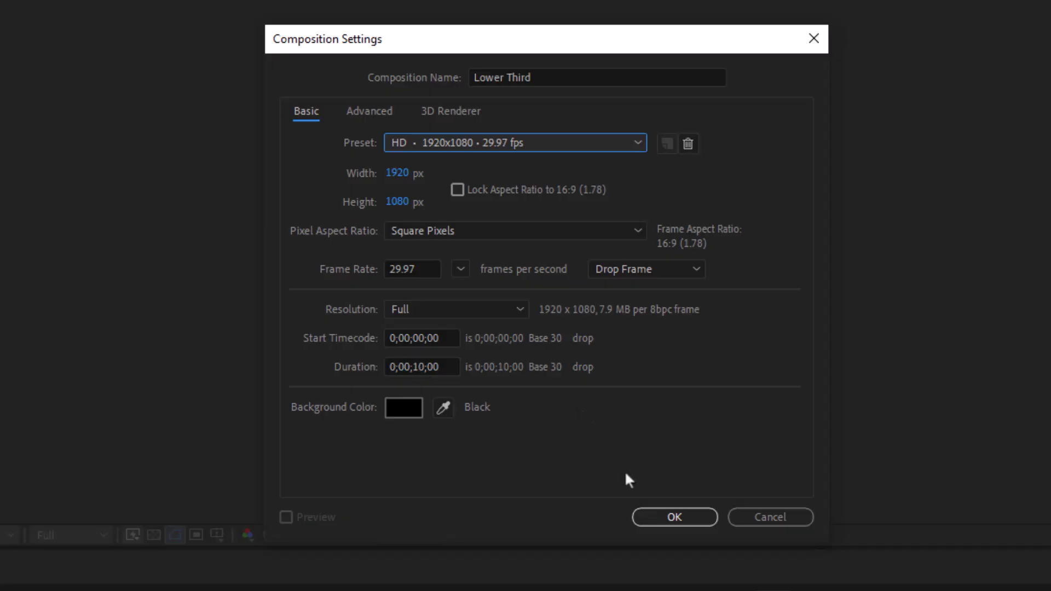
left_click(663, 519)
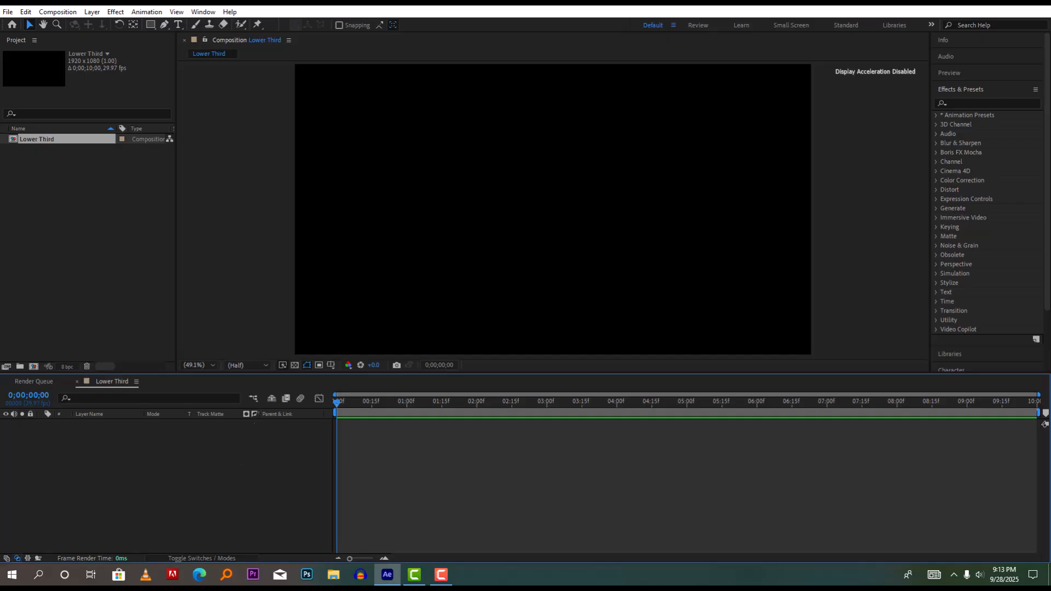
Step: Display the title/action safe guides over the Lower Third composition
left_click(334, 369)
left_click(359, 378)
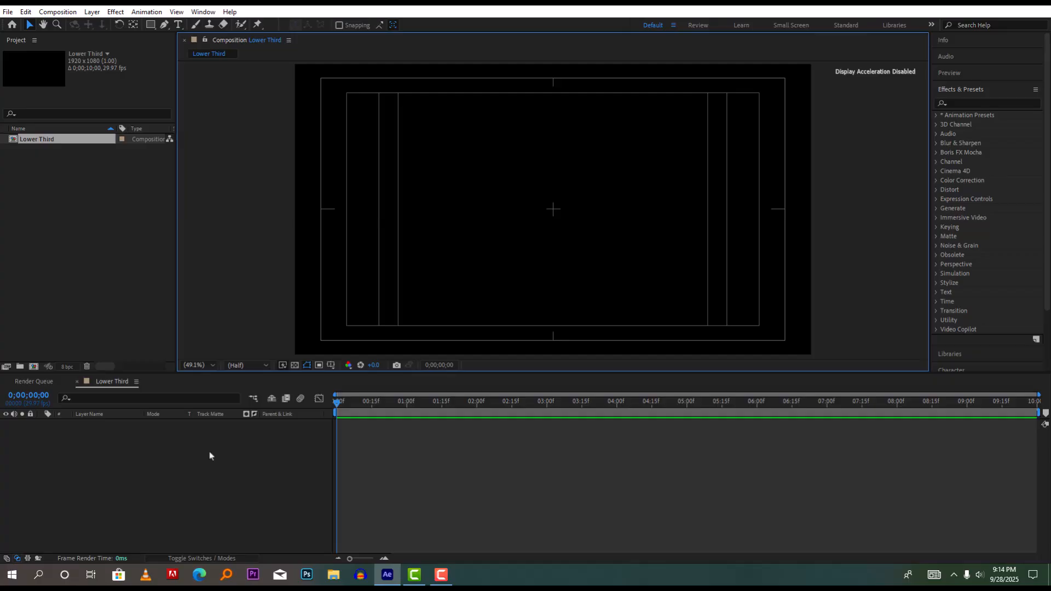
right_click(189, 485)
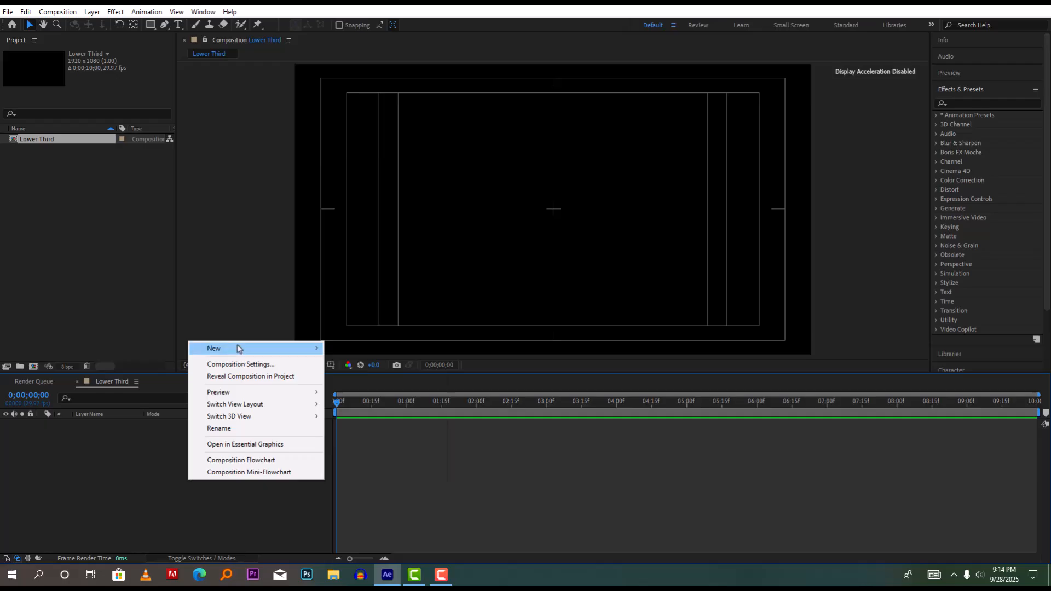
mouse_move(237, 349)
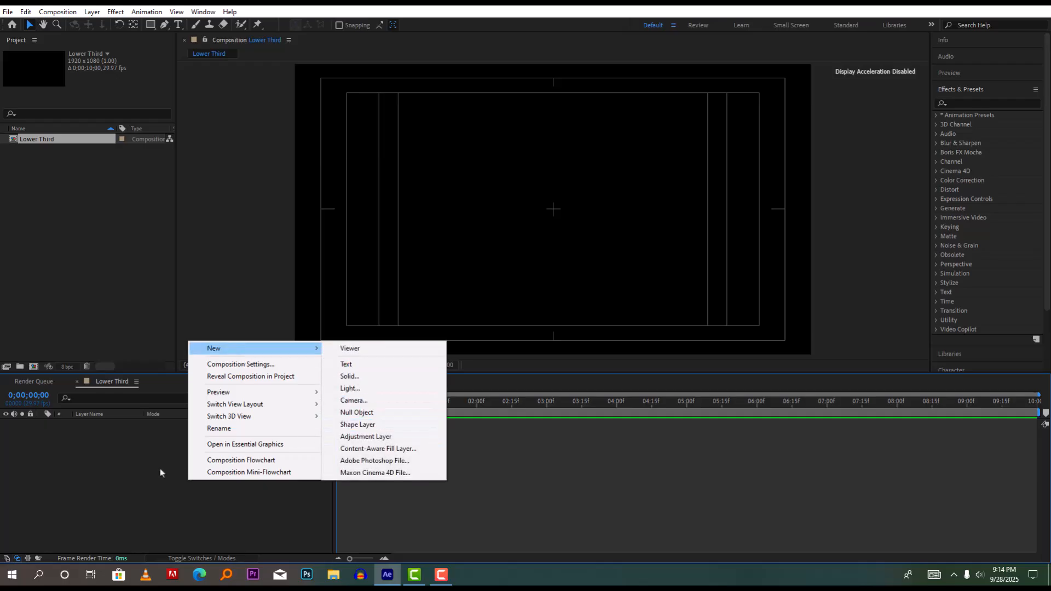
left_click(133, 471)
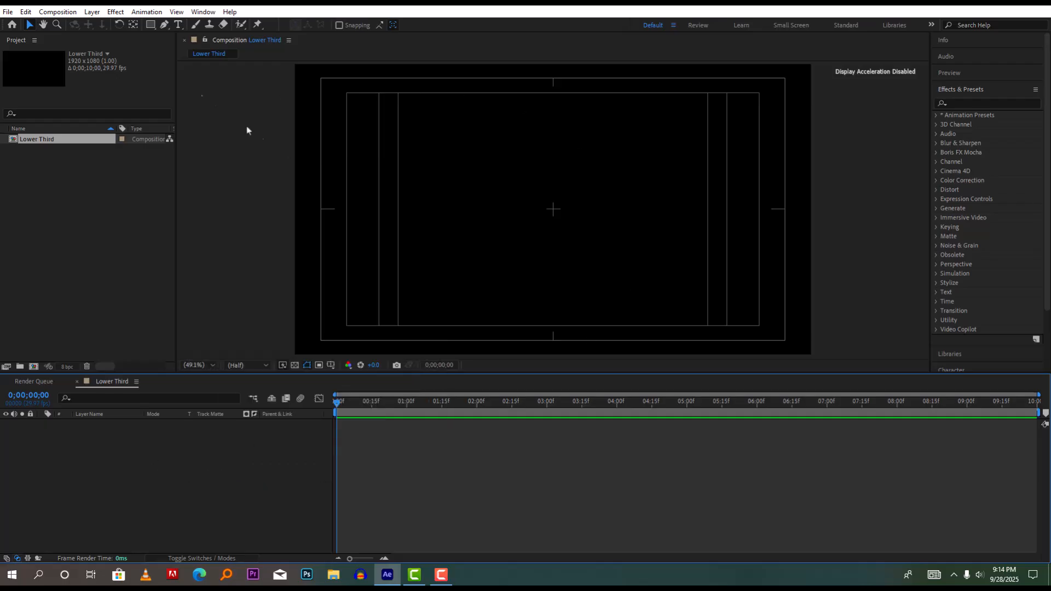
Step: Draw a wide, thin rectangle with the Rectangle tool near the bottom centre of the frame, just above the title-safe line
left_click(153, 28)
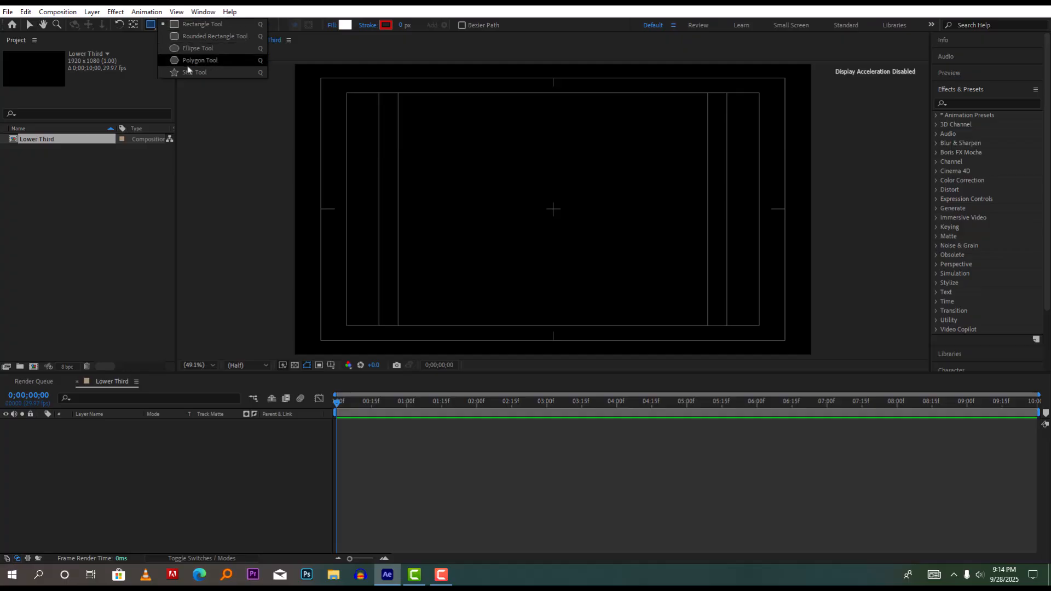
left_click(178, 28)
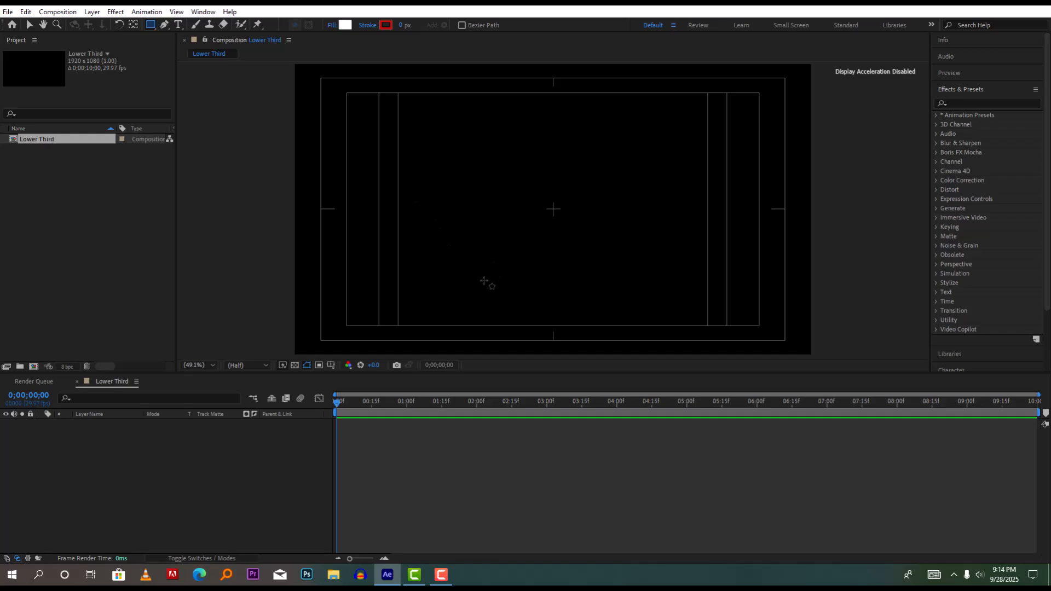
left_click_drag(489, 289, 612, 307)
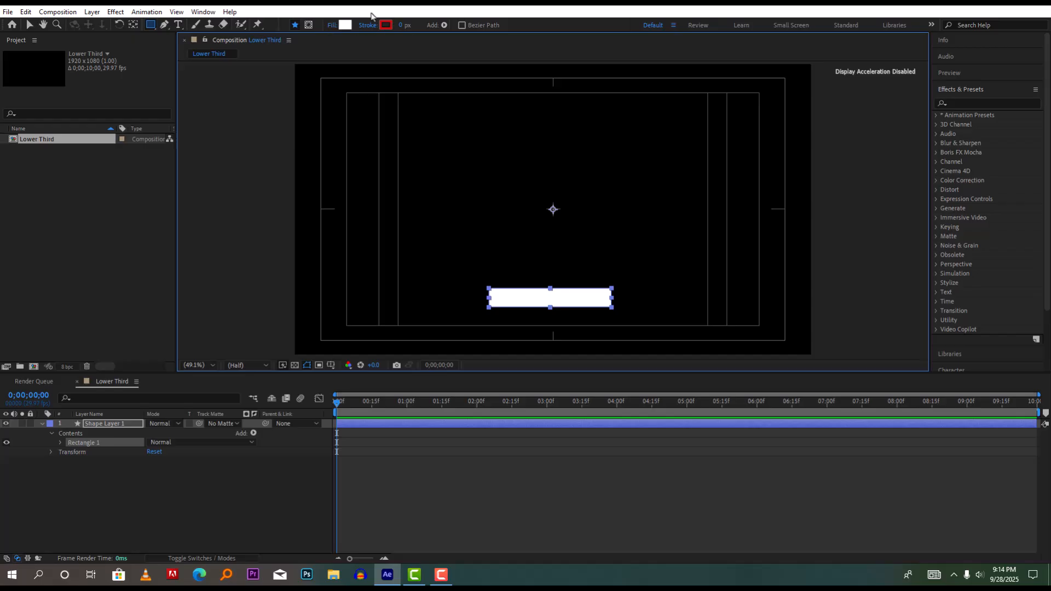
Step: Keep the rectangle's fill at white FFFFFF, set its stroke to None, and collapse the shape layer
left_click(345, 26)
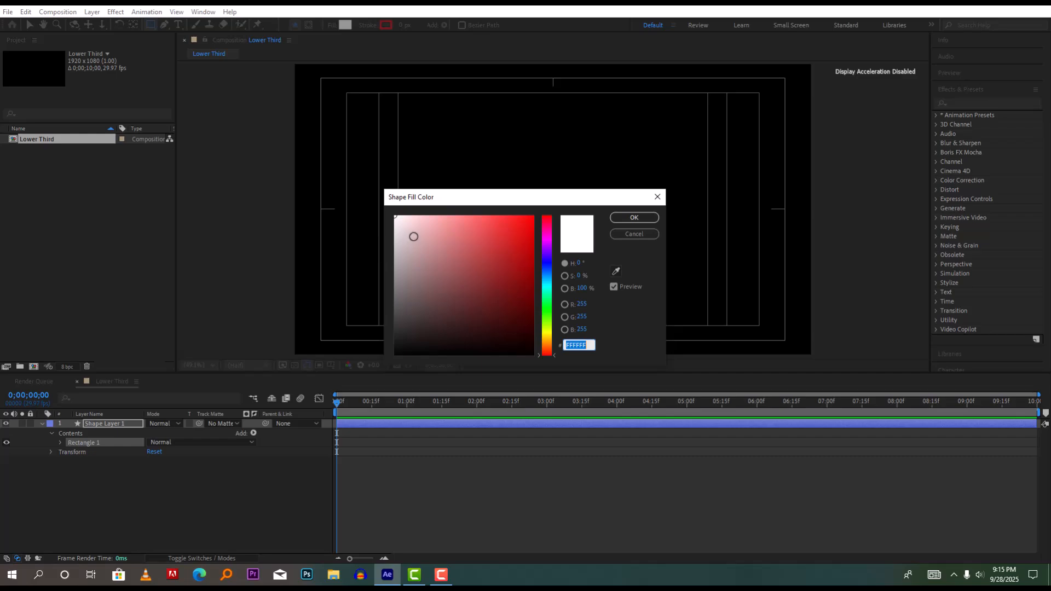
left_click(627, 219)
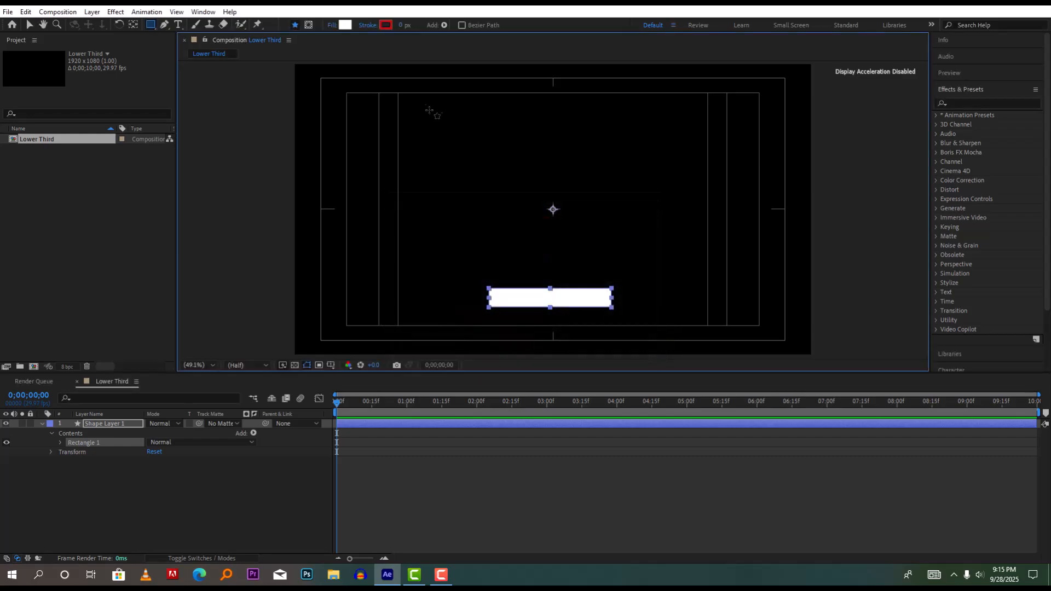
left_click(386, 26)
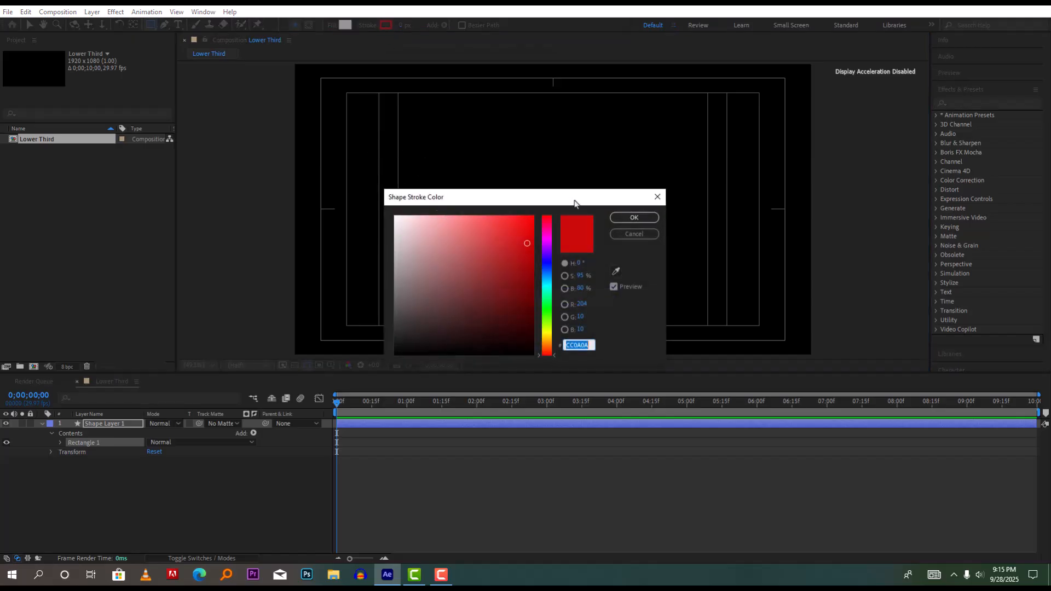
left_click(657, 197)
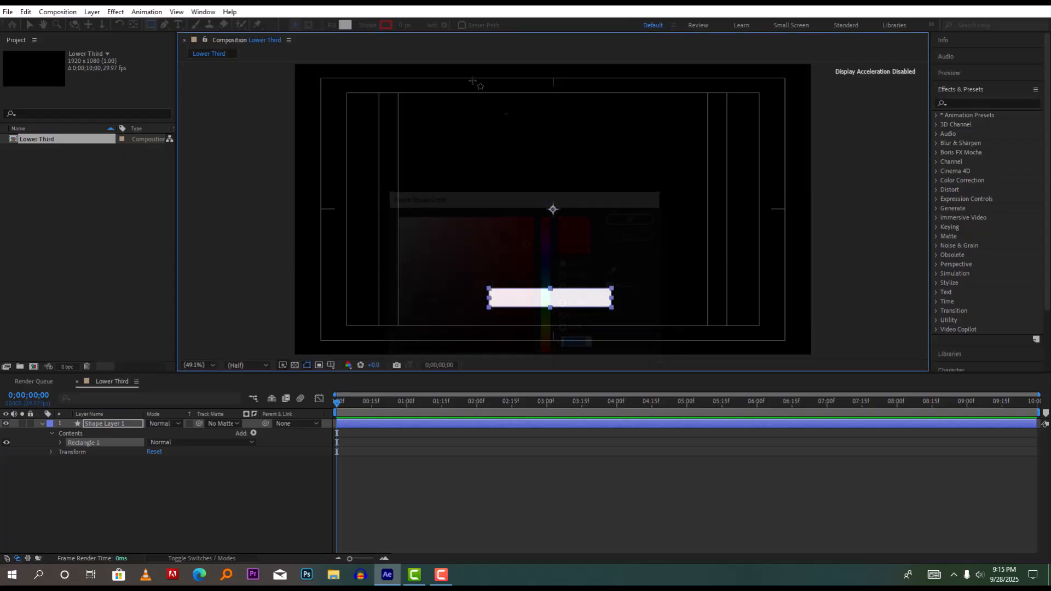
left_click(368, 25)
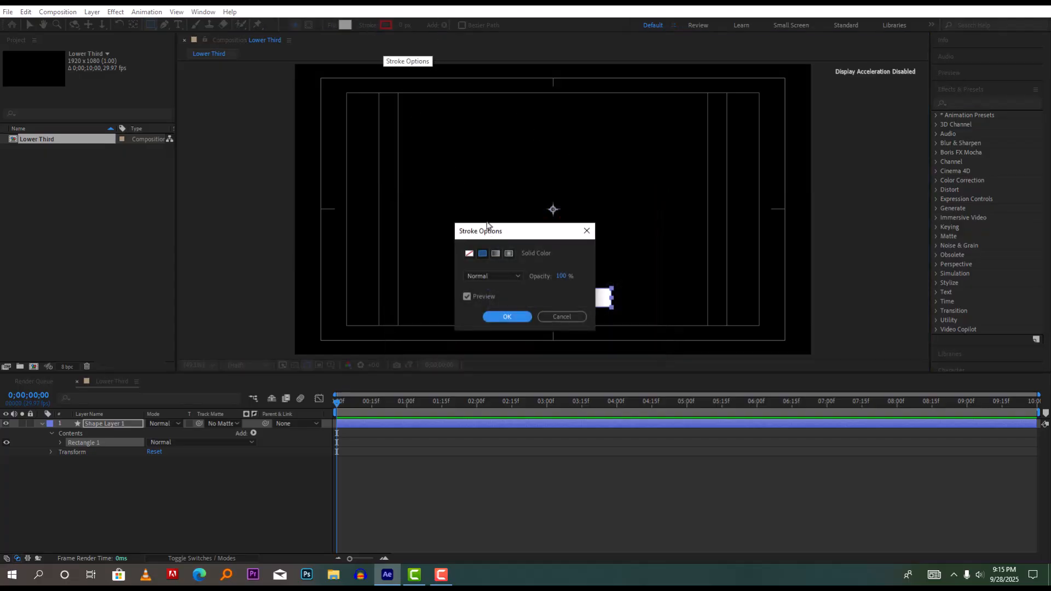
left_click(469, 254)
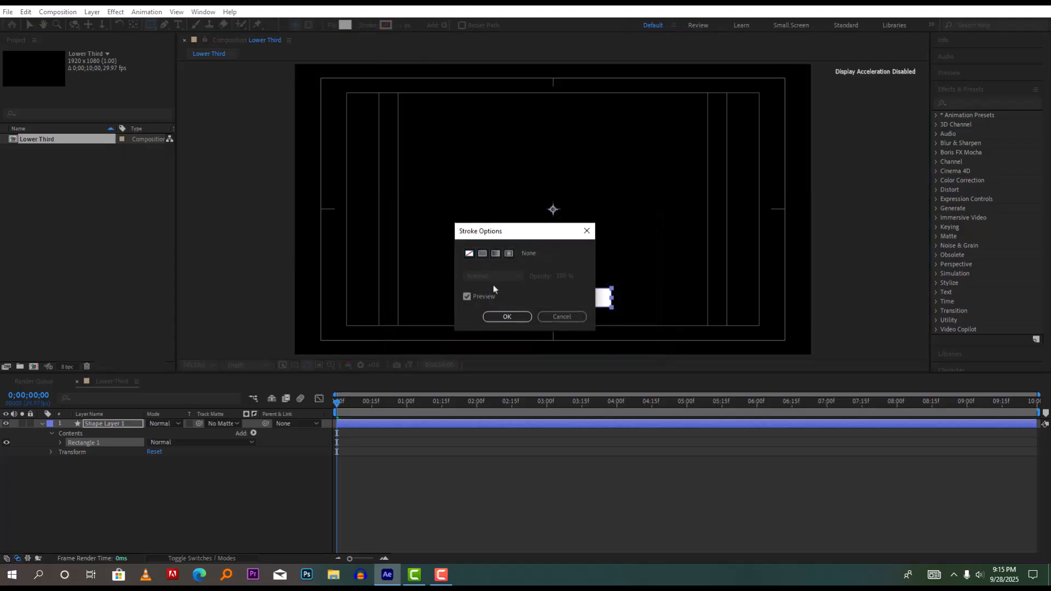
left_click(506, 316)
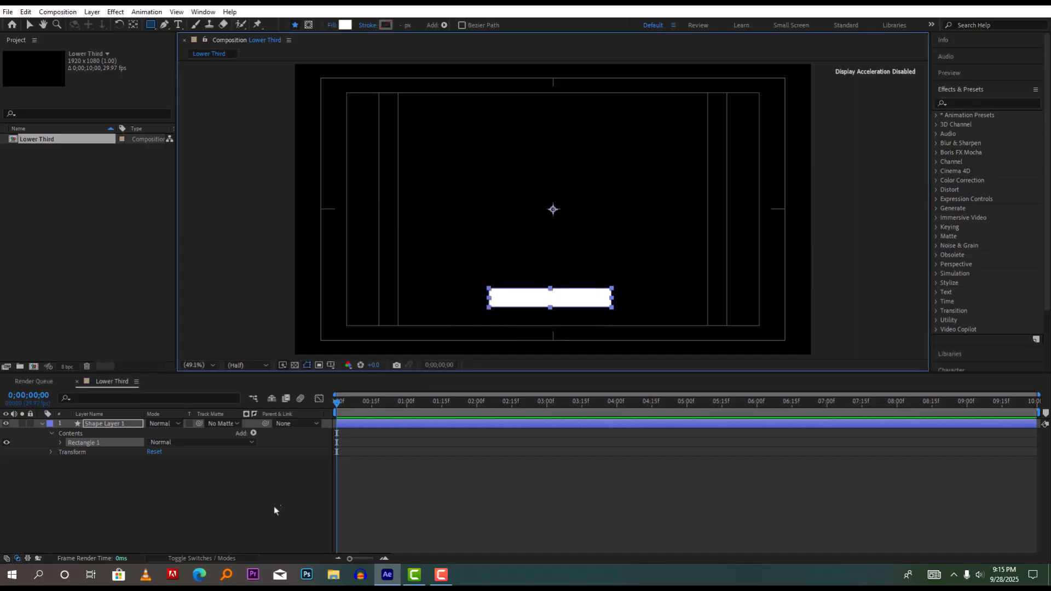
left_click(223, 502)
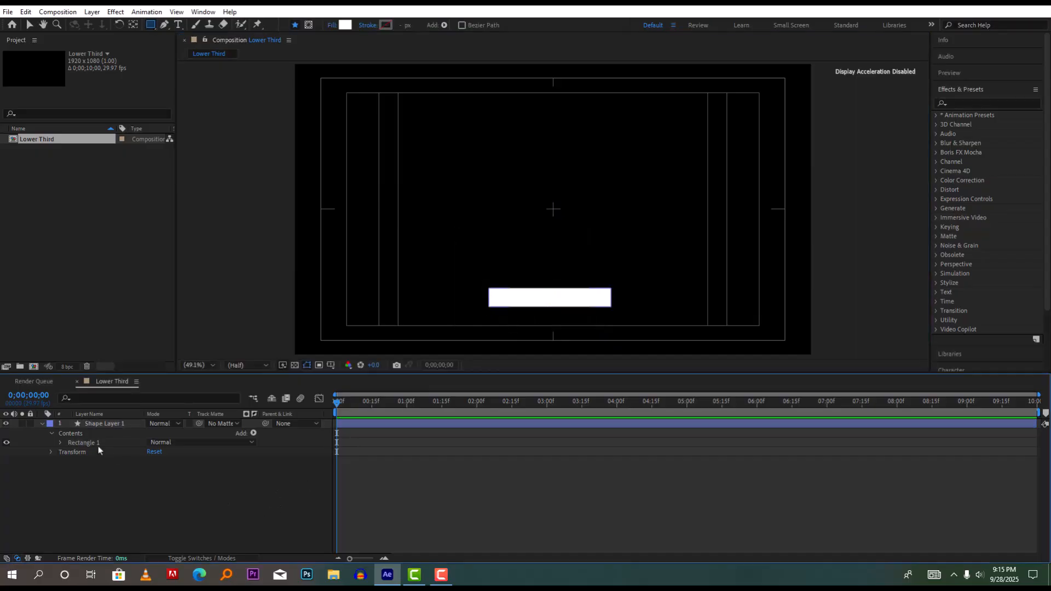
left_click(44, 426)
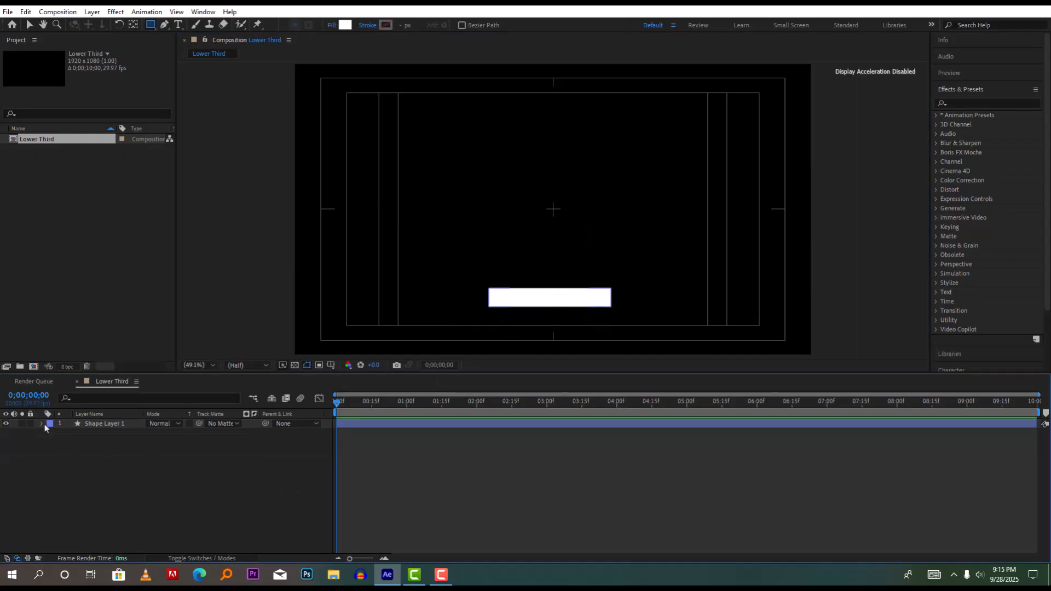
Step: Move the shape layer's anchor point to the middle of the rectangle with the Pan Behind tool
left_click(104, 425)
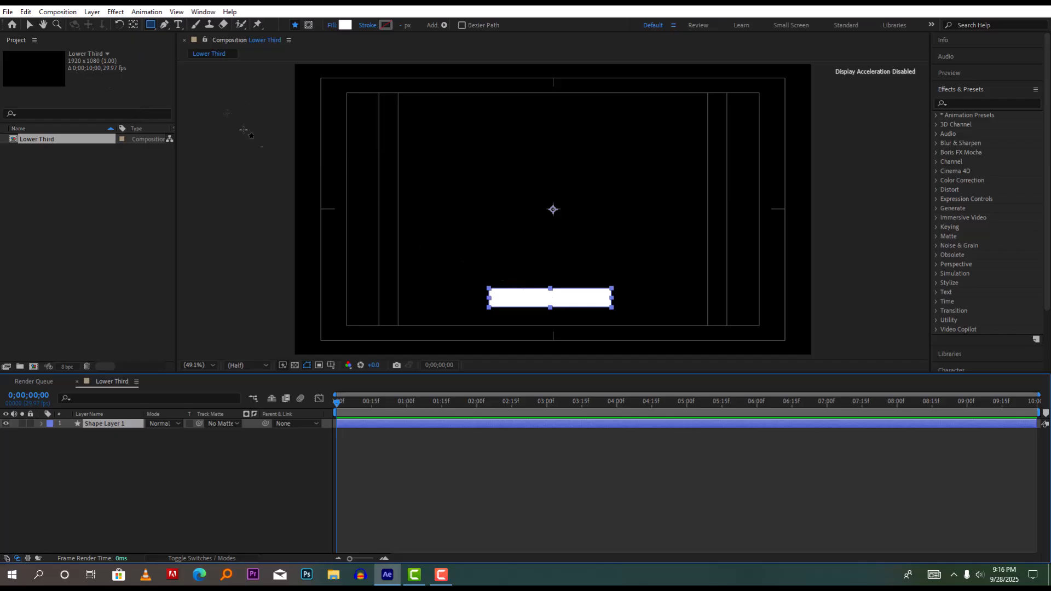
left_click(133, 26)
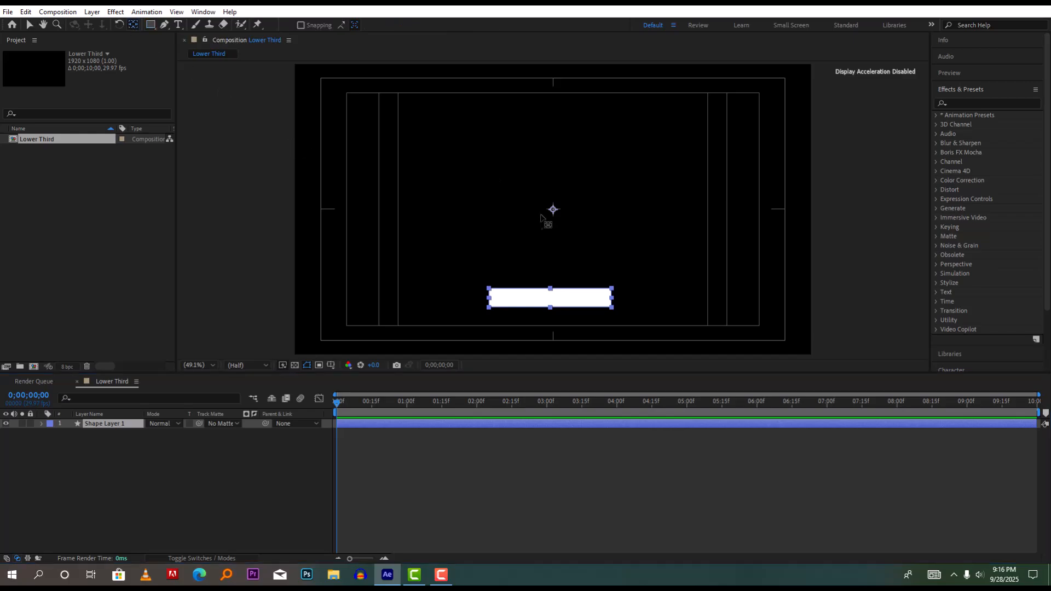
left_click_drag(553, 209, 554, 301)
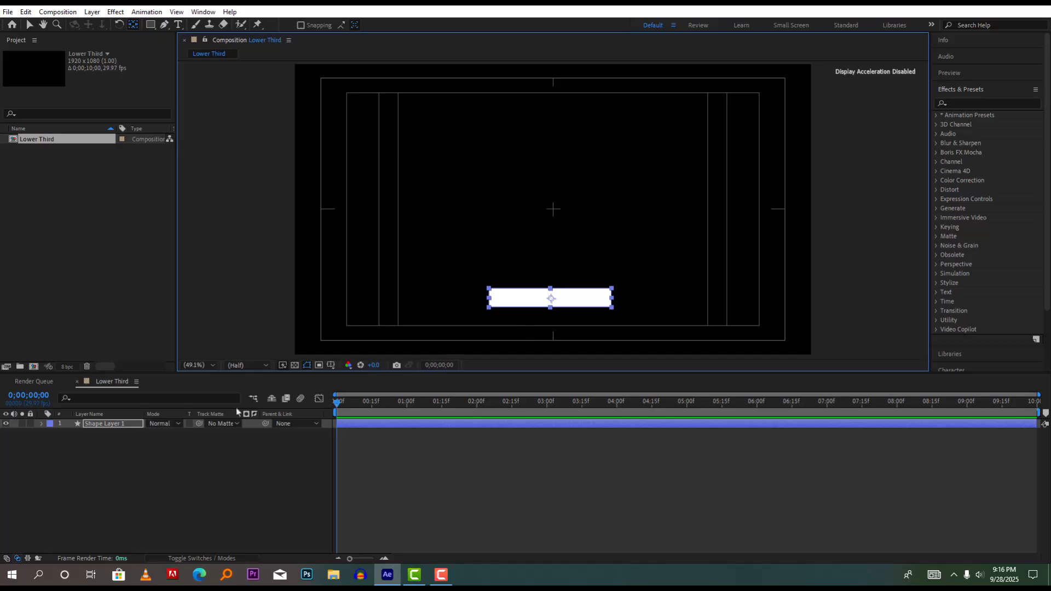
Step: Open the Align options and centre the shape layer horizontally in the composition
left_click(100, 426)
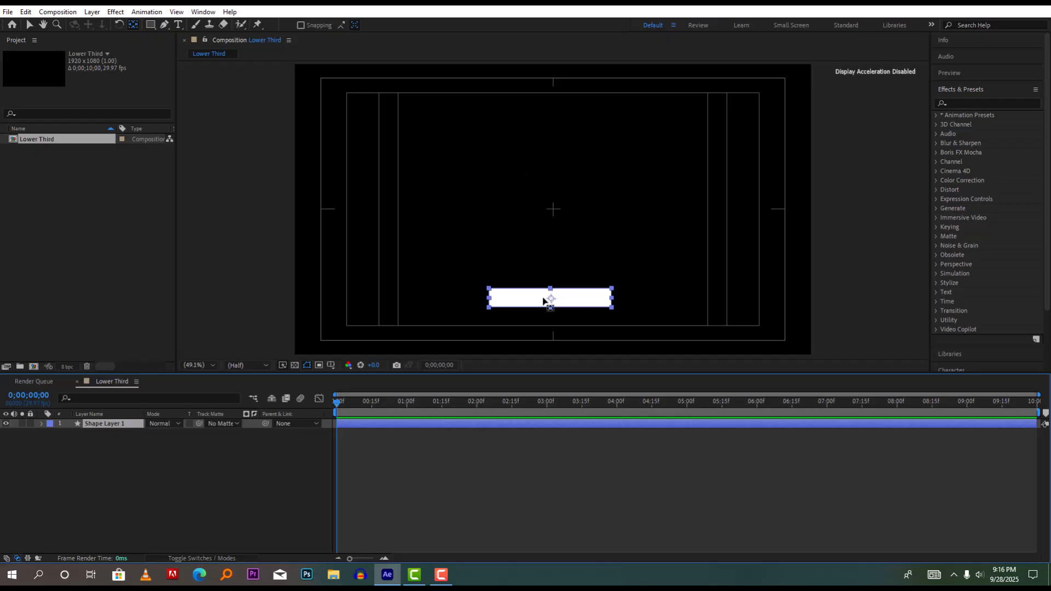
left_click(202, 11)
left_click(243, 54)
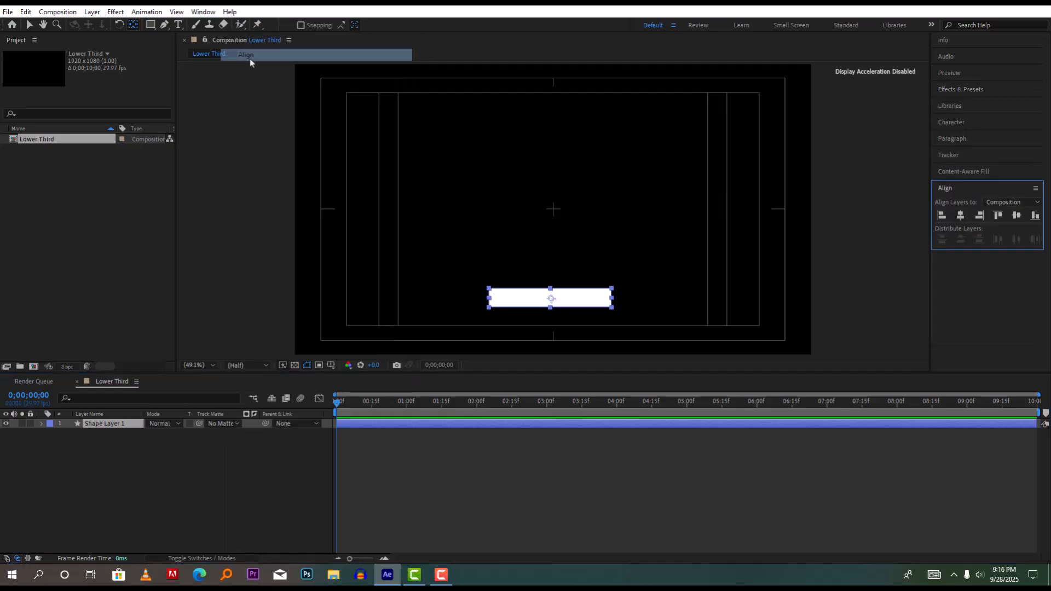
left_click(962, 217)
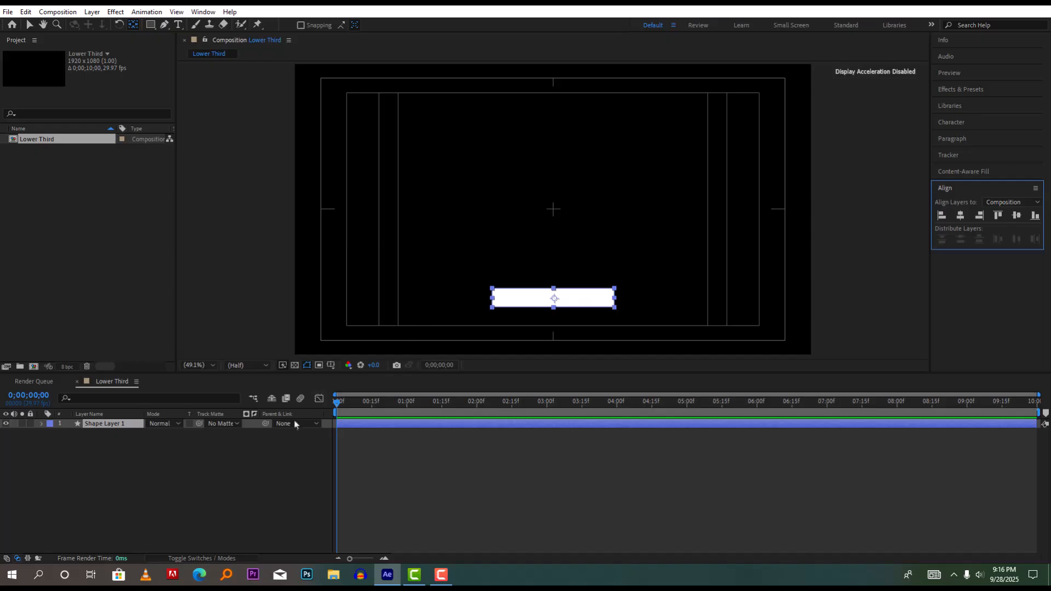
left_click(236, 484)
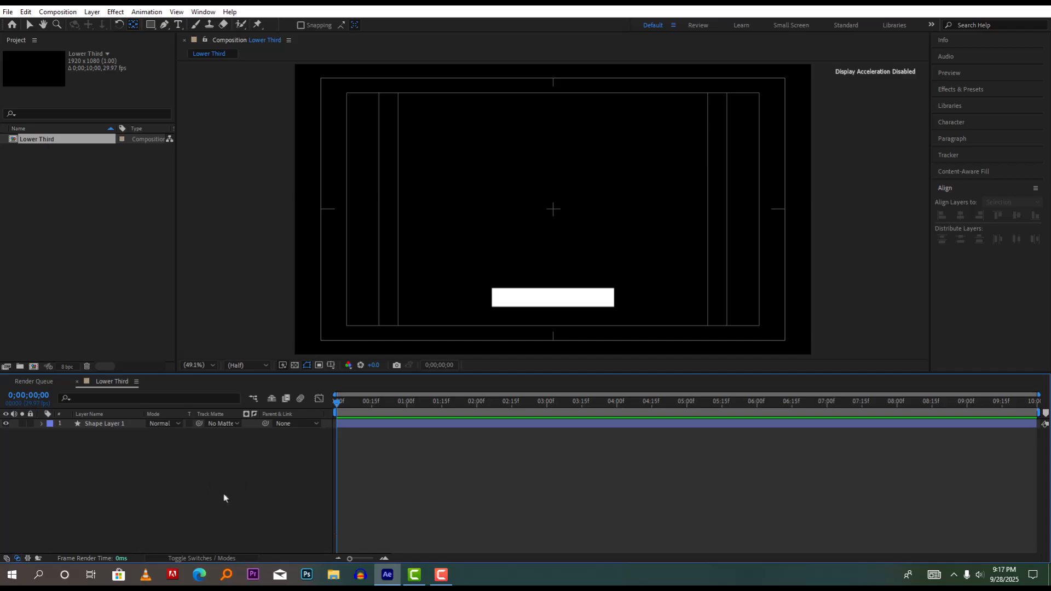
Step: Duplicate the rectangle's shape layer
left_click(115, 427)
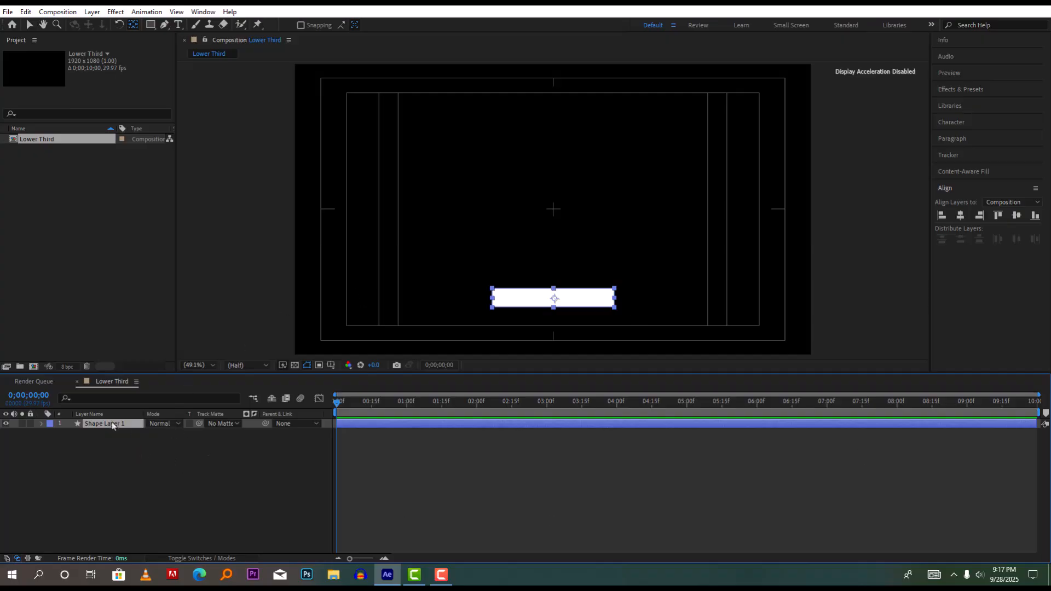
left_click(26, 12)
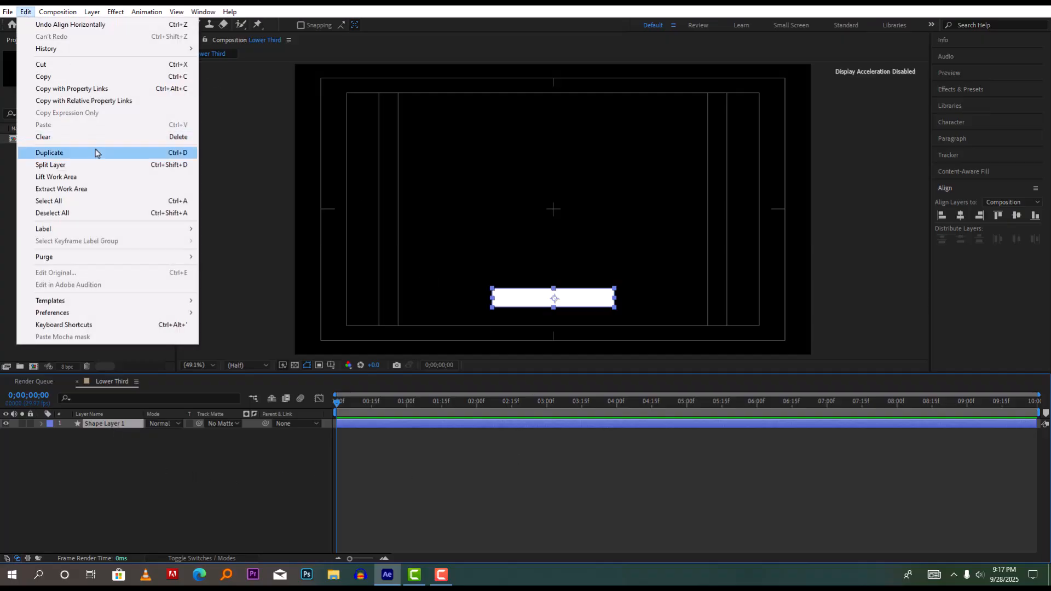
left_click(95, 153)
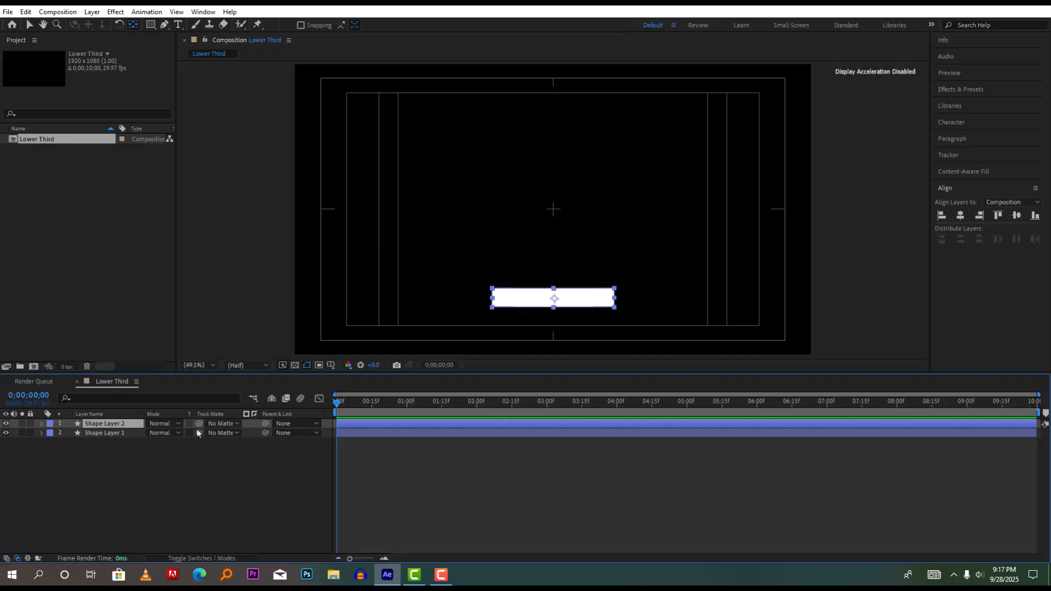
Step: Reveal the Position of Shape Layer 1 and shift the rectangle left to an X position of about 824
left_click(122, 436)
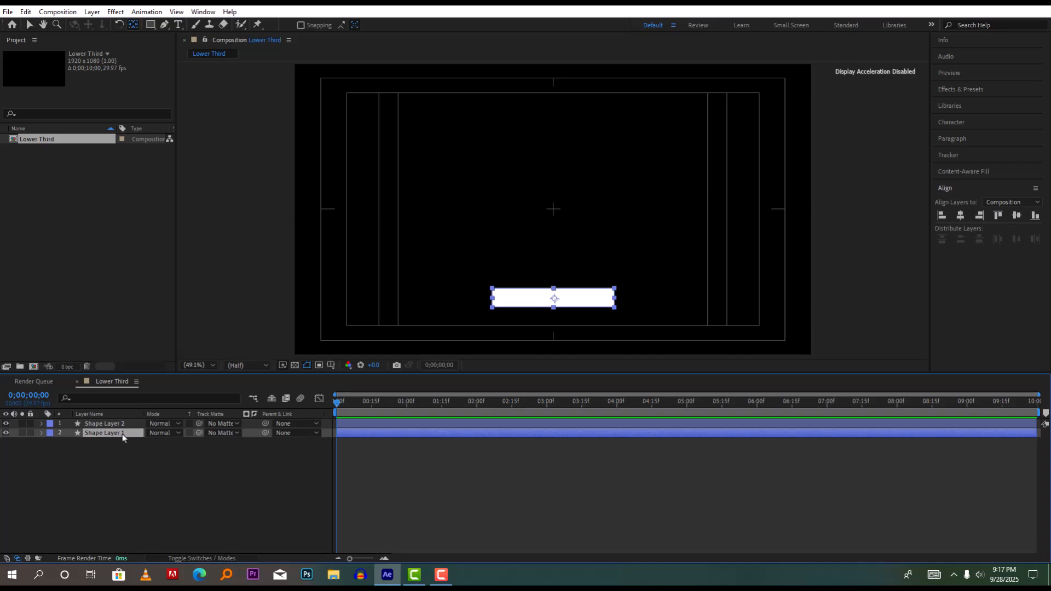
key("p")
left_click_drag(152, 446, 76, 445)
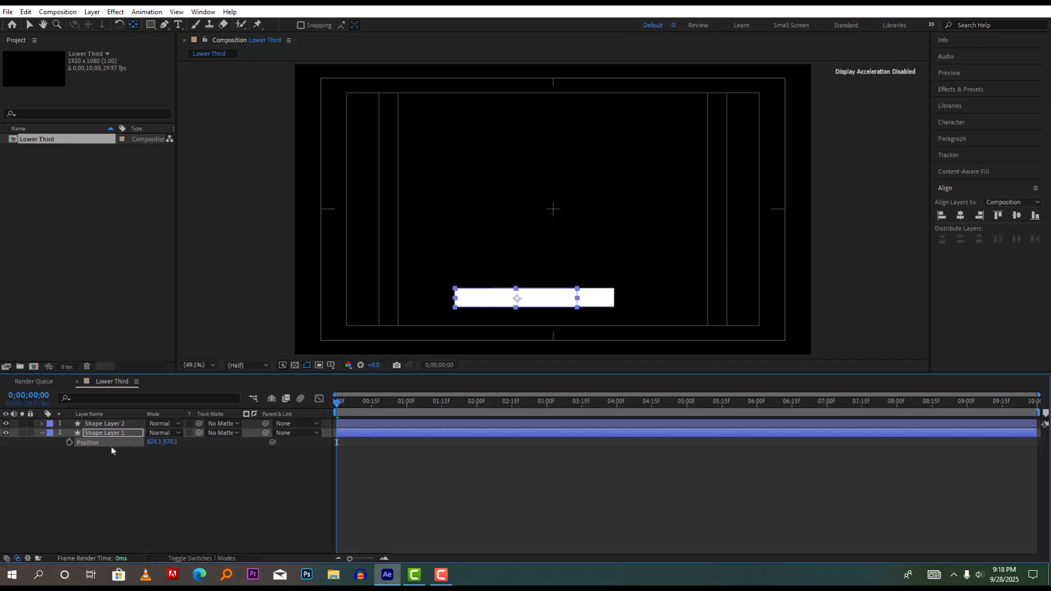
Step: Try Shape Layer 1 at a Y position of about 987 and undo both of its position changes
left_click_drag(167, 446, 225, 447)
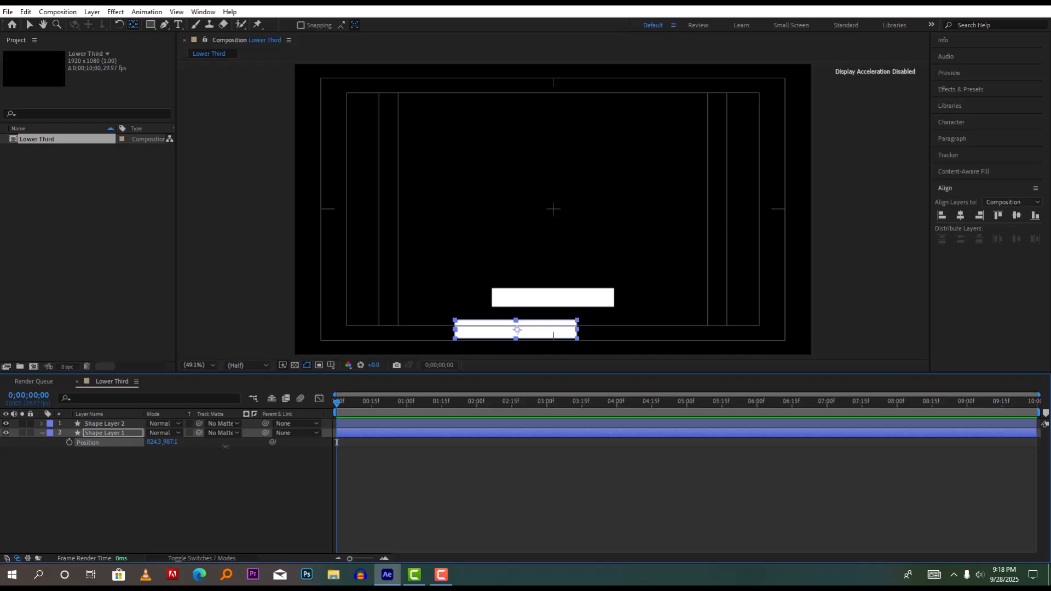
key("ctrl+z")
key("ctrl+z")
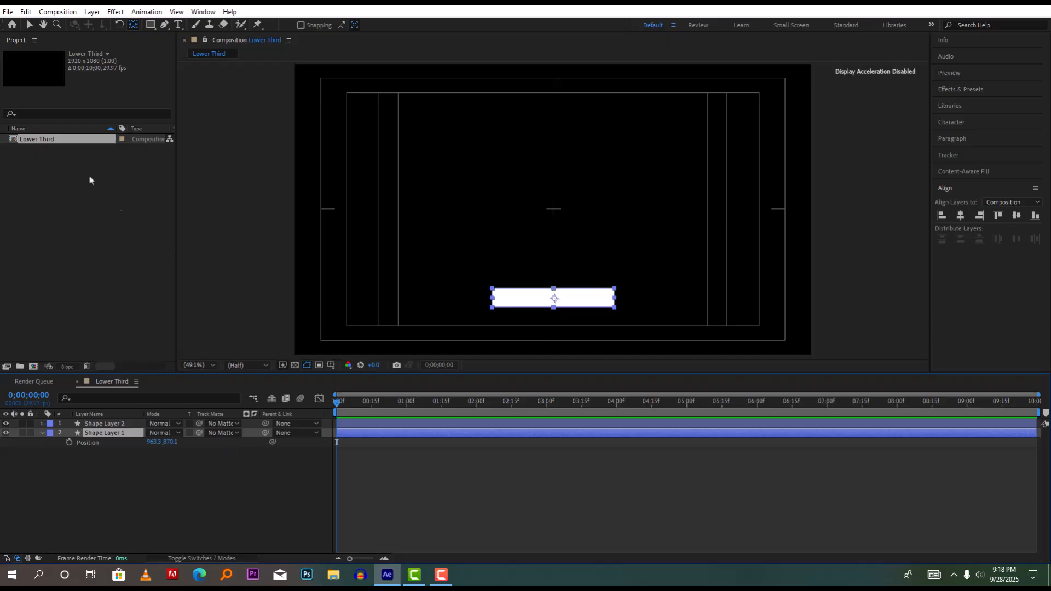
left_click(27, 13)
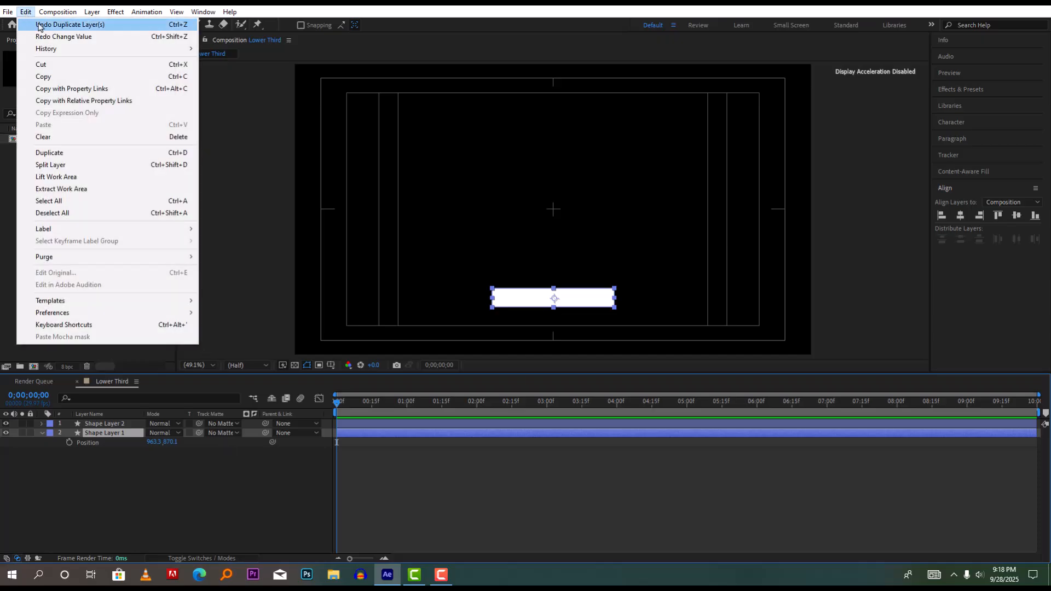
left_click(175, 511)
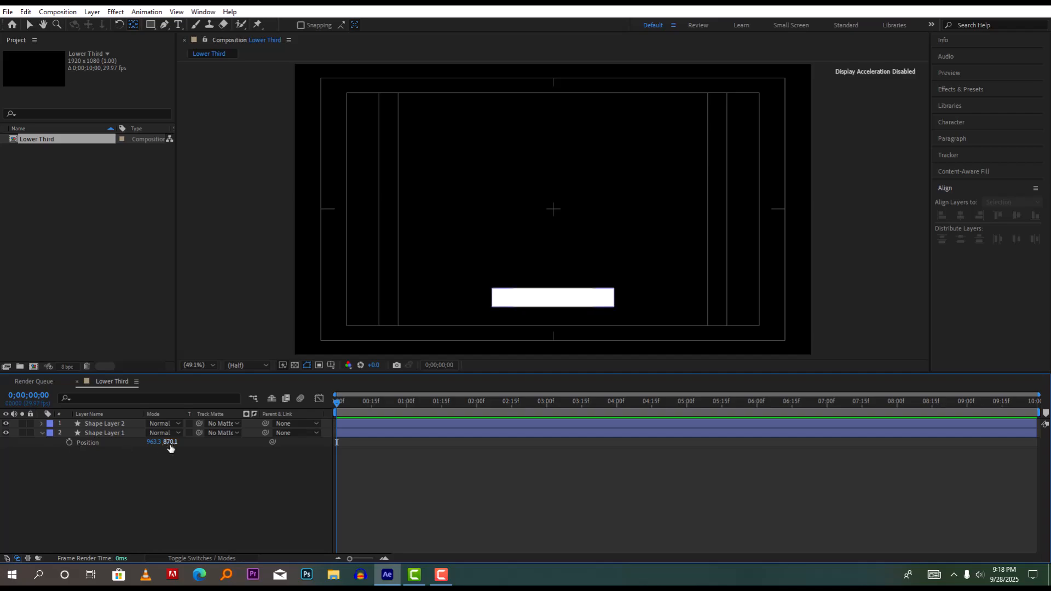
Step: Lower Shape Layer 1 to a Y position of about 941, directly beneath the other rectangle, and collapse its properties
left_click_drag(169, 448, 204, 449)
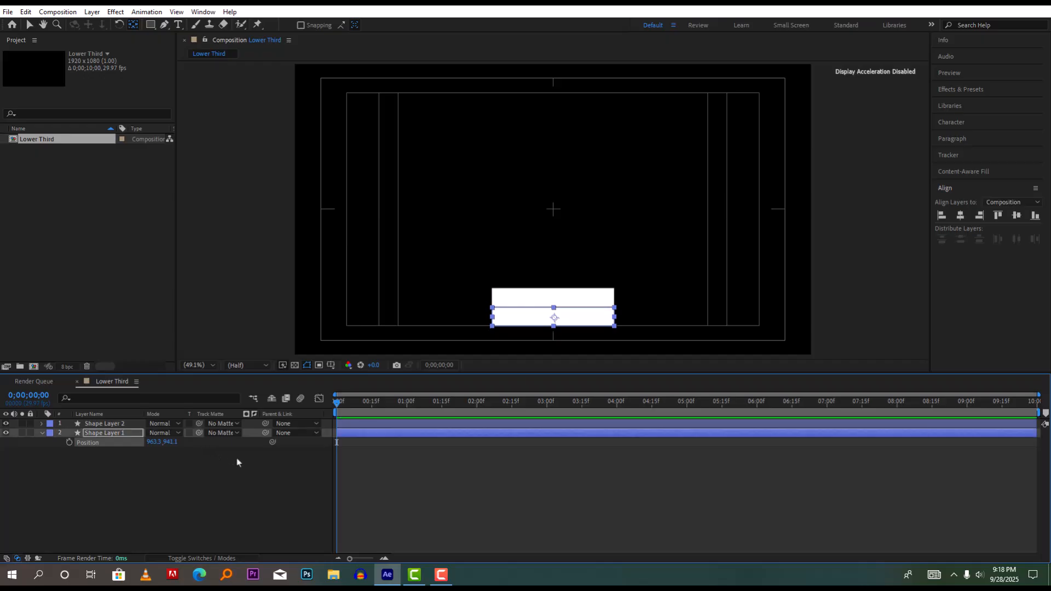
left_click(199, 473)
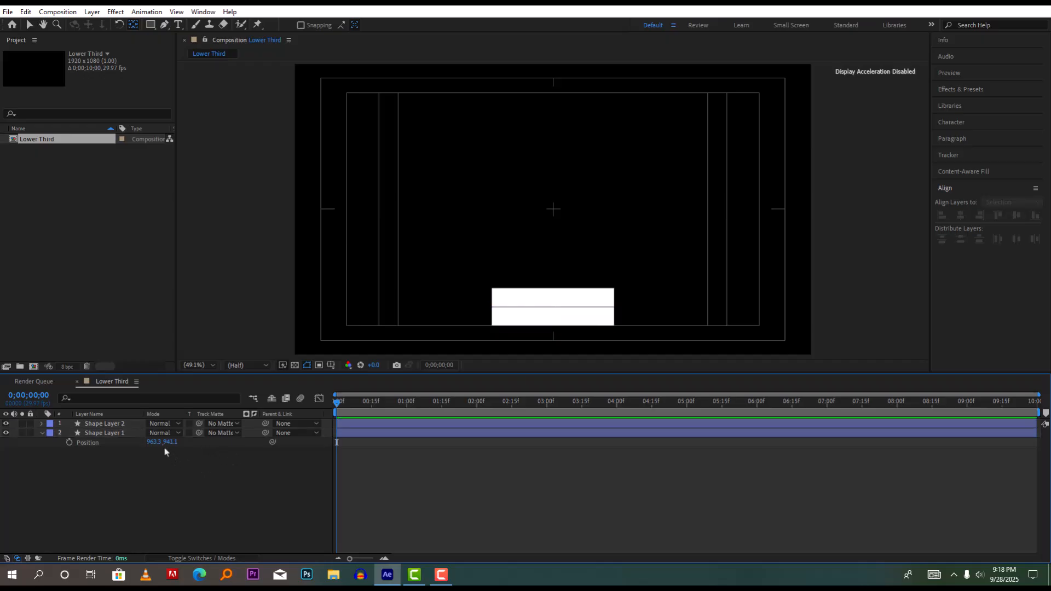
left_click(108, 441)
left_click(43, 434)
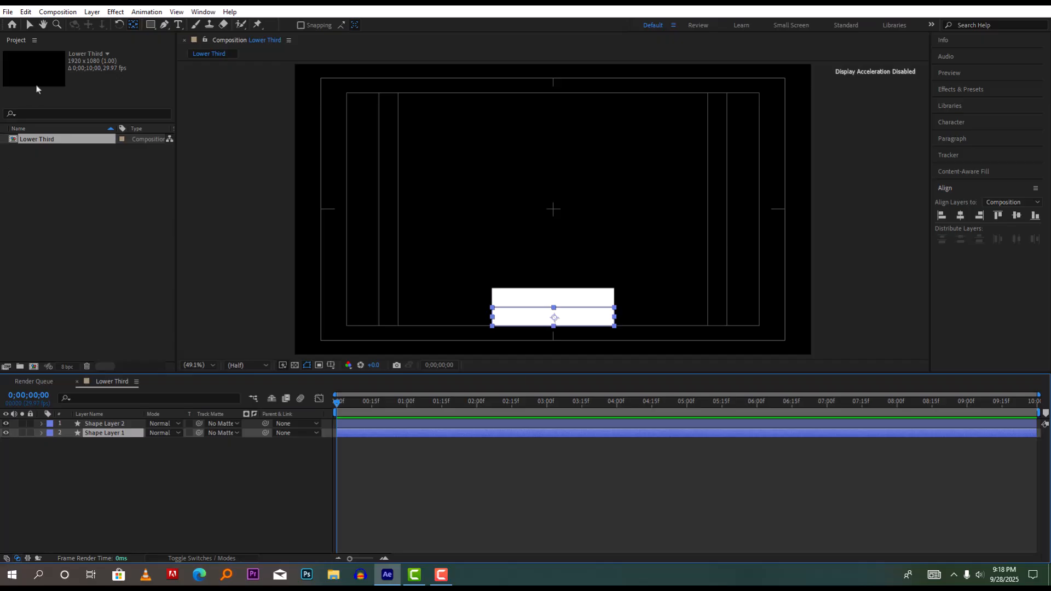
Step: Change the fill colour of Shape Layer 1 to blue 1578BD
left_click(30, 24)
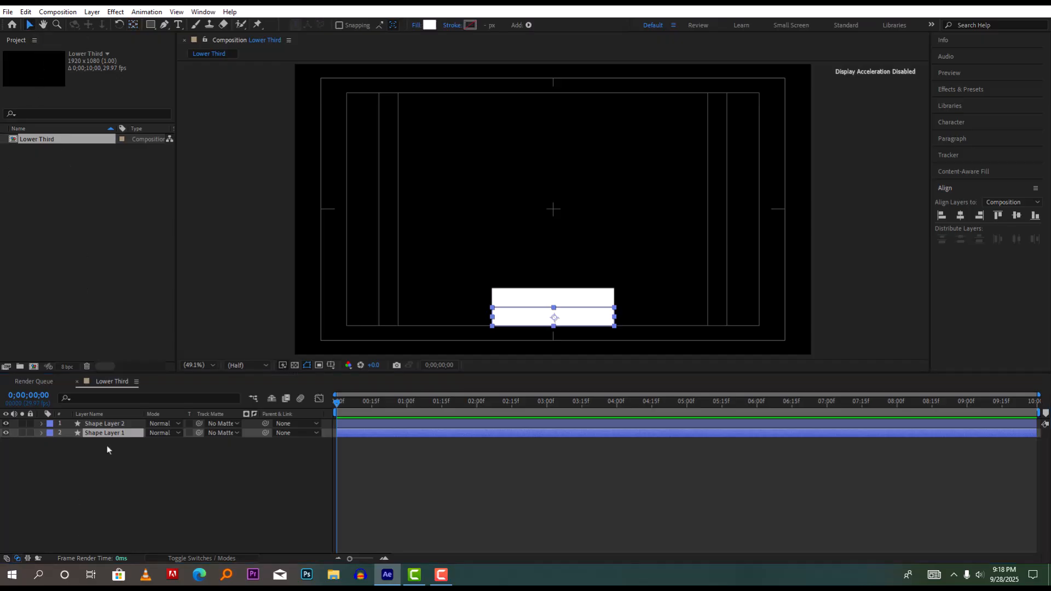
left_click(430, 26)
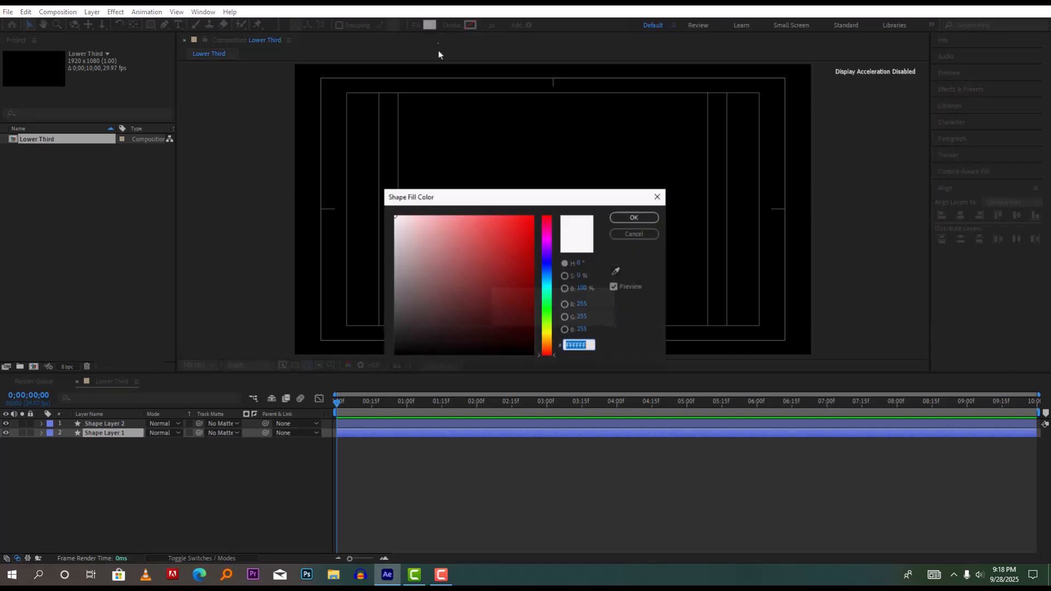
left_click_drag(551, 277, 518, 251)
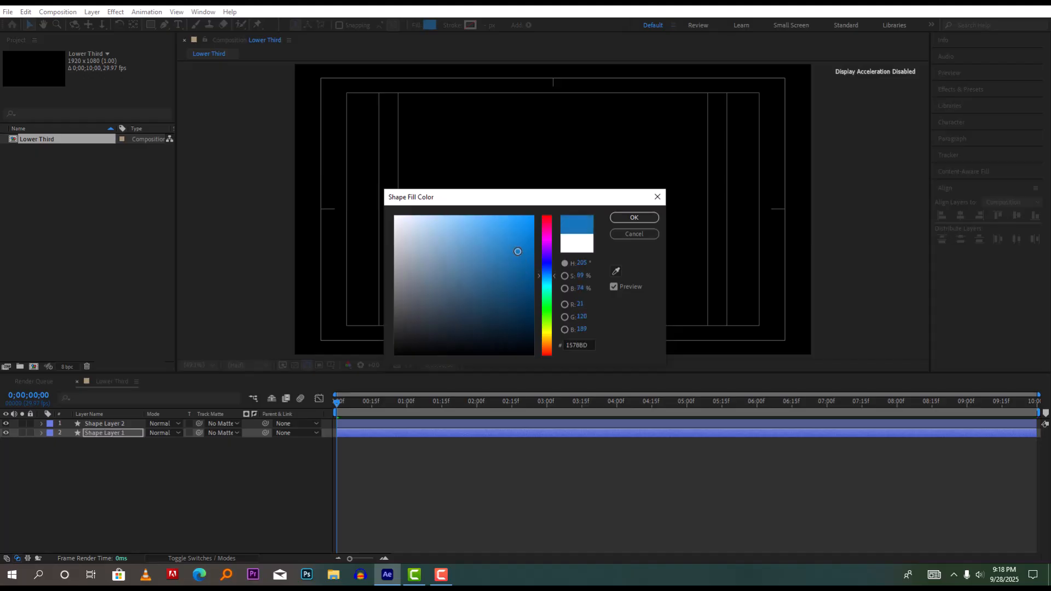
left_click(633, 218)
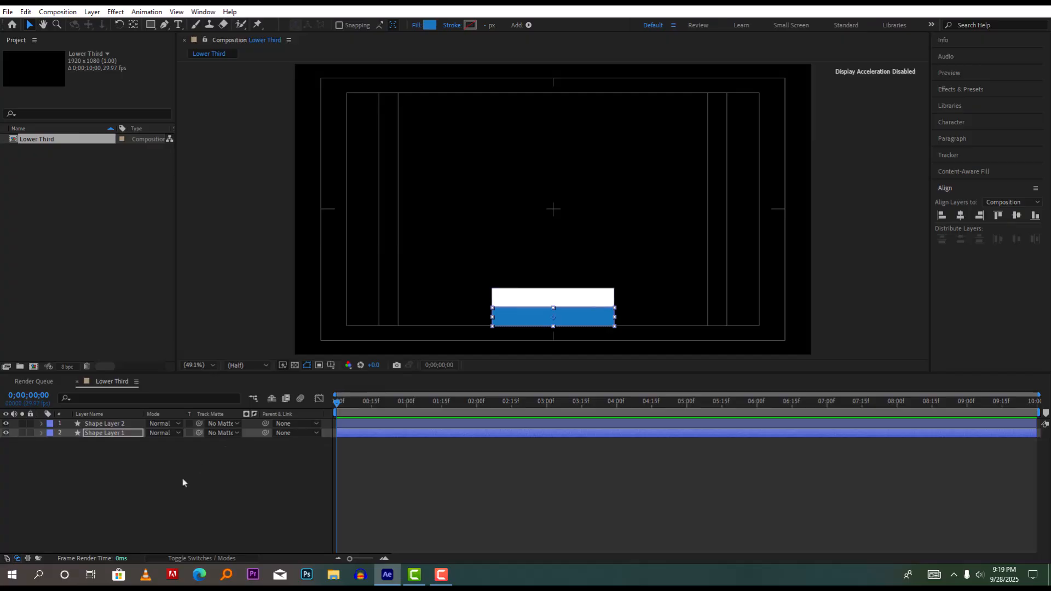
left_click(559, 310)
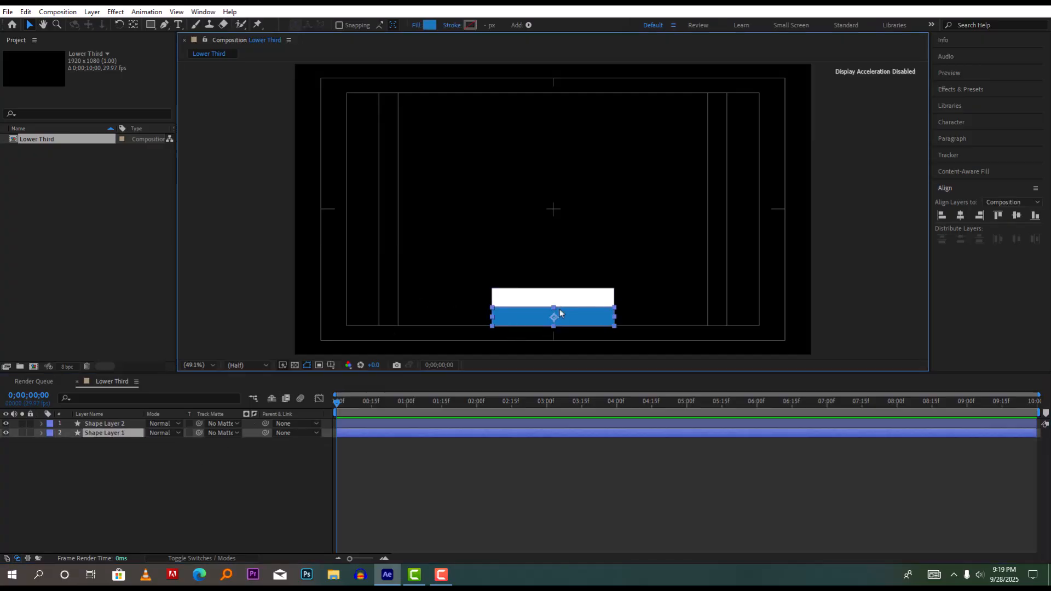
left_click(93, 464)
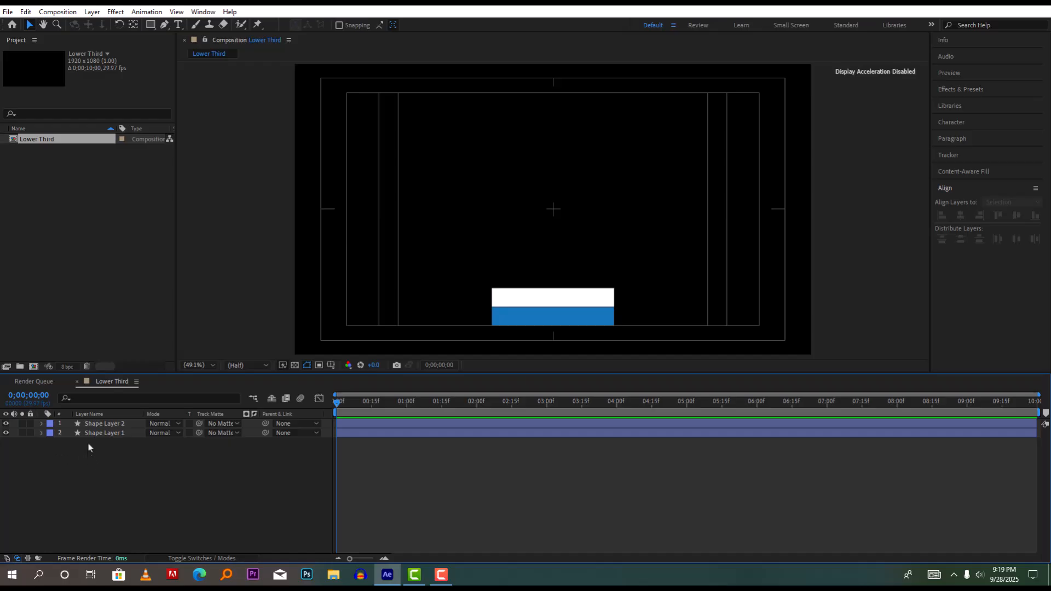
Step: Rename Shape Layer 1 as Blue Shape and Shape Layer 2 as White Shape
left_click(100, 434)
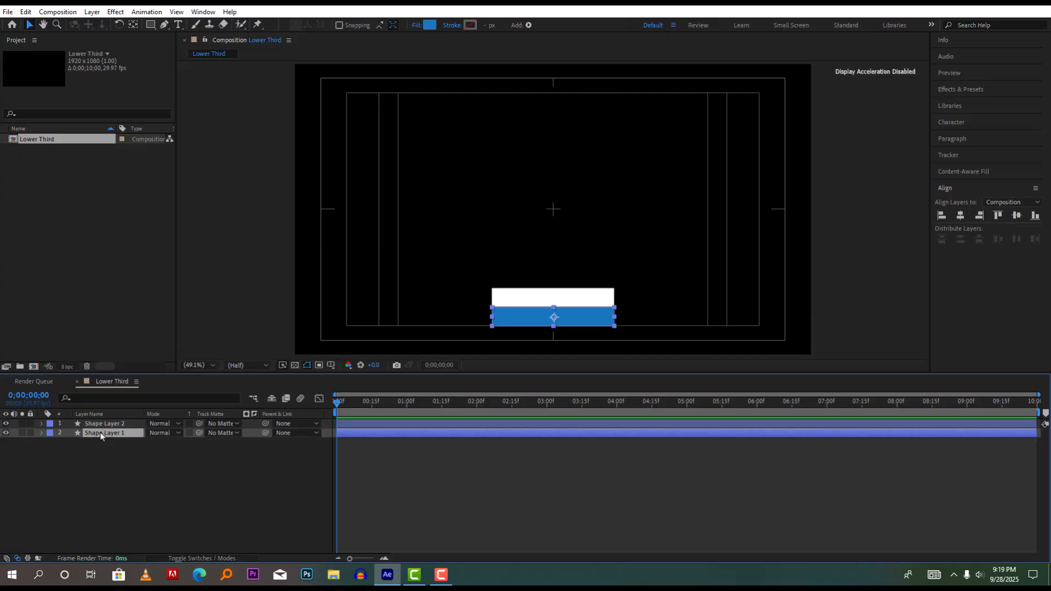
right_click(101, 434)
left_click(140, 400)
type("Blue Shape")
right_click(97, 427)
left_click(123, 393)
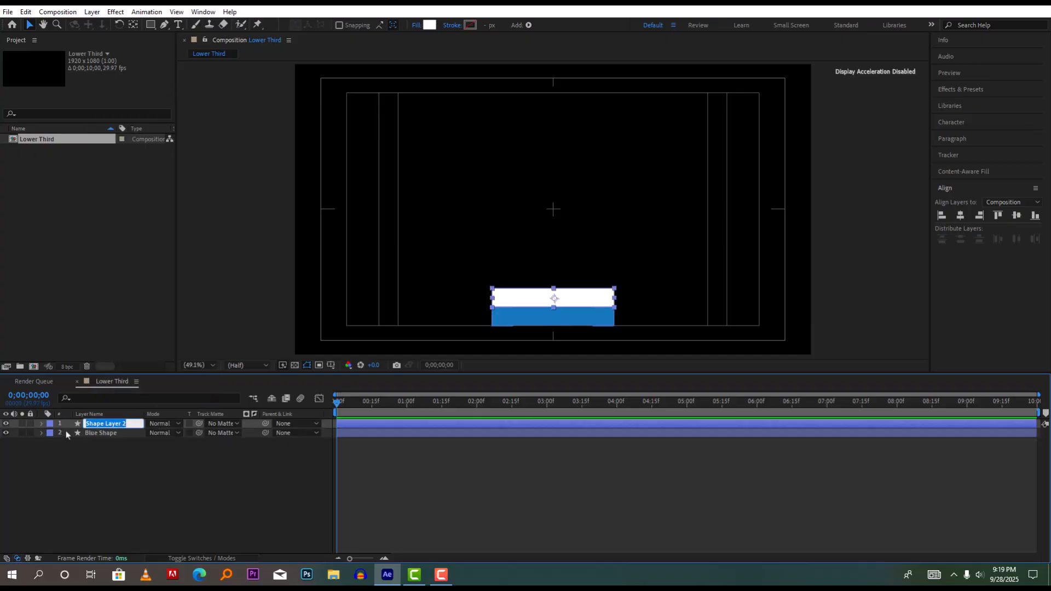
type("White Shape")
left_click(117, 449)
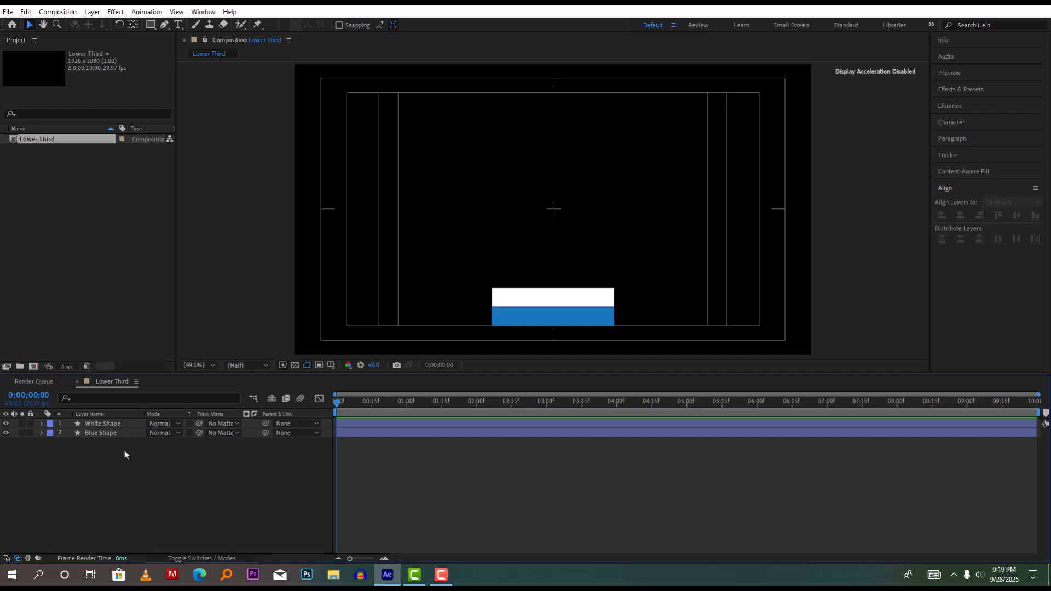
Step: Duplicate the Blue Shape layer and the White Shape layer
left_click(113, 437)
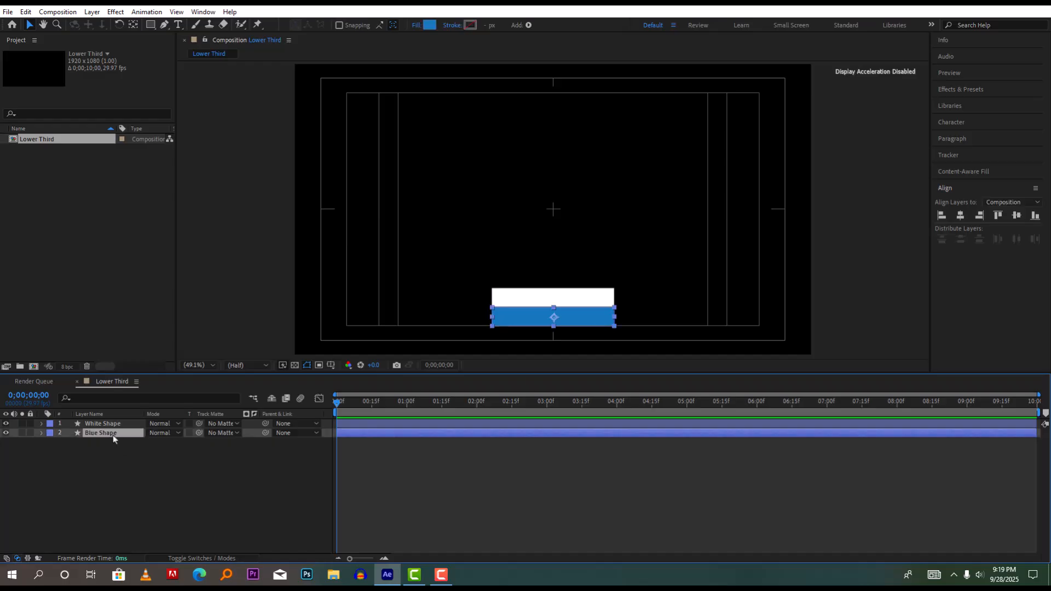
left_click(26, 12)
left_click(78, 151)
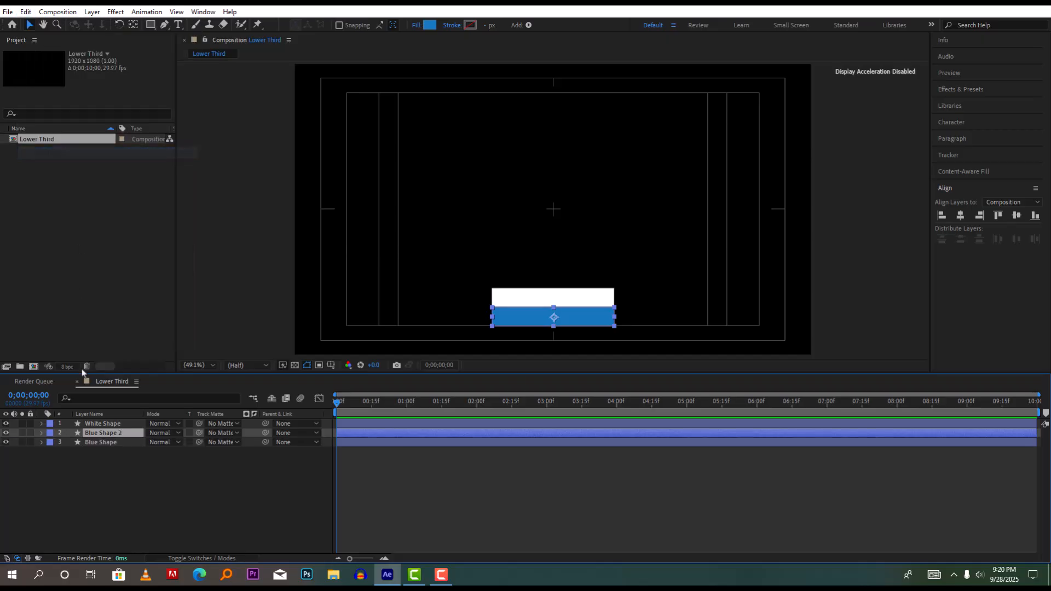
left_click(98, 424)
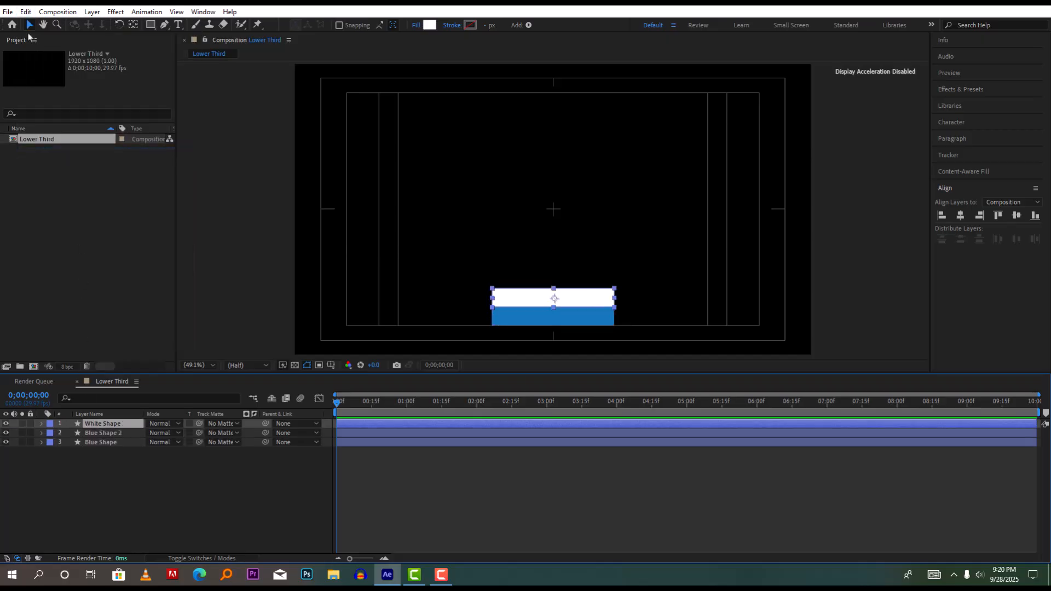
left_click(25, 12)
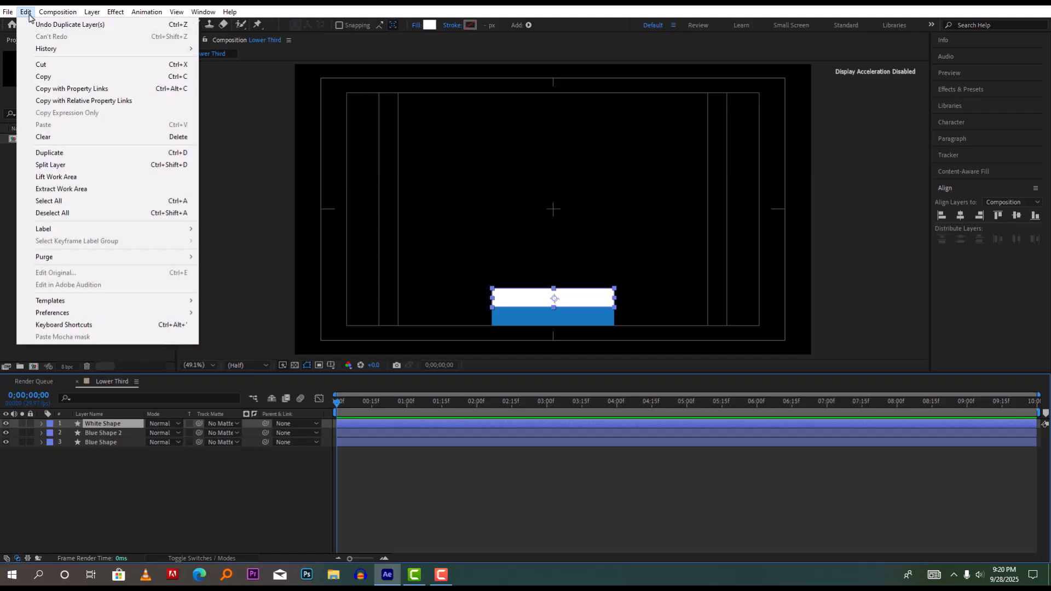
left_click(65, 154)
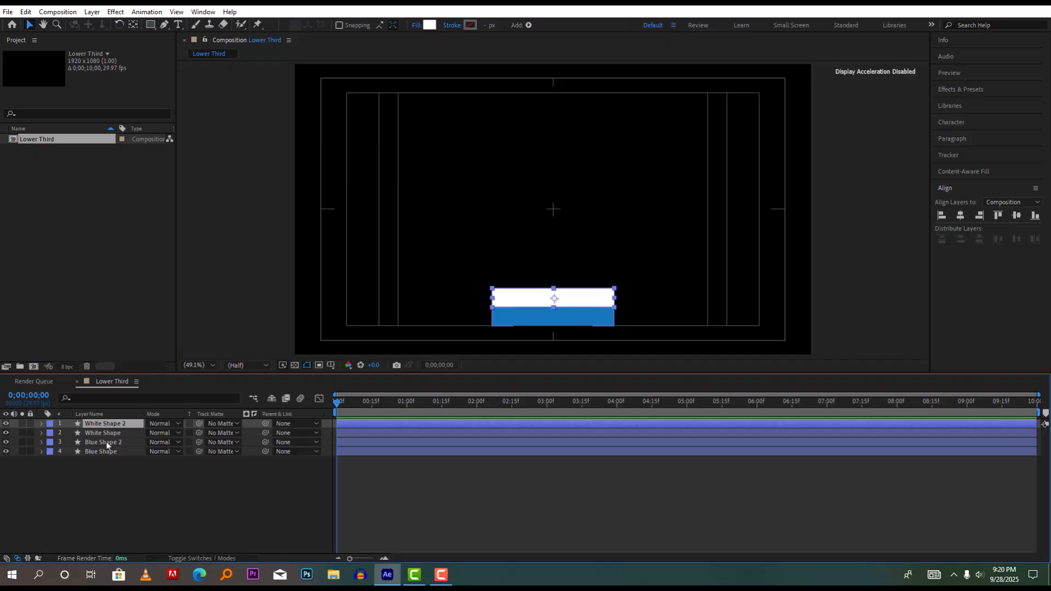
Step: Rename the duplicated blue layer, Blue Shape 2, as Blue Shape Mask
left_click(108, 445)
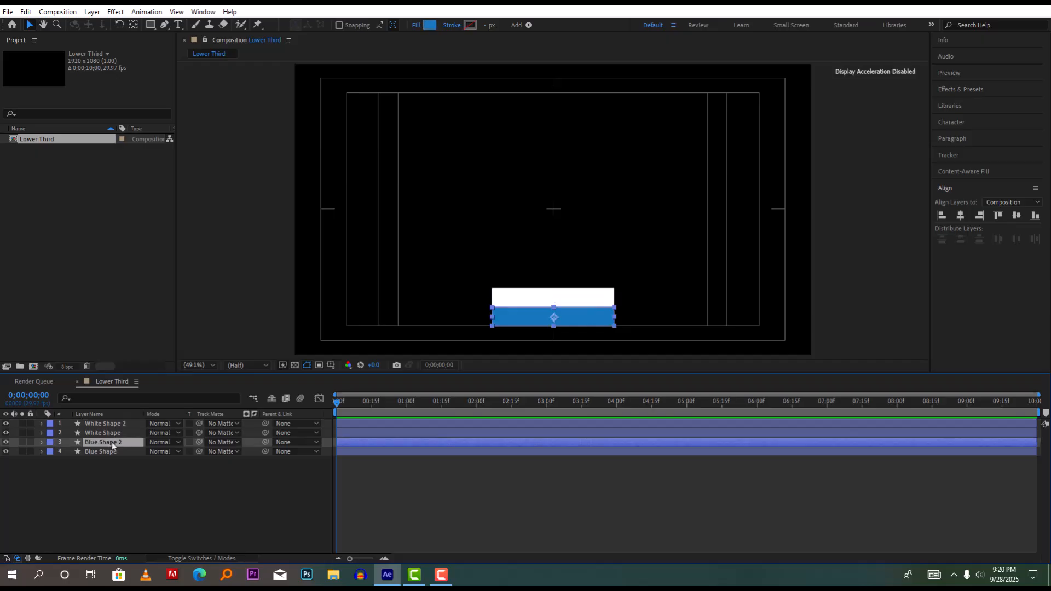
left_click(108, 453)
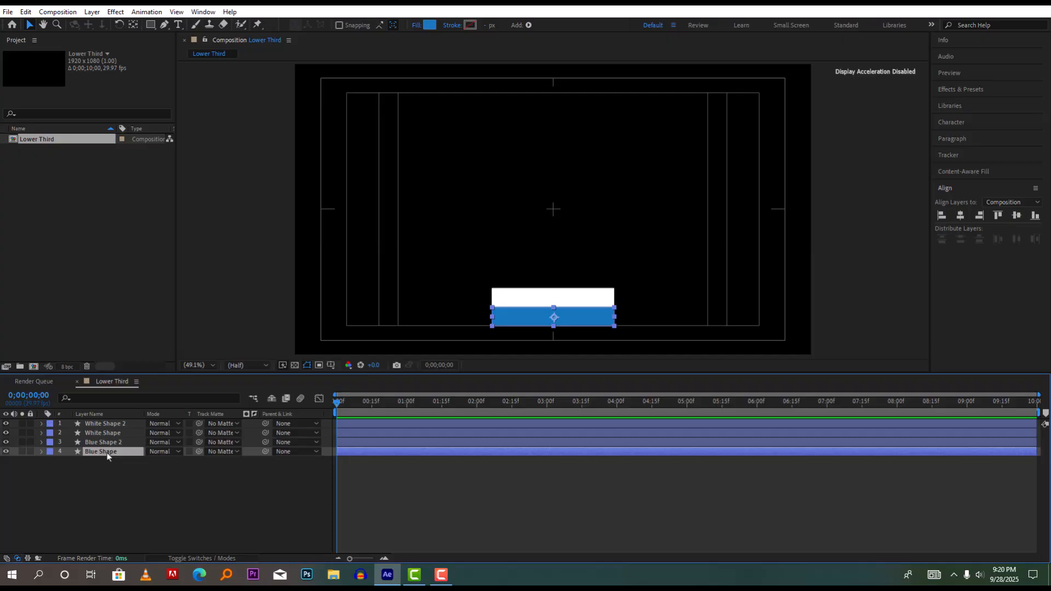
left_click(118, 443)
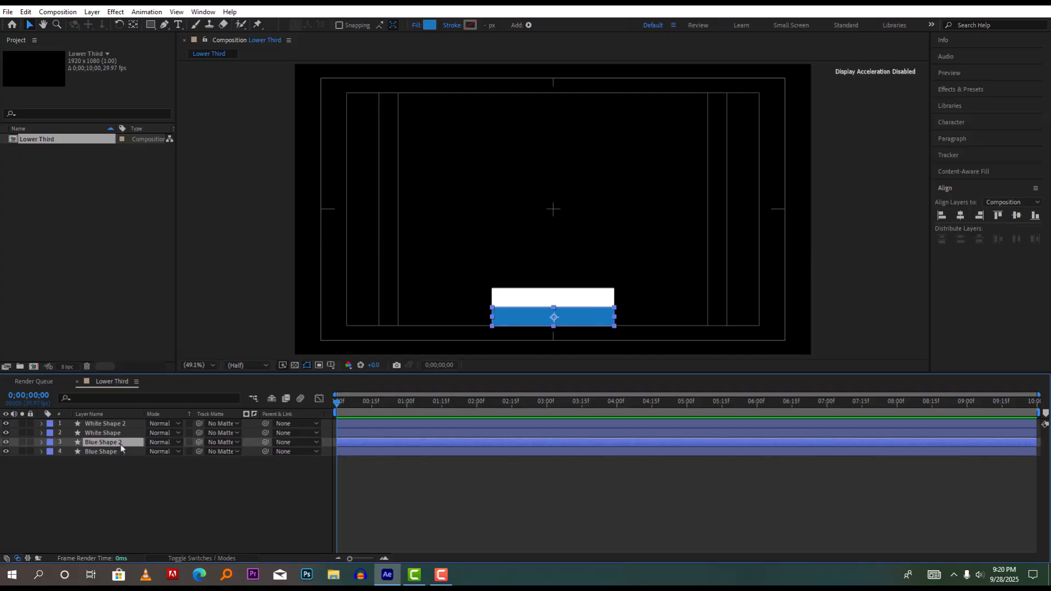
right_click(120, 448)
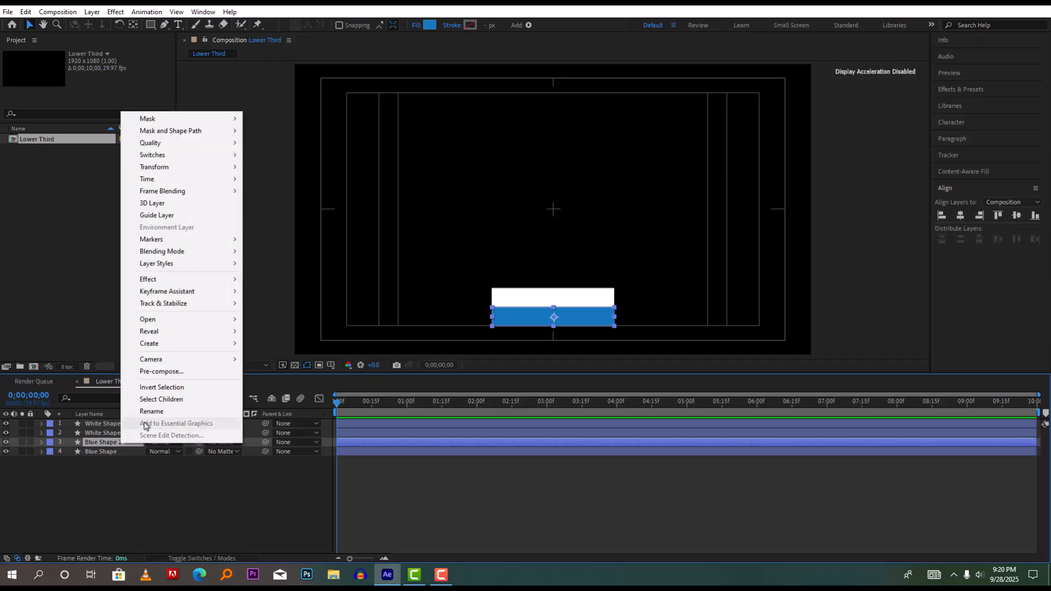
left_click(137, 410)
left_click(130, 447)
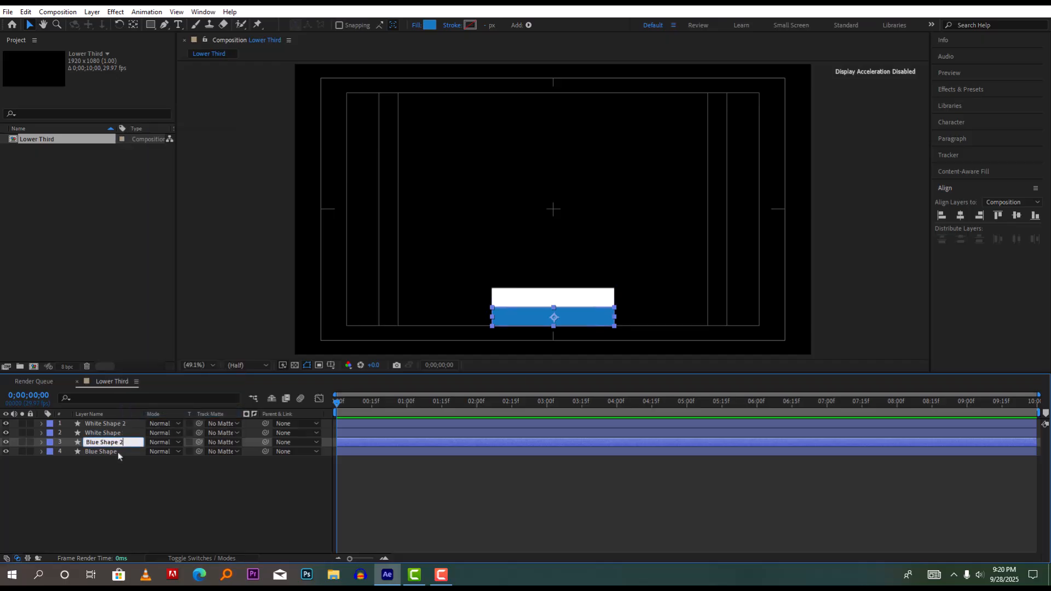
key("BackSpace")
type("Mask")
Step: Rename the duplicated white layer, White Shape 2, as White Shape Mask
left_click(123, 427)
right_click(122, 426)
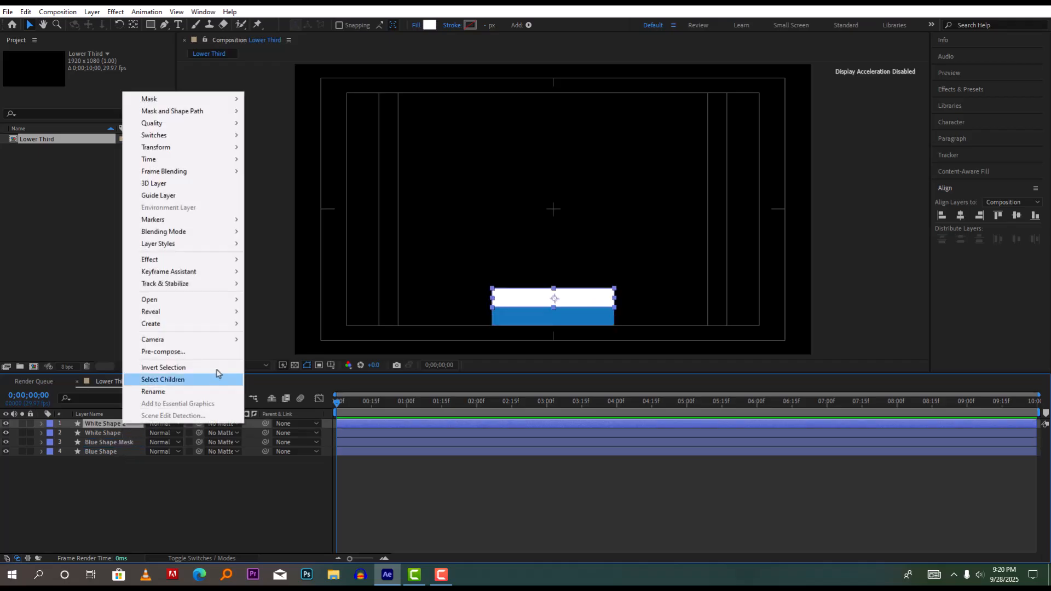
left_click(180, 392)
left_click(133, 424)
key("BackSpace")
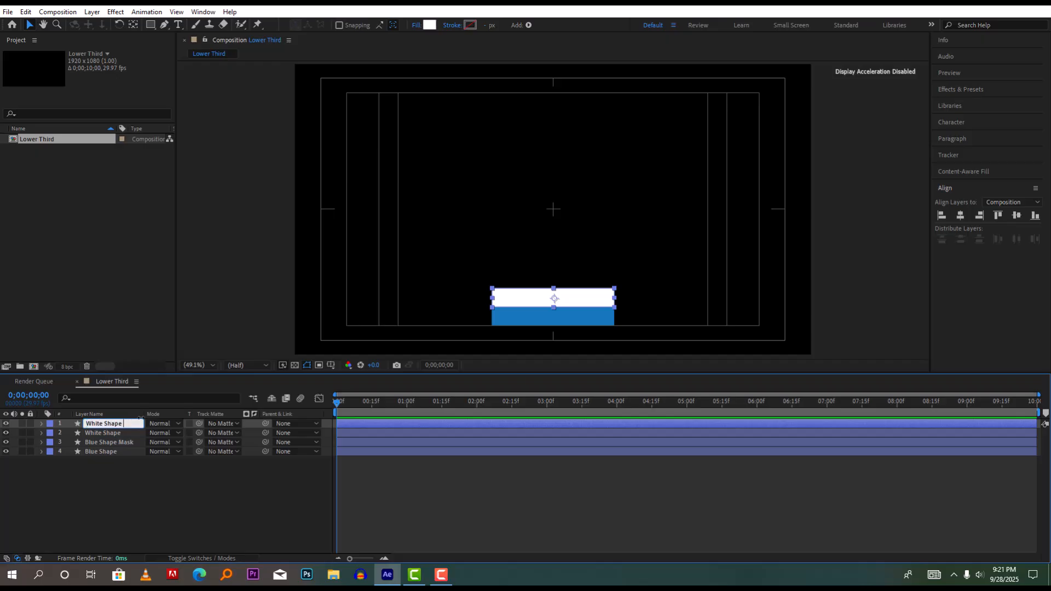
type("Mask")
left_click(95, 480)
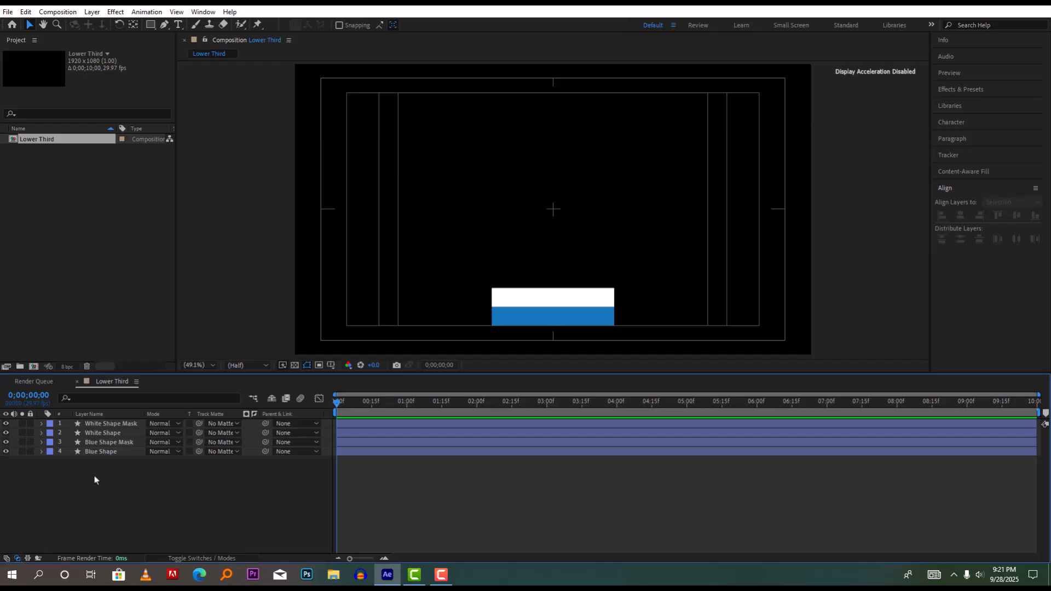
Step: Reveal the Position property of the Blue Shape layer, keeping the track matte columns displayed
left_click(115, 452)
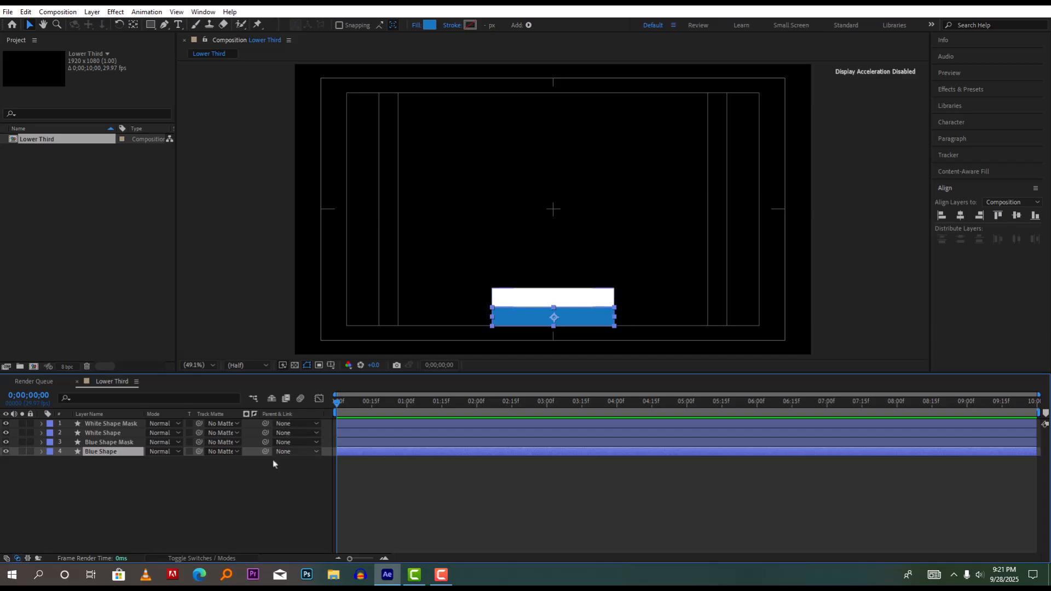
left_click(202, 558)
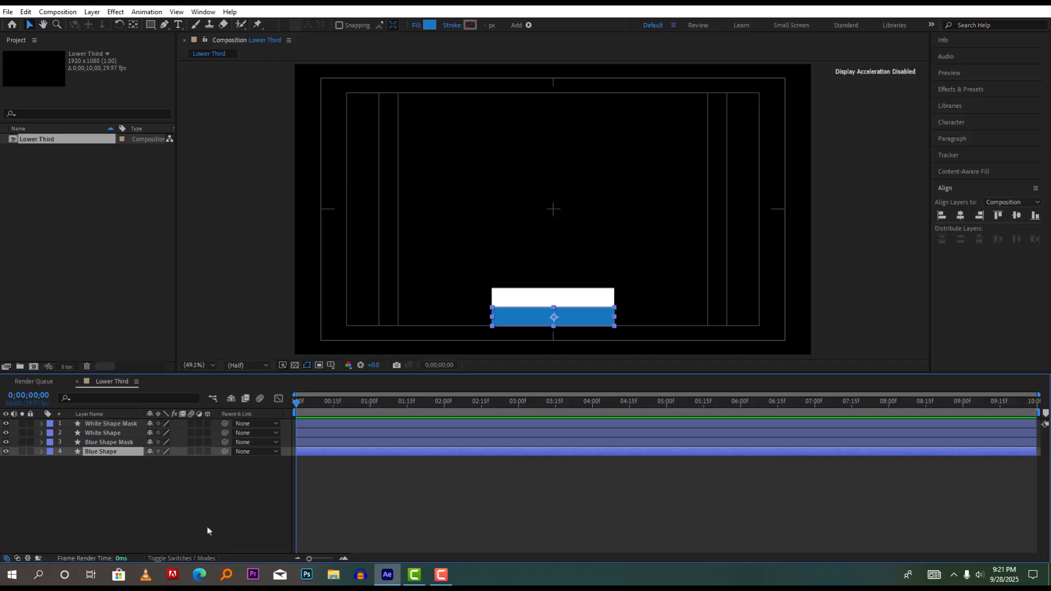
left_click(193, 558)
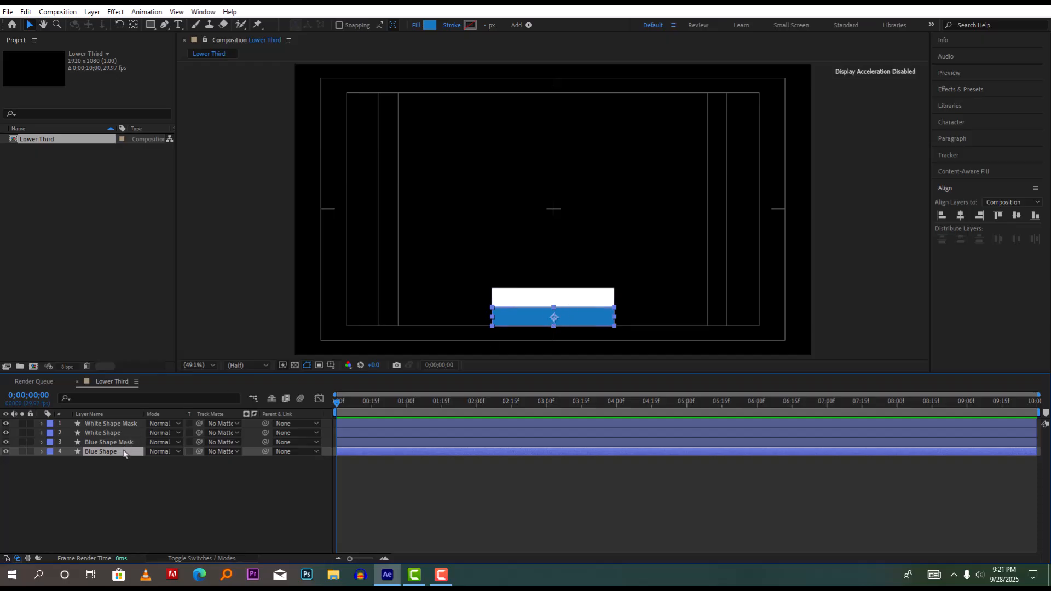
key("p")
Step: Try shifting Blue Shape left to an X position of about 778 and undo the shift
left_click_drag(157, 462, 123, 463)
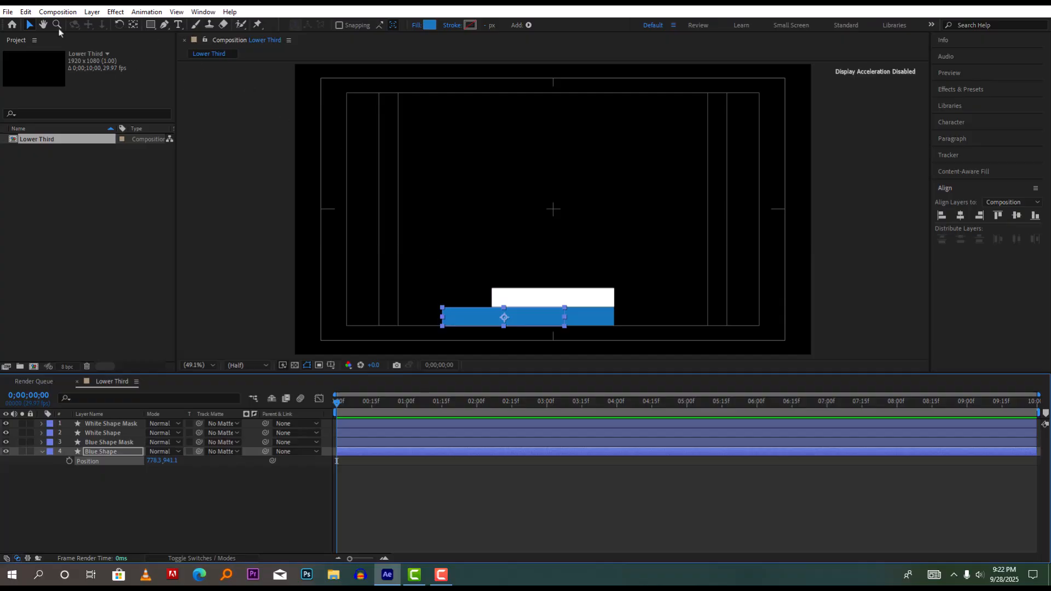
left_click(25, 12)
left_click(37, 21)
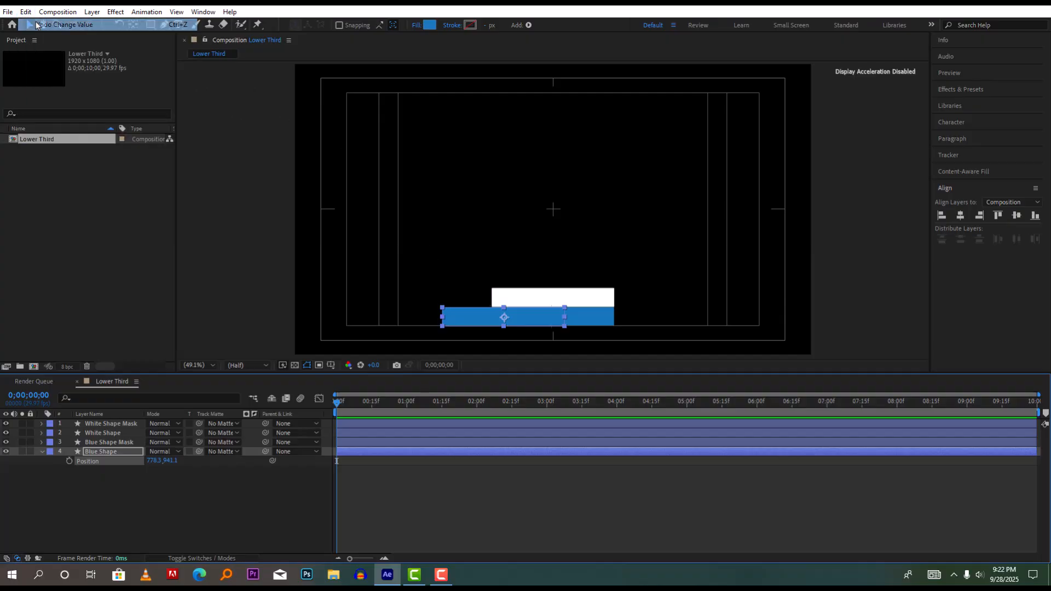
left_click(217, 499)
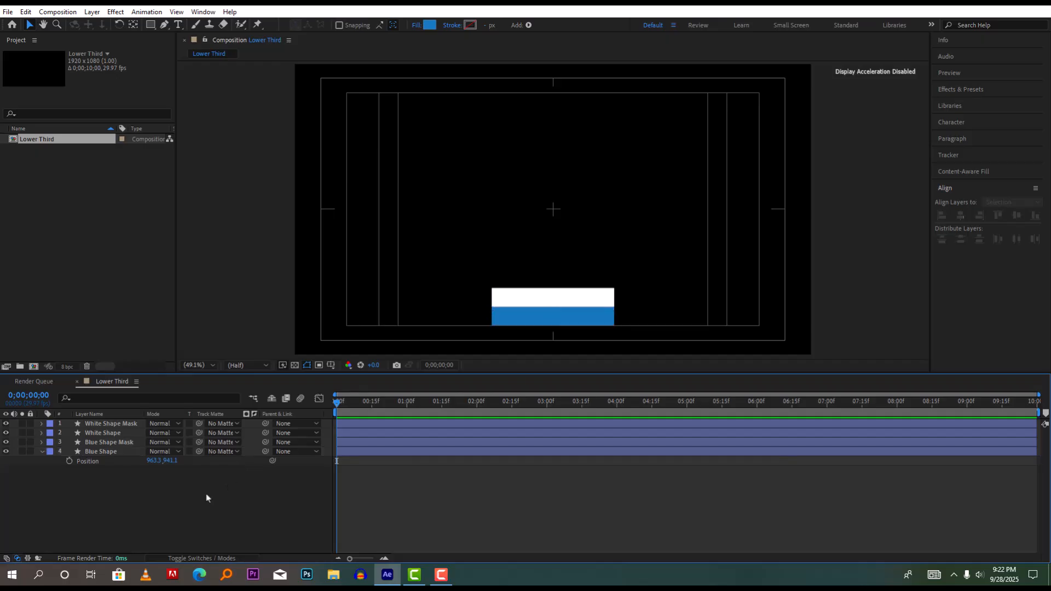
Step: Set the Blue Shape layer's track matte to Blue Shape Mask, with its properties collapsed
left_click(117, 454)
left_click(42, 451)
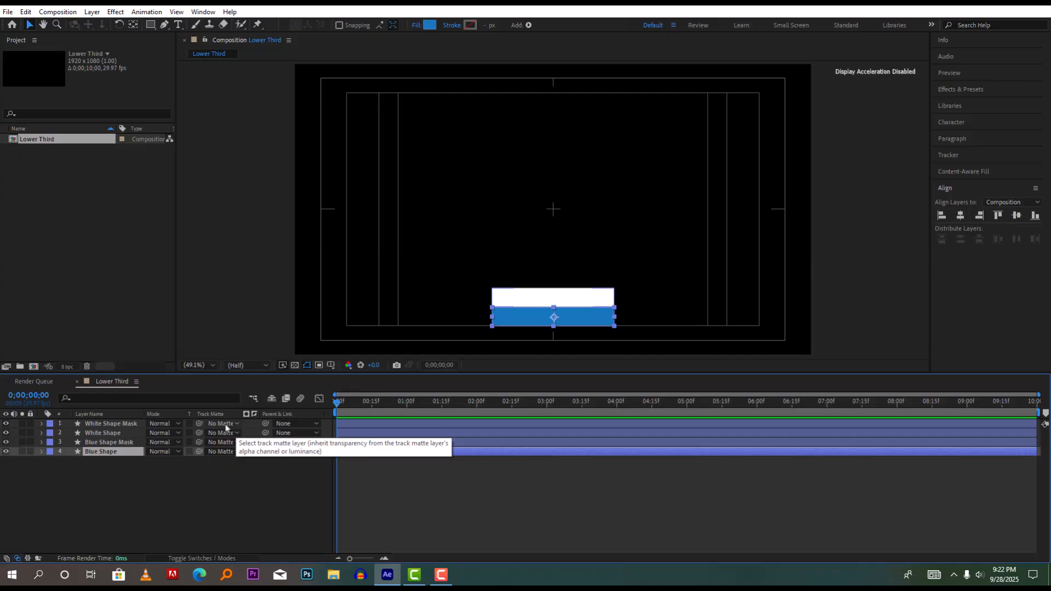
left_click(219, 452)
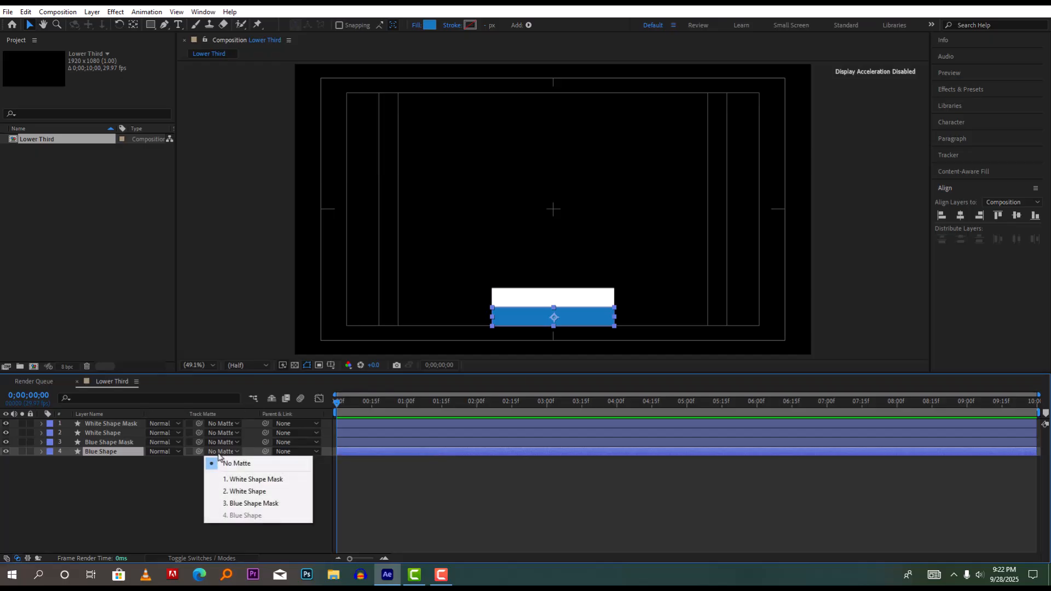
left_click(232, 505)
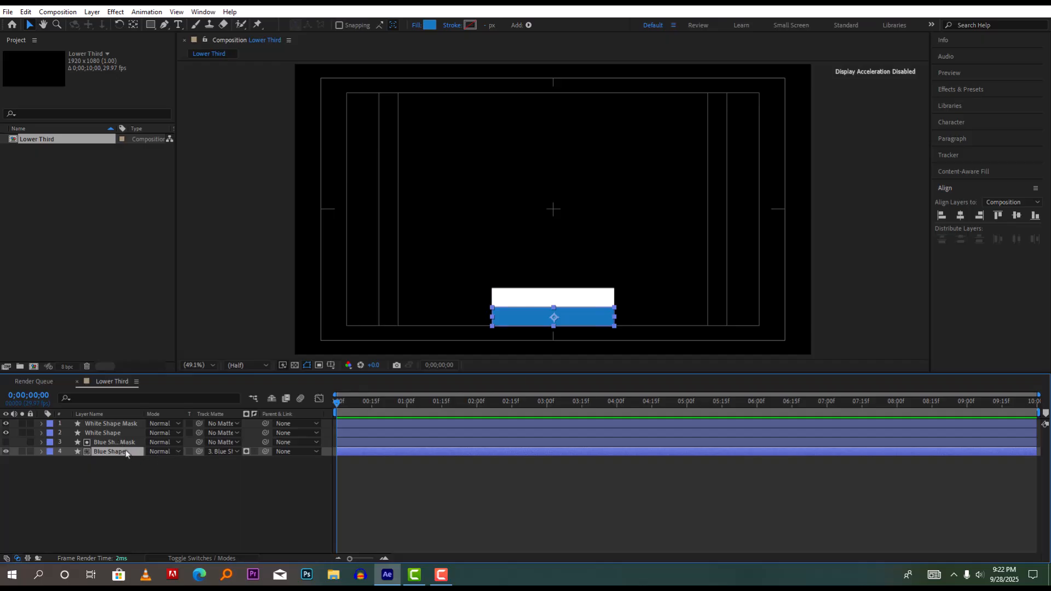
Step: Test the matte by shifting Blue Shape left to an X position of about 785, and undo the shift
key("p")
left_click_drag(158, 465, 98, 465)
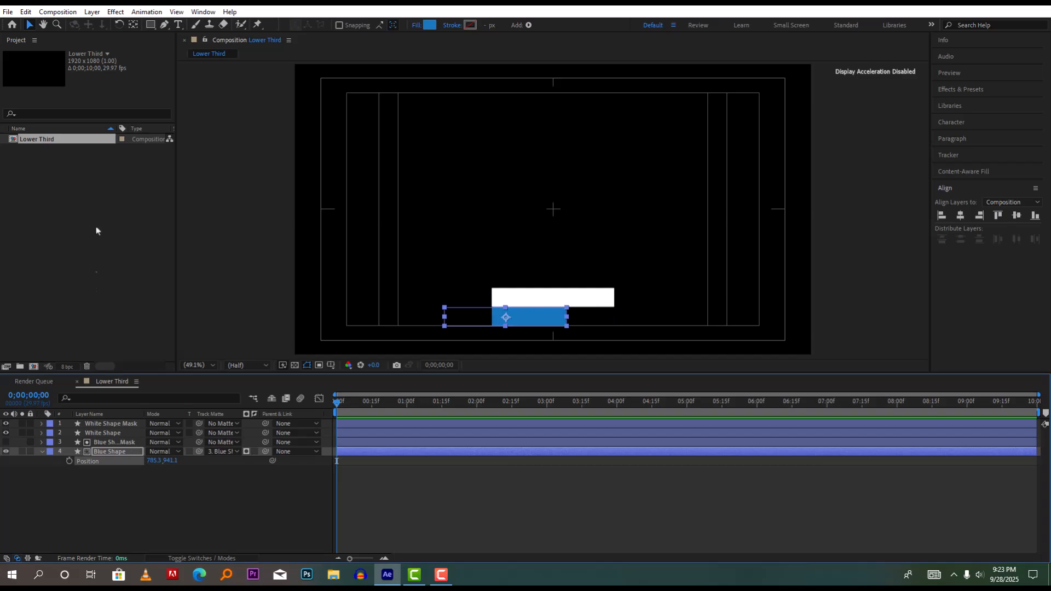
left_click(25, 12)
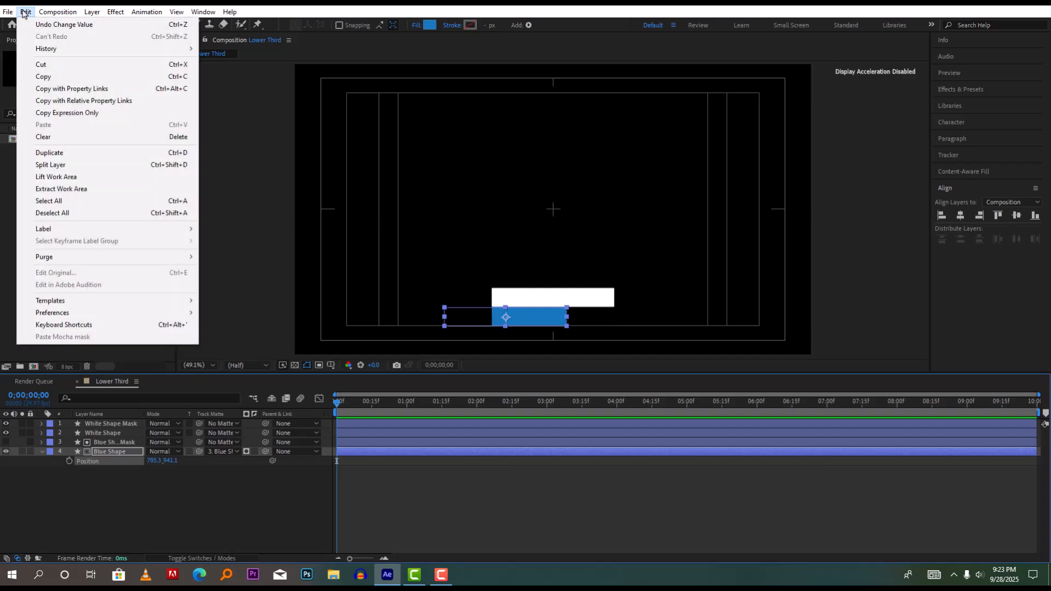
left_click(73, 25)
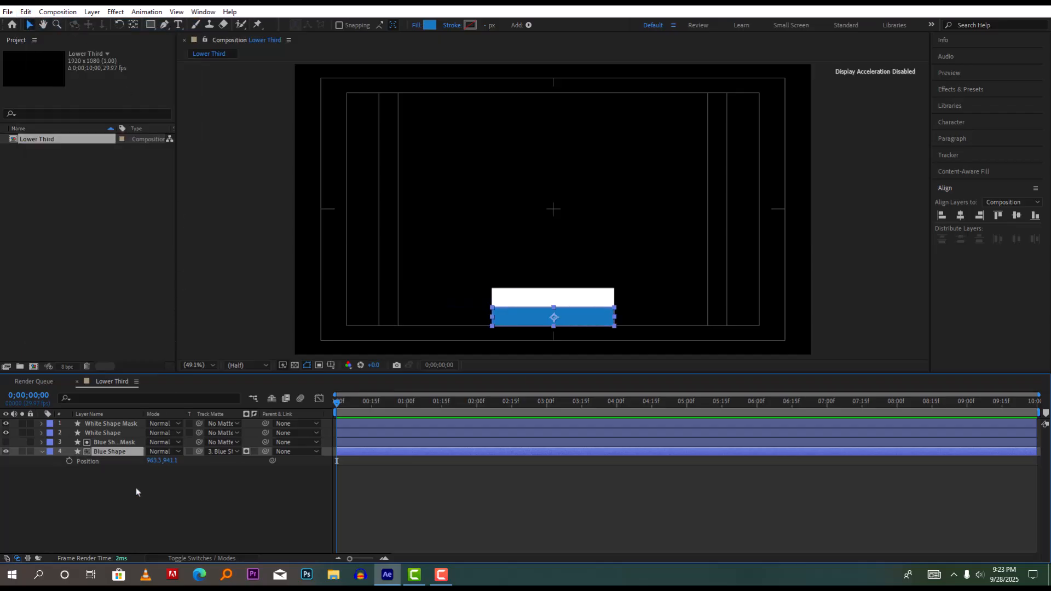
left_click(130, 506)
left_click(41, 452)
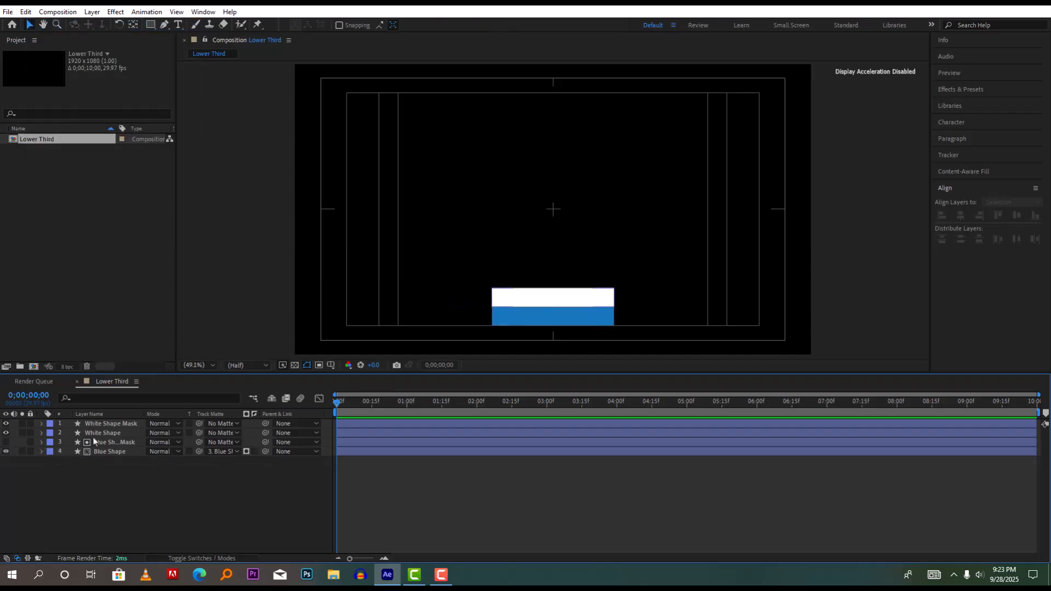
Step: Set the White Shape layer's track matte to White Shape Mask
left_click(112, 434)
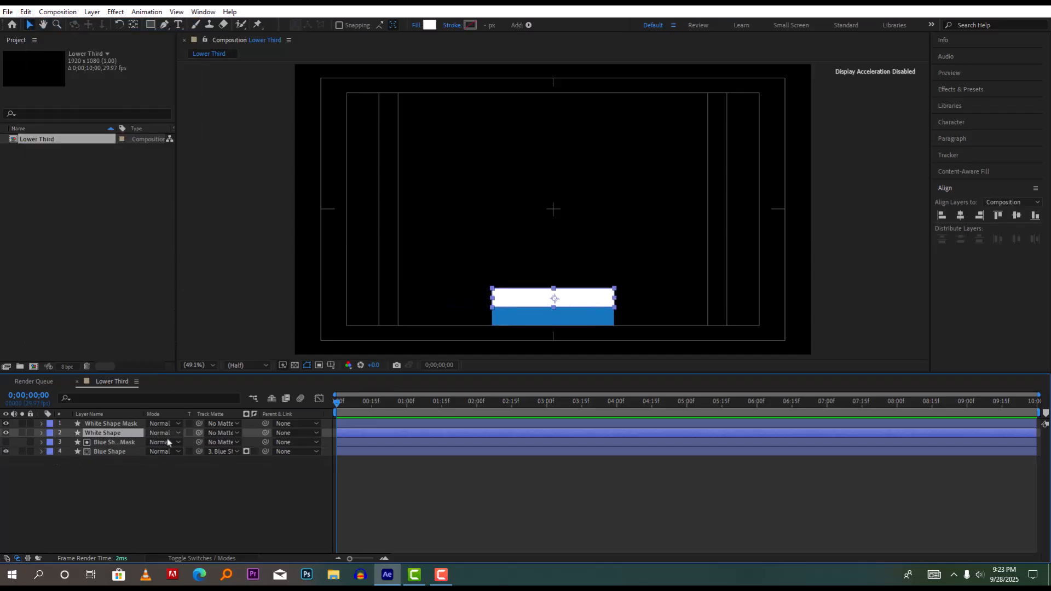
left_click(230, 434)
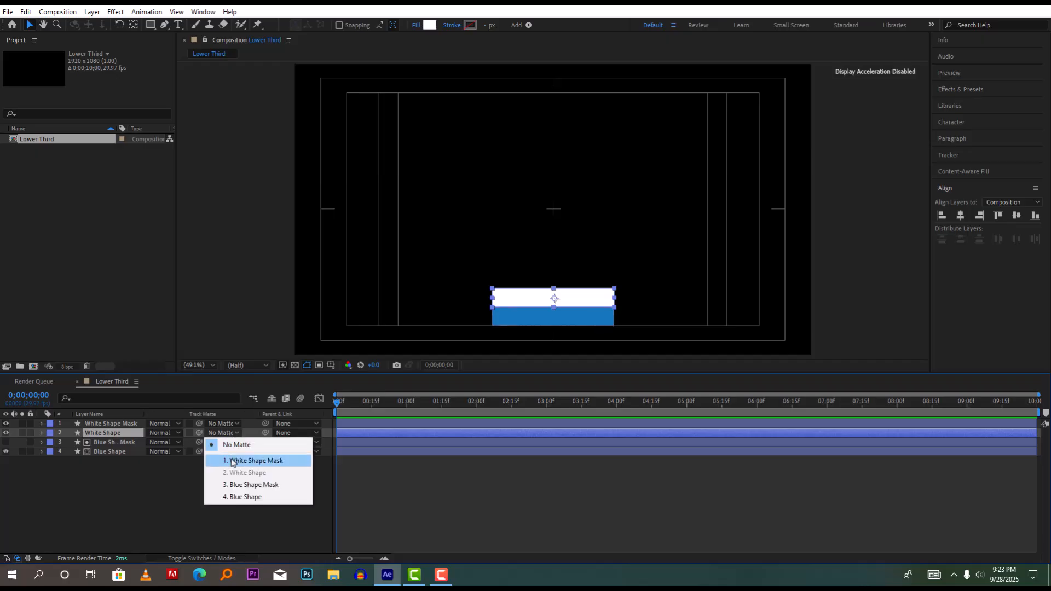
left_click(232, 462)
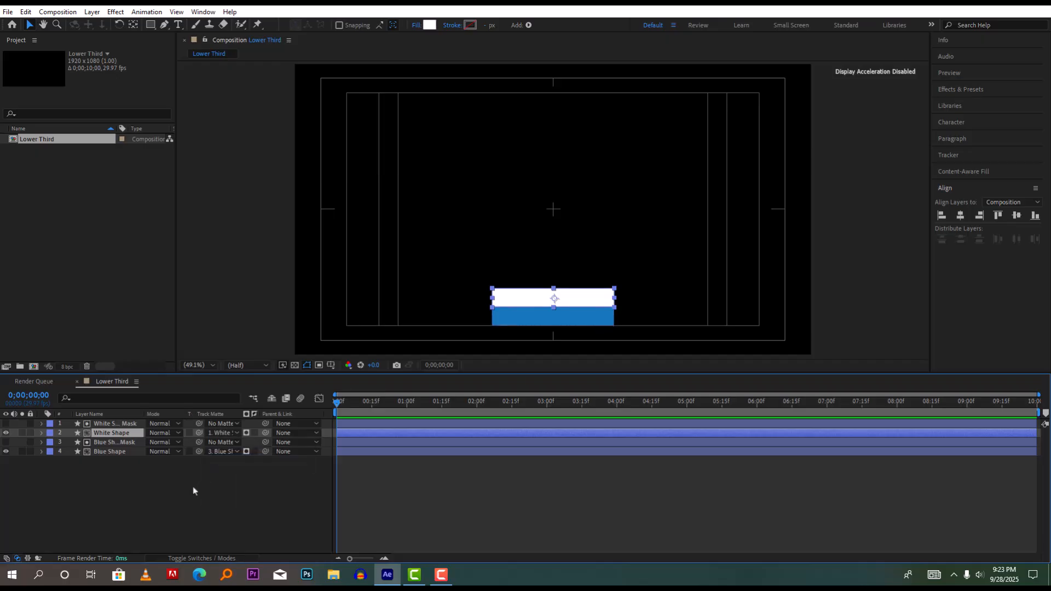
left_click(165, 487)
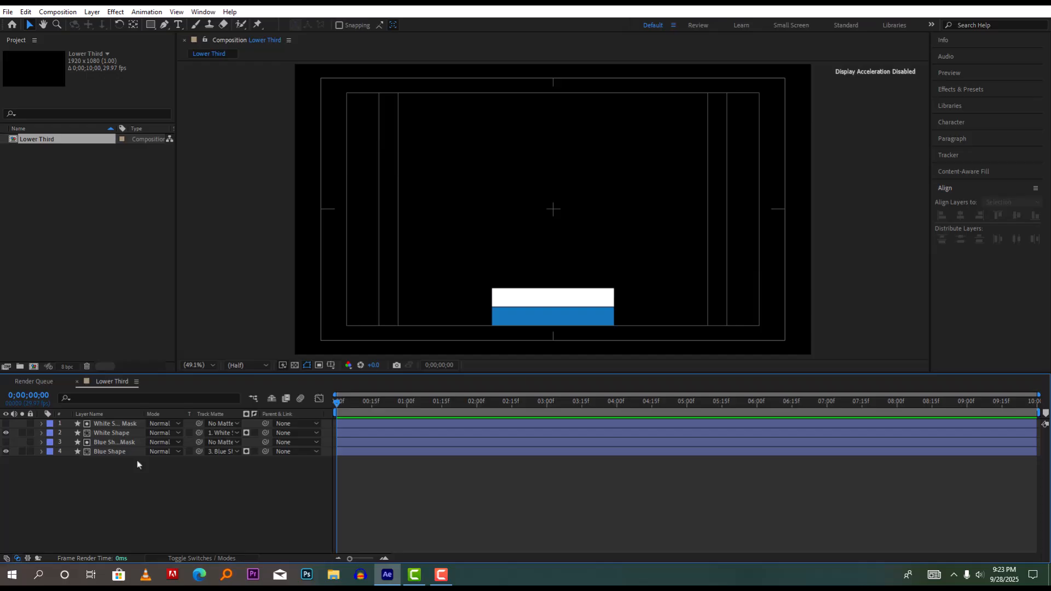
Step: Add a Position keyframe to the Blue Shape layer at 0;00;01;00
left_click(112, 453)
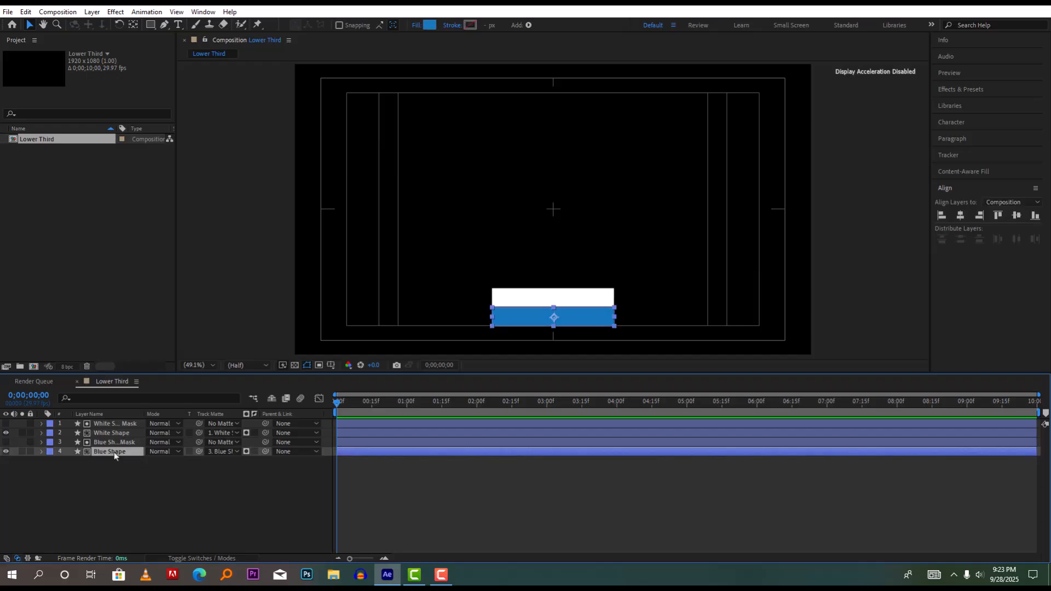
key("p")
left_click_drag(337, 403, 407, 426)
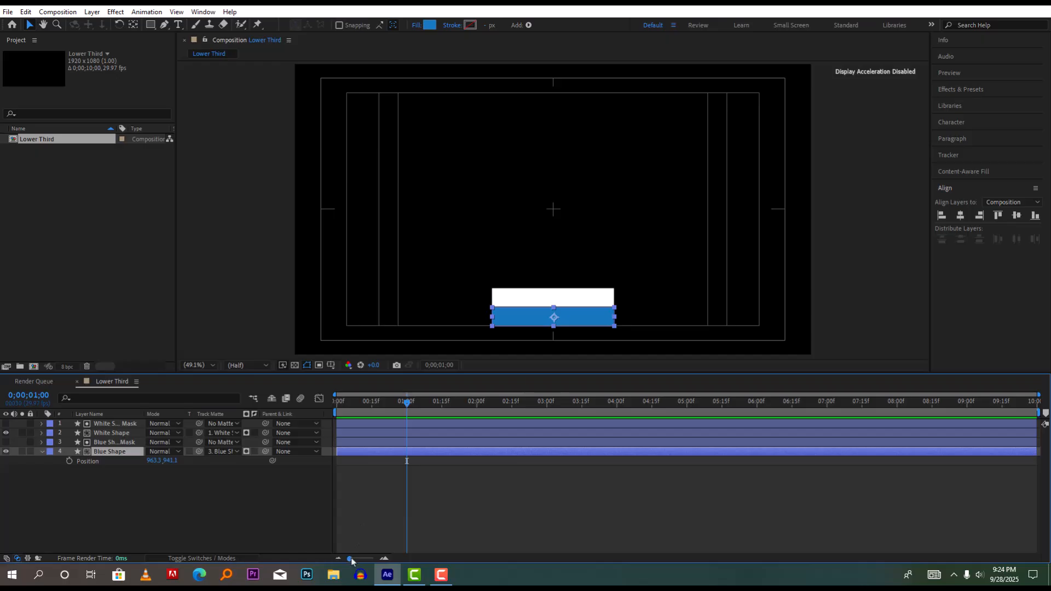
mouse_move(353, 559)
left_mouse_down()
mouse_move(374, 562)
mouse_move(350, 559)
left_mouse_up()
left_click(407, 405)
left_click(406, 405)
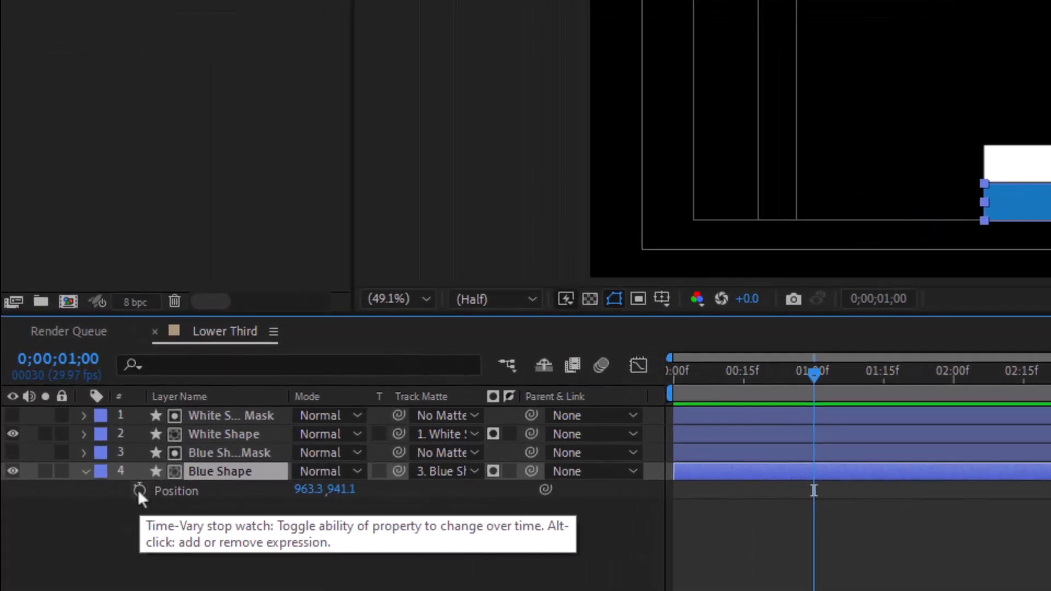
left_click(139, 490)
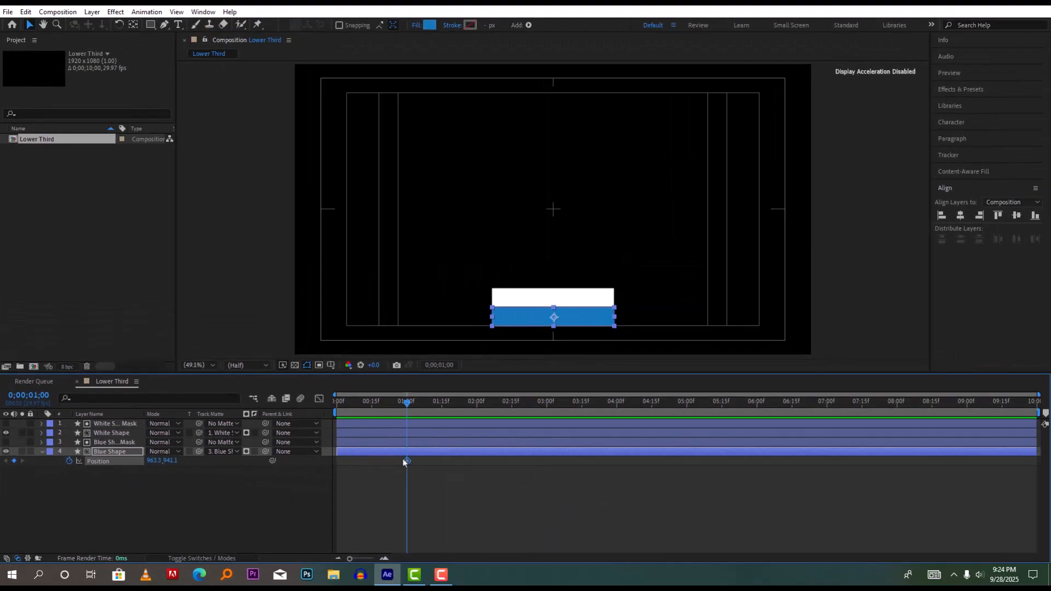
Step: Keyframe Blue Shape's Y position at 869.1 at 0;00;00;00 and preview the reveal
left_click_drag(405, 404, 336, 404)
left_click_drag(173, 462, 127, 467)
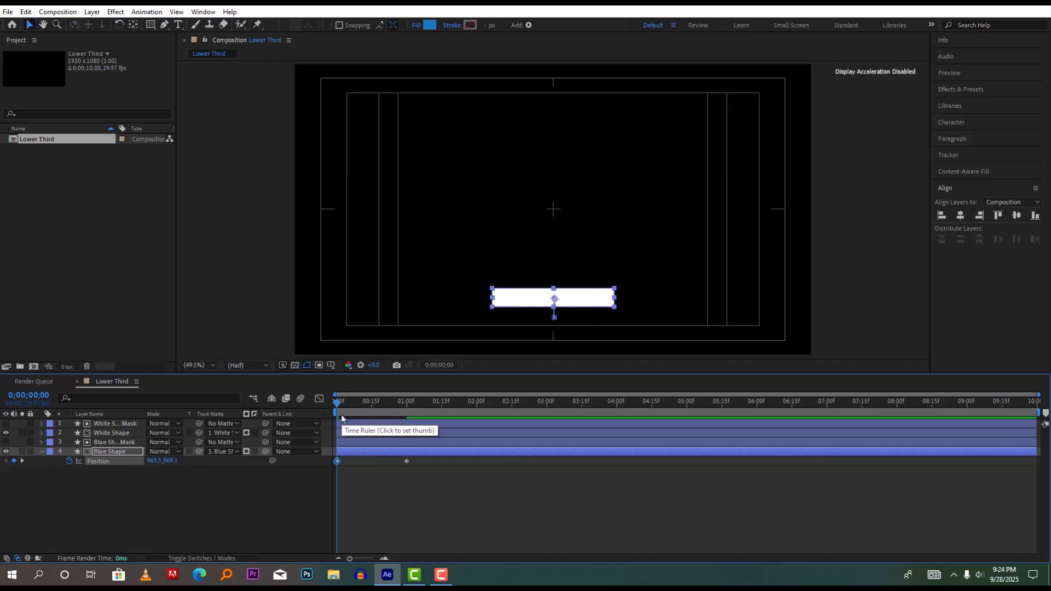
key("space")
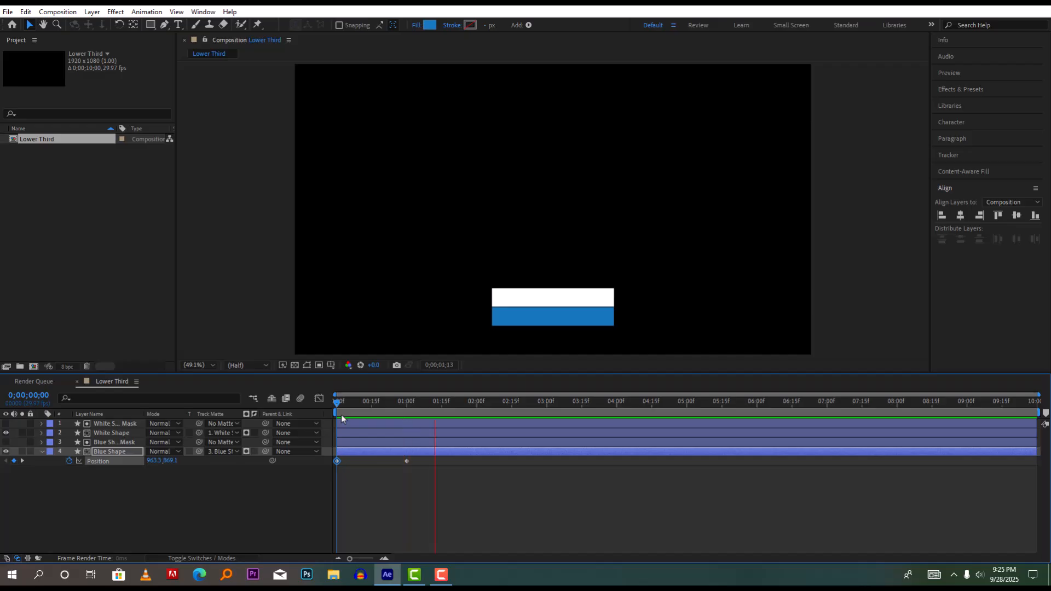
key("space")
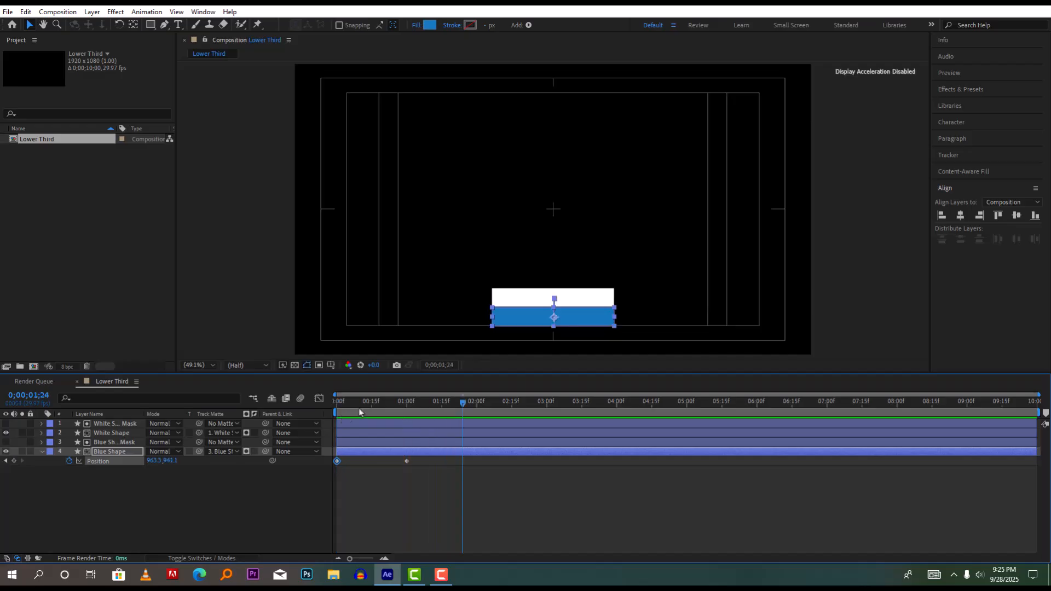
Step: Add a Position keyframe to the White Shape layer at 0;00;01;00
left_click_drag(463, 404, 405, 438)
left_click(111, 434)
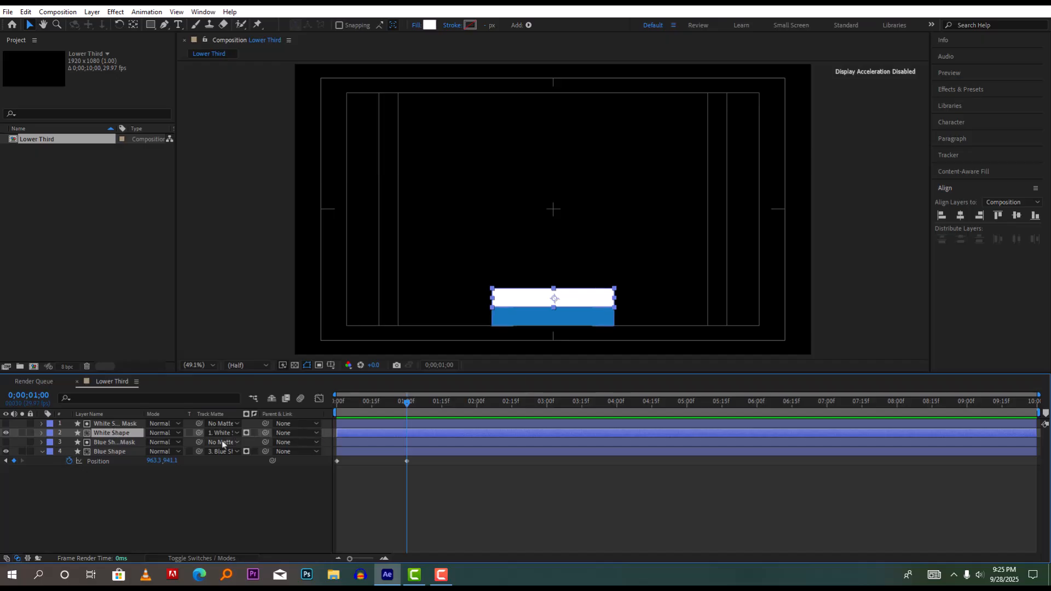
key("p")
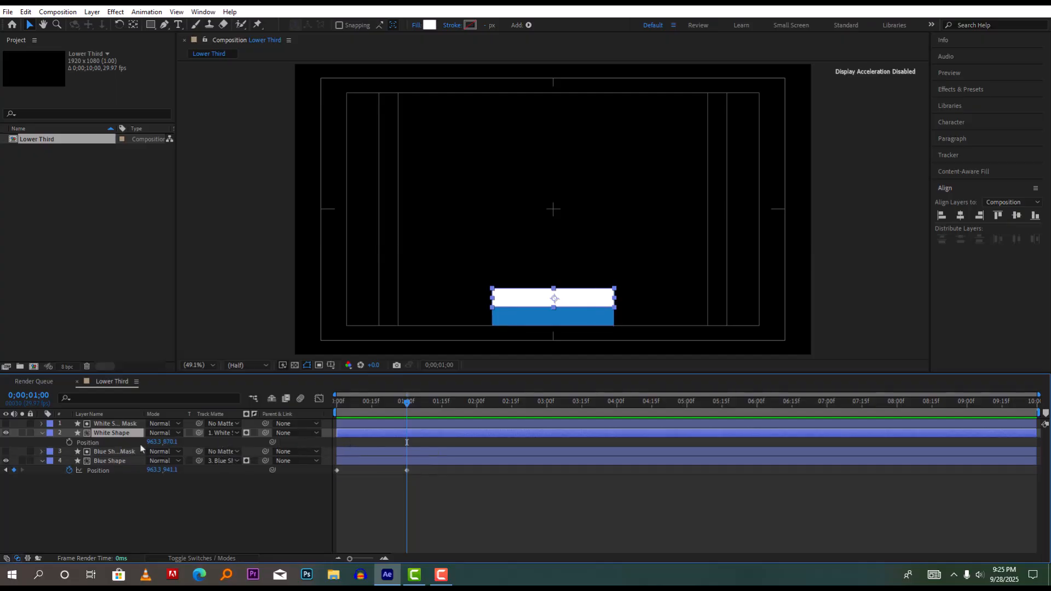
left_click(69, 443)
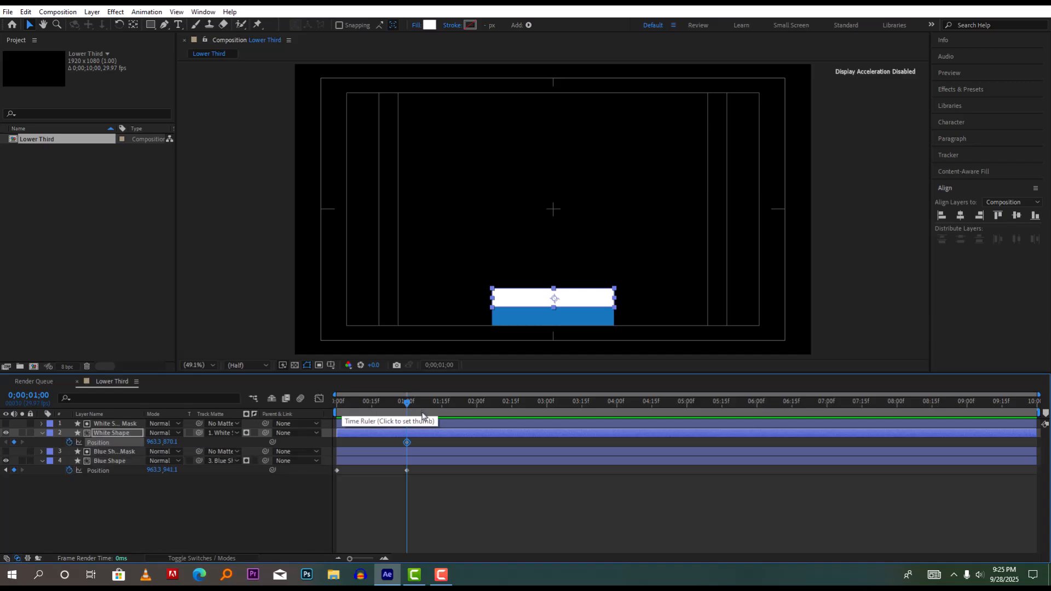
Step: Keyframe White Shape's Y position at 940.1 at 0;00;00;00 and preview both shapes' animation
left_click_drag(406, 404, 335, 411)
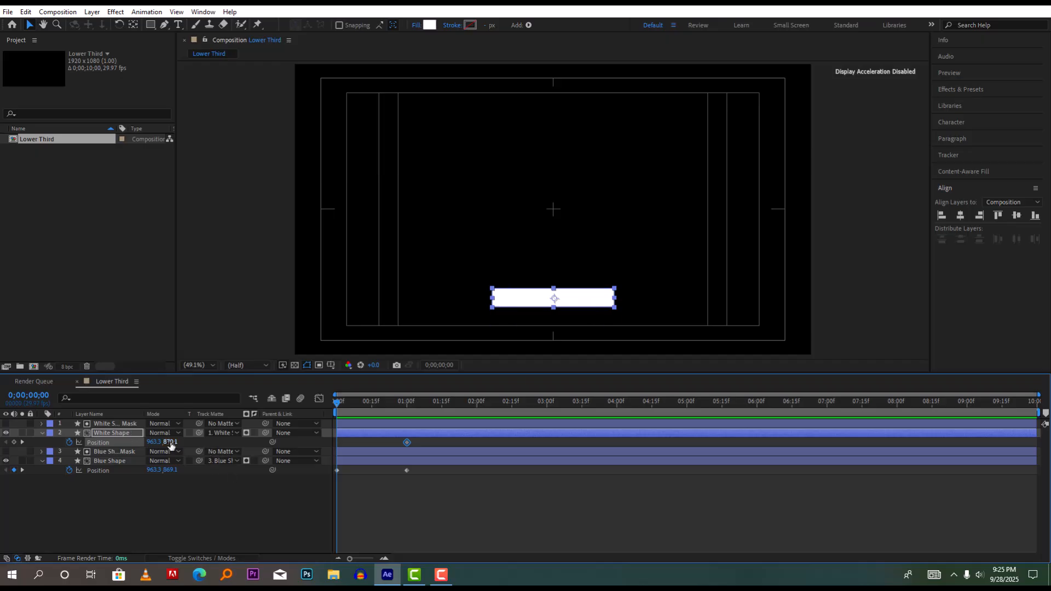
left_click_drag(171, 446, 209, 442)
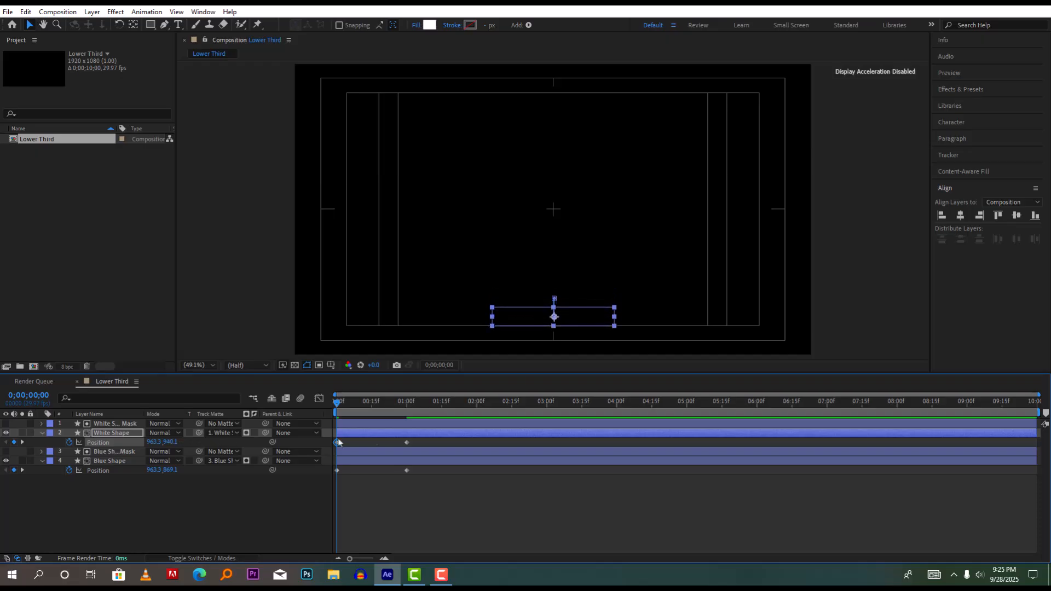
mouse_move(339, 405)
left_mouse_down()
mouse_move(347, 407)
mouse_move(320, 411)
left_mouse_up()
key("space")
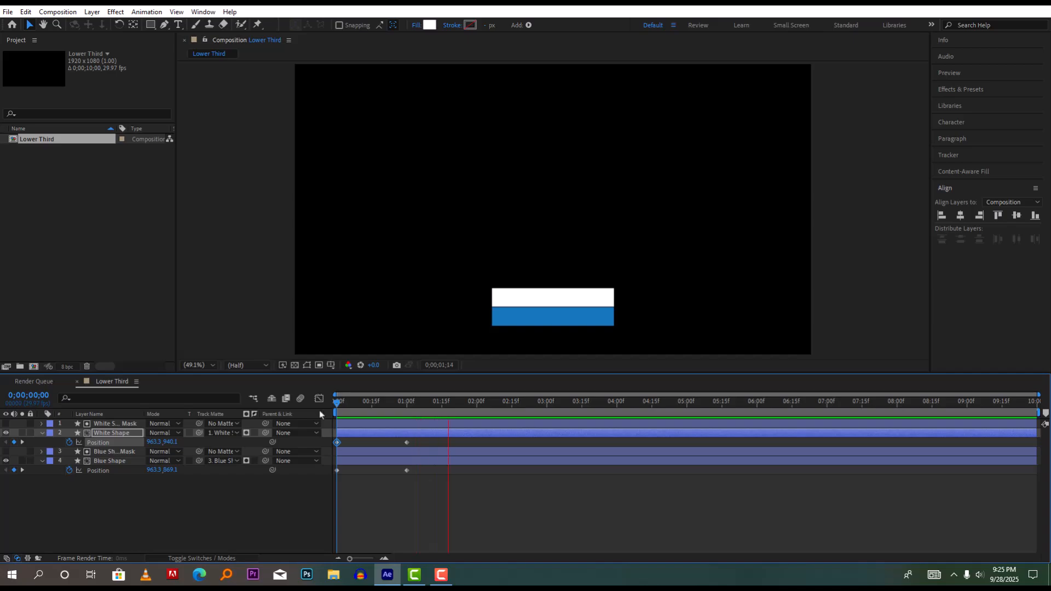
left_click(344, 403)
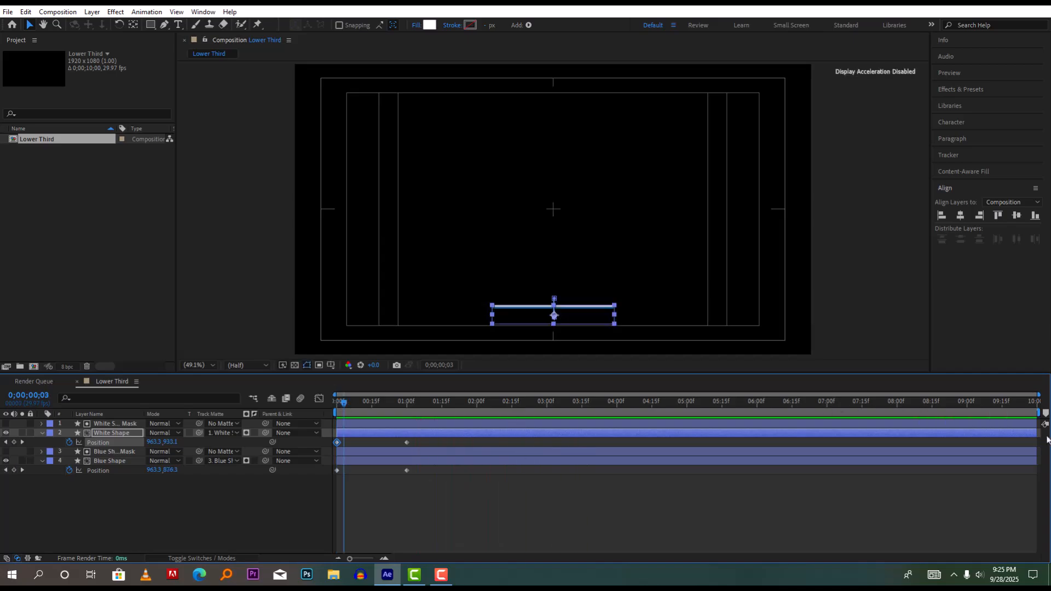
Step: Shorten the work area to end at about 01:15f and preview the looped animation
left_click_drag(1038, 412, 448, 481)
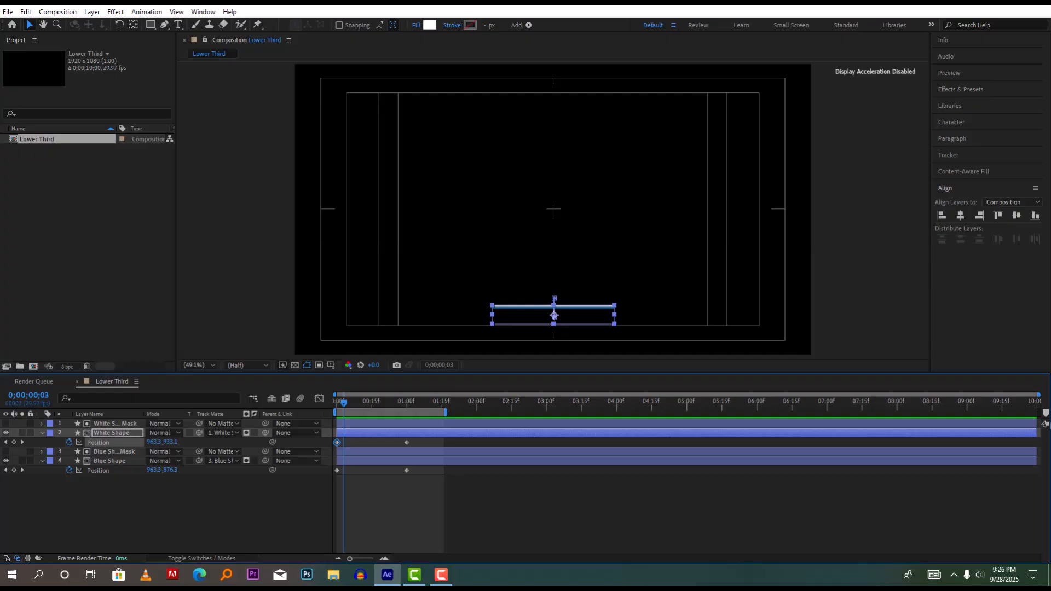
key("space")
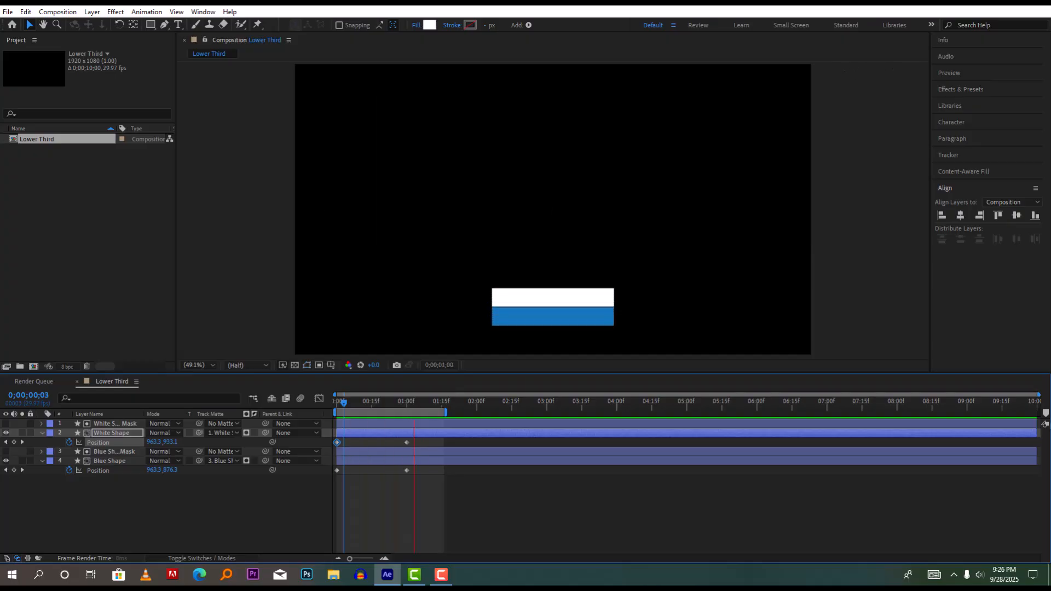
key("space")
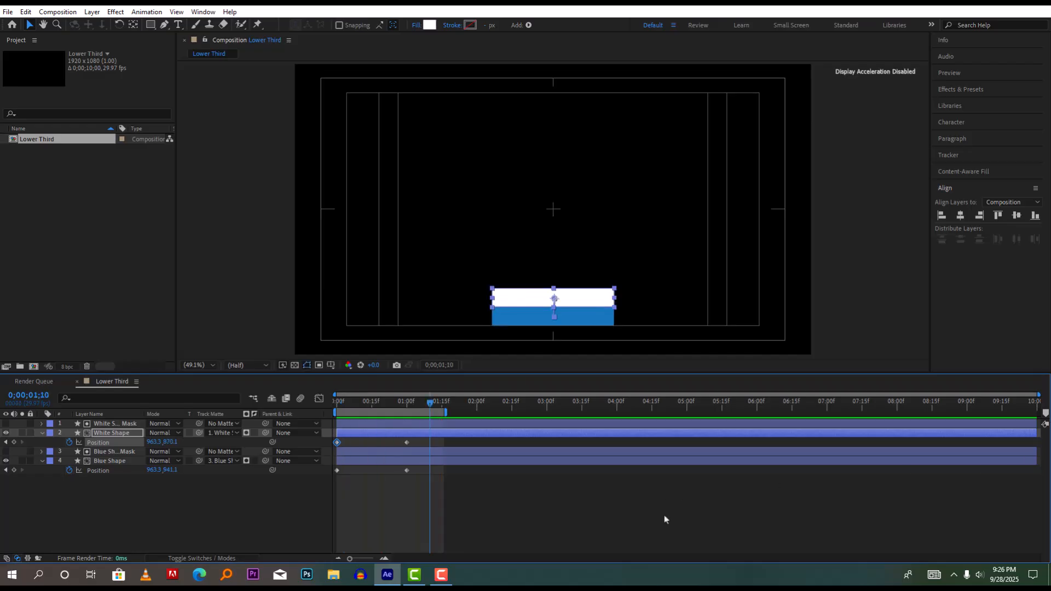
Step: Apply Easy Ease to all Position keyframes of White Shape and Blue Shape, and preview the animation from the start
left_click(377, 484)
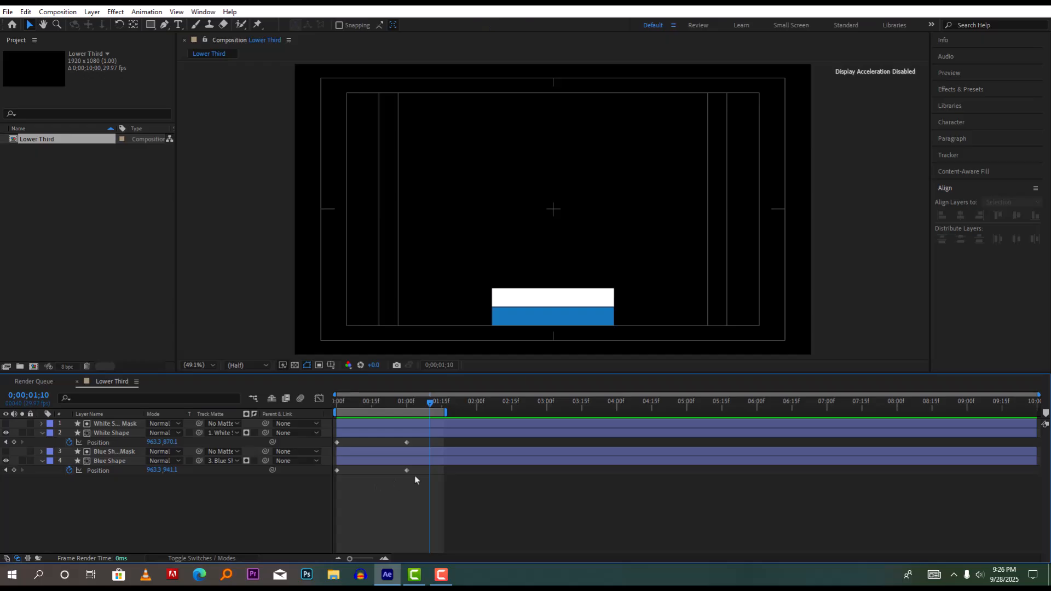
left_click_drag(416, 475, 323, 435)
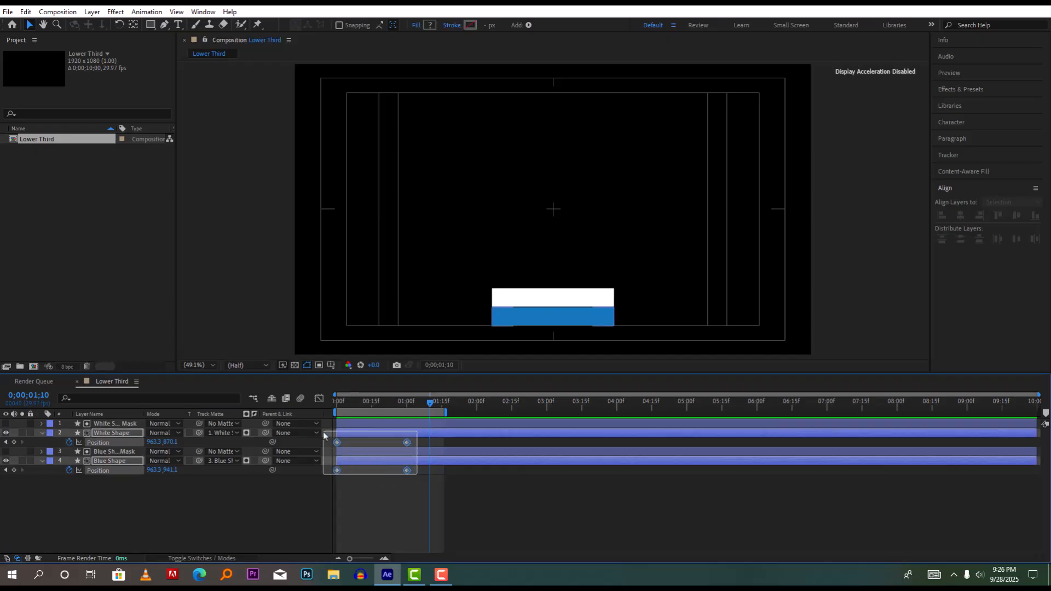
left_click_drag(323, 435, 324, 436)
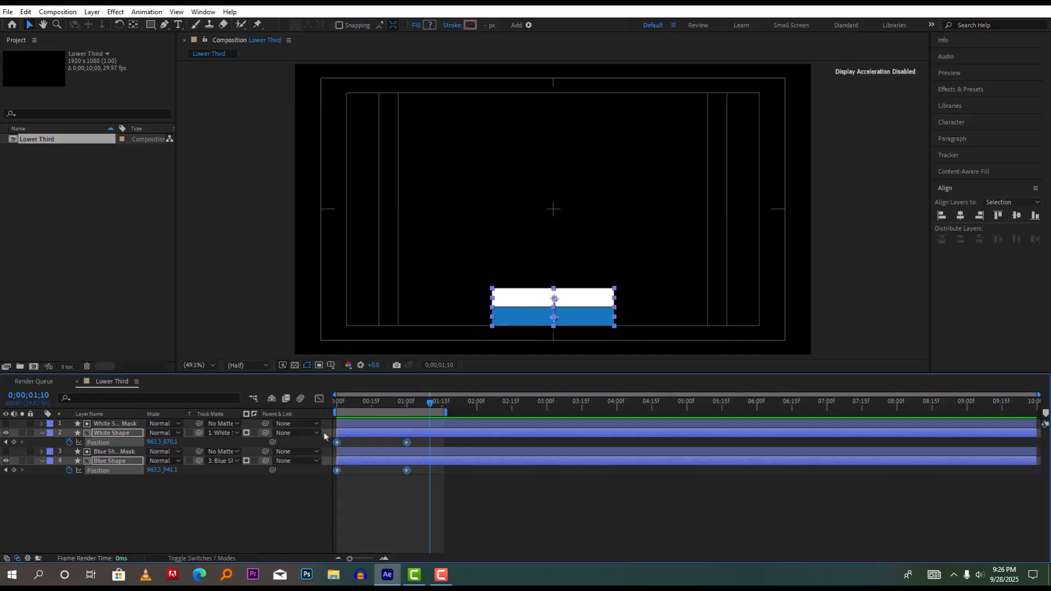
right_click(407, 445)
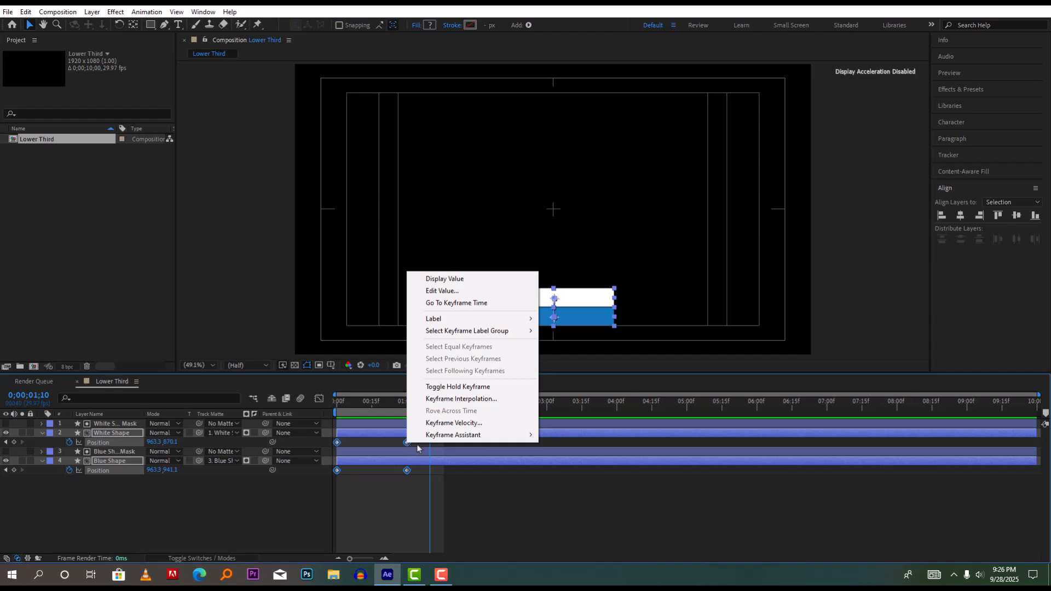
mouse_move(454, 441)
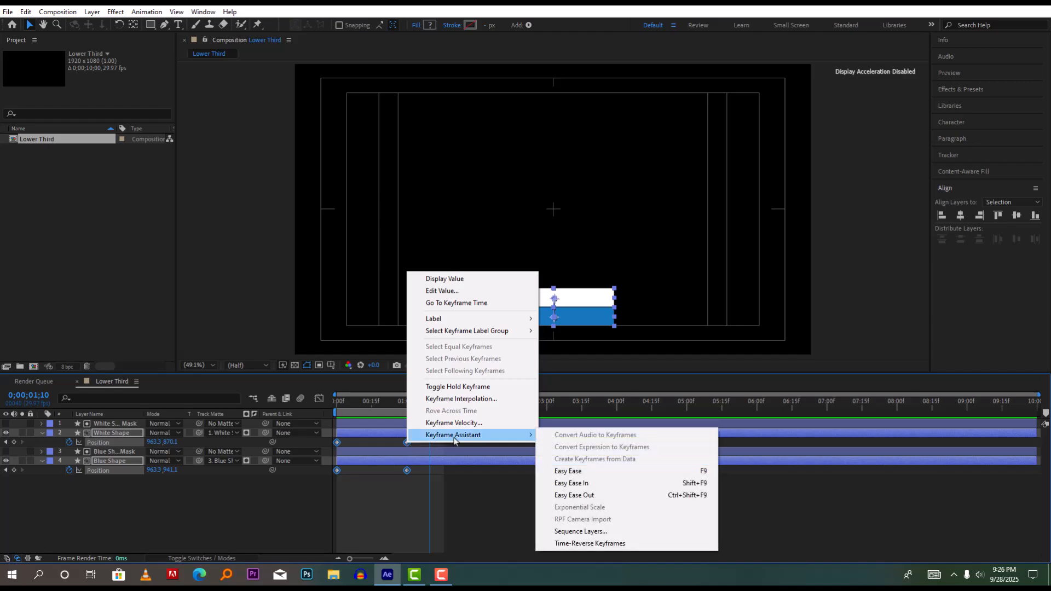
left_click(599, 471)
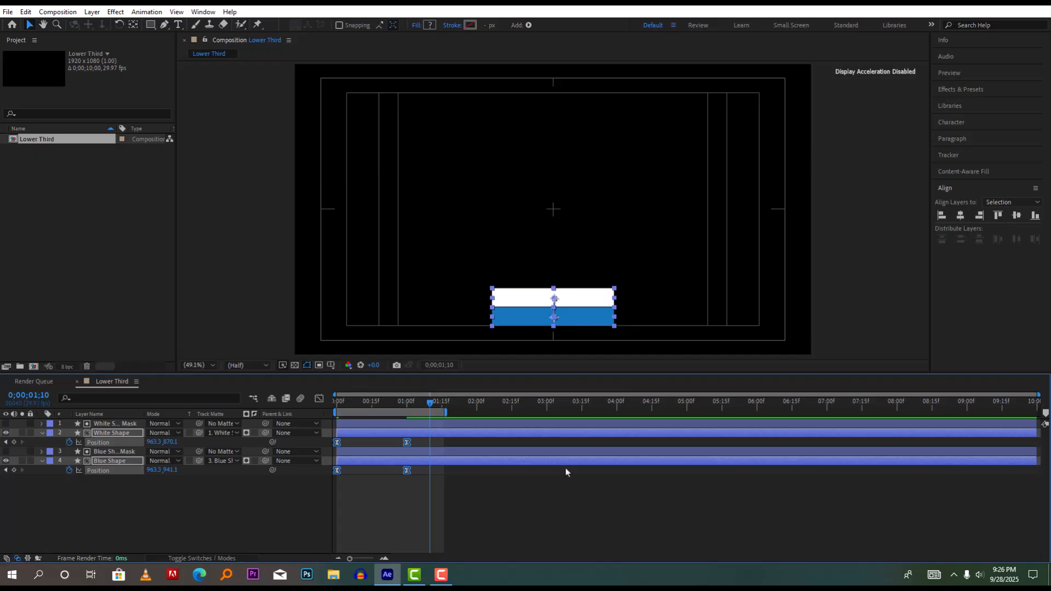
left_click_drag(431, 406, 236, 419)
key("space")
key("space")
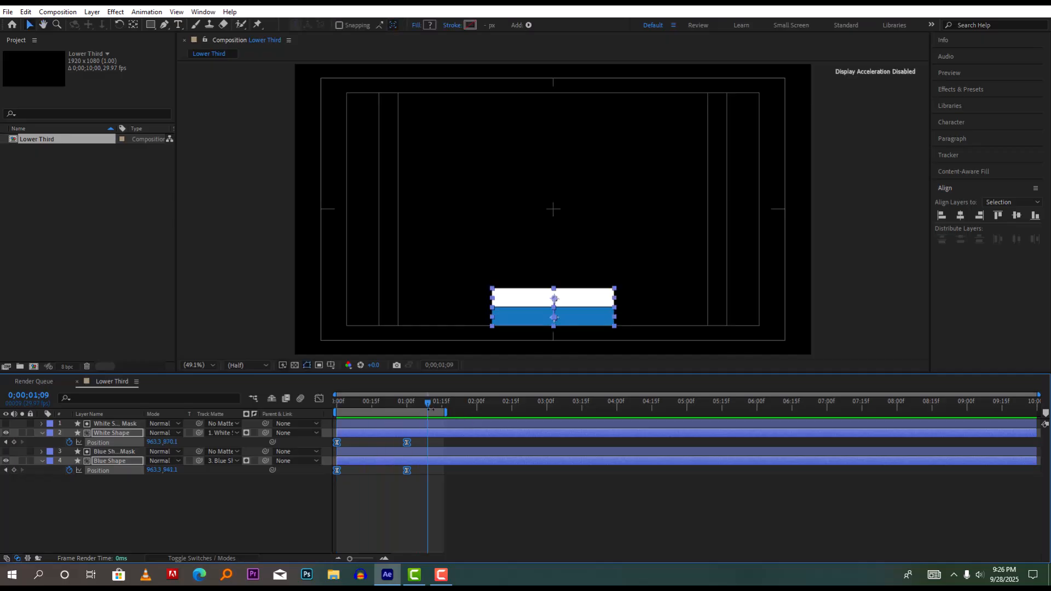
Step: Reshape the speed graph of both Position animations for a fast start and long ease-out by lengthening the end keyframes' influence, and preview it
left_click_drag(431, 408, 336, 408)
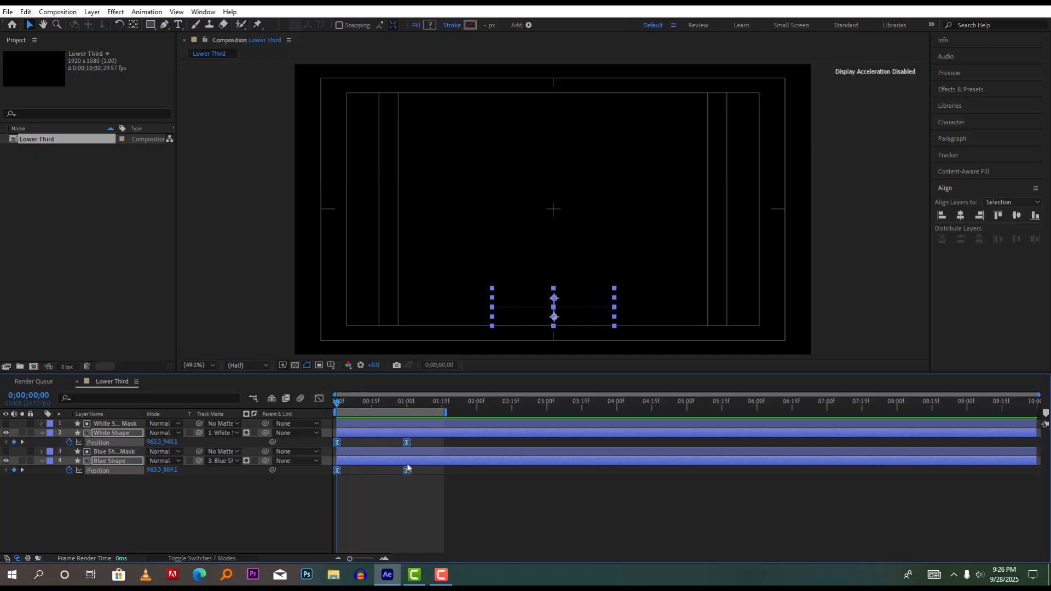
left_click(319, 400)
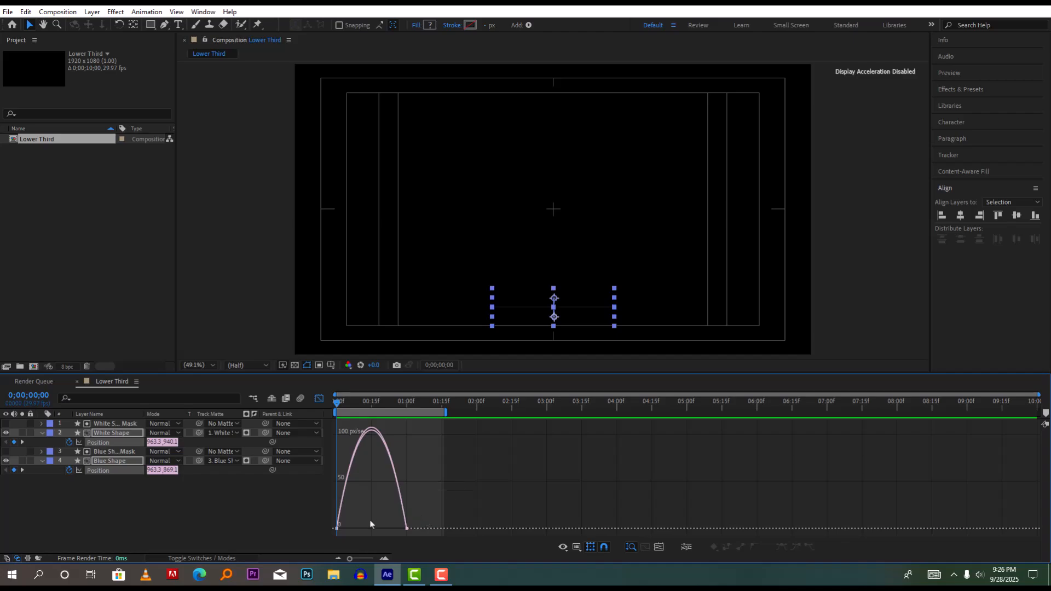
left_click(579, 549)
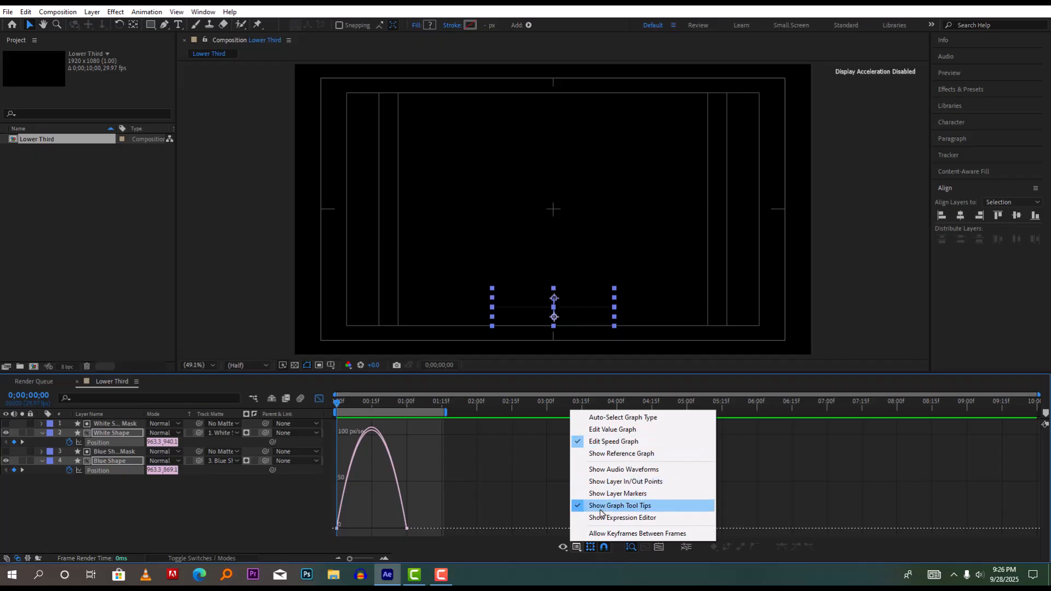
left_click(419, 517)
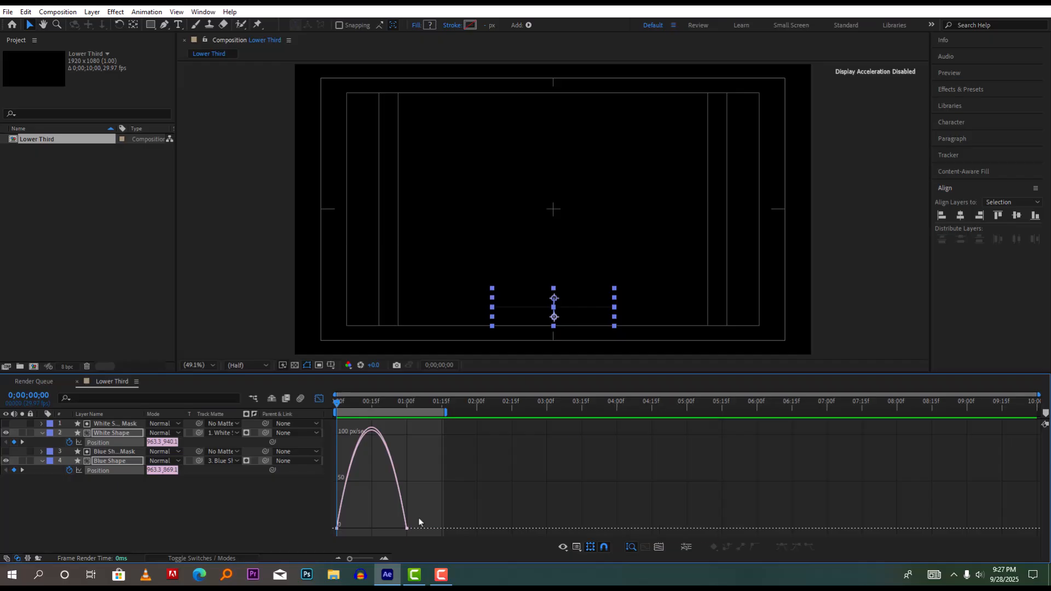
left_click_drag(403, 531, 340, 545)
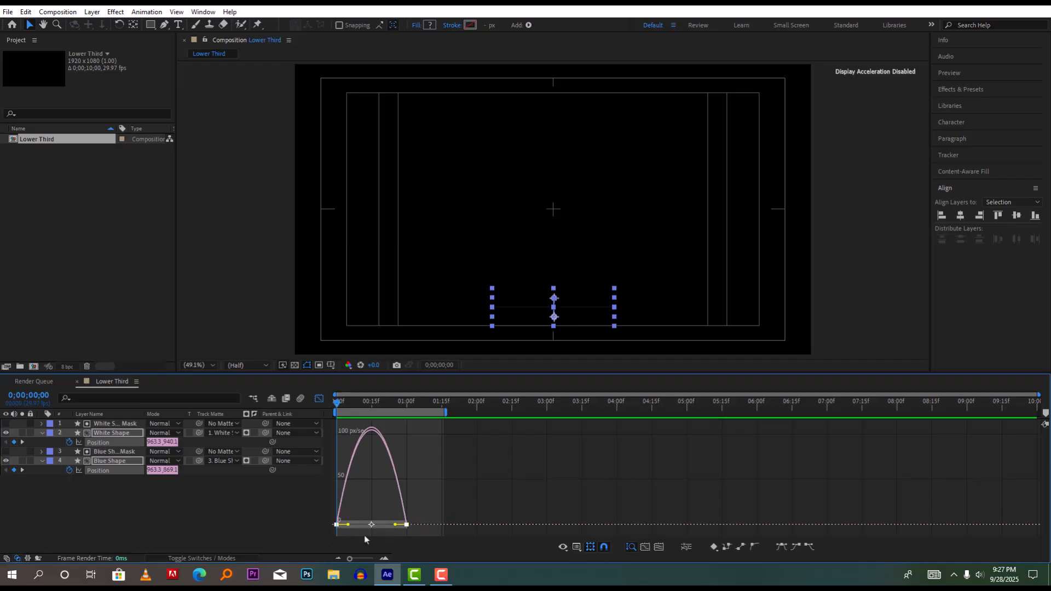
left_click_drag(394, 527, 372, 528)
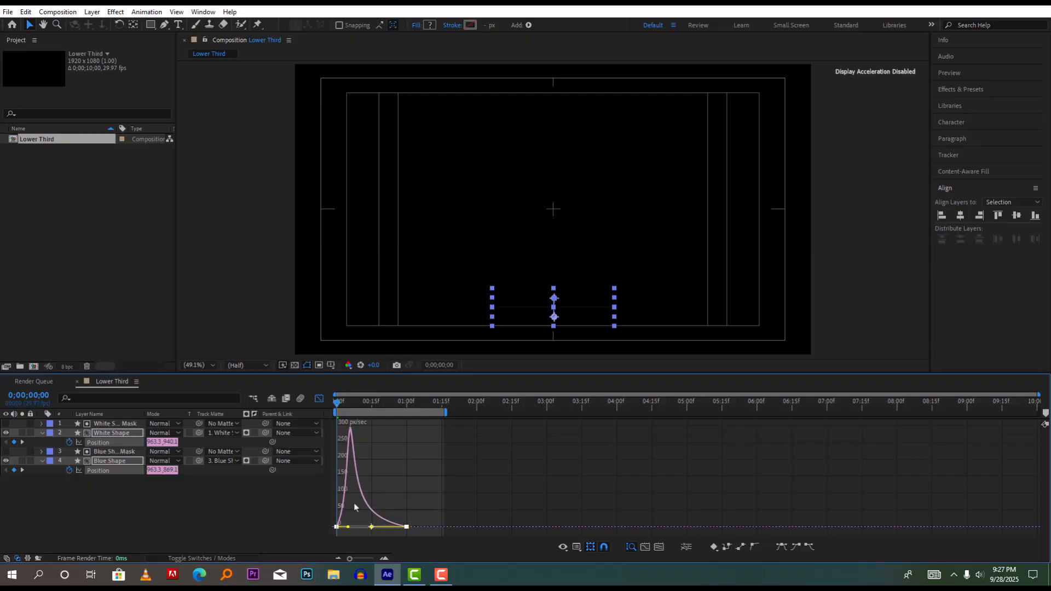
left_click(319, 400)
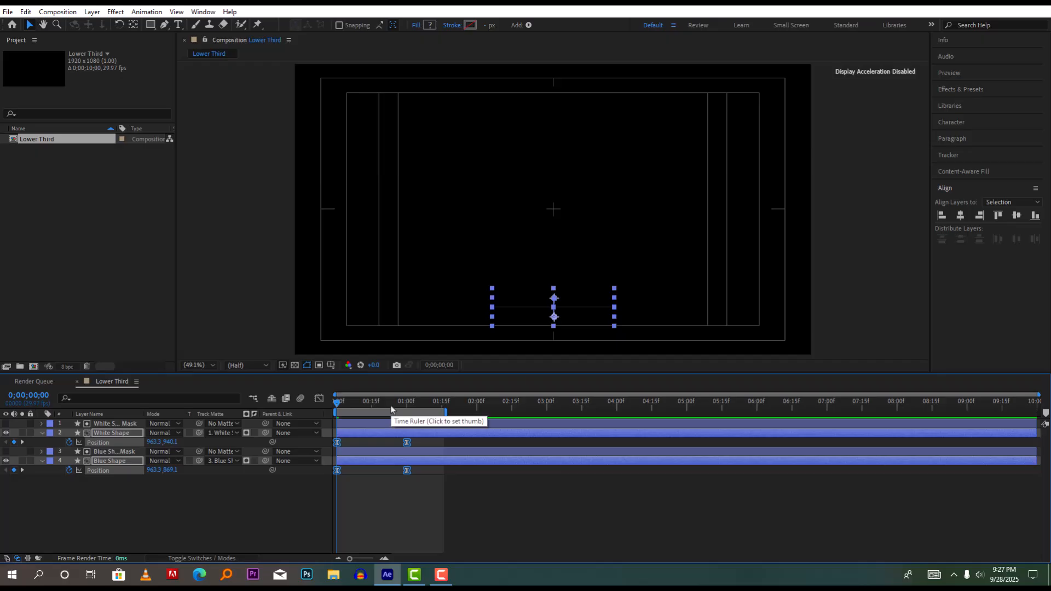
key("space")
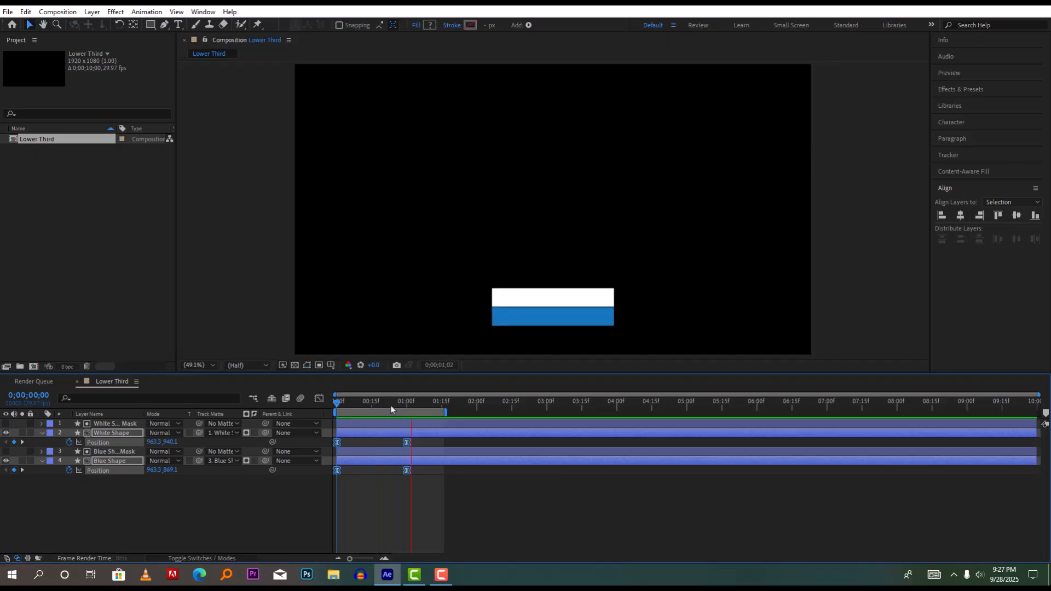
key("space")
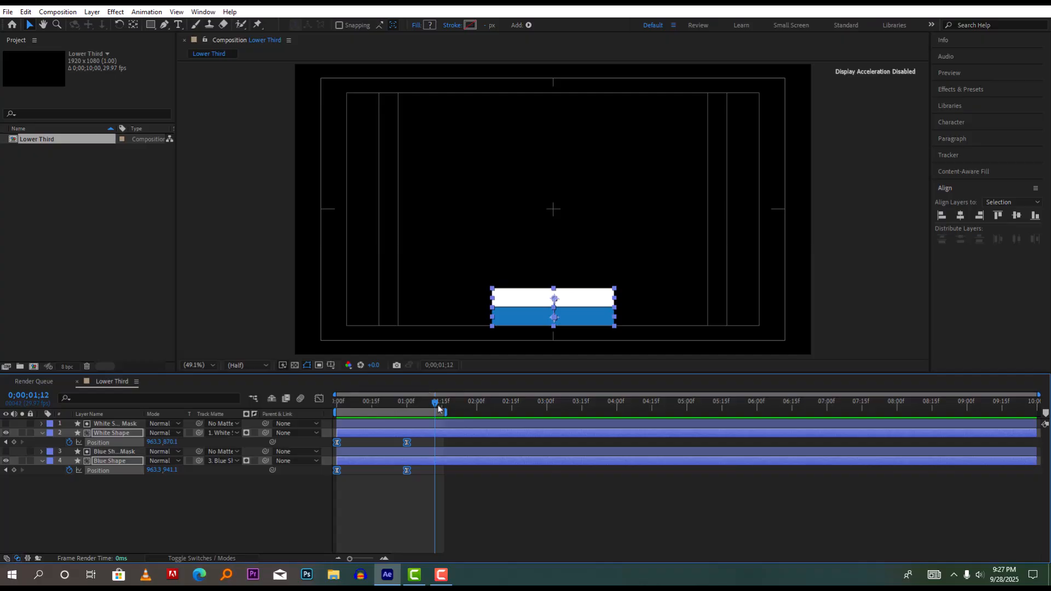
left_click_drag(422, 409, 336, 407)
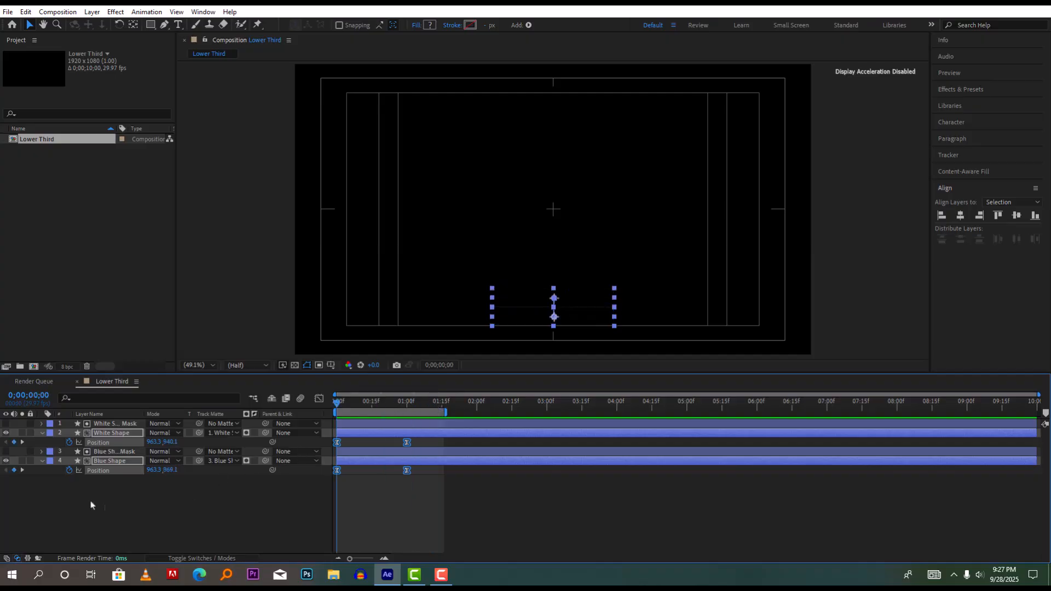
Step: Collapse the properties of the White Shape and Blue Shape layers and deselect all layers
left_click(41, 433)
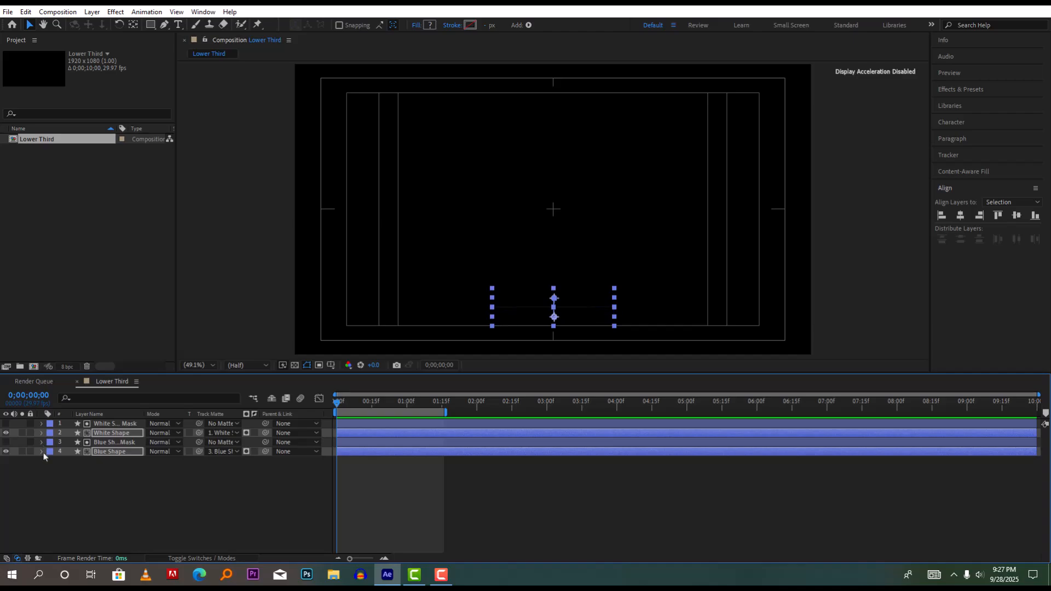
left_click(42, 451)
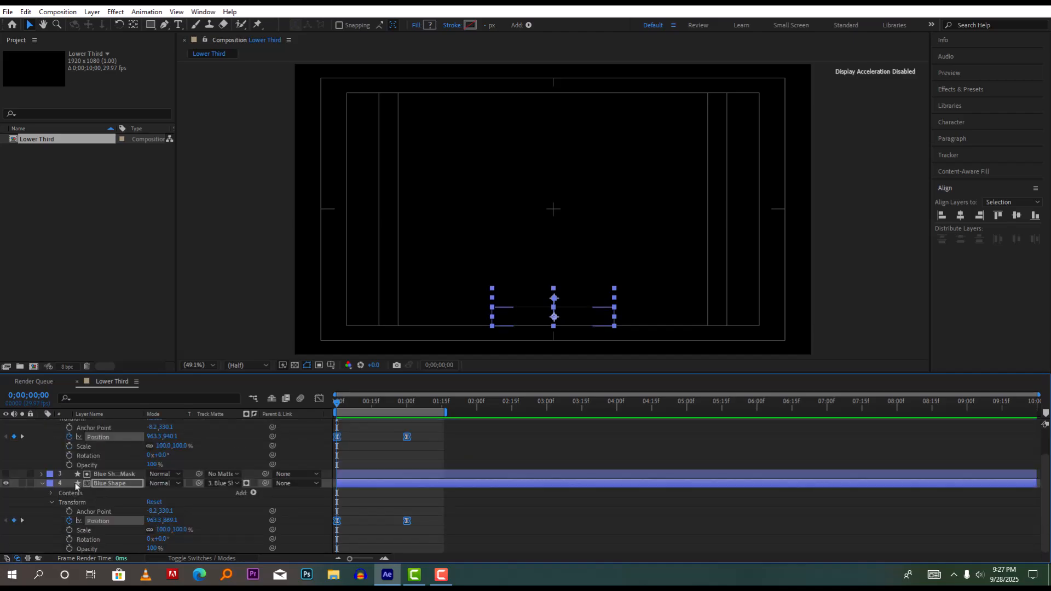
left_click(42, 484)
left_click(64, 496)
Step: At 0;00;01;00, create a text layer reading "NAHODA CREATIVE" above the white rectangle
left_click_drag(339, 405, 405, 412)
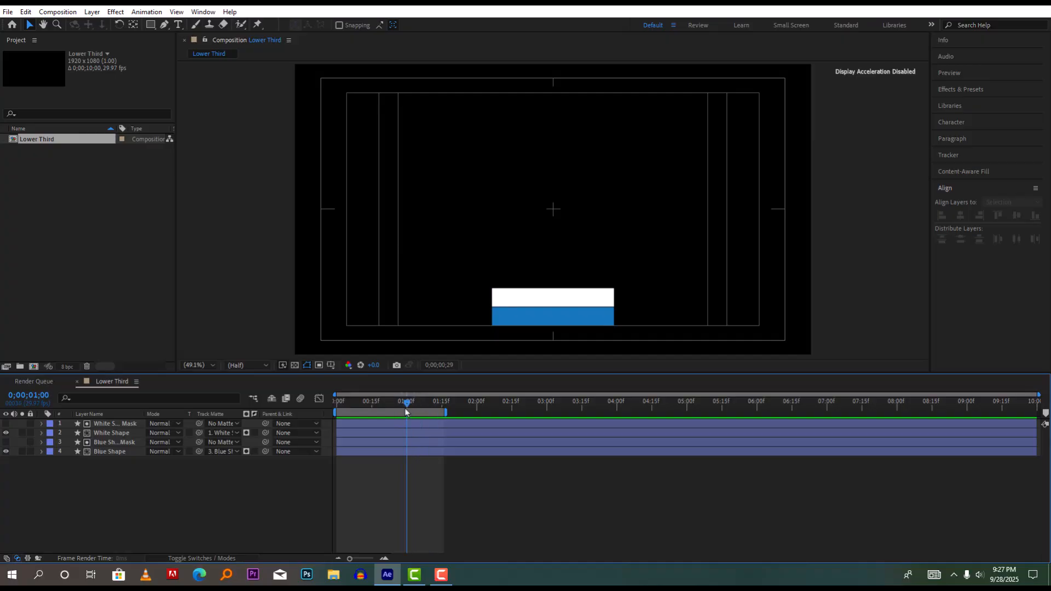
right_click(194, 495)
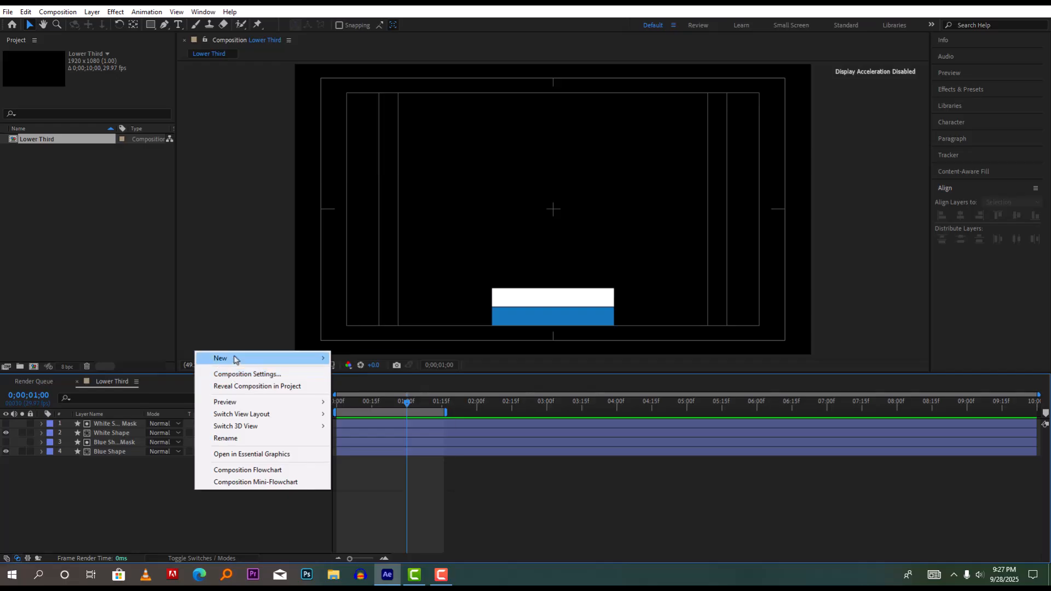
mouse_move(236, 359)
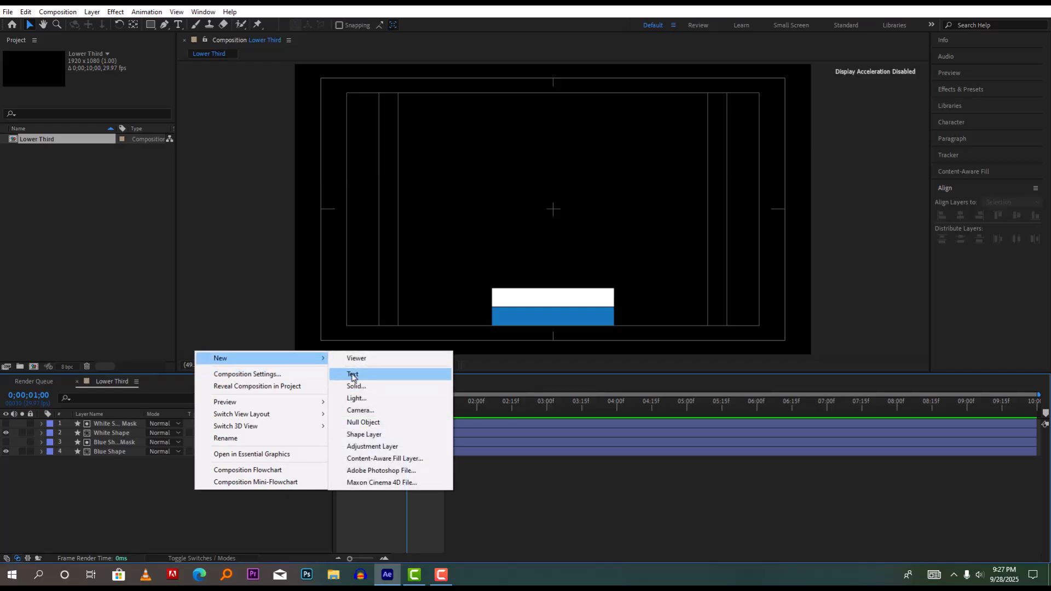
left_click(179, 26)
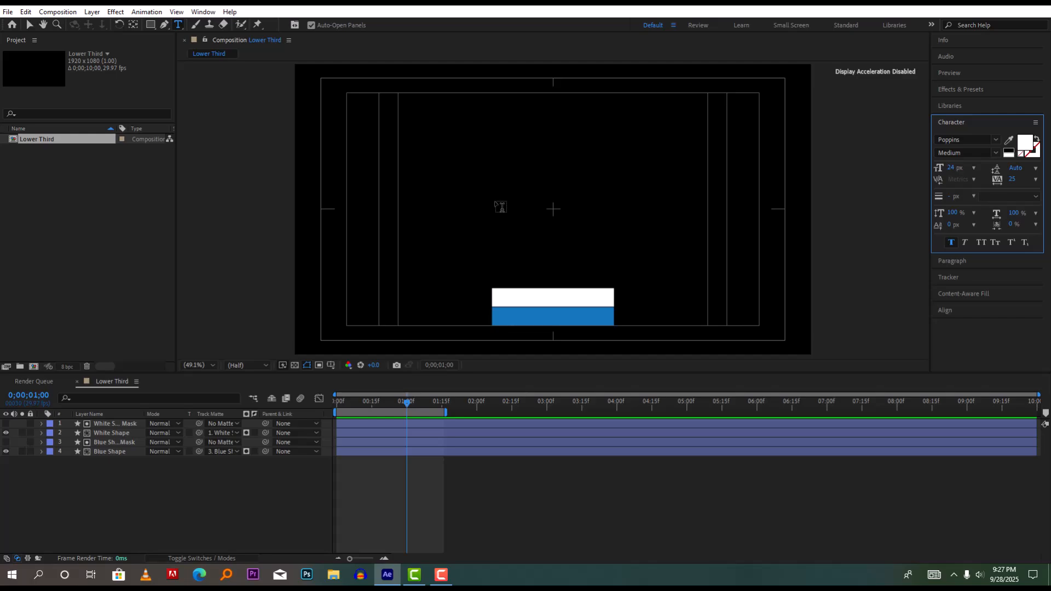
left_click(495, 224)
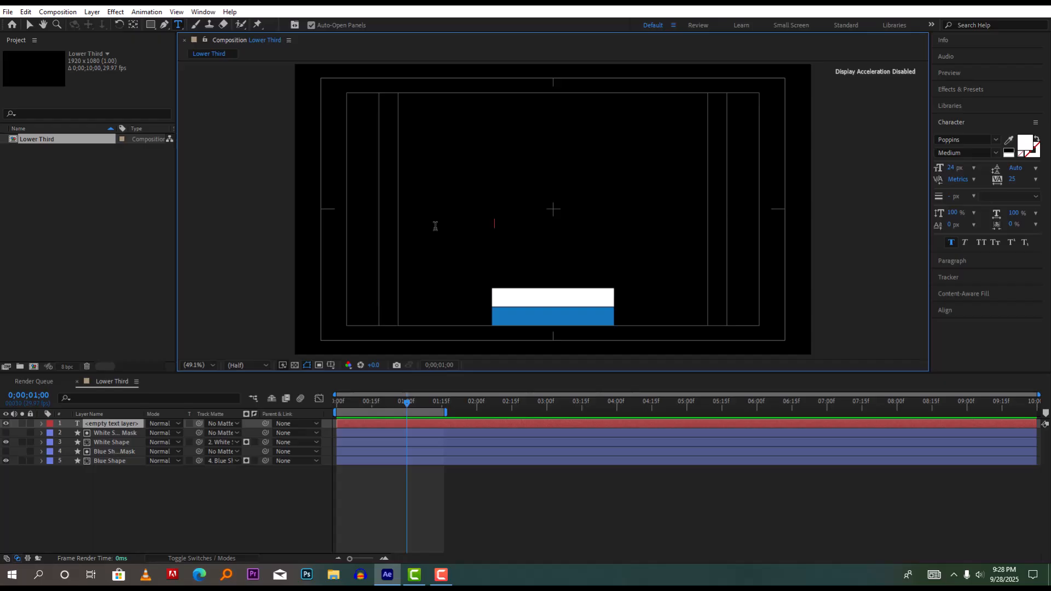
type("n")
key("BackSpace")
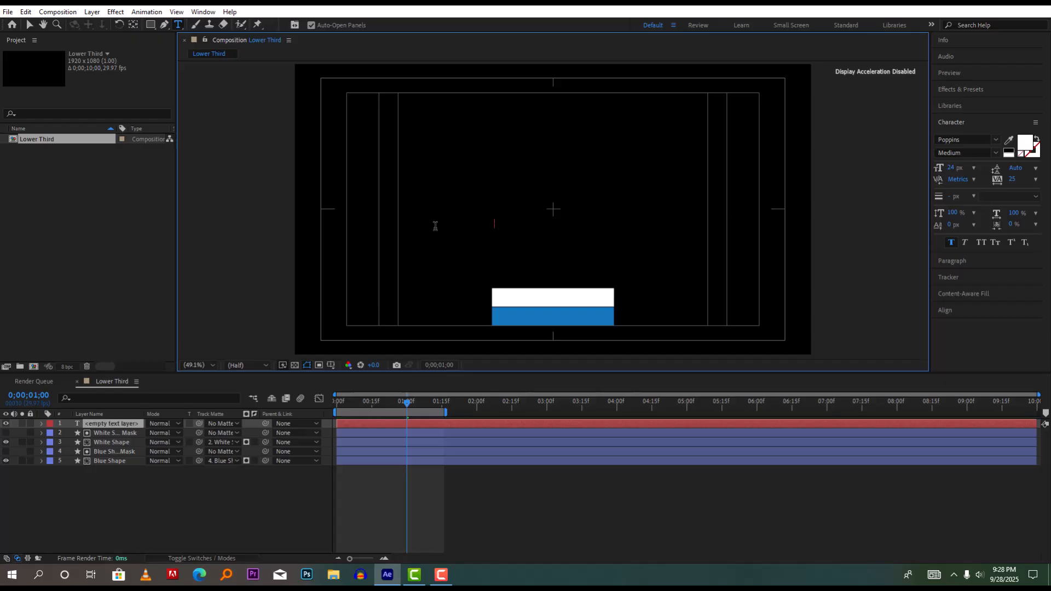
type("NAHOD  crea")
key("BackSpace")
key("BackSpace")
key("BackSpace")
type("CREATIVE")
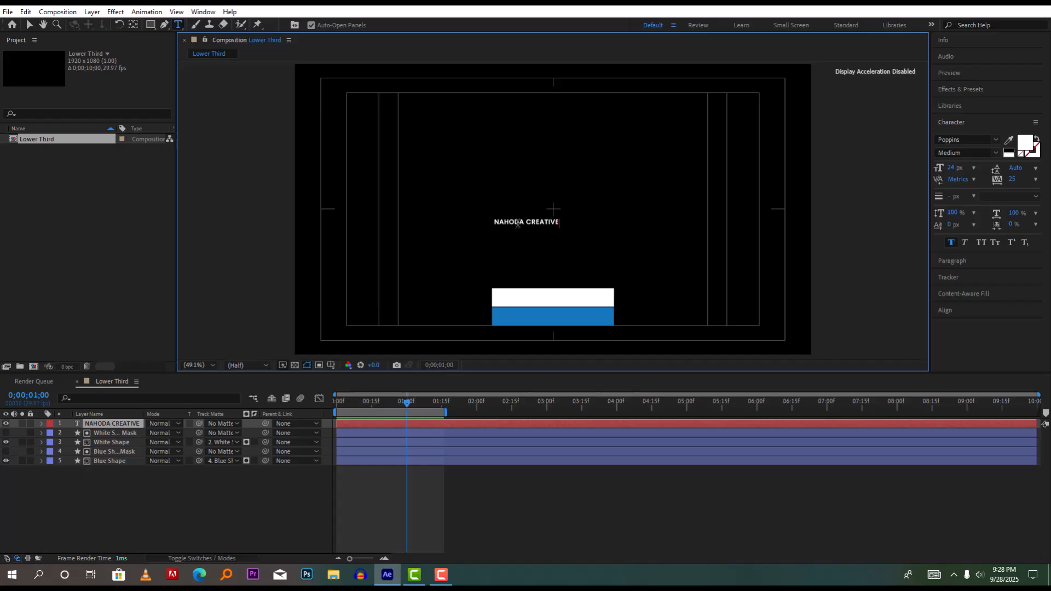
Step: Recolour the NAHODA CREATIVE text with the blue sampled from the blue rectangle
triple_click(518, 223)
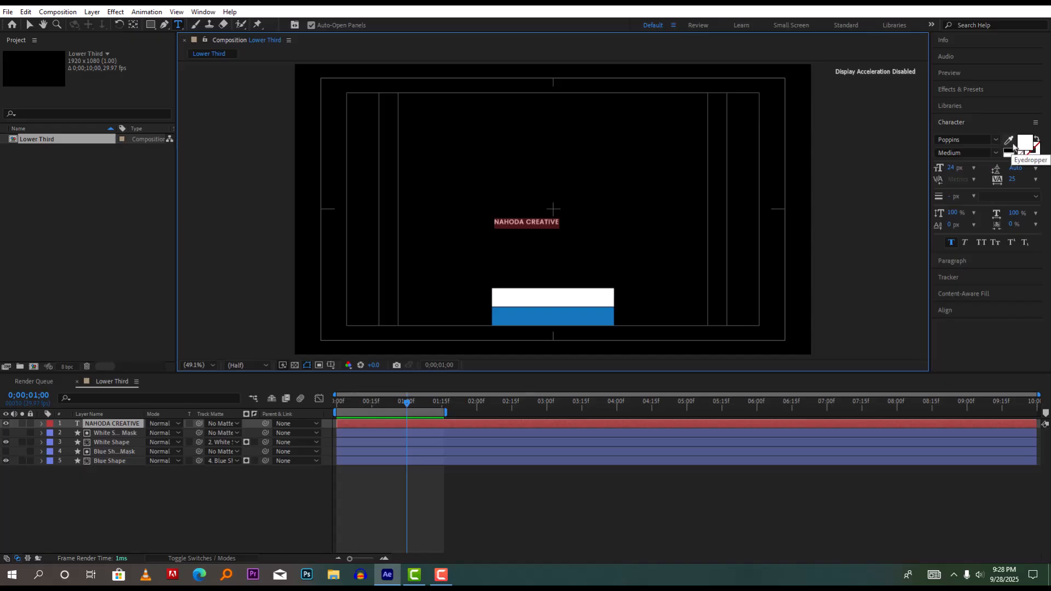
left_click(1011, 143)
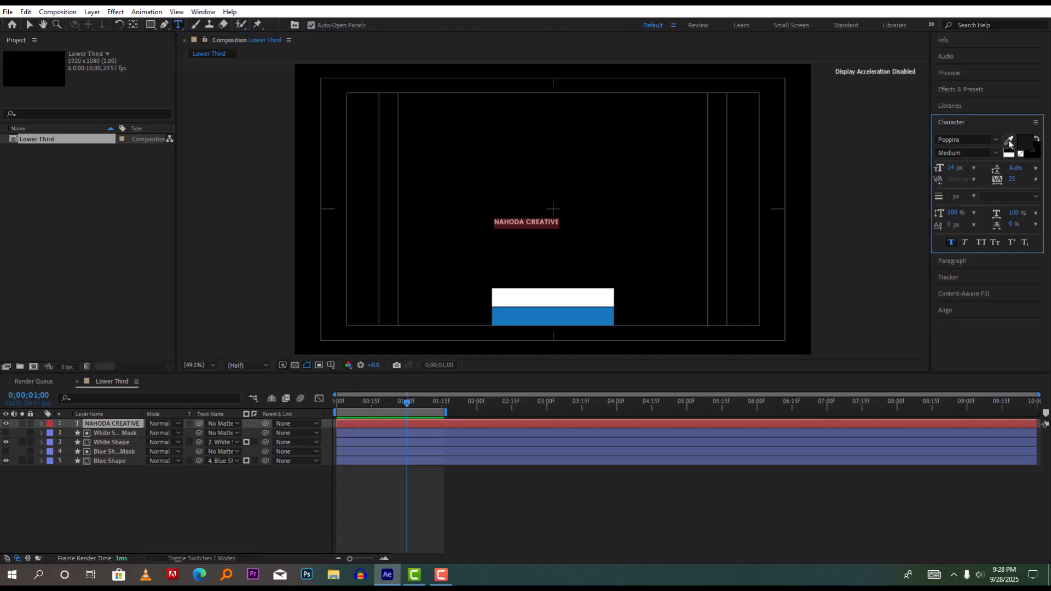
left_click(513, 314)
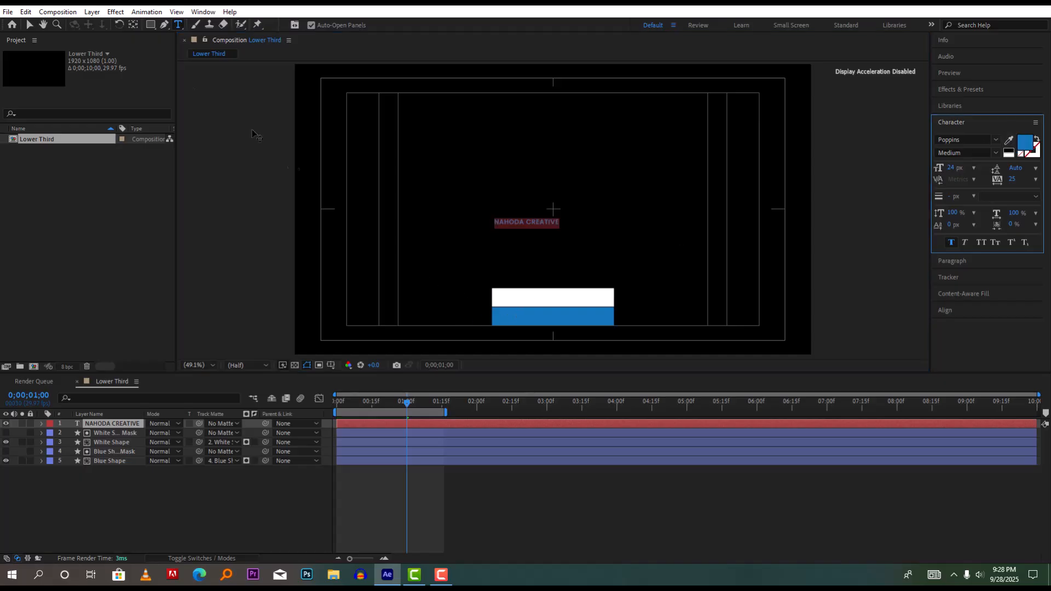
left_click(31, 25)
left_click(546, 221)
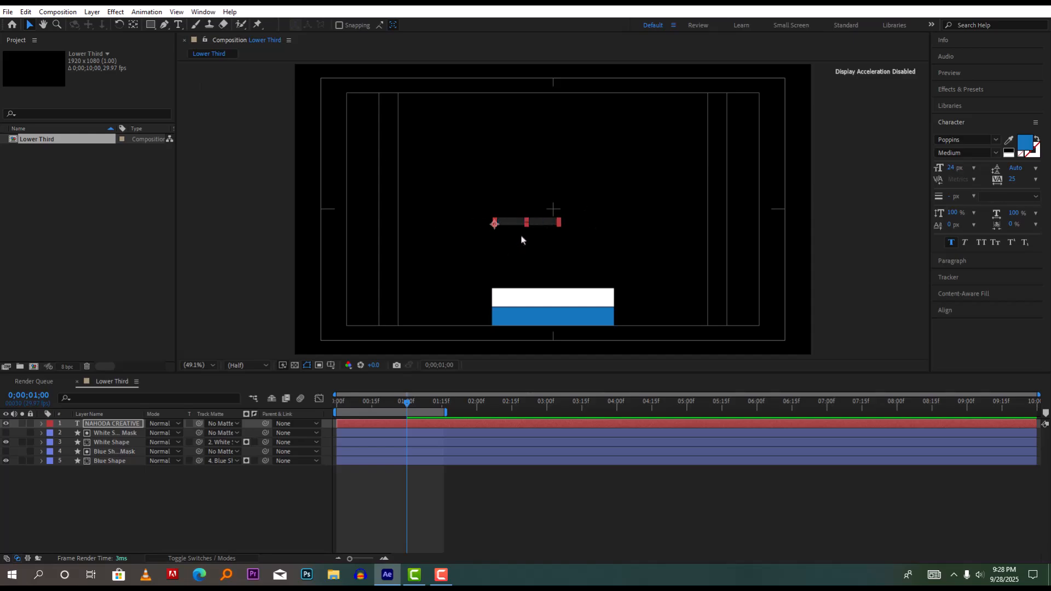
left_click(120, 418)
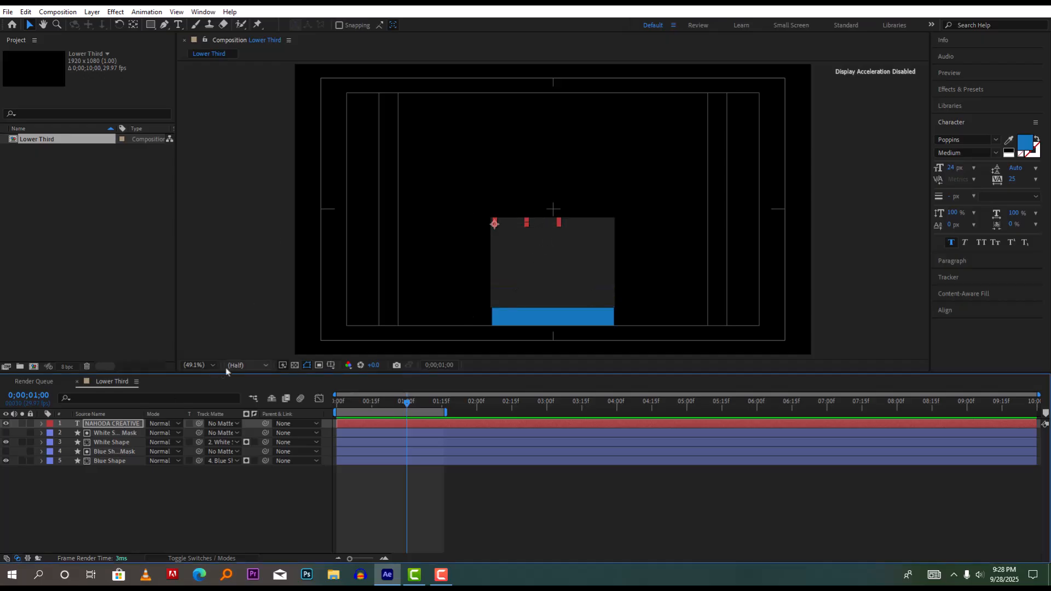
left_click(174, 481)
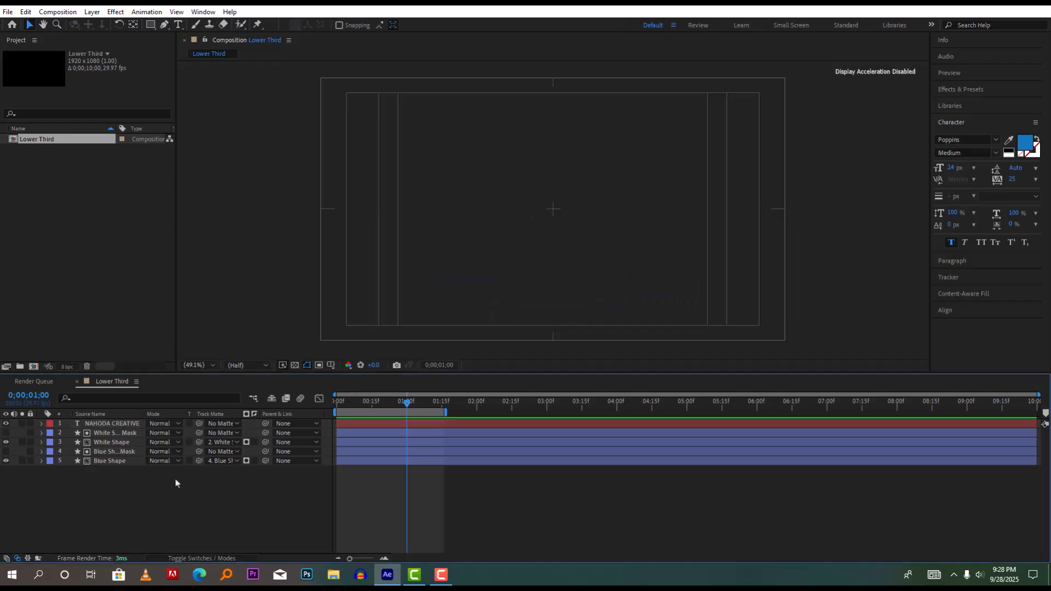
left_click(105, 425)
left_click(125, 499)
Step: Check the reveal from the first frame to 0;00;01;00 and move the NAHODA CREATIVE text onto the white rectangle
left_click_drag(406, 406, 336, 406)
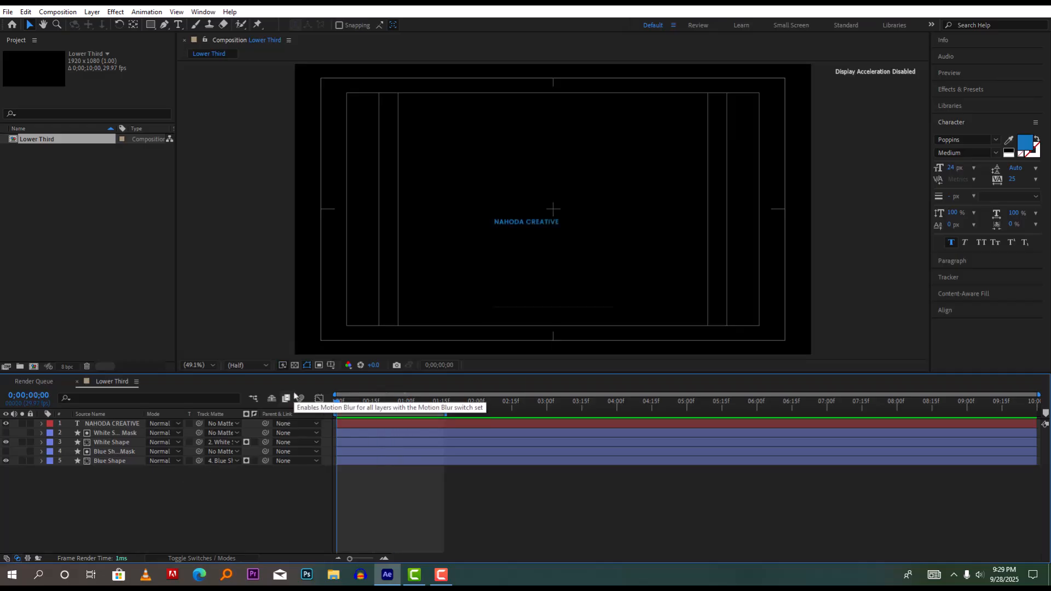
left_click_drag(336, 406, 408, 420)
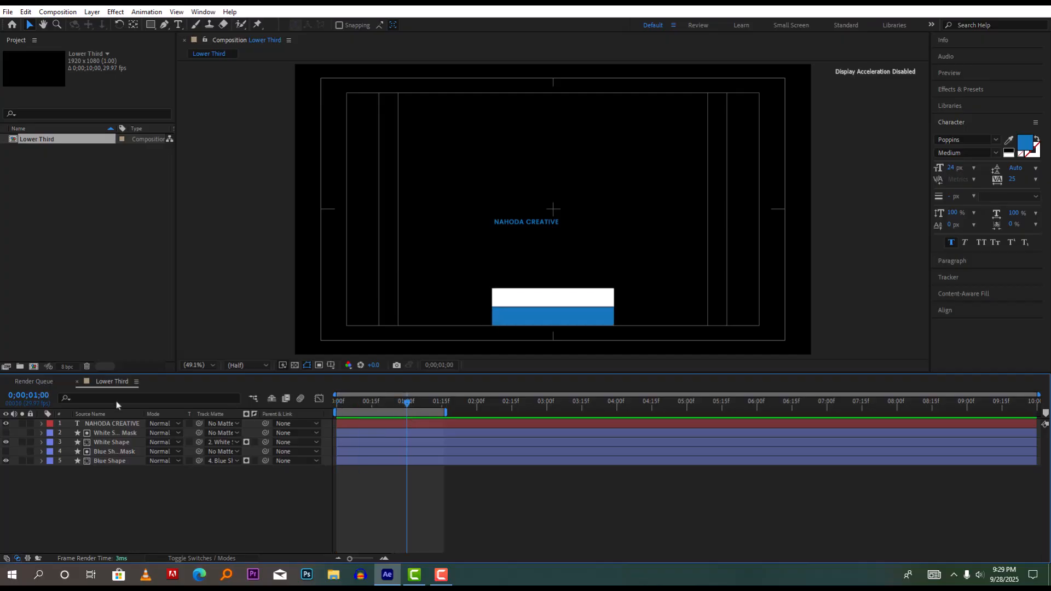
left_click(118, 424)
left_click_drag(542, 223, 561, 300)
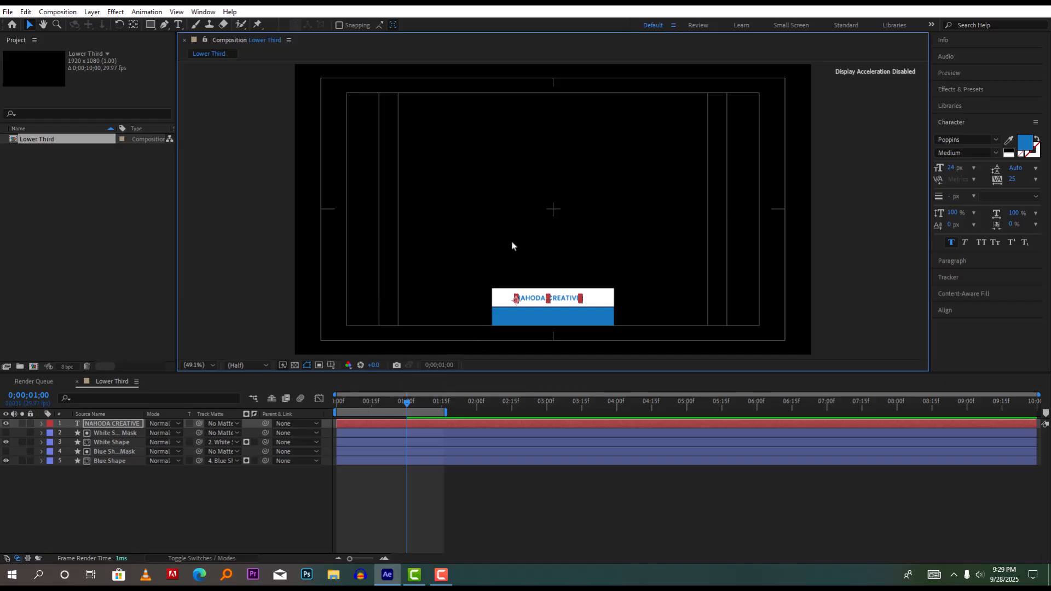
Step: Set the NAHODA CREATIVE text to the Bold style of Poppins with a font size of 27 px
left_click(961, 123)
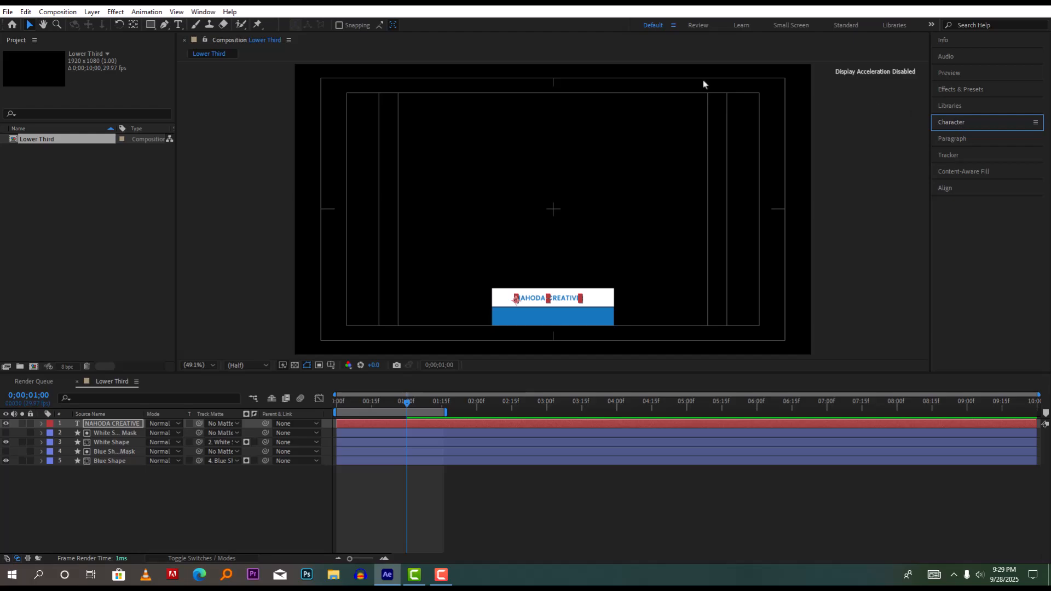
left_click(203, 12)
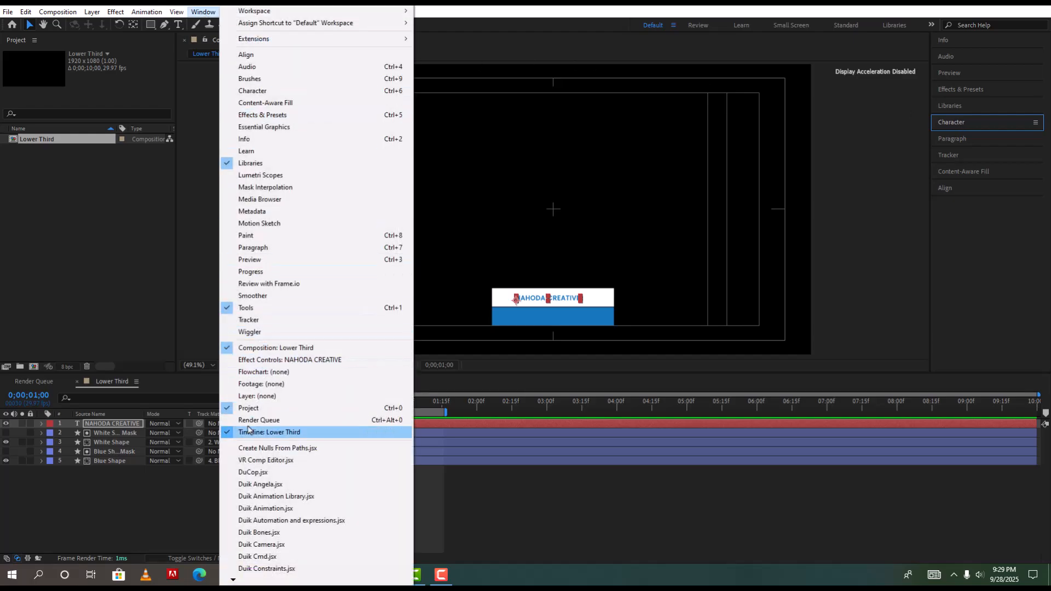
left_click(967, 126)
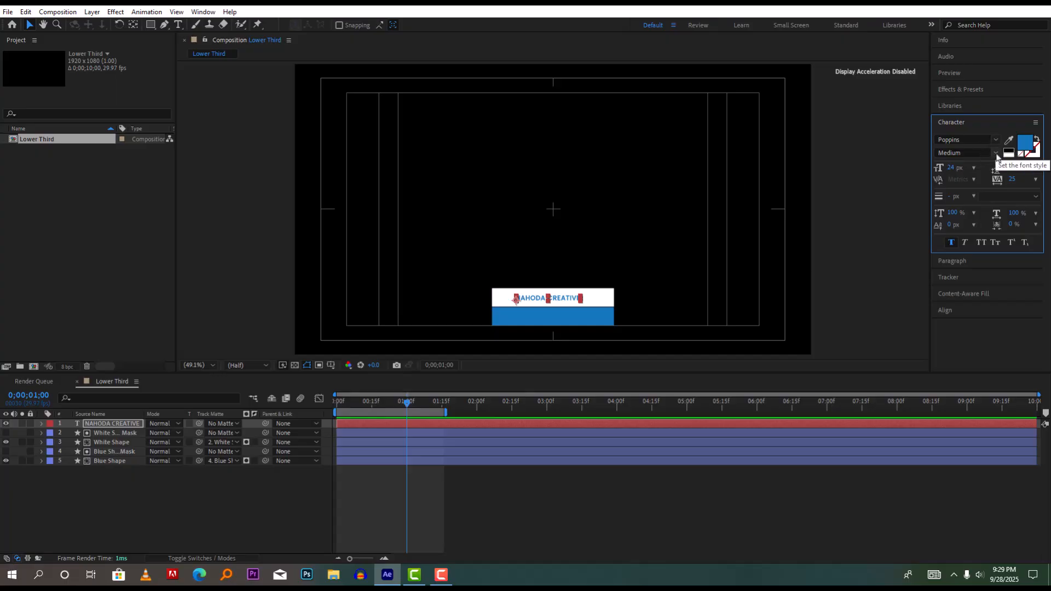
left_click(997, 154)
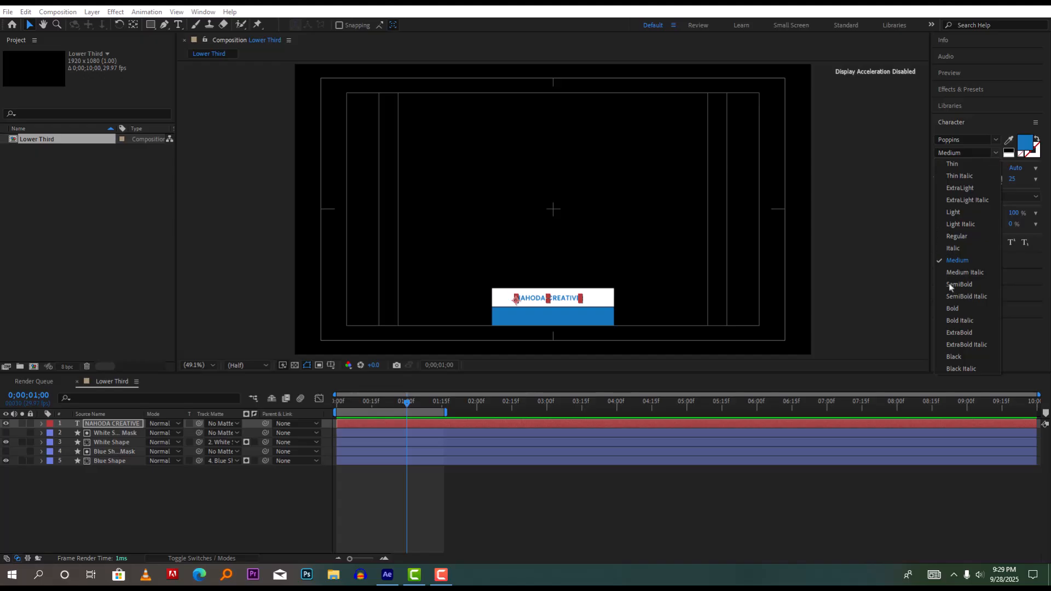
left_click(953, 308)
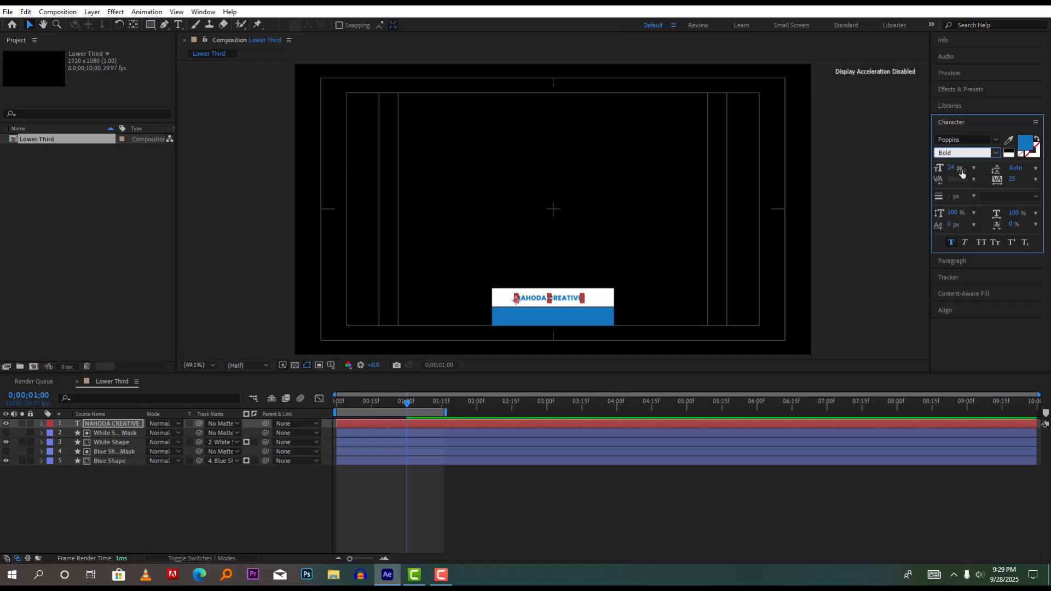
left_click_drag(950, 167, 951, 168)
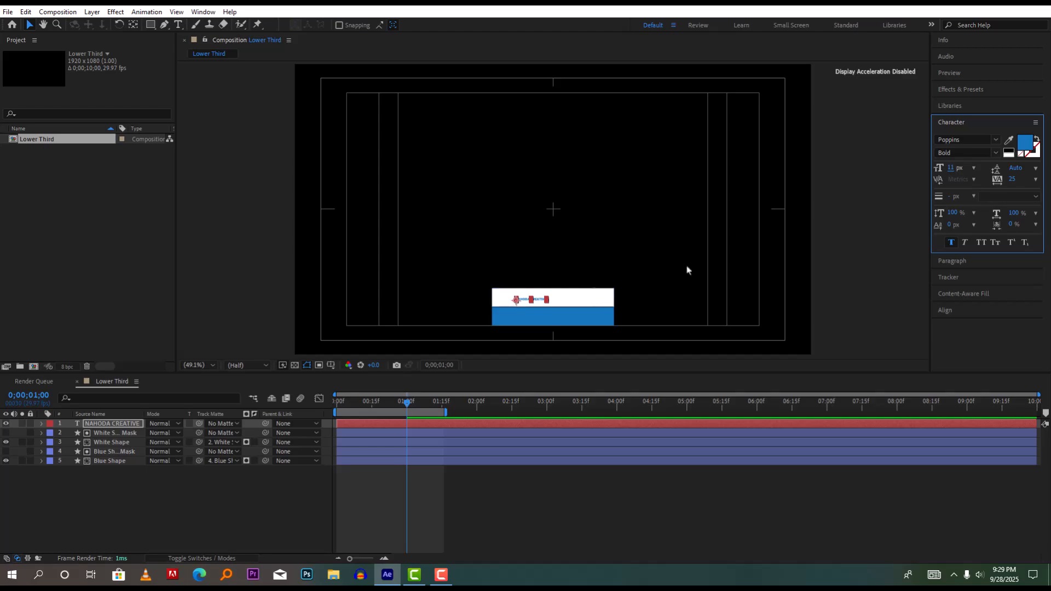
left_click_drag(951, 169, 966, 169)
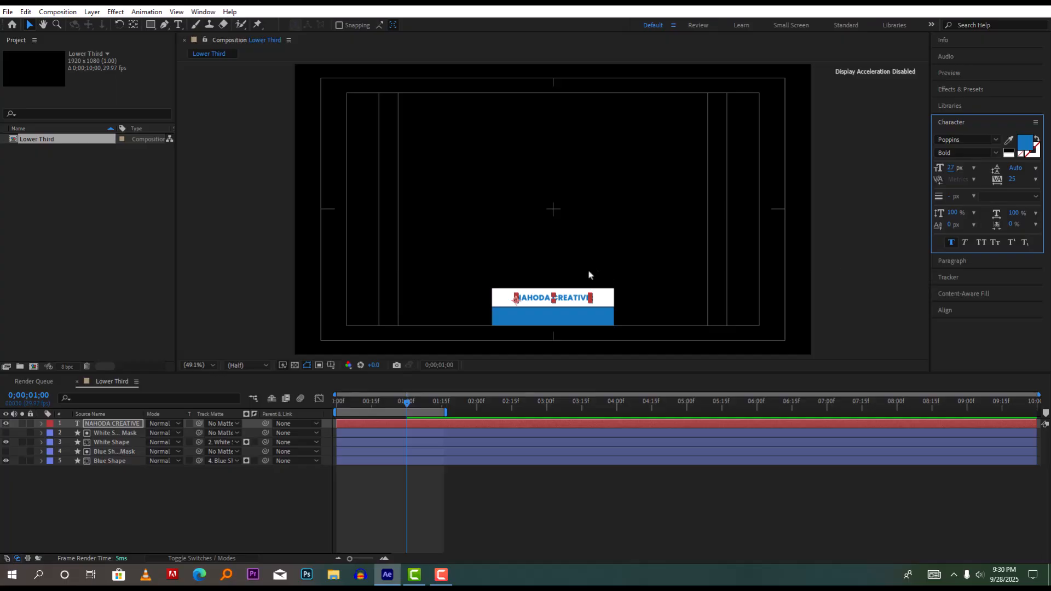
Step: Check the horizontal alignment of the NAHODA CREATIVE text within the composition
left_click(950, 310)
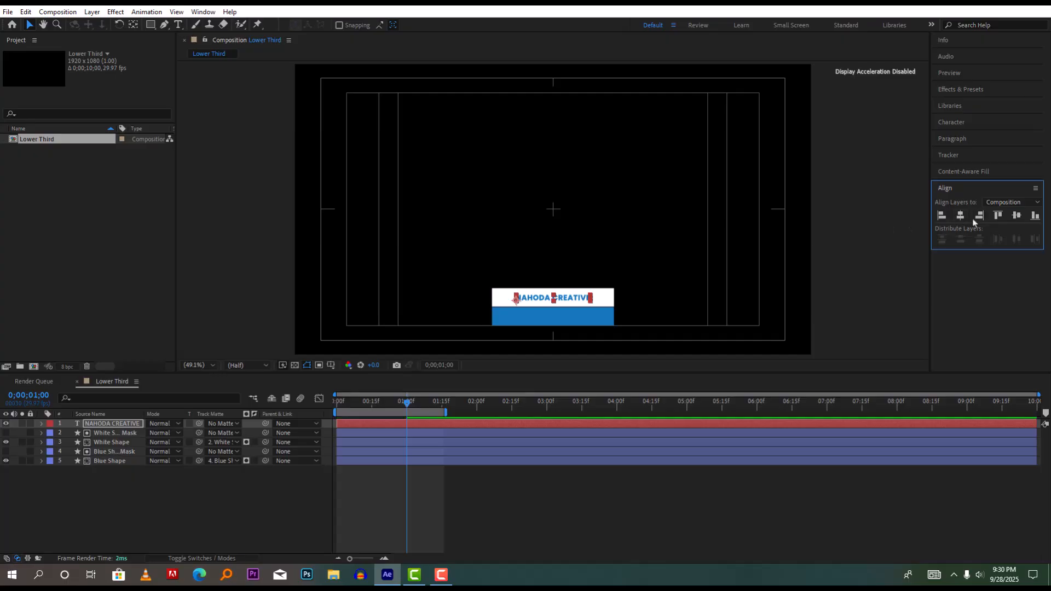
left_click(628, 287)
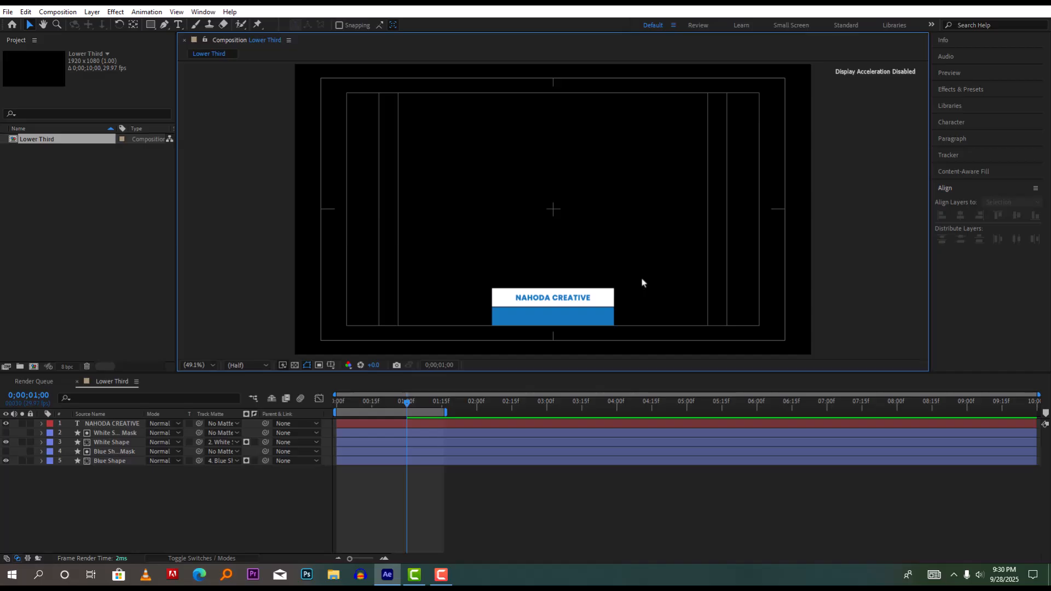
left_click(573, 299)
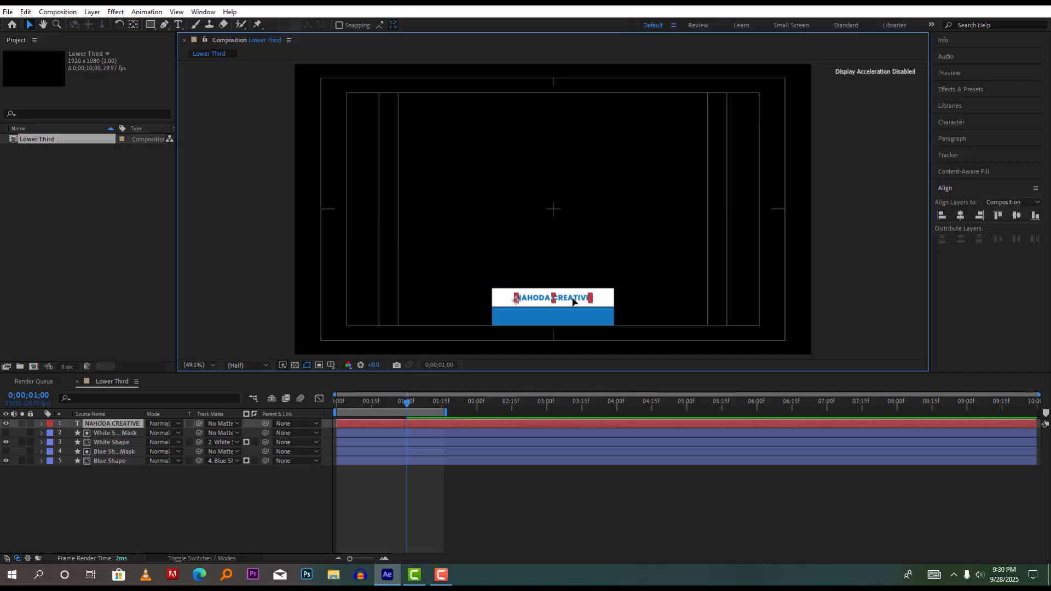
left_click(189, 531)
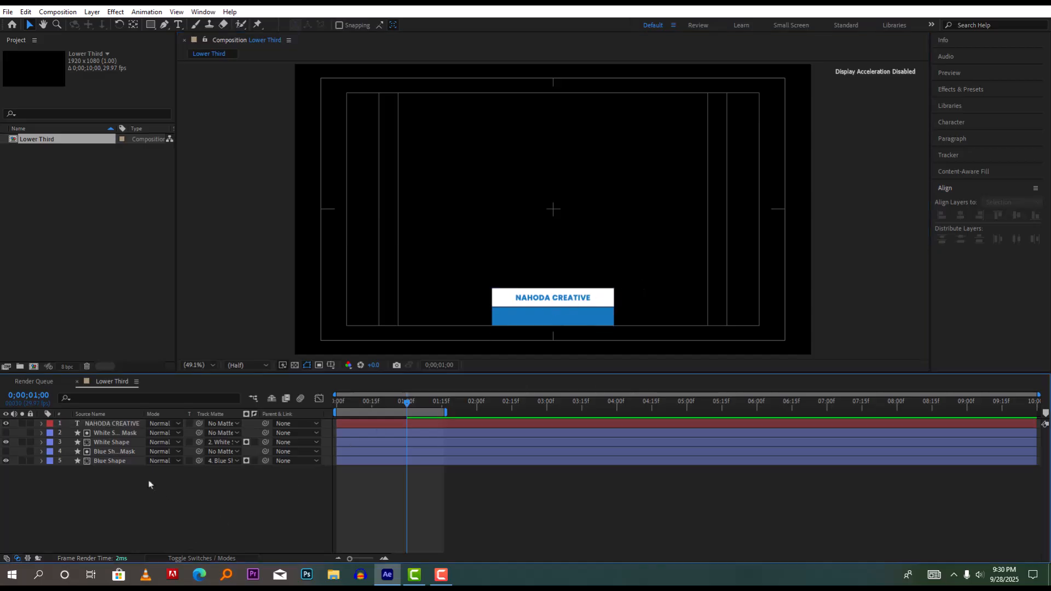
left_click(113, 424)
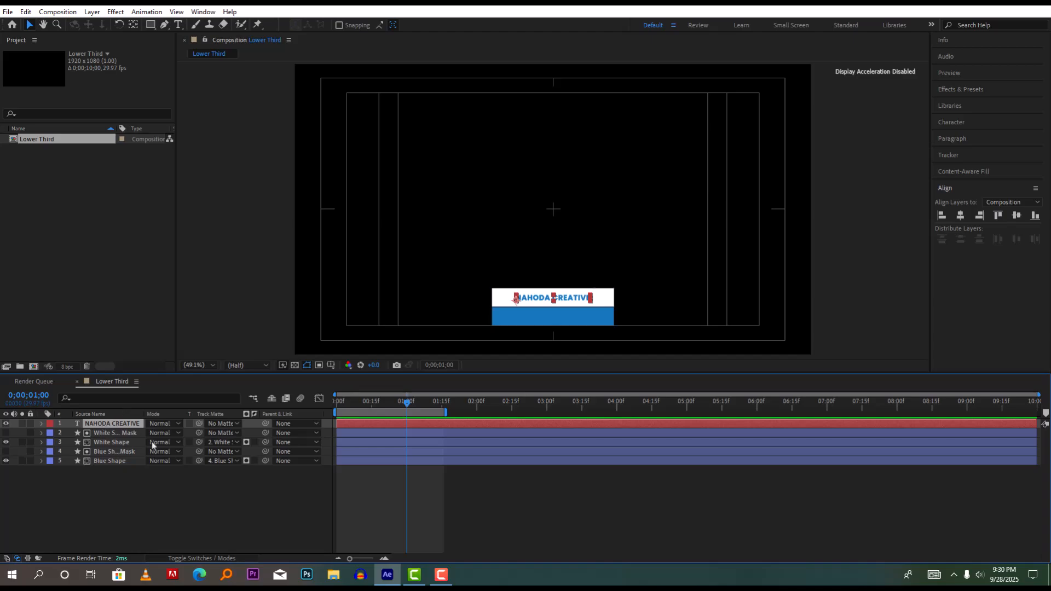
left_click(196, 526)
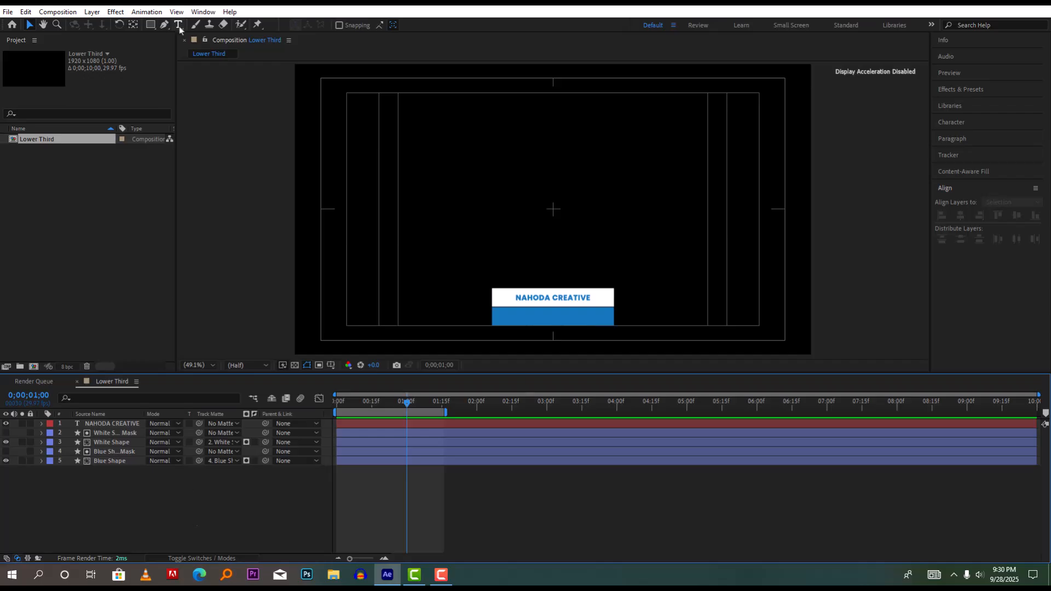
left_click(128, 463)
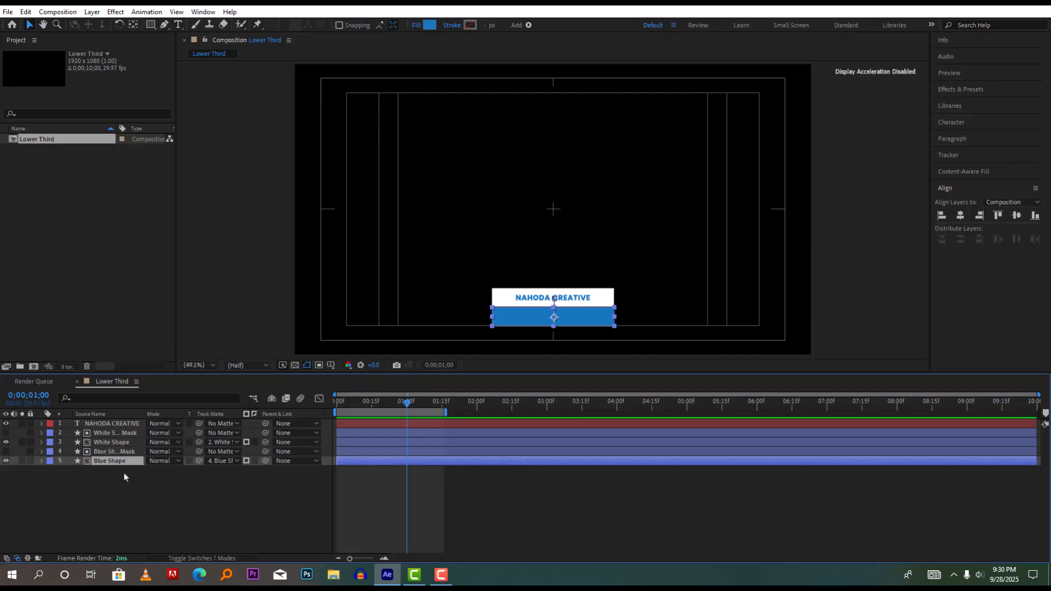
Step: Create a second text layer reading "CREATIVE DIRECTOR" above the rectangles, near the middle of the composition
left_click(124, 478)
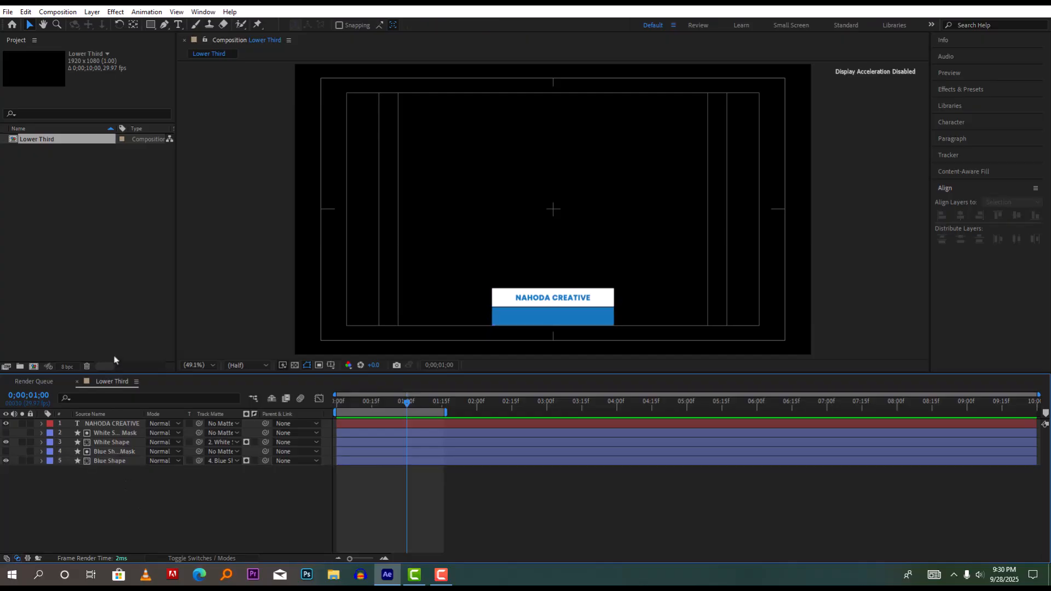
left_click(179, 25)
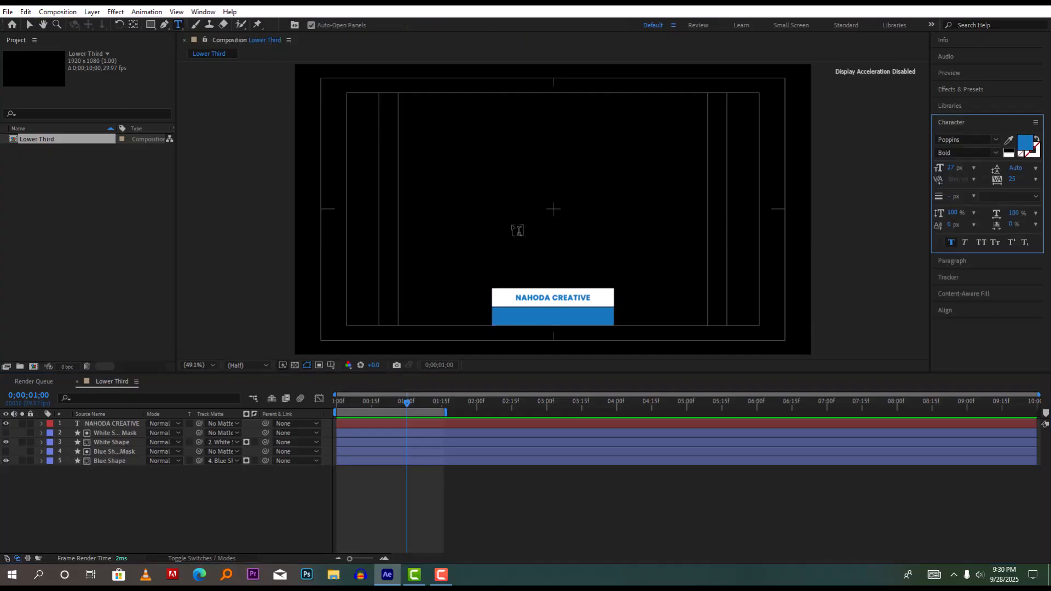
left_click(506, 197)
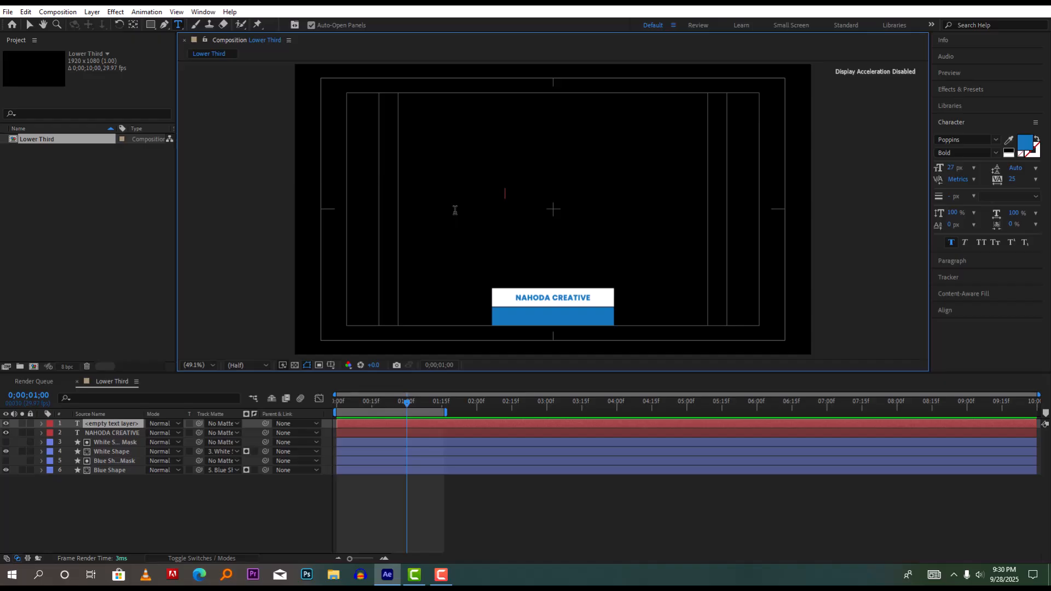
type("cre")
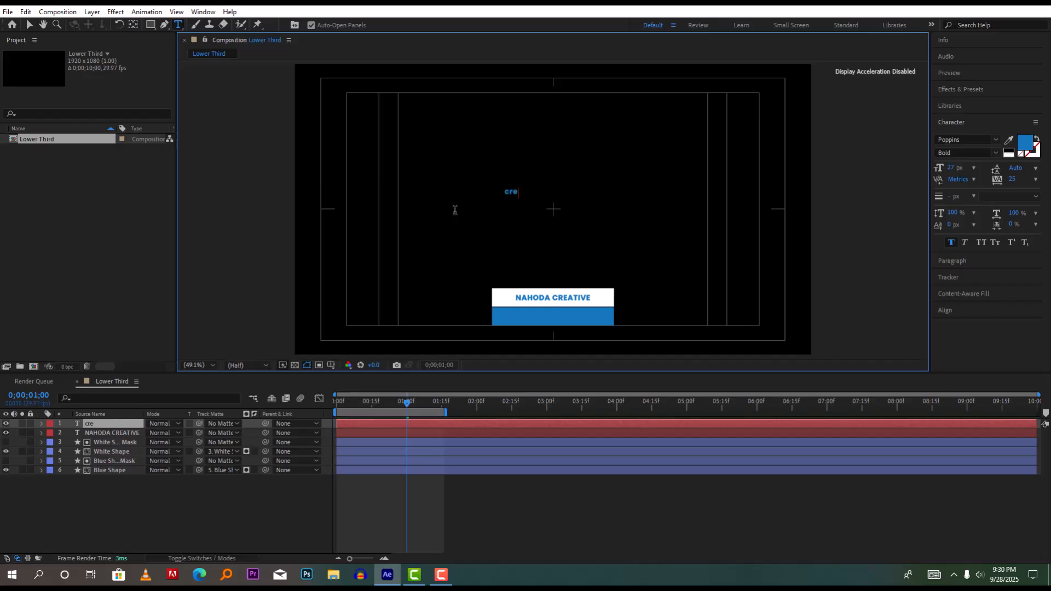
key("BackSpace")
type("CREATIVE DIREC")
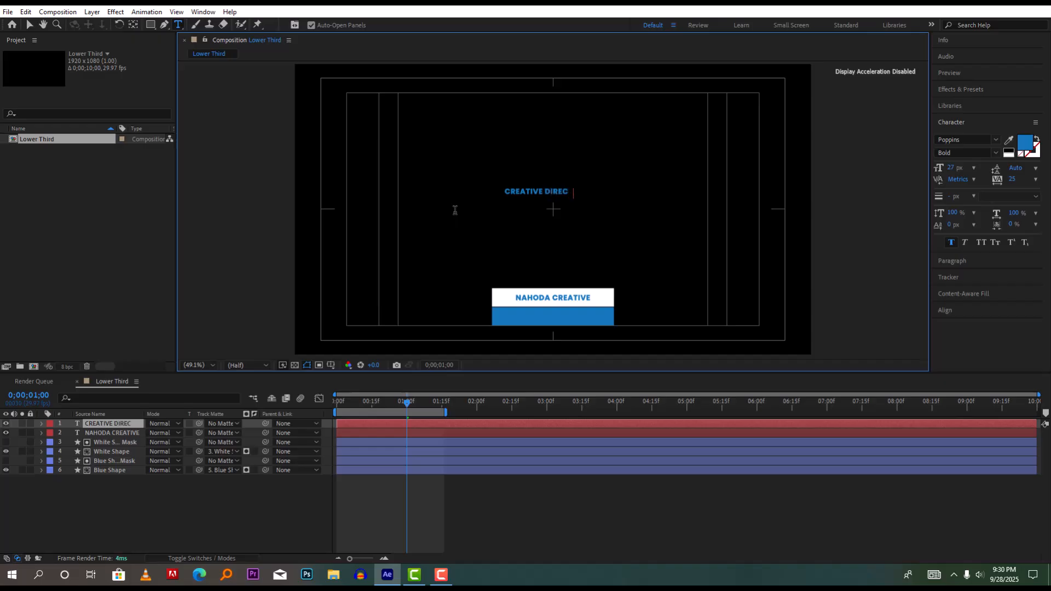
type("TOR")
Step: Recolour the whole CREATIVE DIRECTOR text white (FFFFFF)
triple_click(535, 191)
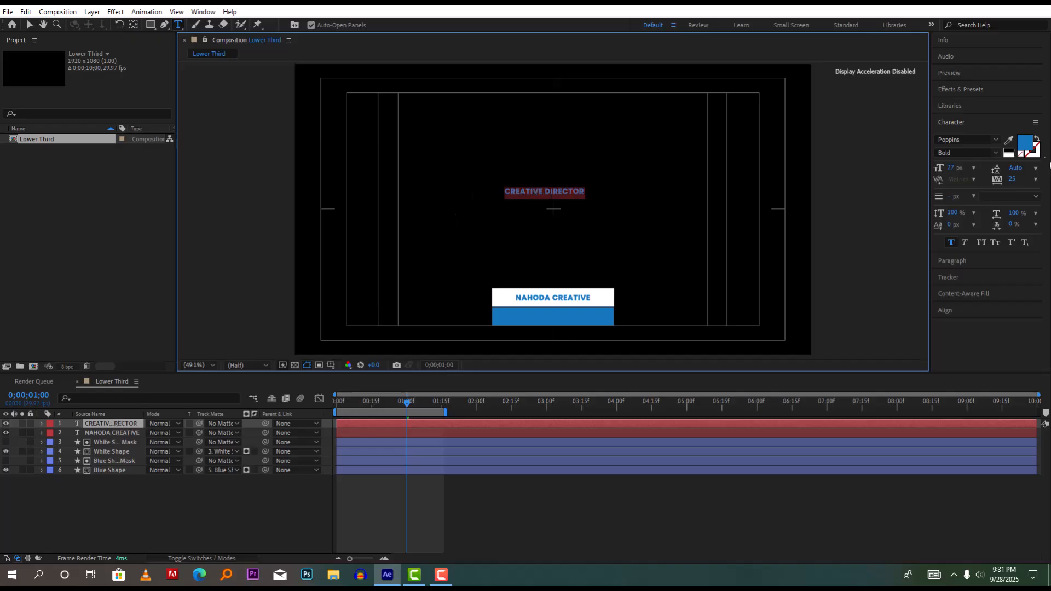
left_click(1026, 142)
left_click_drag(412, 222, 379, 202)
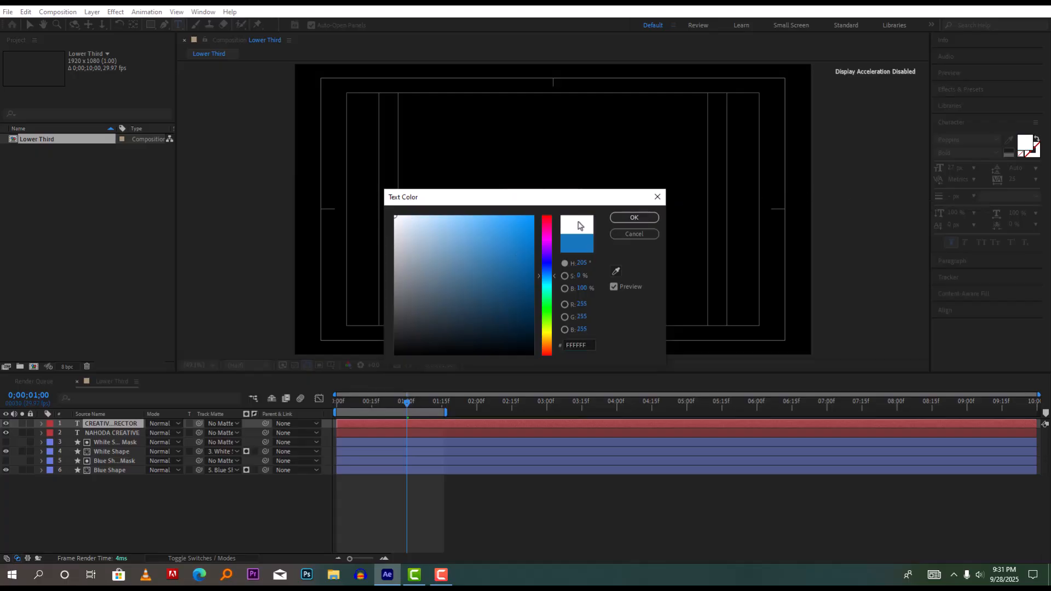
left_click(634, 218)
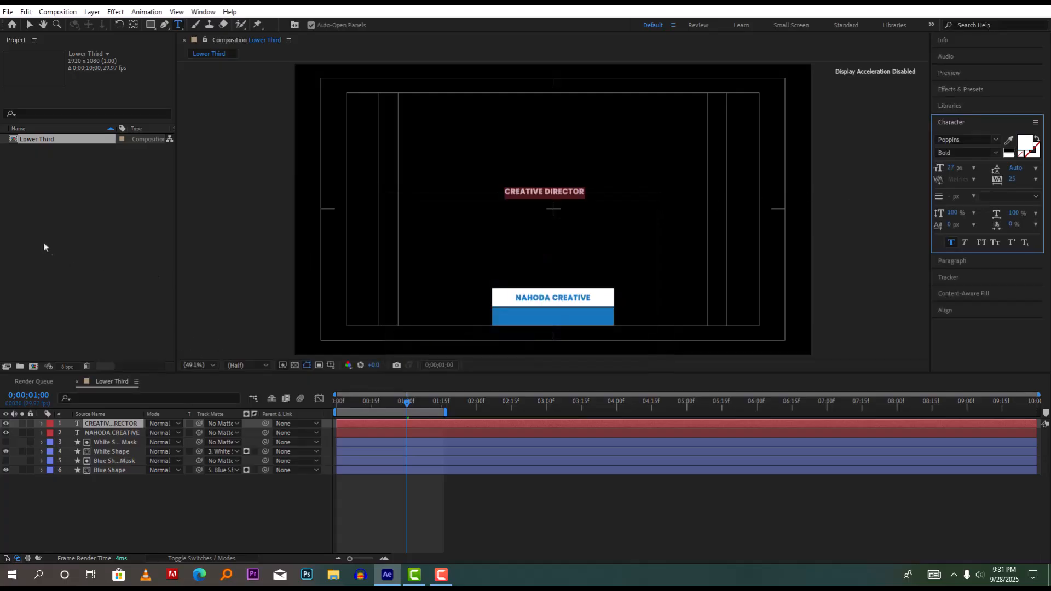
Step: Move the CREATIVE DIRECTOR text down onto the blue rectangle, beneath the NAHODA CREATIVE text
left_click(30, 24)
left_click_drag(559, 192, 559, 230)
key("Caps_Lock")
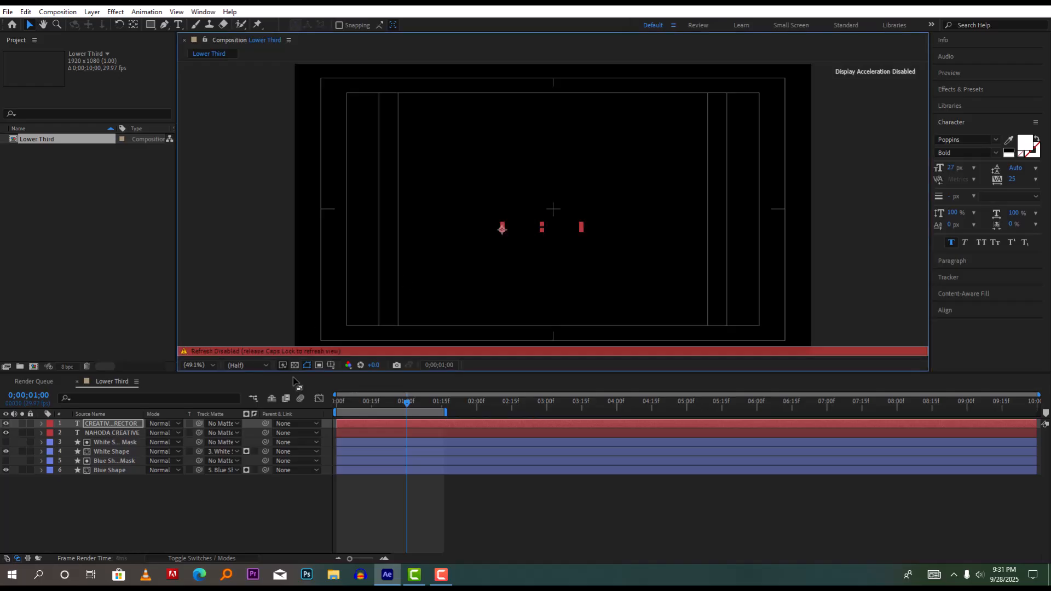
key("Caps_Lock")
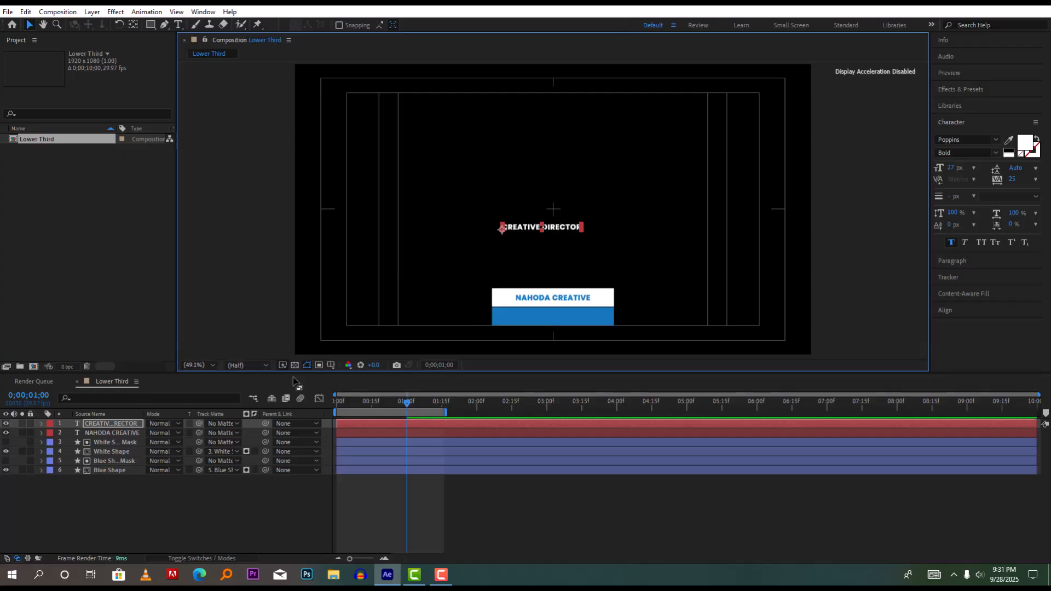
left_click_drag(563, 236, 567, 314)
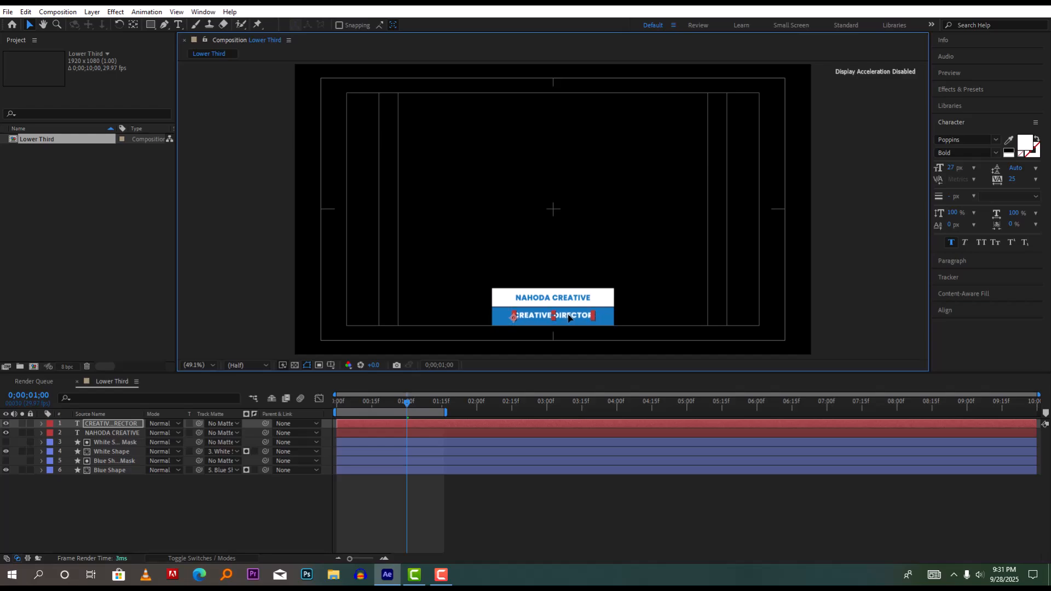
left_click(654, 311)
Step: Set the CREATIVE DIRECTOR text to tracking 80, font size 30 px and the SemiBold style of Poppins
left_click(573, 316)
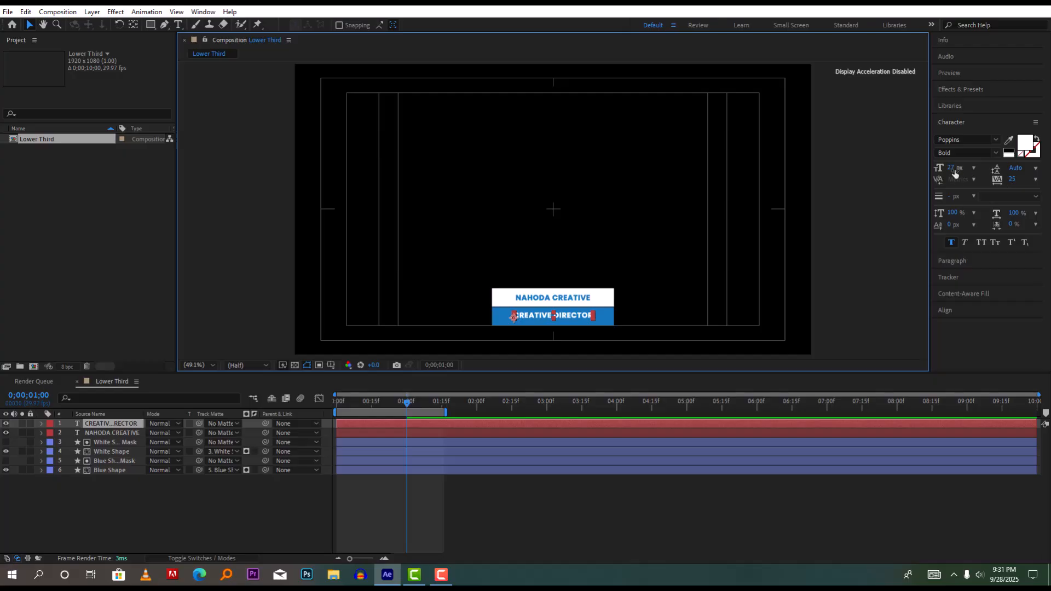
left_click(1011, 178)
left_click_drag(1014, 179, 1047, 186)
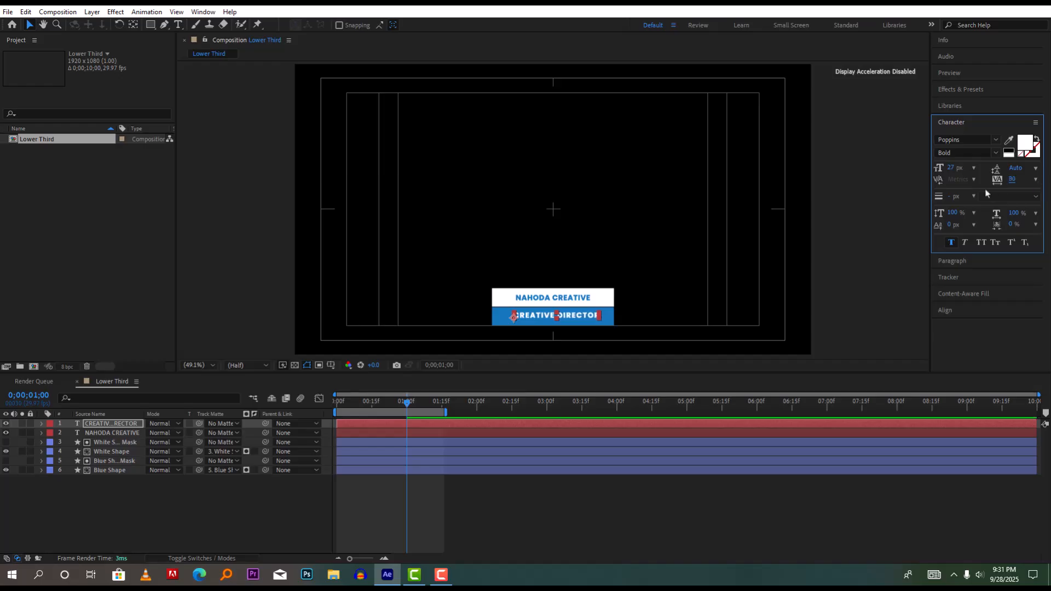
left_click_drag(952, 168, 962, 168)
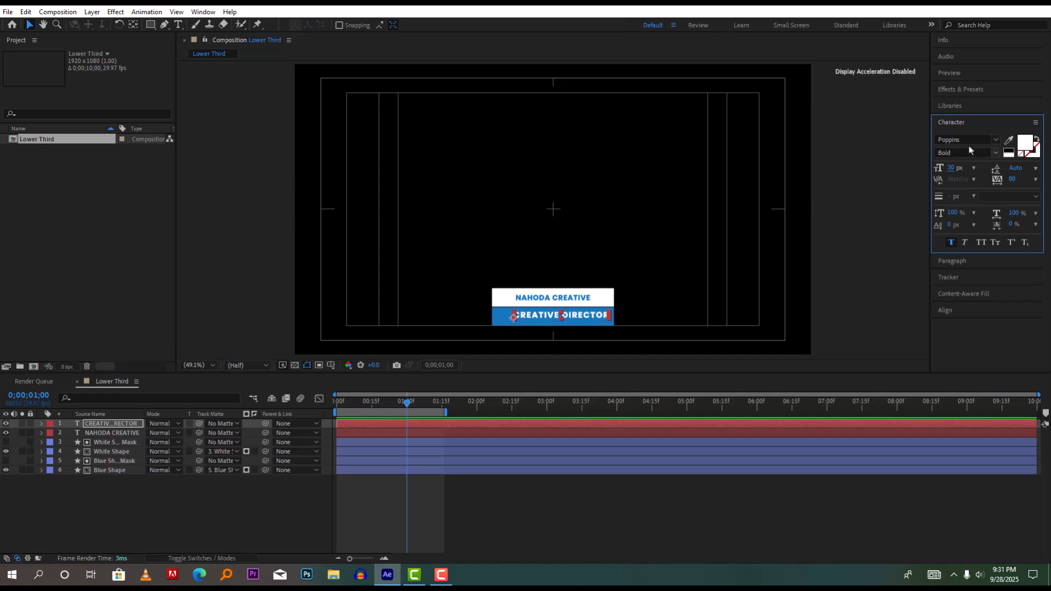
left_click(995, 153)
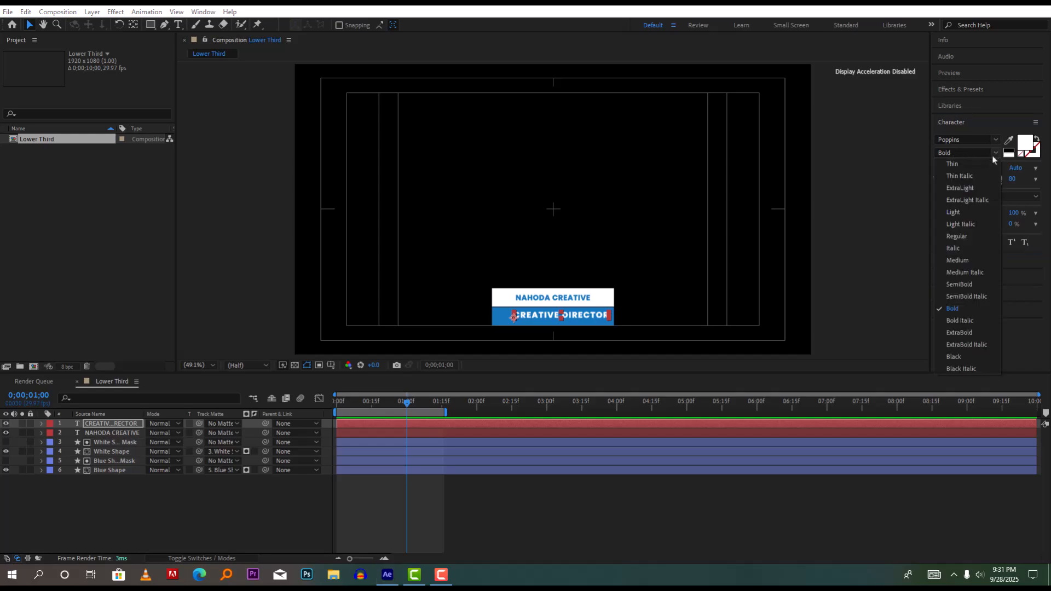
left_click(960, 284)
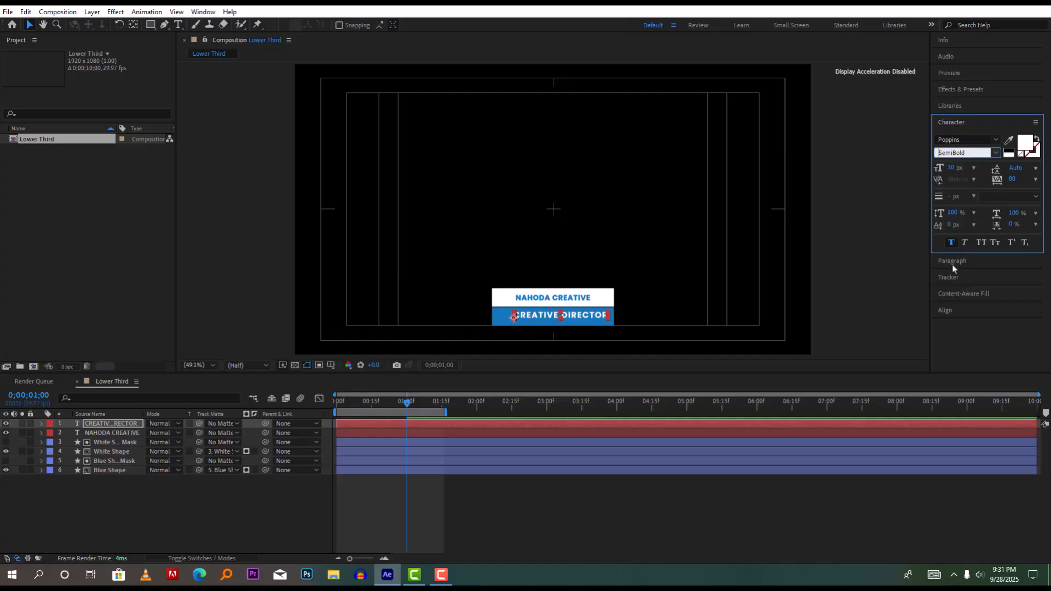
Step: Centre the CREATIVE DIRECTOR text horizontally in the composition
left_click(946, 311)
left_click(956, 219)
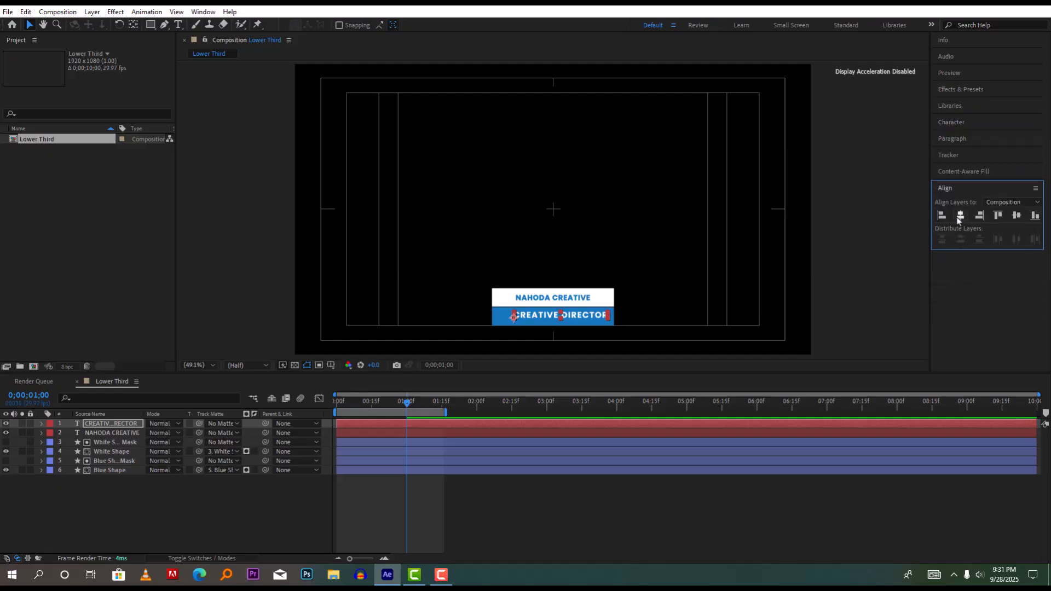
left_click(459, 502)
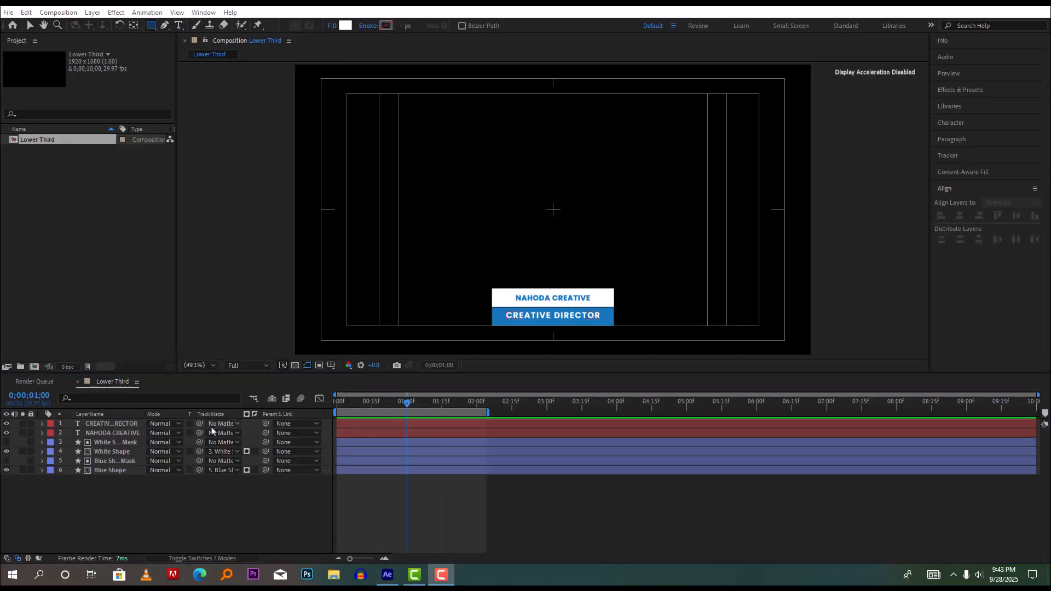
left_click(125, 433)
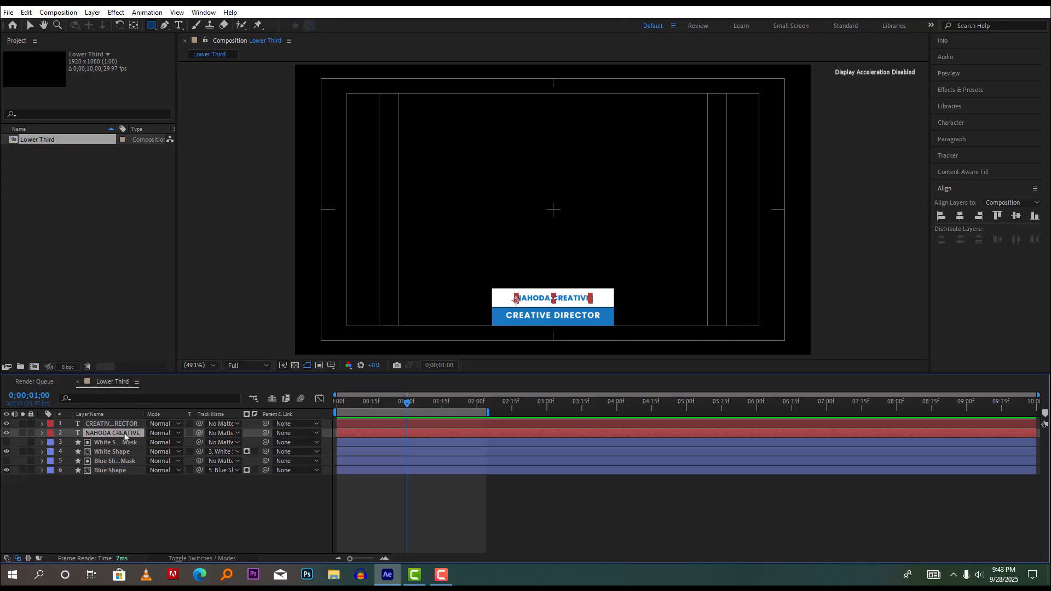
left_click(105, 424)
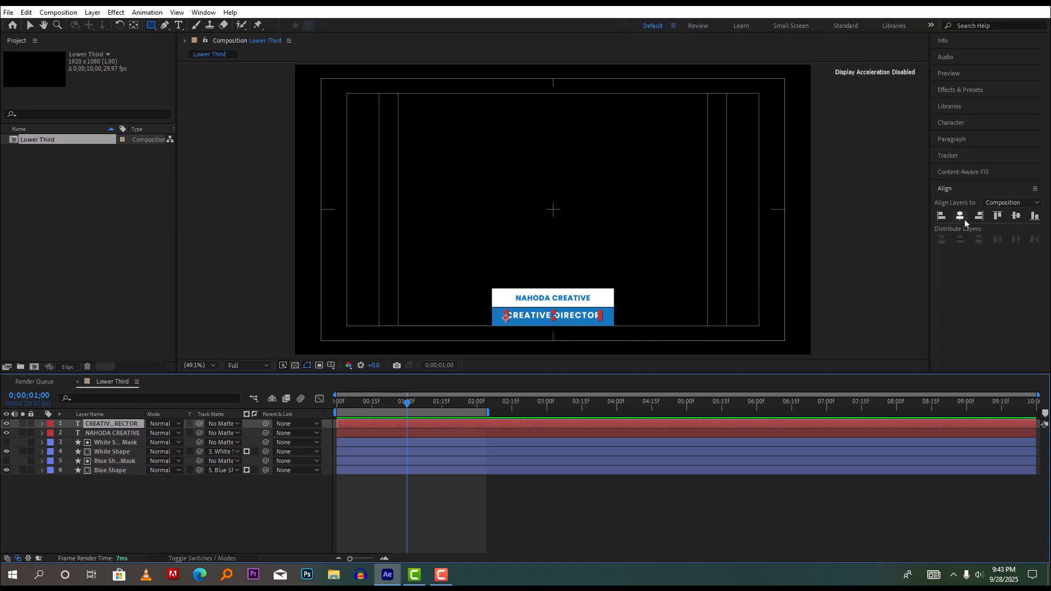
Step: Change the font style of the whole CREATIVE DIRECTOR text to Bold
left_click(951, 124)
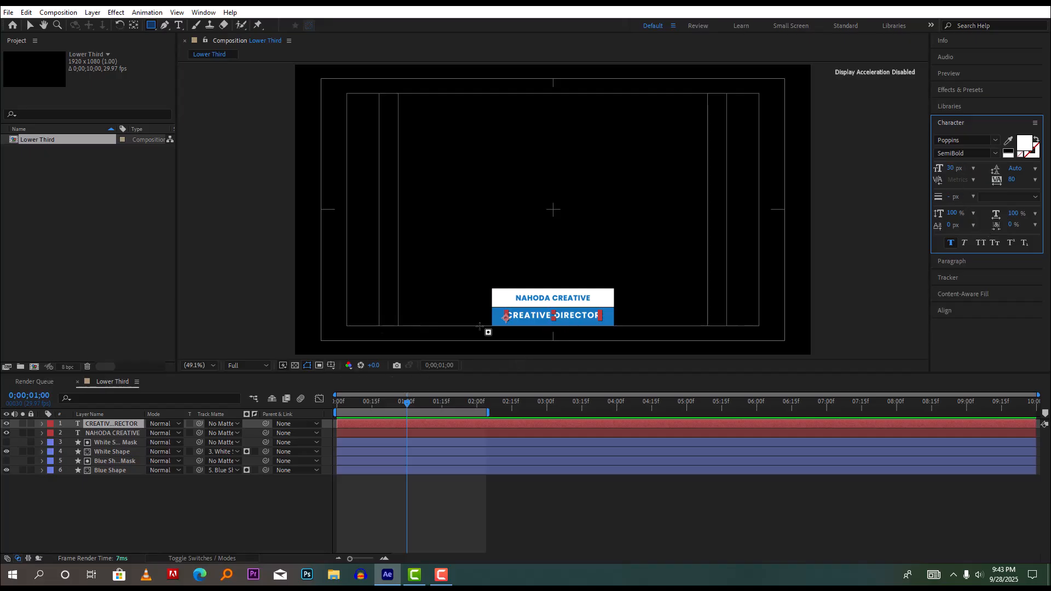
left_click(31, 26)
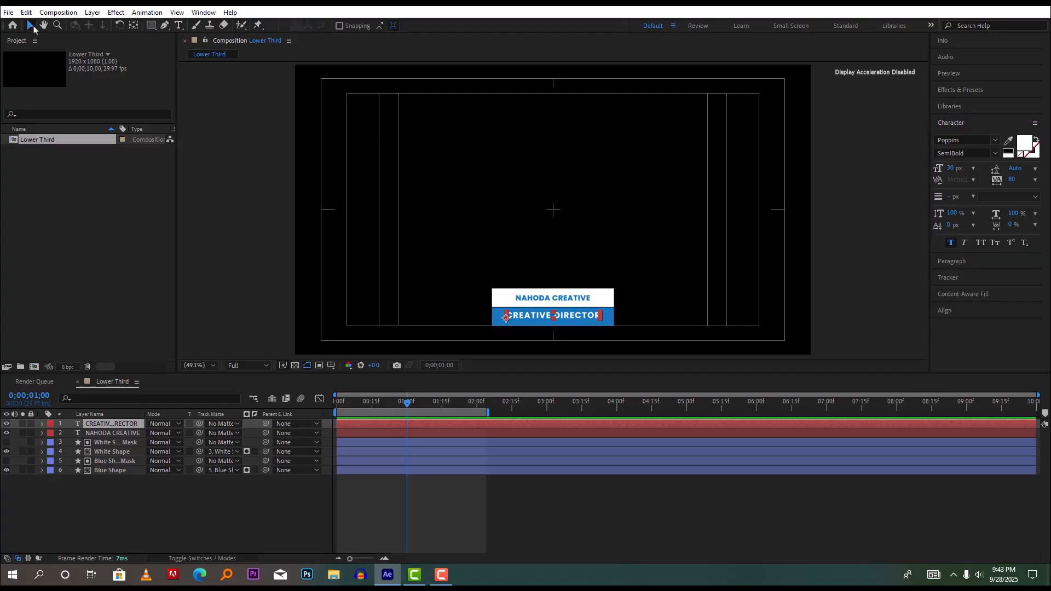
left_click(571, 317)
double_click(571, 317)
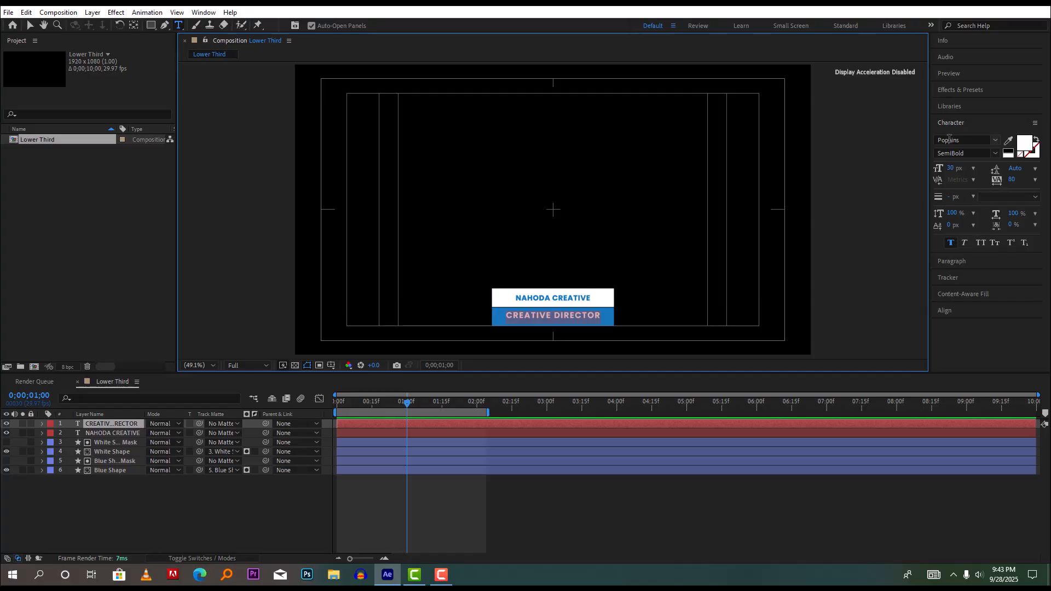
left_click(999, 156)
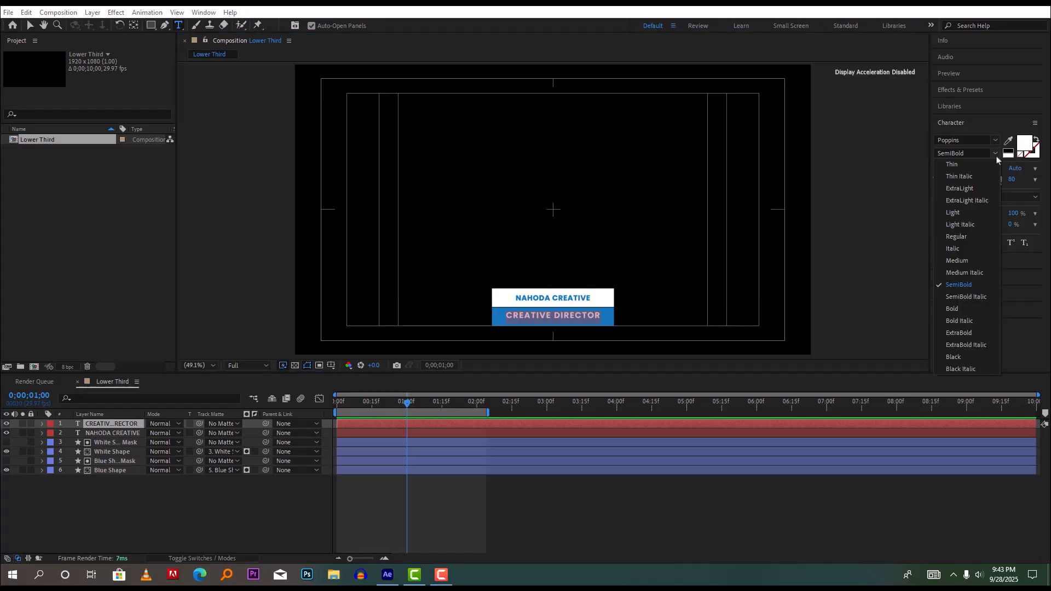
left_click(961, 311)
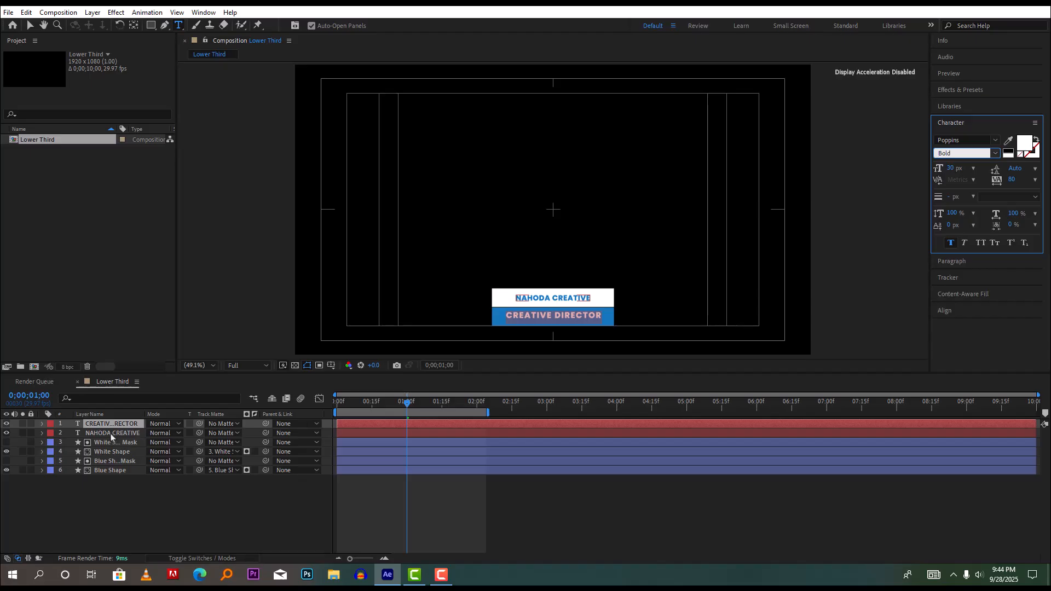
Step: Set the font size of the NAHODA CREATIVE text to 28 px
double_click(566, 300)
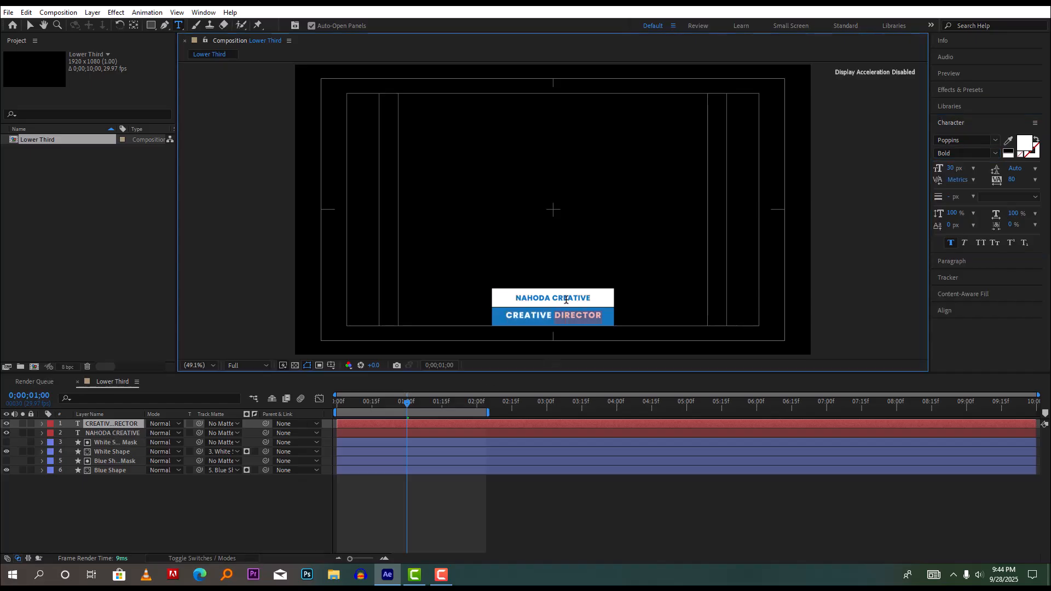
left_click(112, 433)
double_click(111, 434)
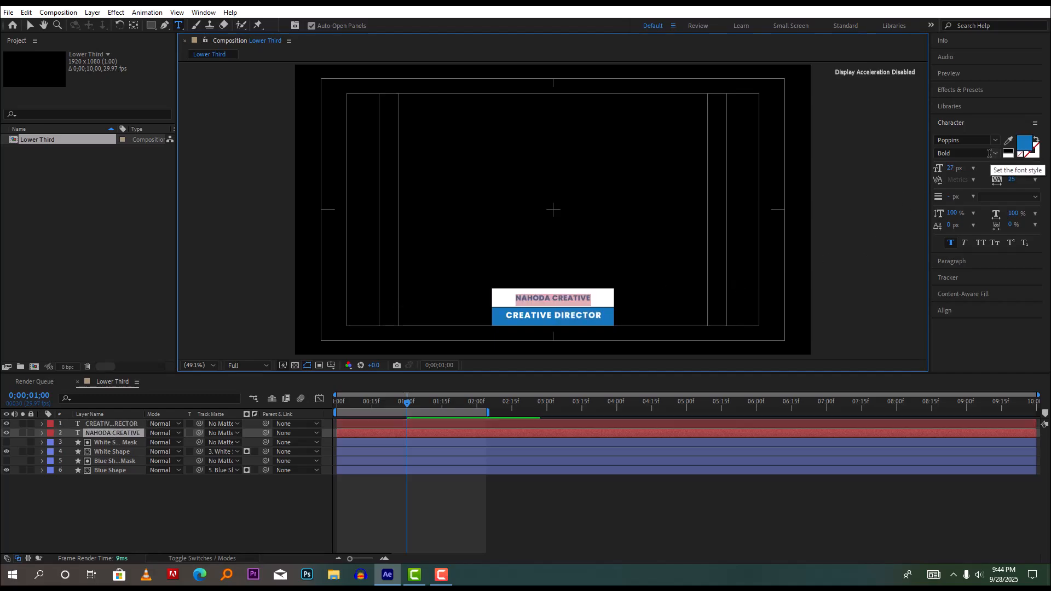
left_click(950, 169)
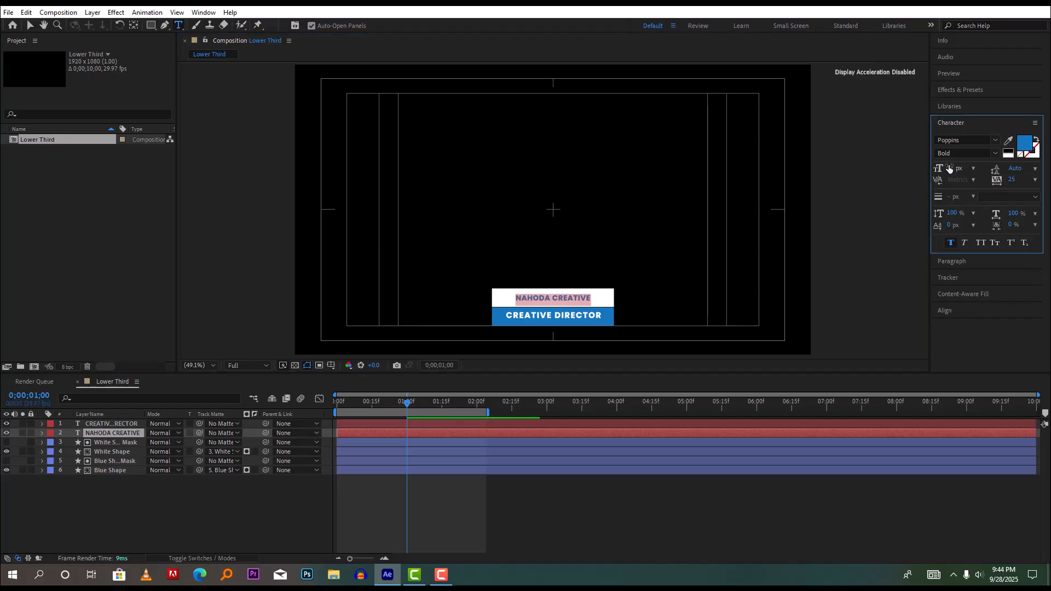
left_click_drag(950, 167, 953, 168)
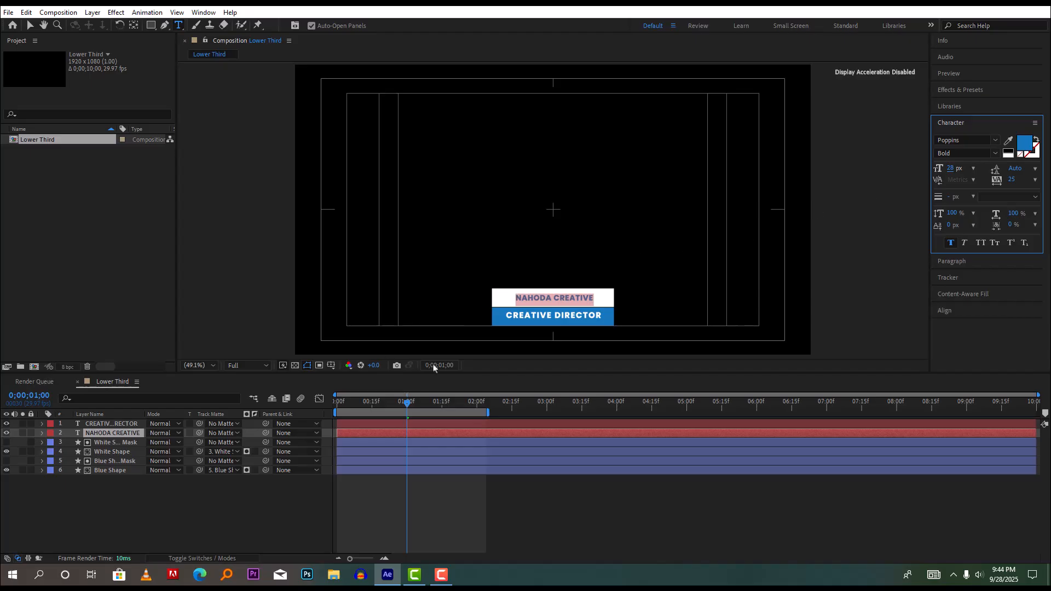
Step: Centre the CREATIVE DIRECTOR and NAHODA CREATIVE text layers horizontally in the composition
left_click(112, 425)
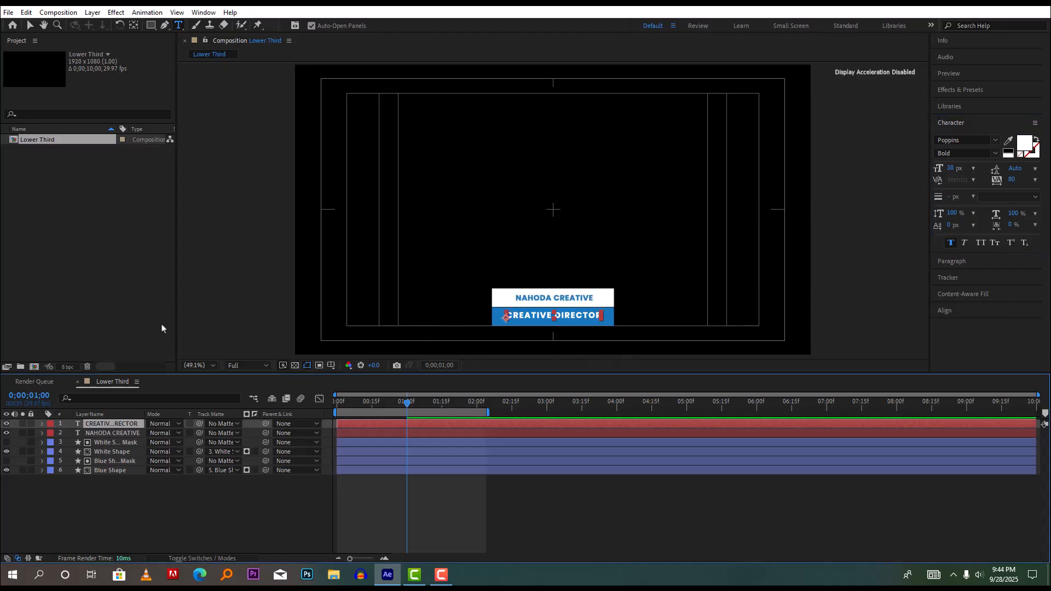
left_click(945, 311)
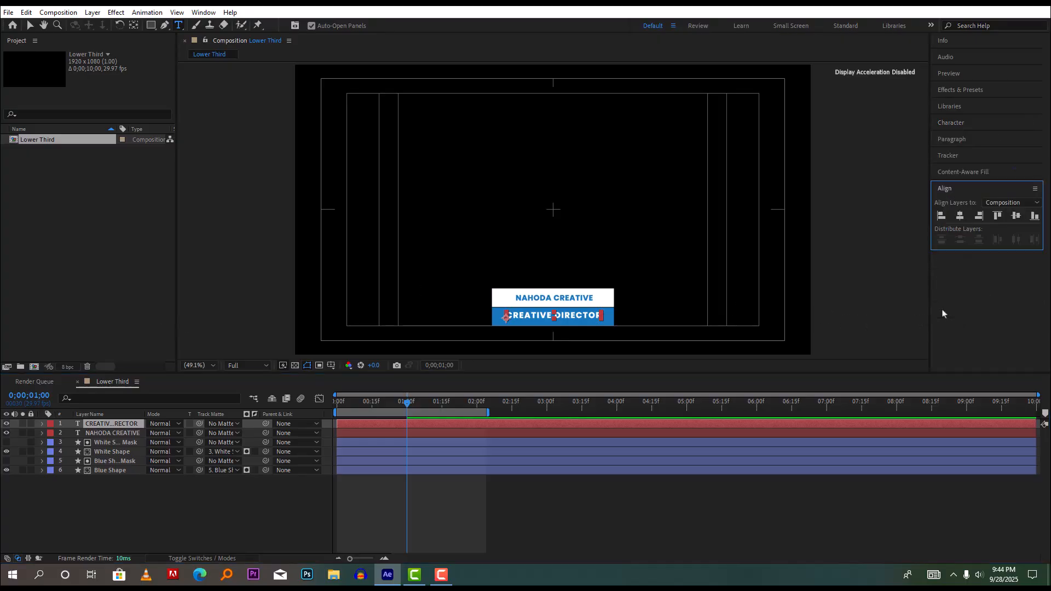
left_click(110, 436, "ctrl")
left_click(111, 436)
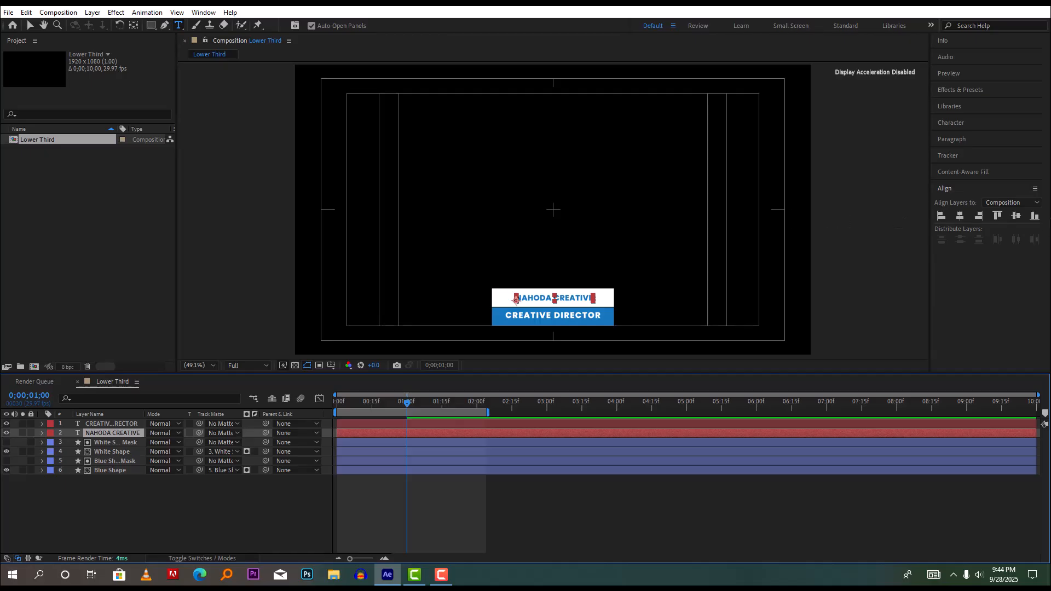
left_click(960, 216)
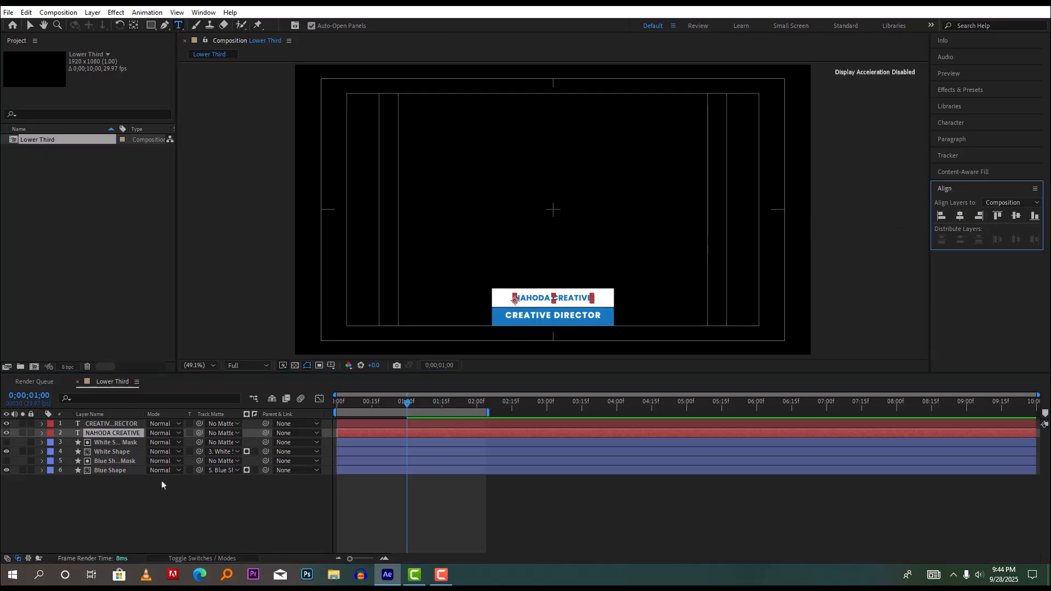
Step: Move the anchor points of the NAHODA CREATIVE and CREATIVE DIRECTOR text layers to the centre of their text
left_click(29, 27)
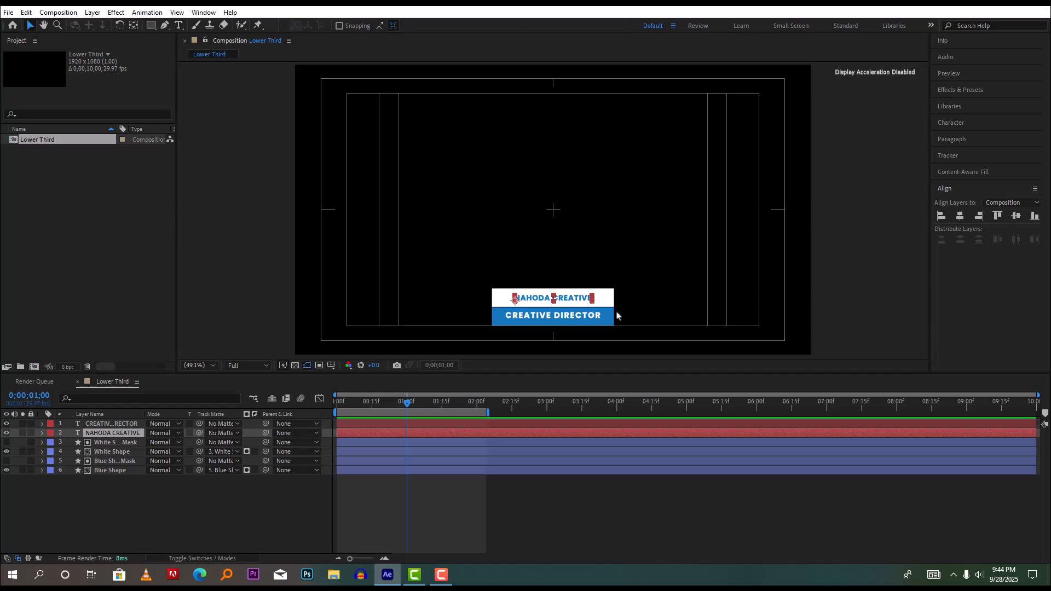
left_click(134, 28)
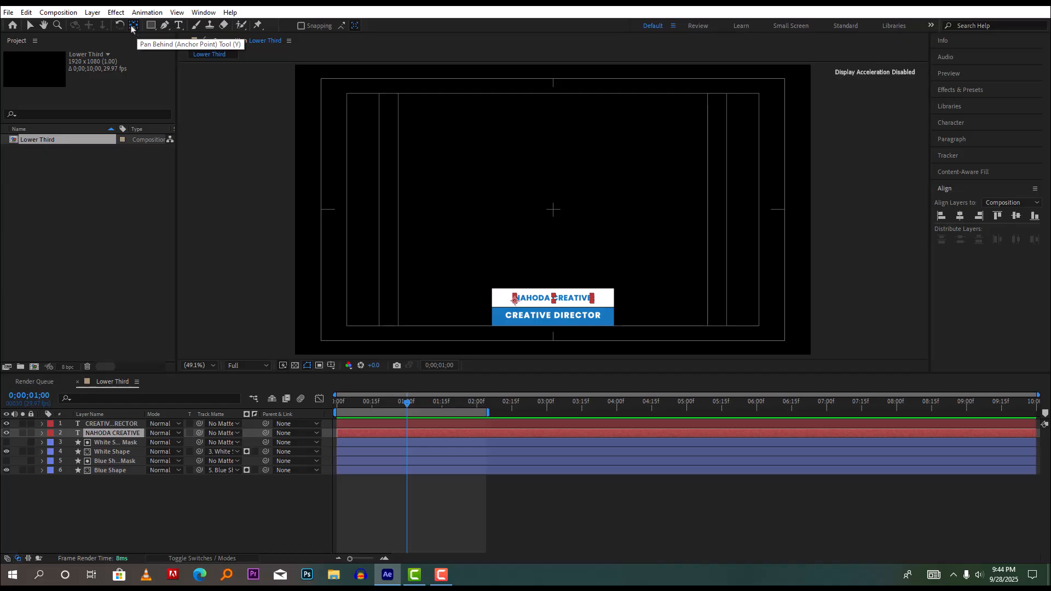
left_click_drag(517, 300, 554, 302)
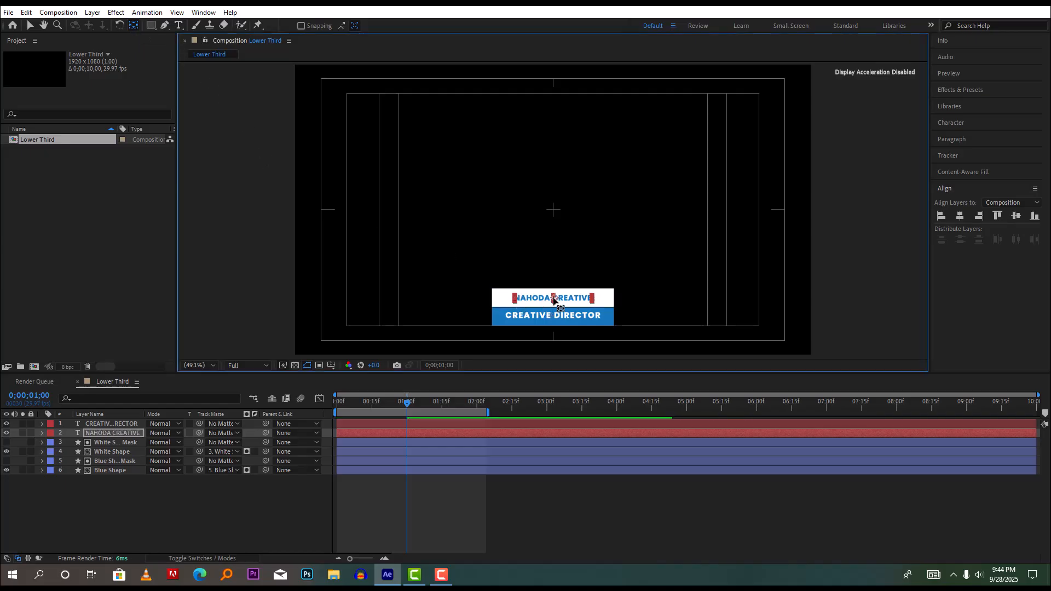
left_click(111, 424)
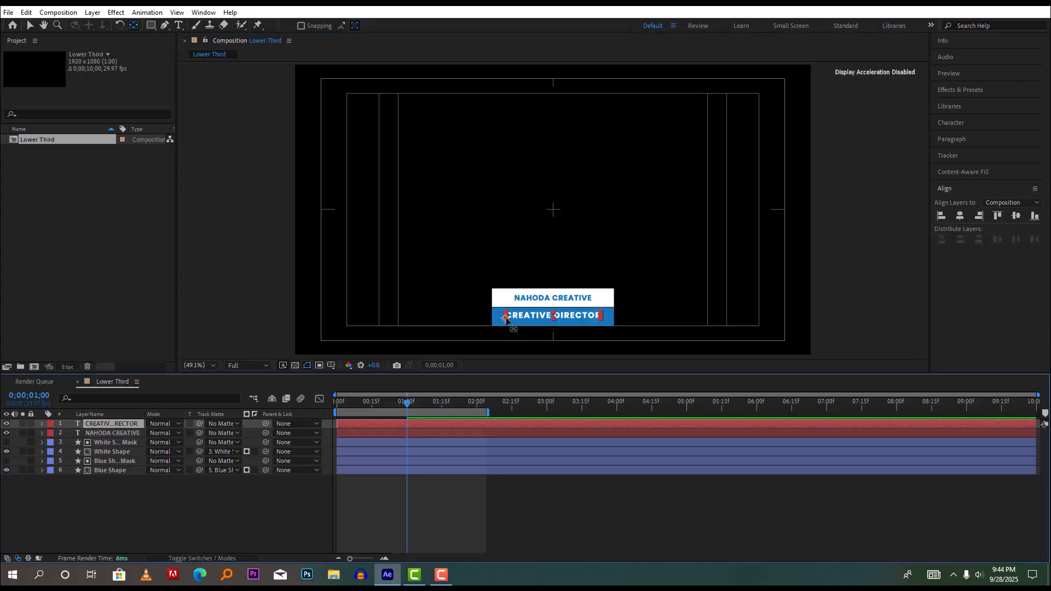
left_click_drag(507, 319, 554, 317)
left_click(115, 500)
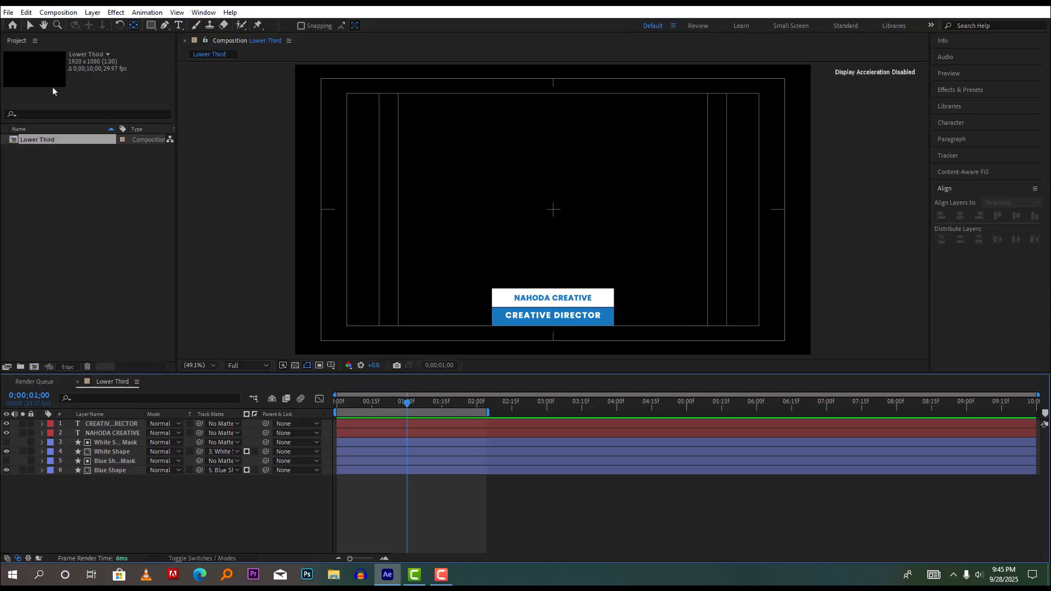
left_click(30, 28)
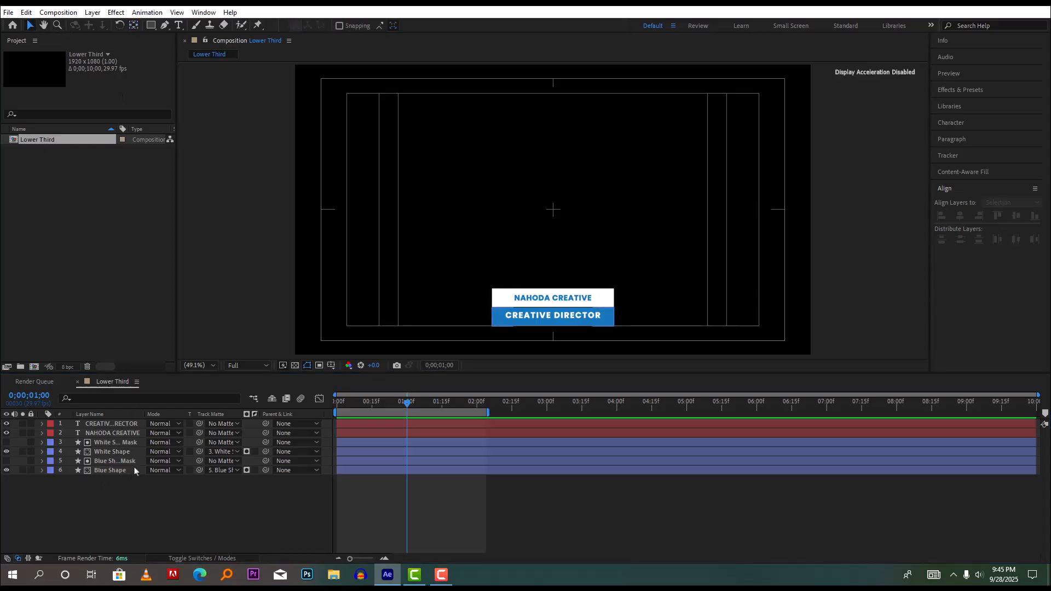
Step: Draw a white rectangle on a new shape layer, covering the white bar behind the NAHODA CREATIVE text
left_click(150, 25)
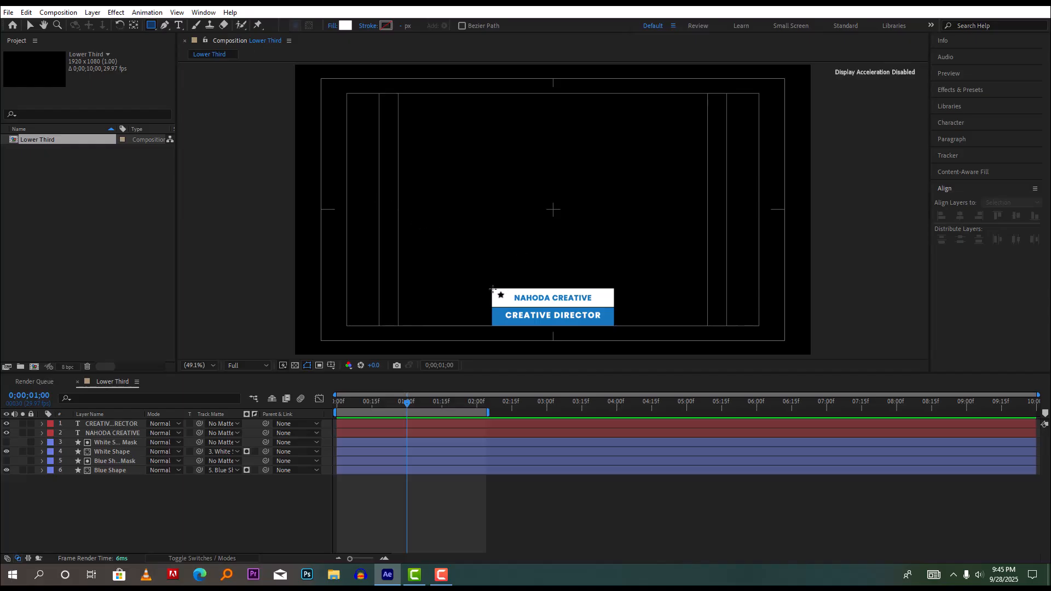
left_click_drag(492, 290, 613, 306)
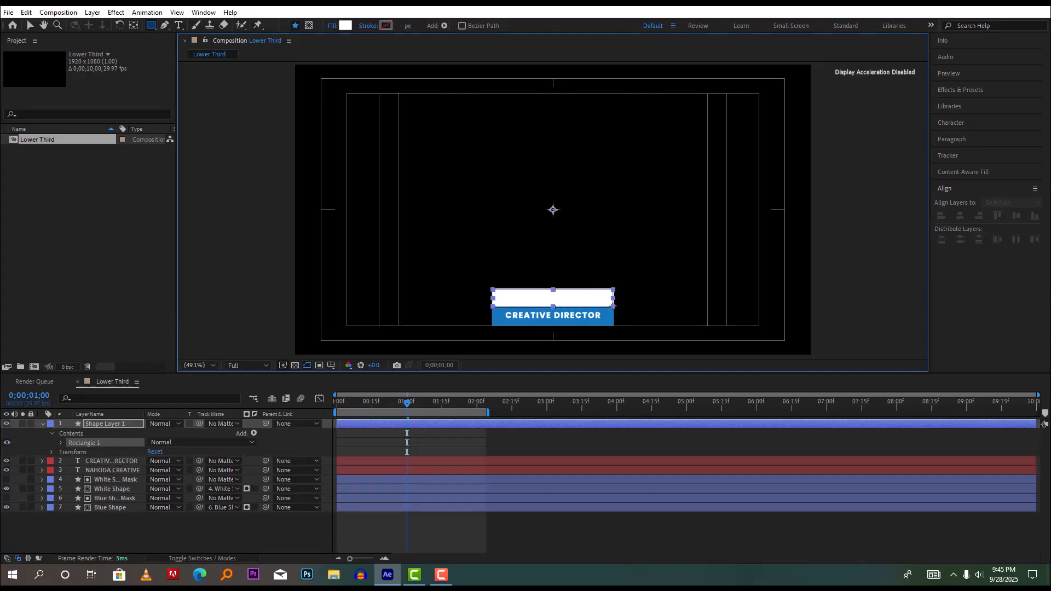
left_click_drag(613, 306, 615, 308)
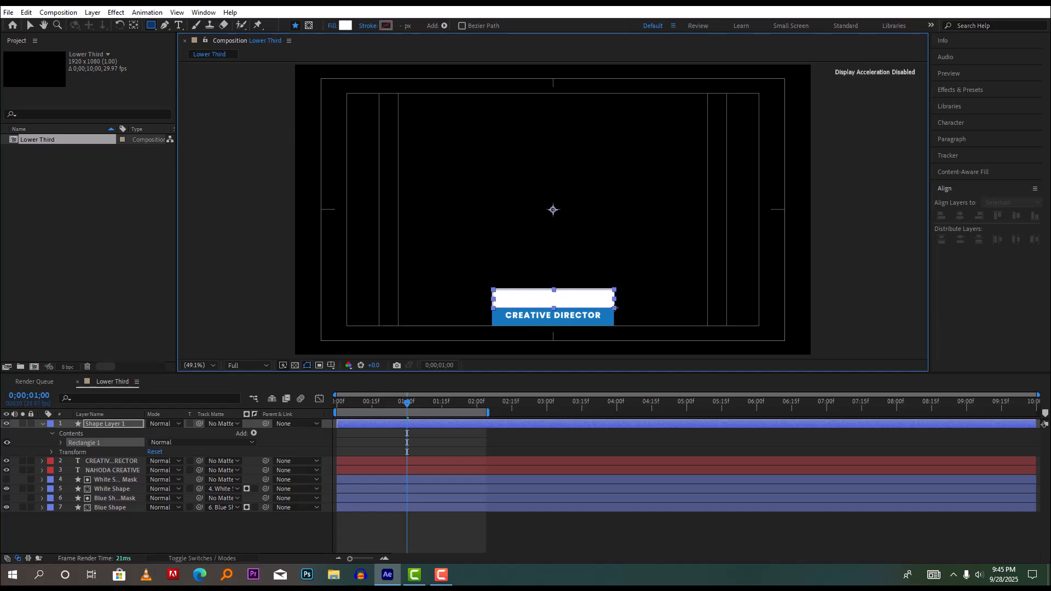
left_click_drag(614, 309, 614, 308)
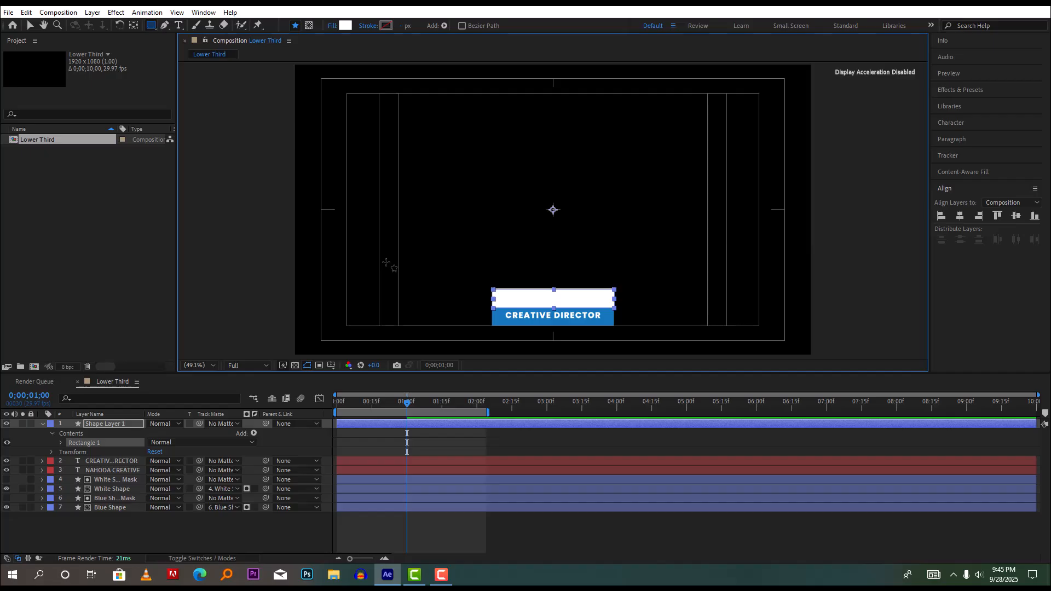
left_click(42, 424)
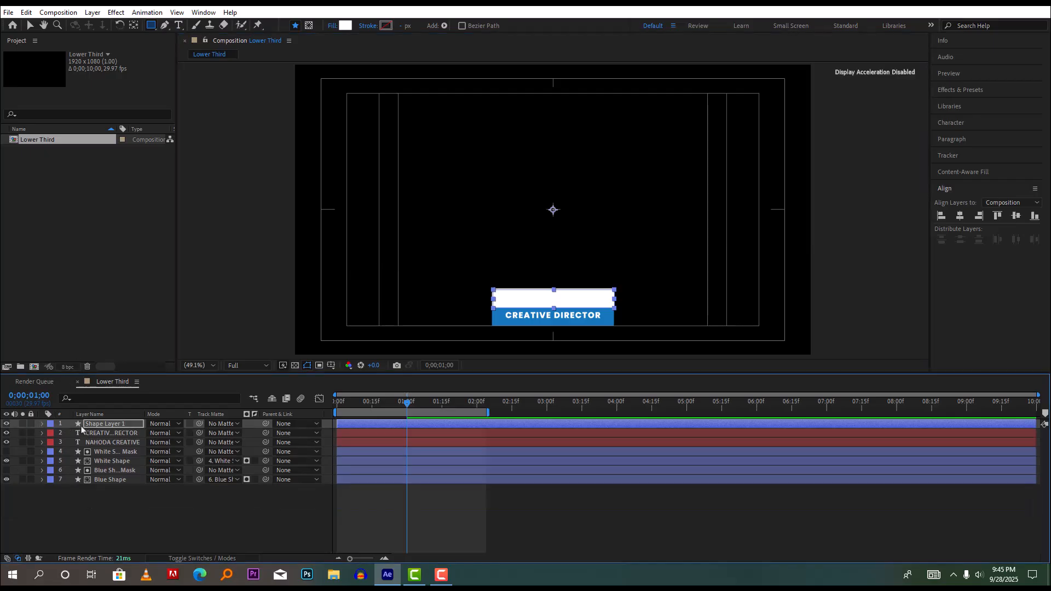
Step: Rename the new shape layer as Jina Mask and place it directly above the NAHODA CREATIVE layer
right_click(112, 428)
left_click(147, 395)
type("J")
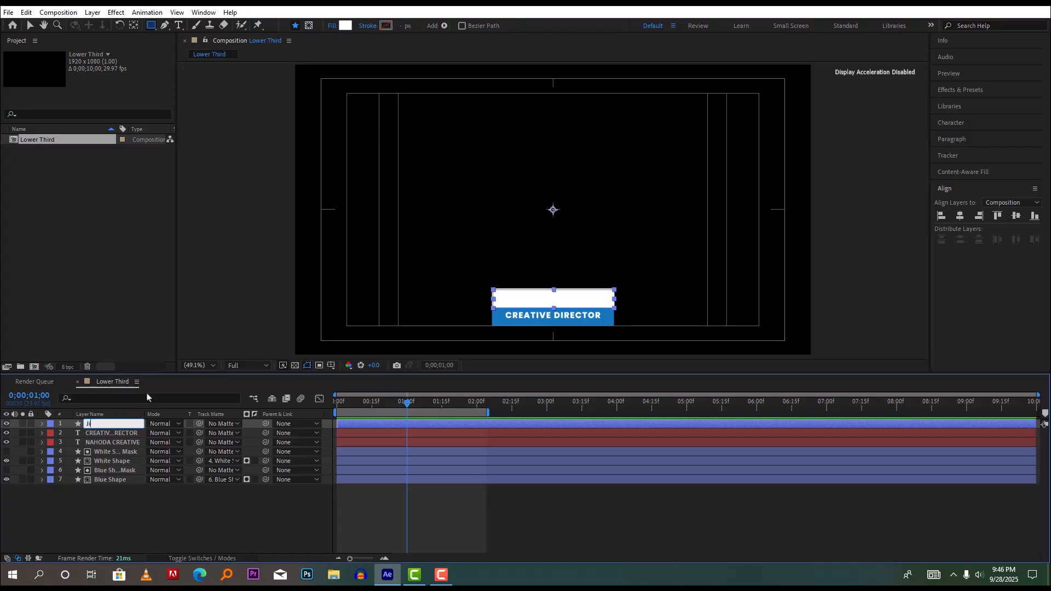
type("ina Mask")
left_click(71, 428)
left_click(108, 425)
left_click_drag(111, 428, 111, 435)
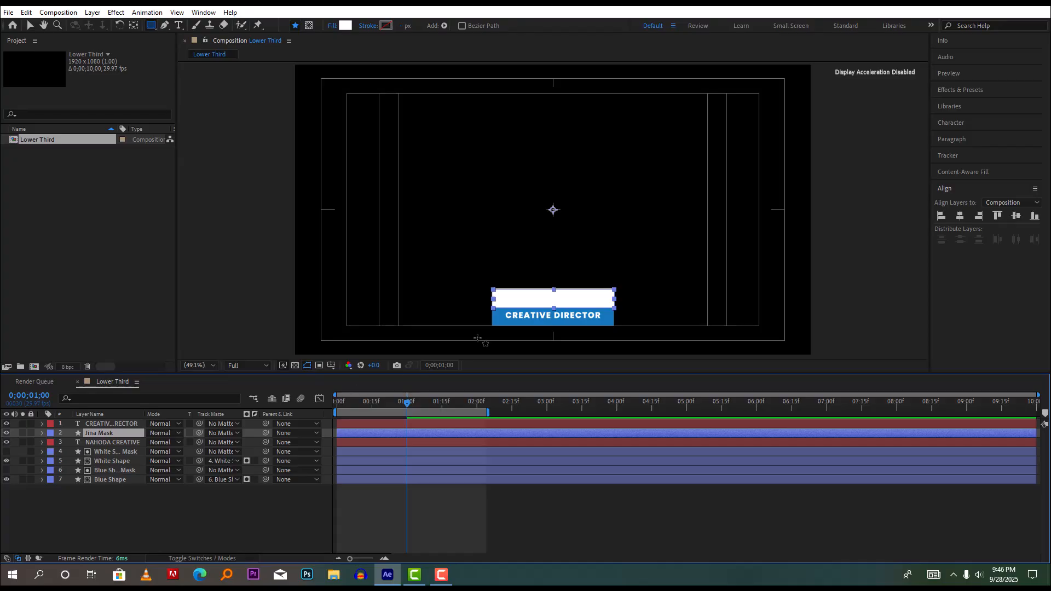
Step: Nudge the Jina Mask rectangle up slightly over the white bar and centre it horizontally in the composition
key("Up")
key("Up")
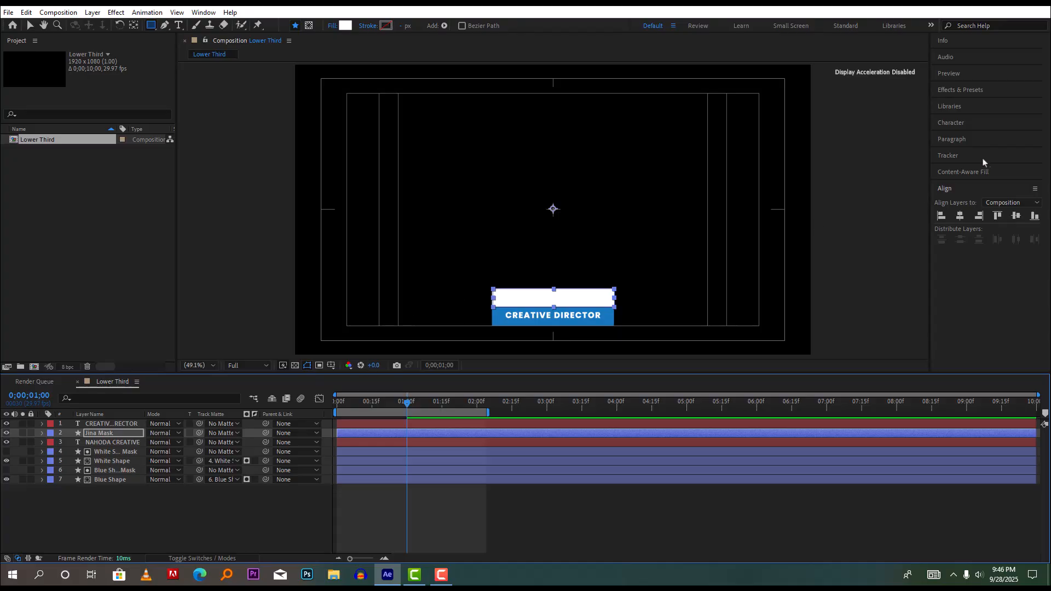
left_click(960, 217)
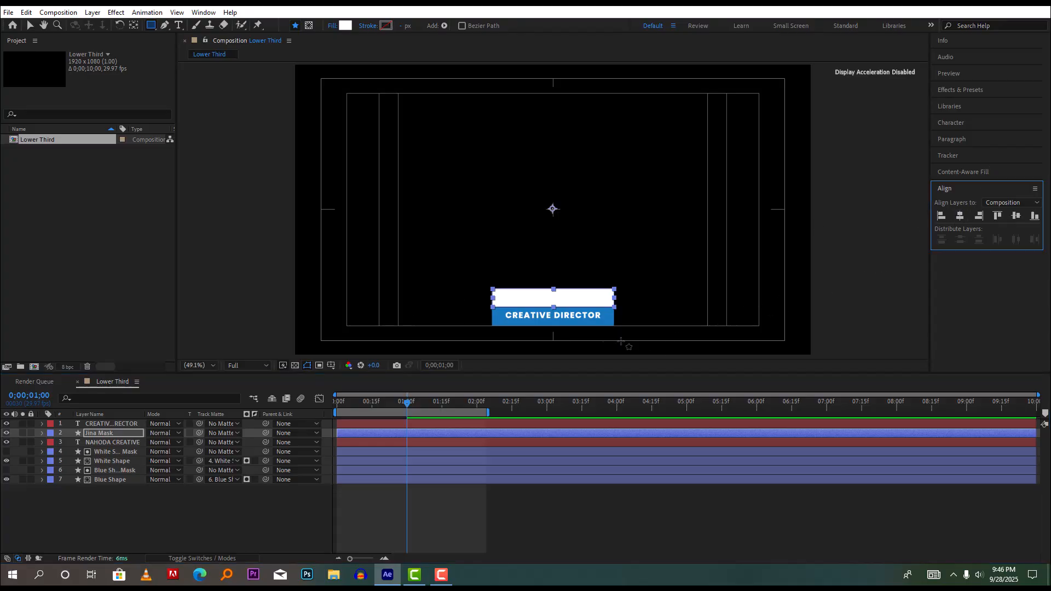
left_click(155, 528)
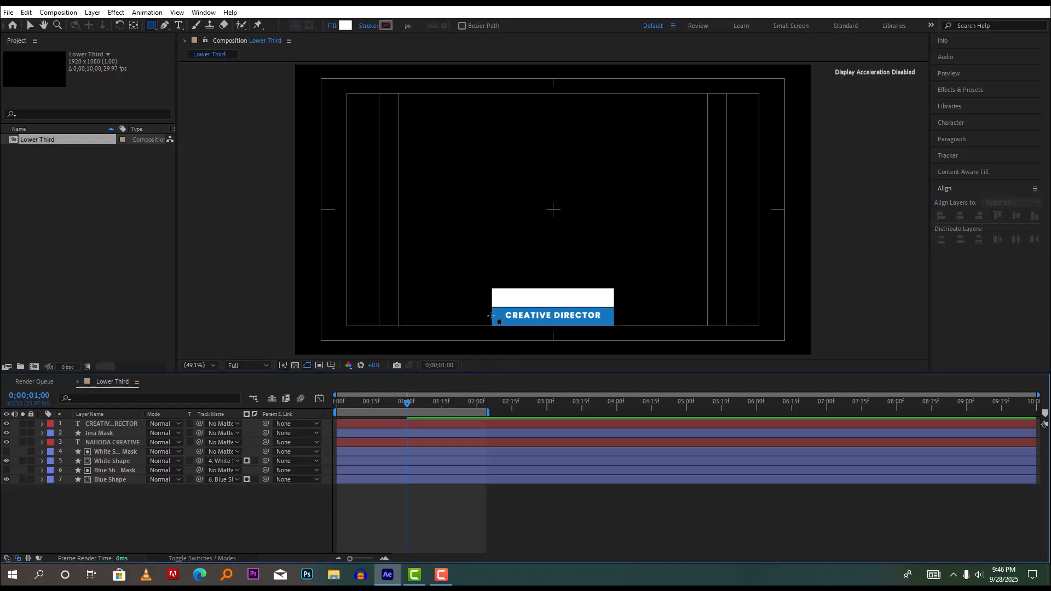
Step: Draw a white rectangle over the blue bar on a new shape layer and nudge it up to meet the bar above
left_click_drag(492, 308, 613, 329)
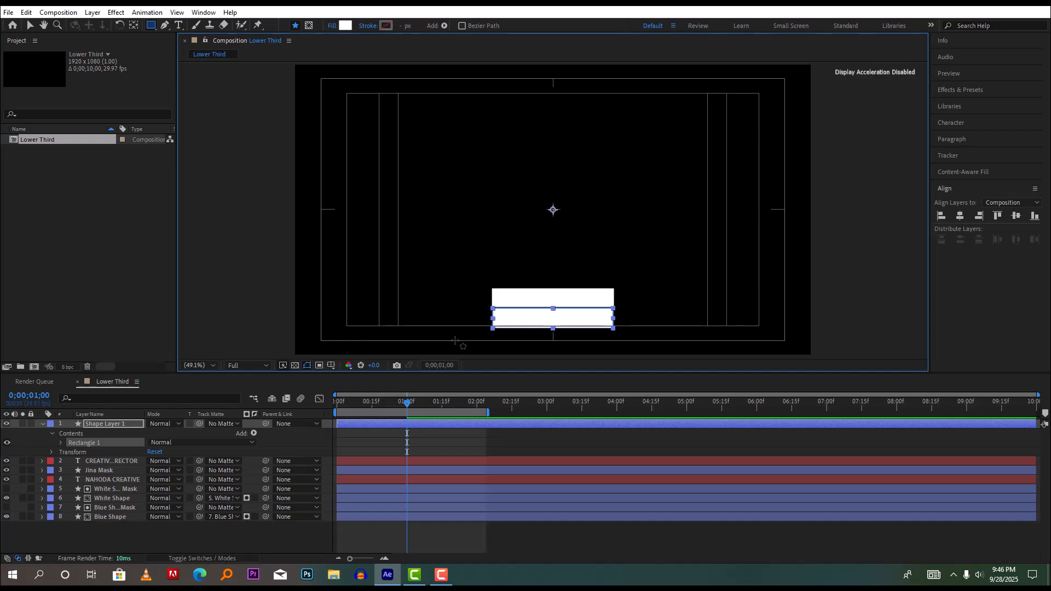
key("Up")
key("Up")
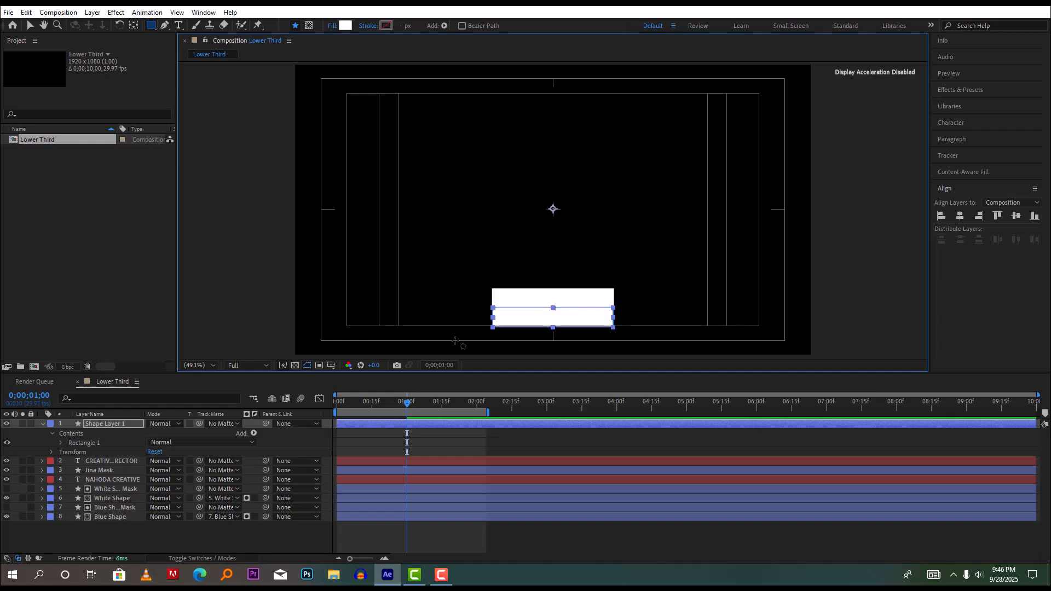
Step: Rename the shape layer covering the blue bar as Cheo Mask
left_click(42, 424)
right_click(97, 424)
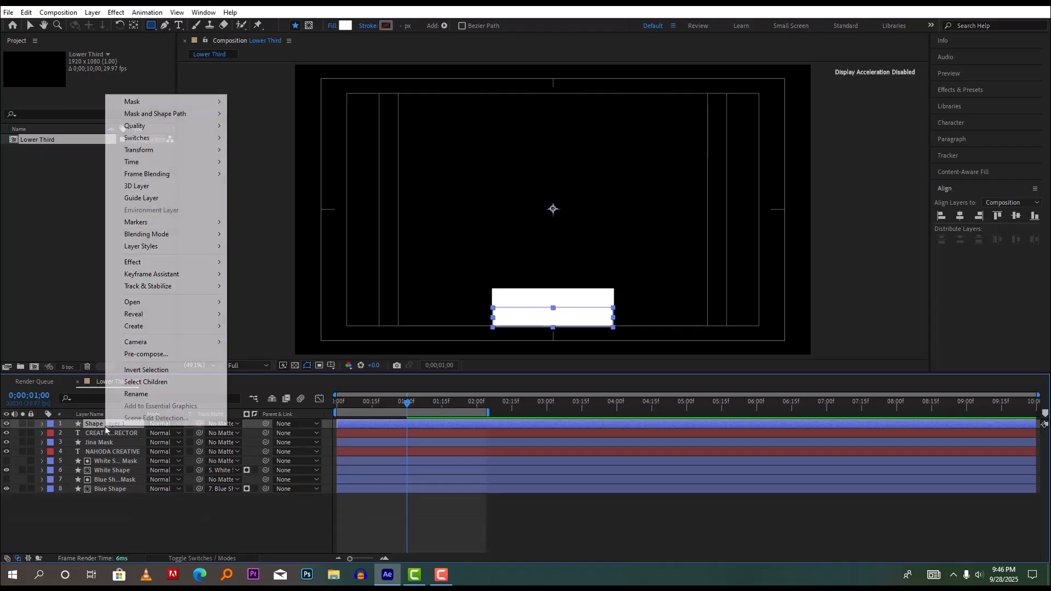
left_click(175, 395)
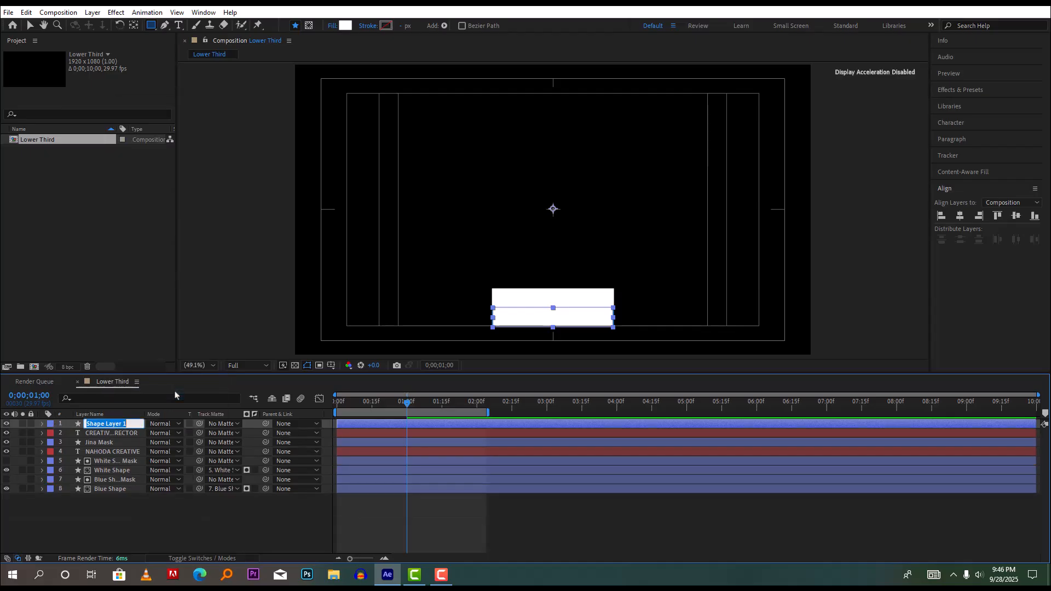
type("Cheo Mask")
left_click(146, 521)
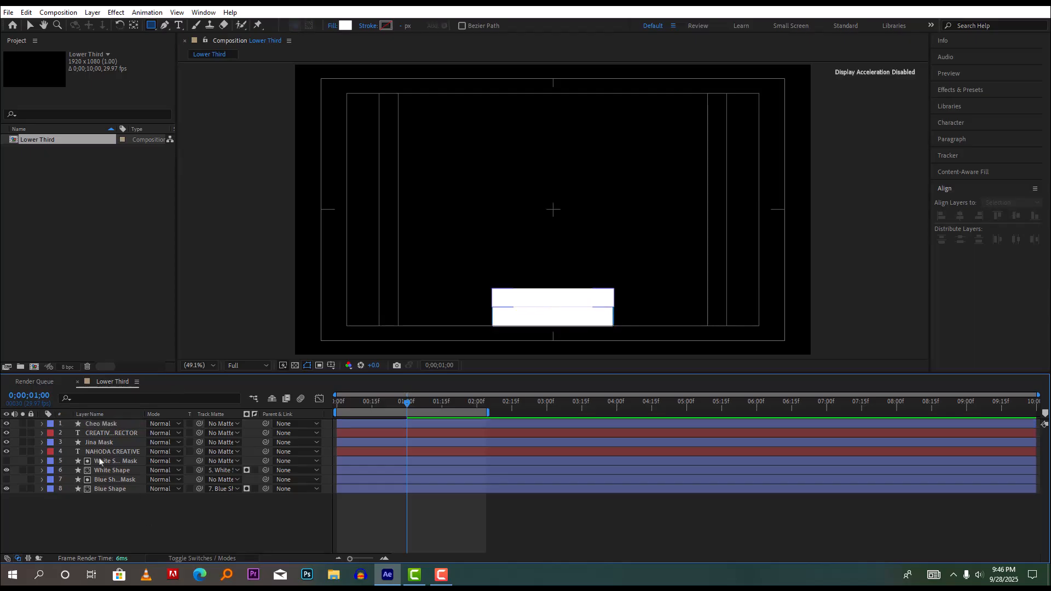
Step: Set Jina Mask as the track matte of NAHODA CREATIVE and Cheo Mask as the track matte of CREATIVE DIRECTOR
left_click(113, 453)
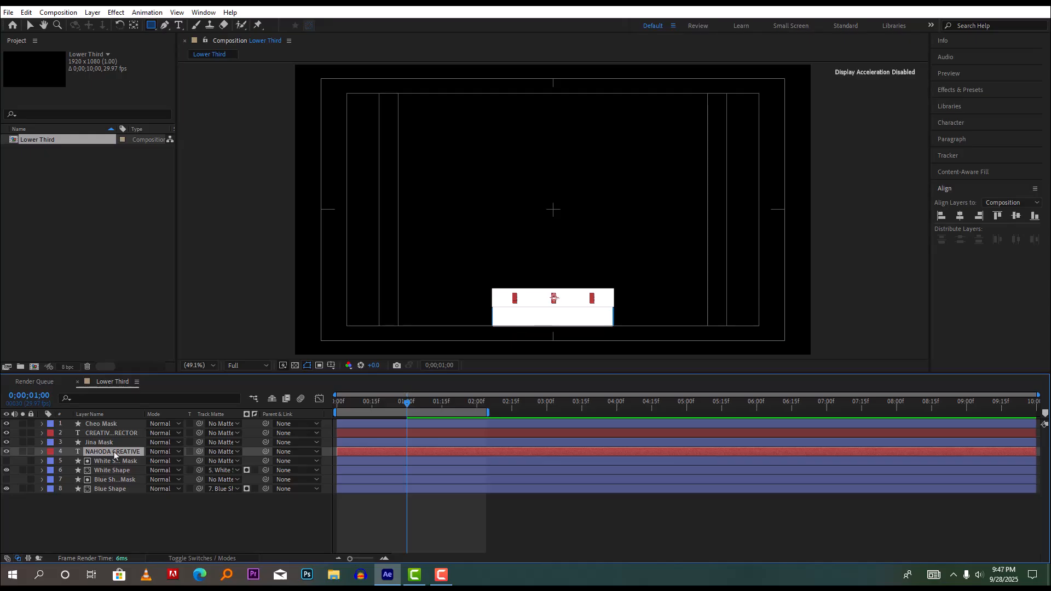
left_click(222, 452)
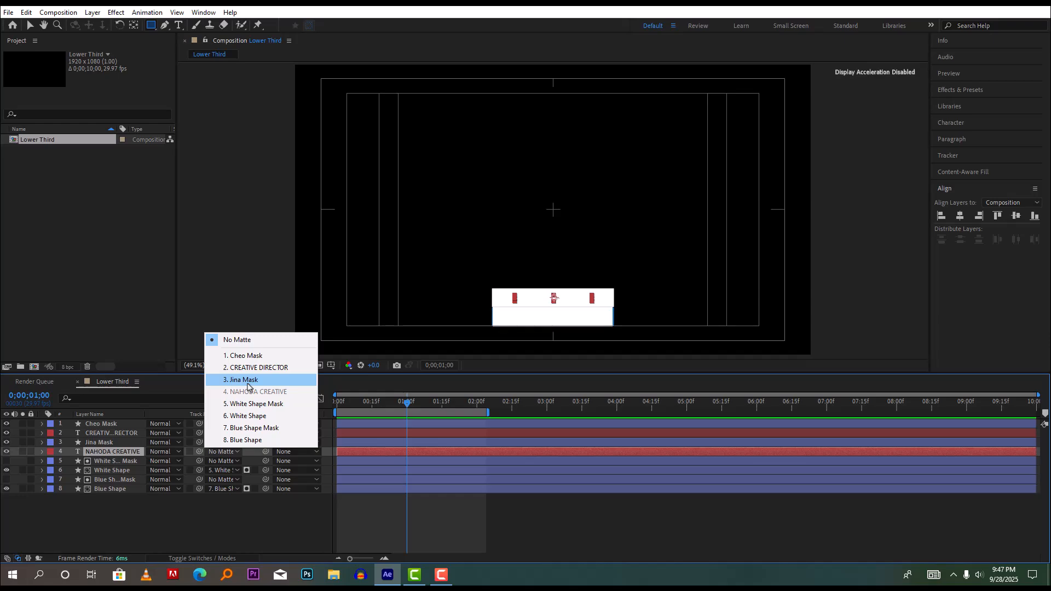
left_click(248, 383)
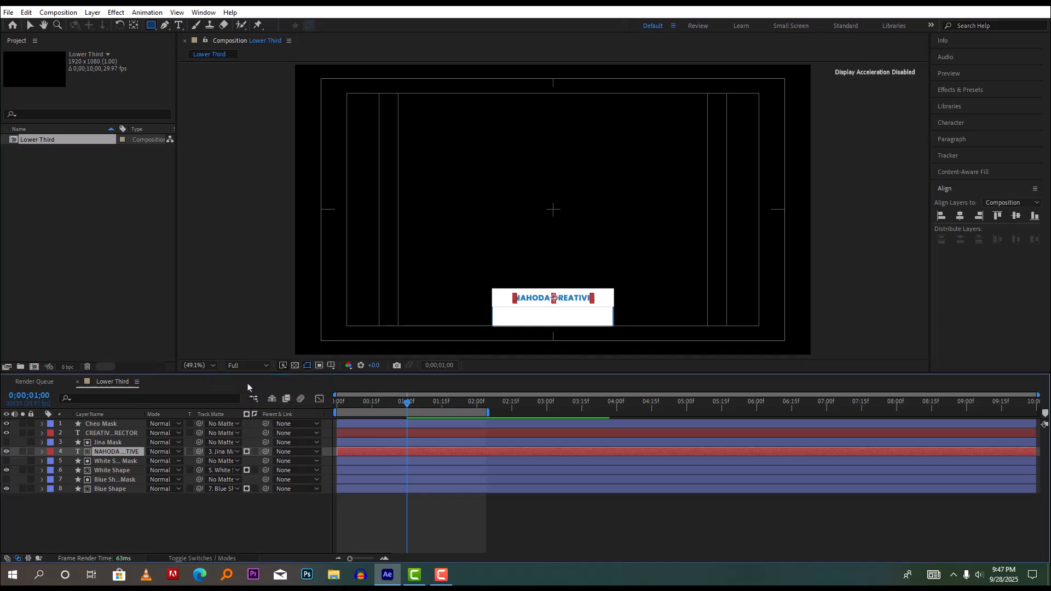
left_click(116, 434)
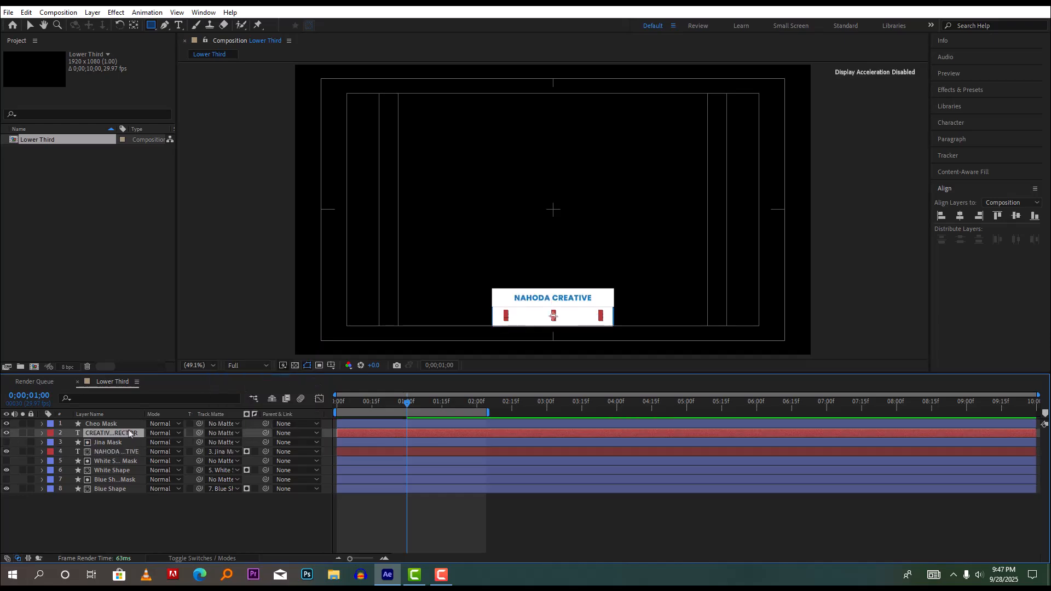
left_click(220, 433)
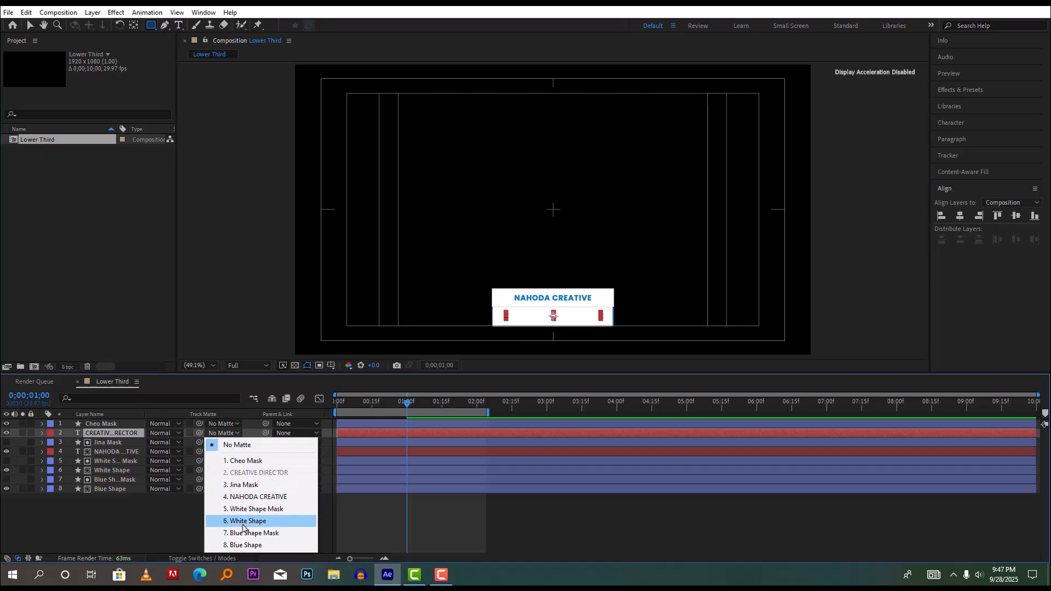
left_click(250, 464)
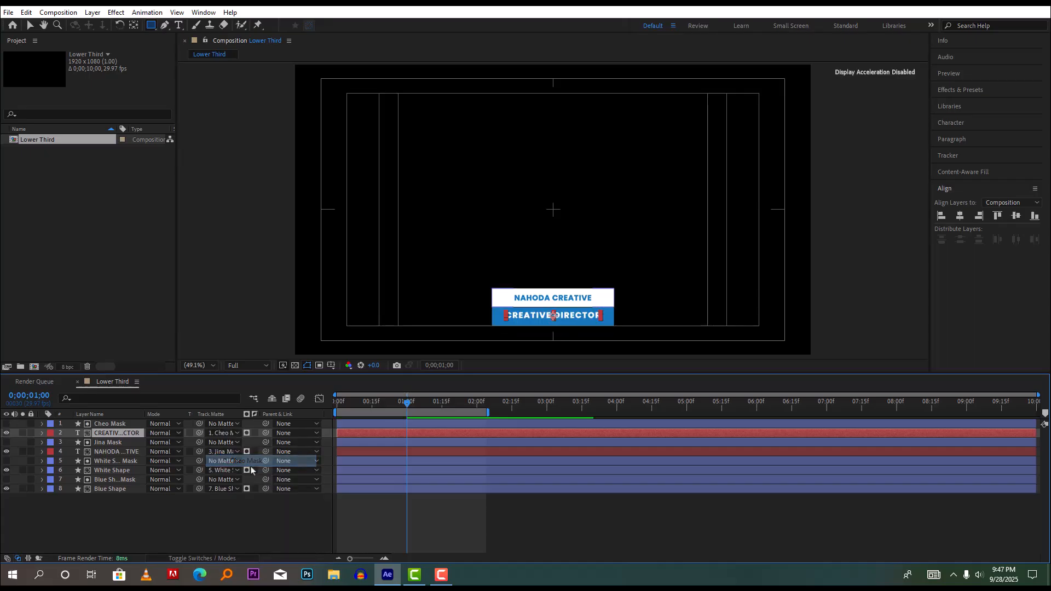
Step: Show the Position properties of the NAHODA CREATIVE text layer and the Blue Shape layer in the timeline
left_click(219, 519)
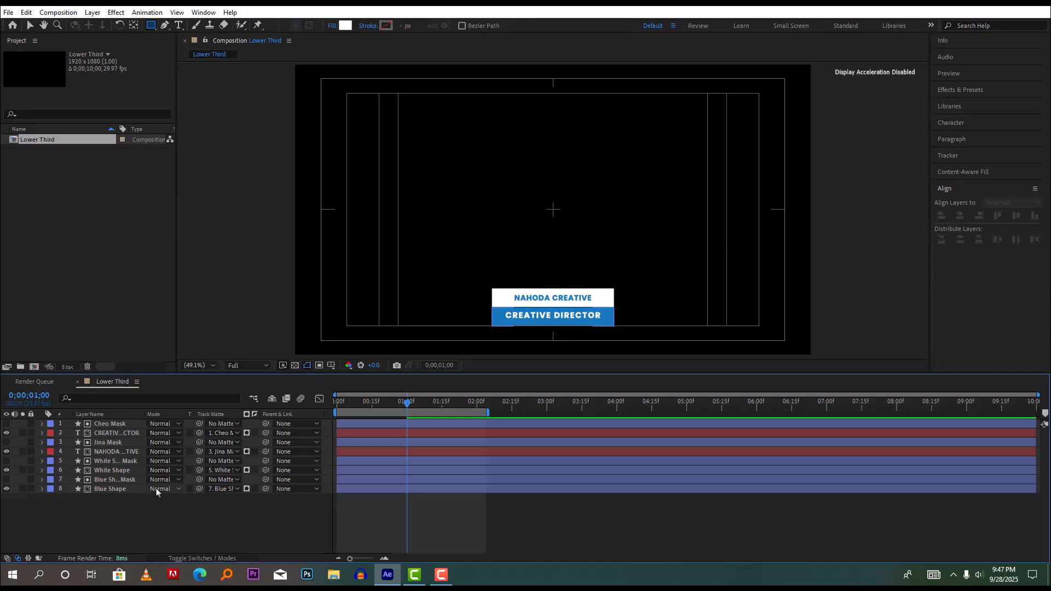
left_click(120, 454)
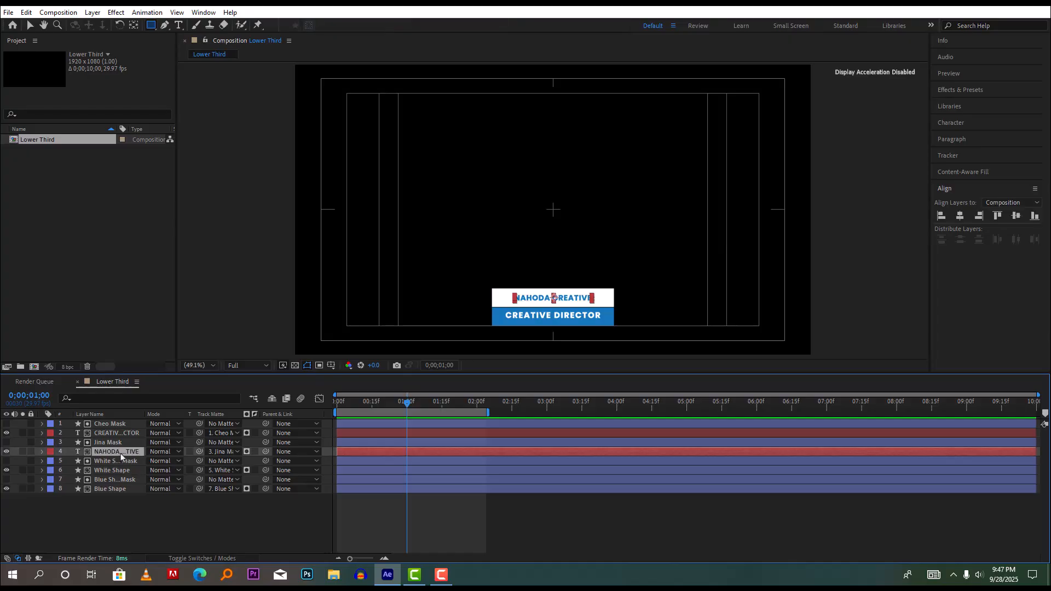
key("p")
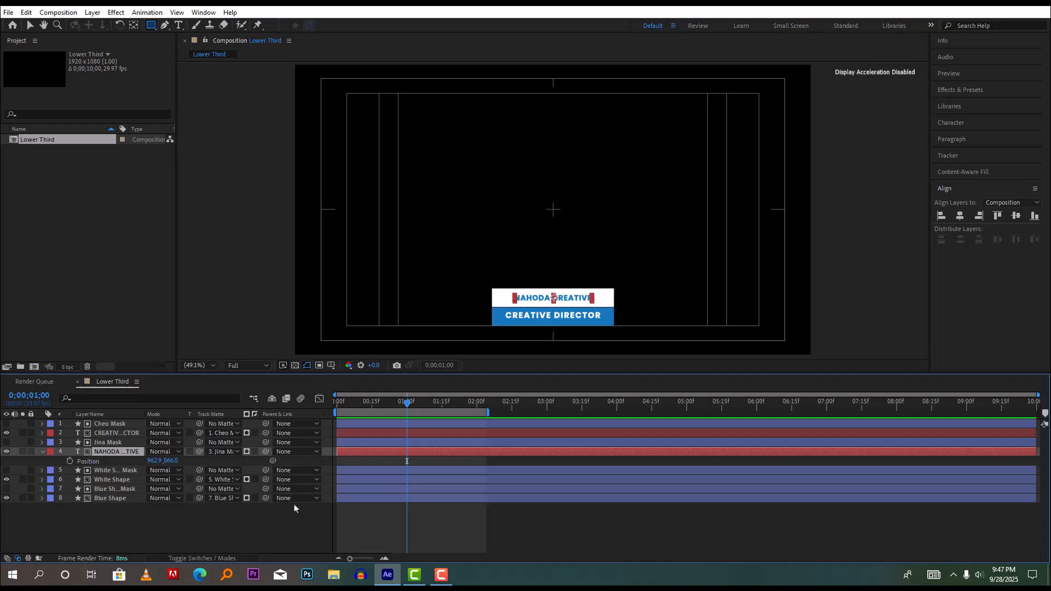
left_click(372, 501)
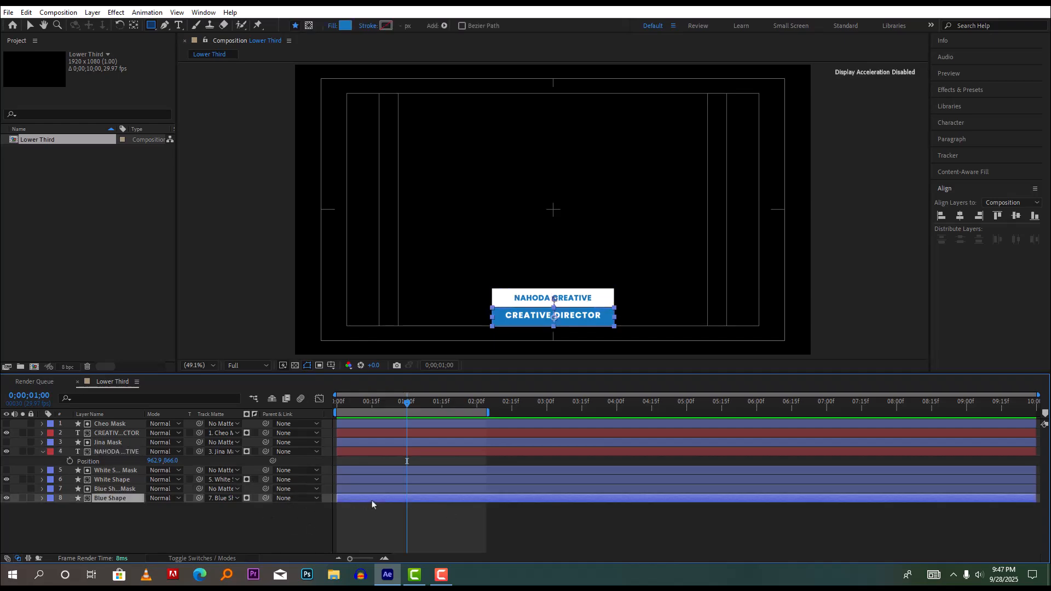
key("p")
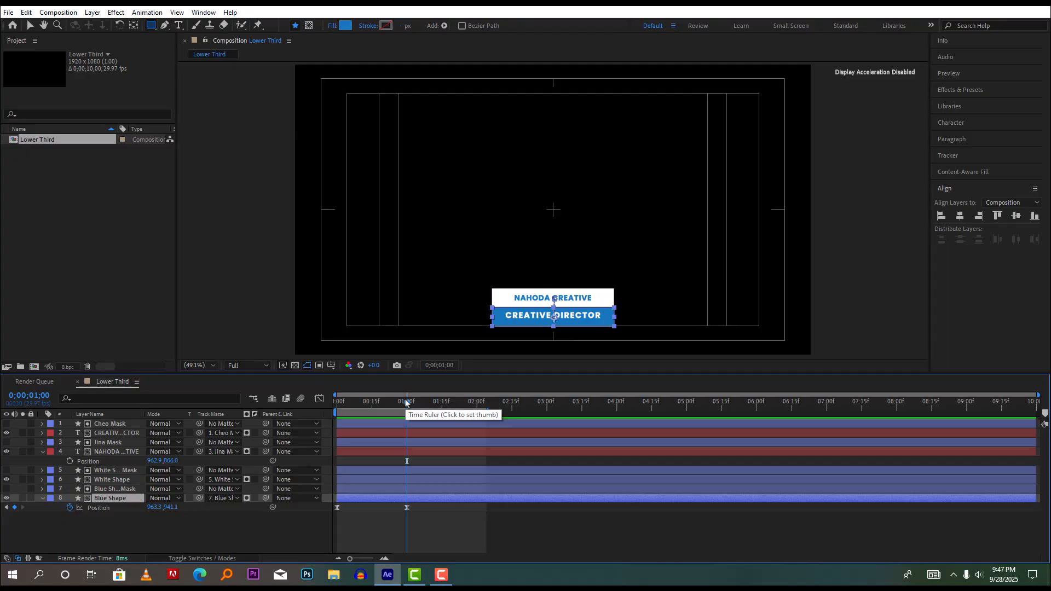
Step: Add a Position keyframe to NAHODA CREATIVE at 0;00;01;15, keeping its current place
left_click(114, 453)
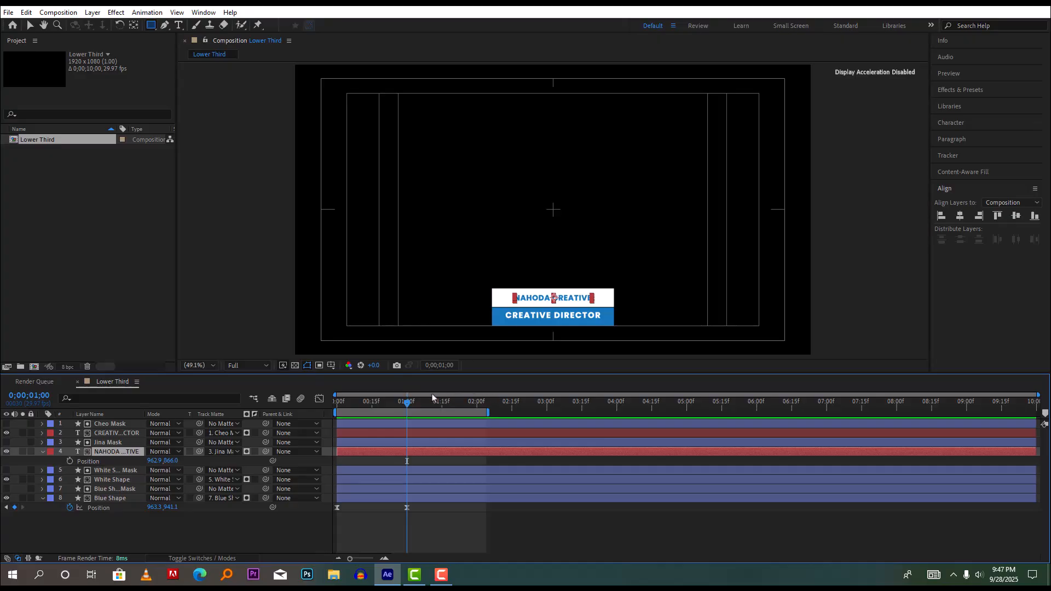
left_click_drag(408, 404, 443, 423)
left_click_drag(351, 559, 343, 562)
mouse_move(442, 411)
left_mouse_down()
mouse_move(406, 415)
mouse_move(449, 415)
mouse_move(441, 417)
left_mouse_up()
left_click(69, 462)
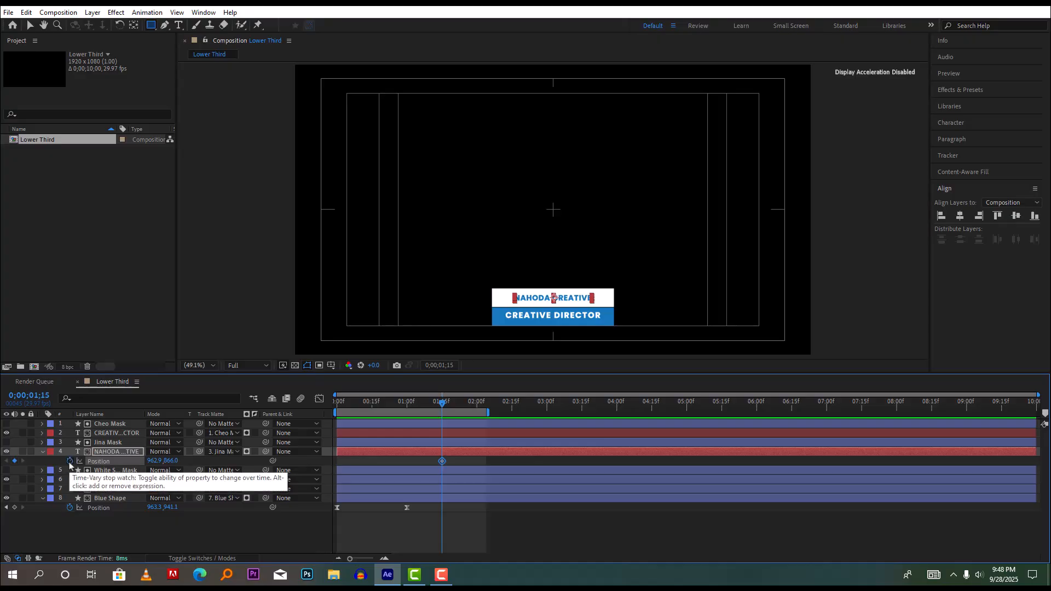
Step: Set the Y position of NAHODA CREATIVE to 932.0 at 0;00;01;00 so it starts below the white bar
left_click_drag(439, 406, 405, 414)
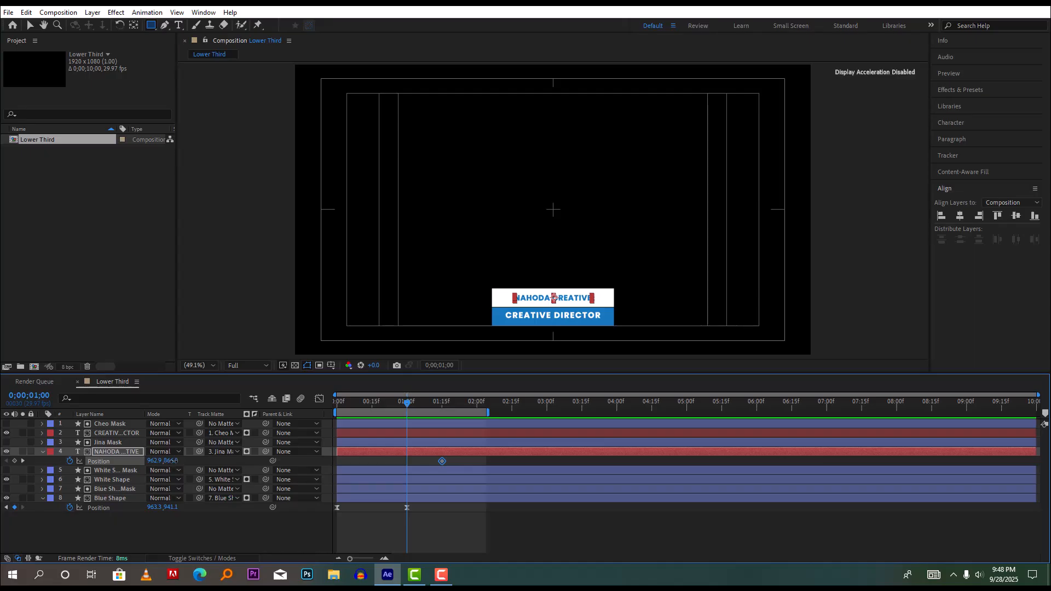
key("F2")
left_click_drag(172, 465, 207, 462)
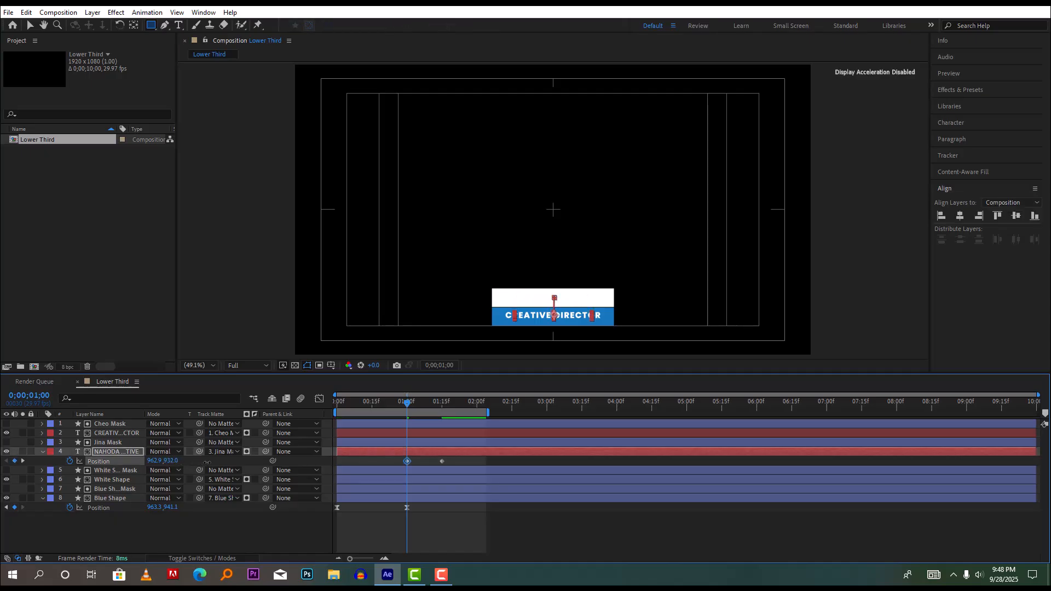
Step: Keyframe the Position of CREATIVE DIRECTOR at its current place at 0;00;01;15 and at Y 866.3 at 0;00;01;00
left_click(127, 435)
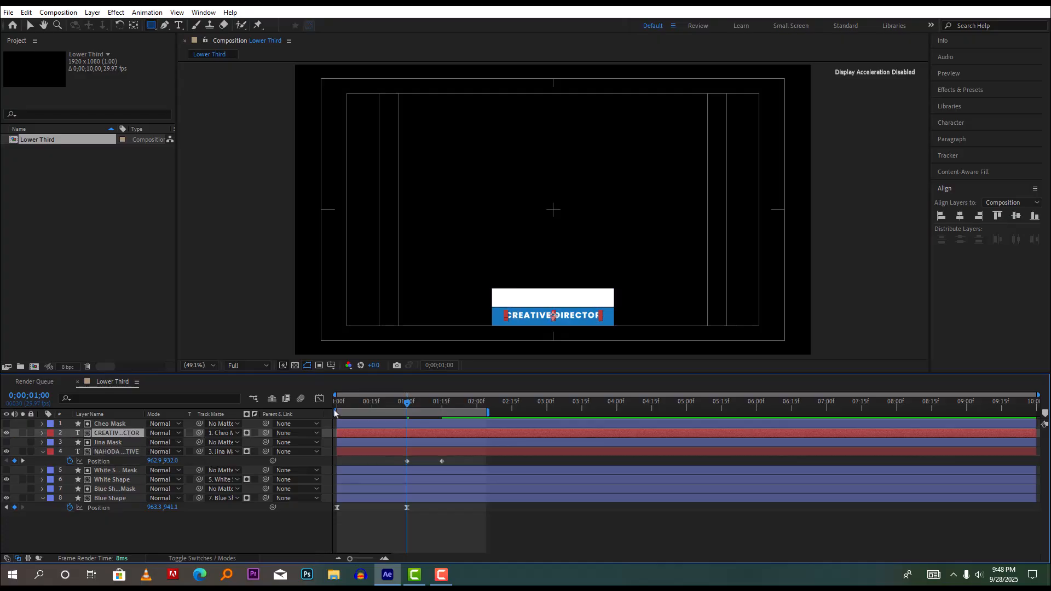
left_click_drag(428, 406, 446, 411)
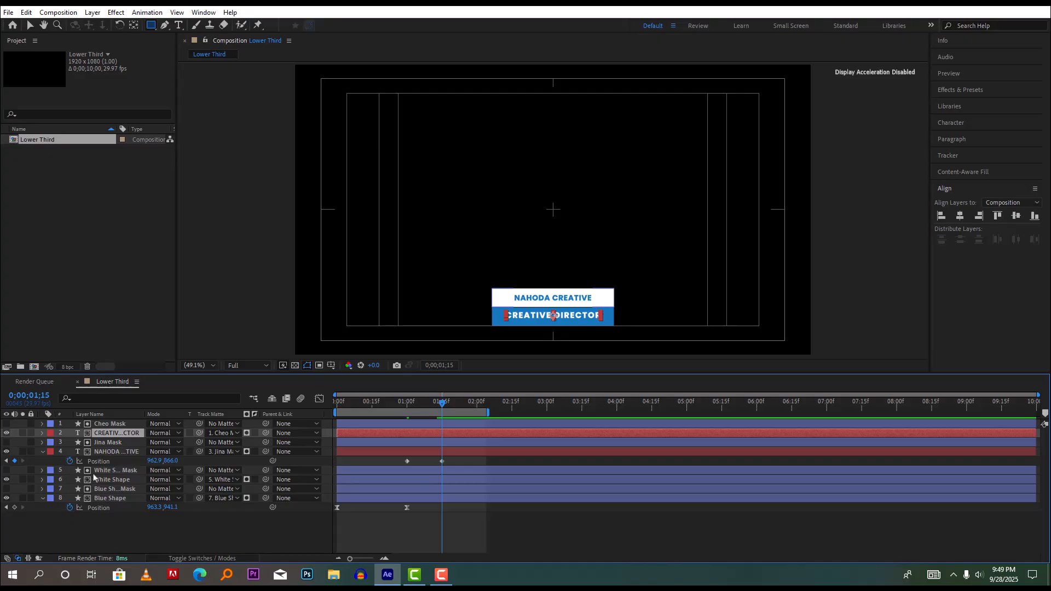
key("p")
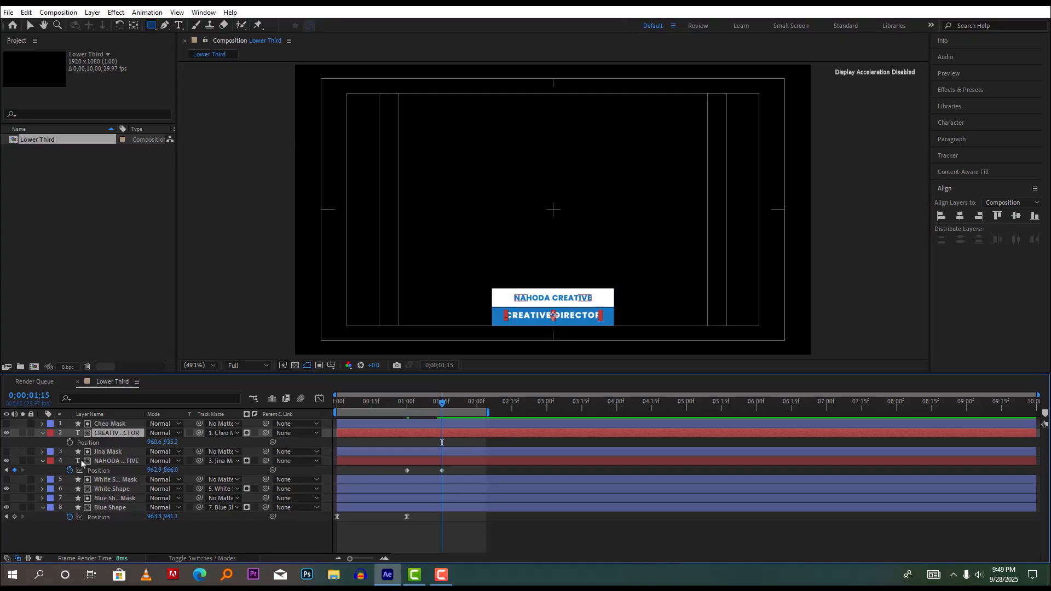
left_click(69, 443)
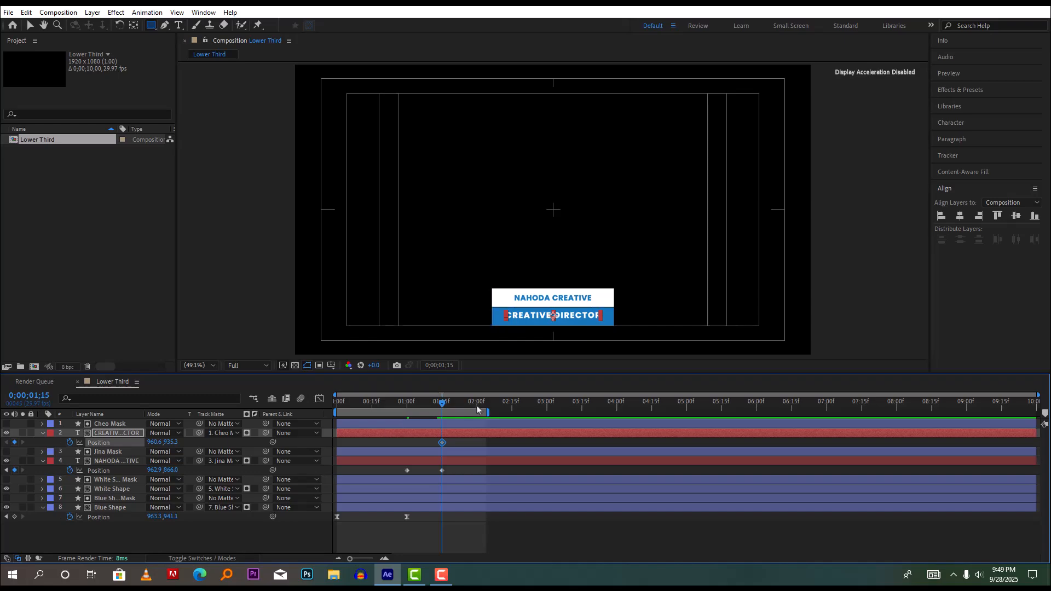
left_click_drag(442, 404, 412, 423)
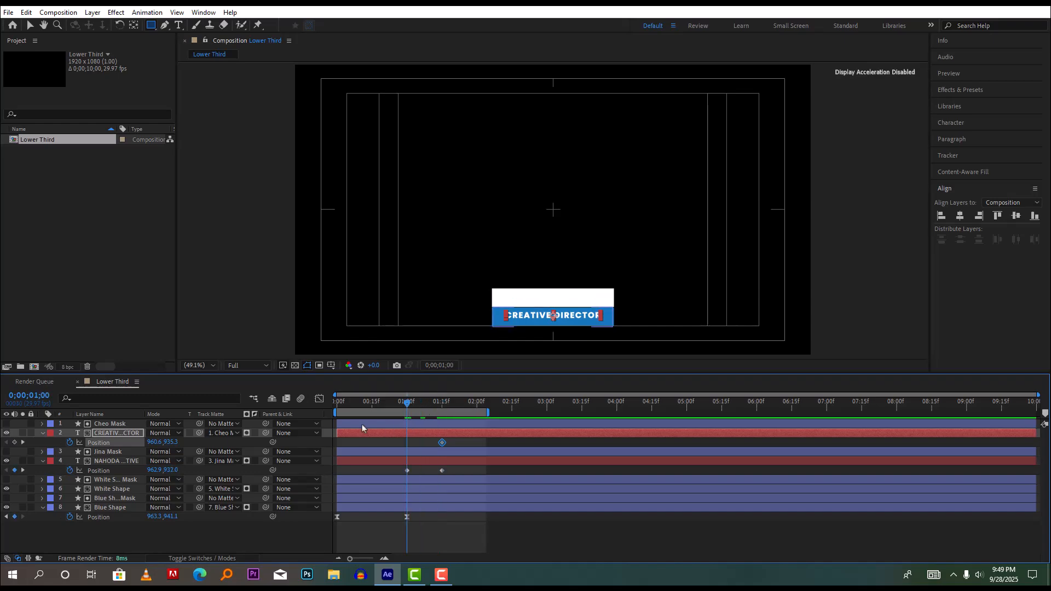
left_click_drag(169, 445, 111, 462)
Step: Set the composition's preview resolution to Half and play back the text reveal
key("space")
key("space")
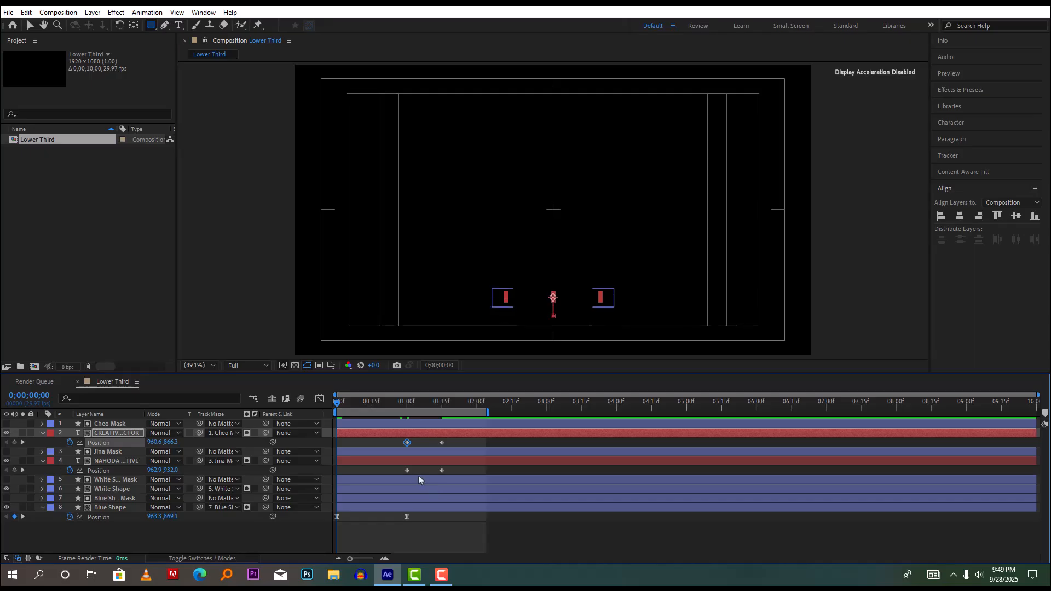
left_click(247, 365)
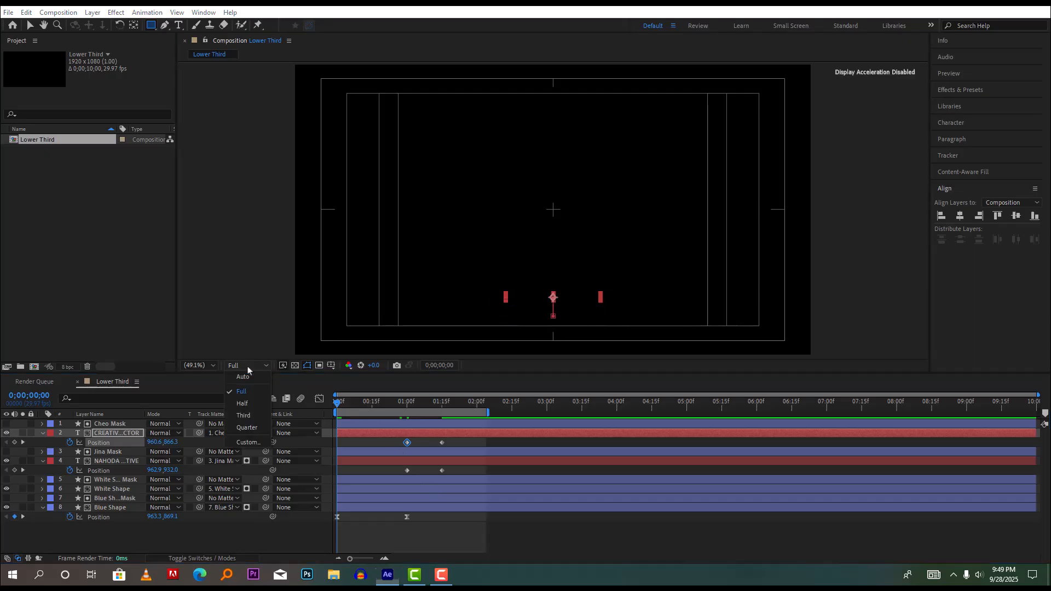
left_click(242, 403)
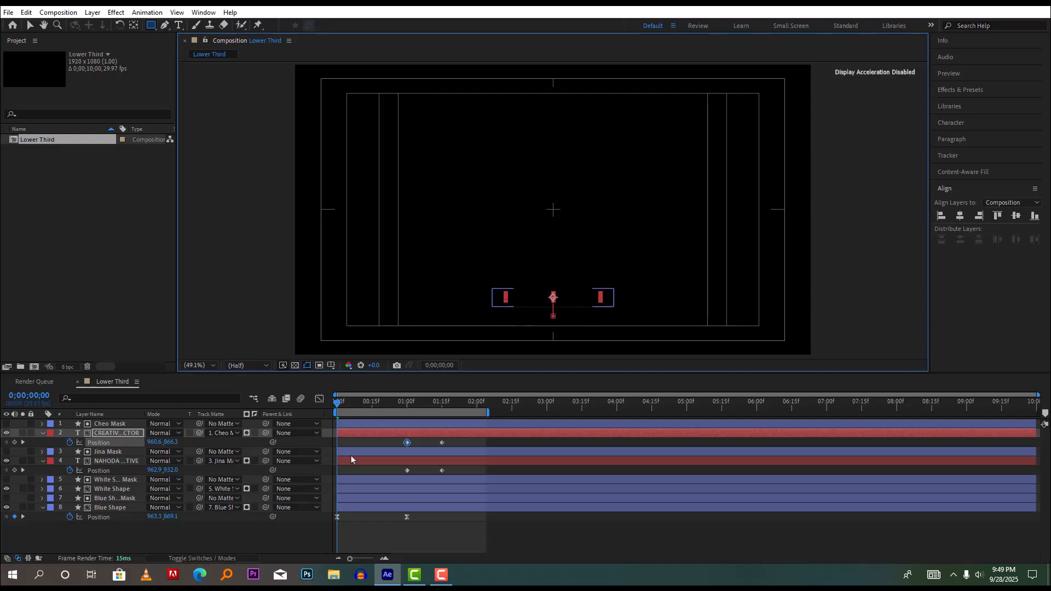
key("space")
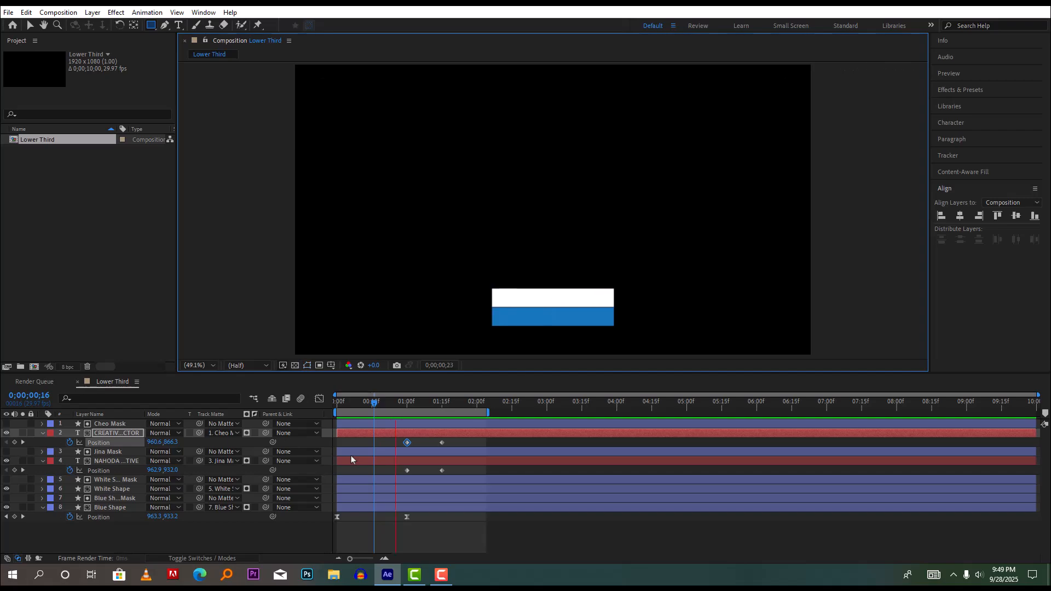
key("space")
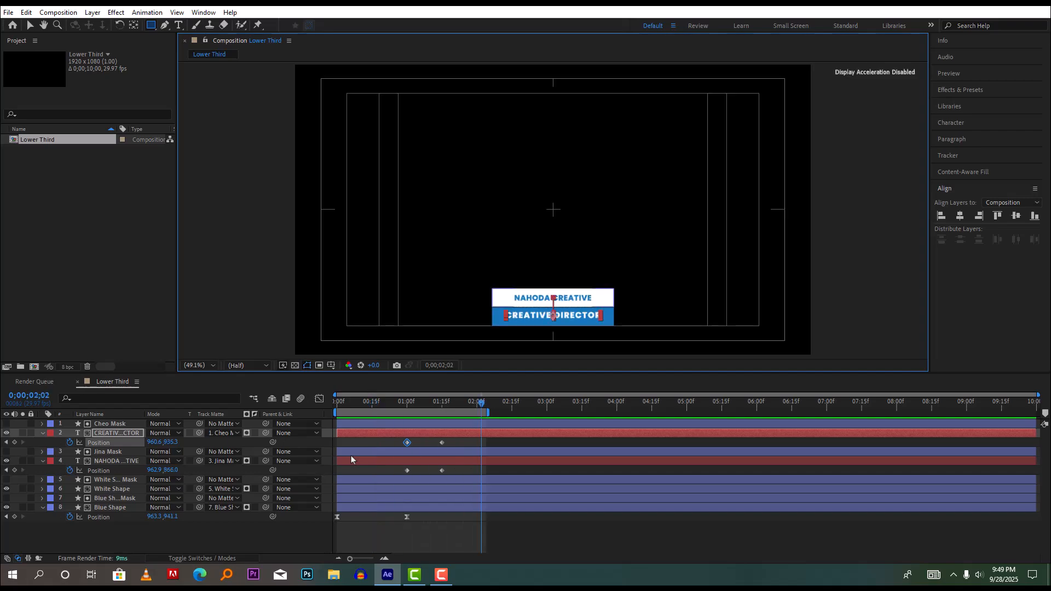
Step: Apply Easy Ease to all Position keyframes of CREATIVE DIRECTOR and NAHODA CREATIVE
left_click_drag(453, 475, 396, 440)
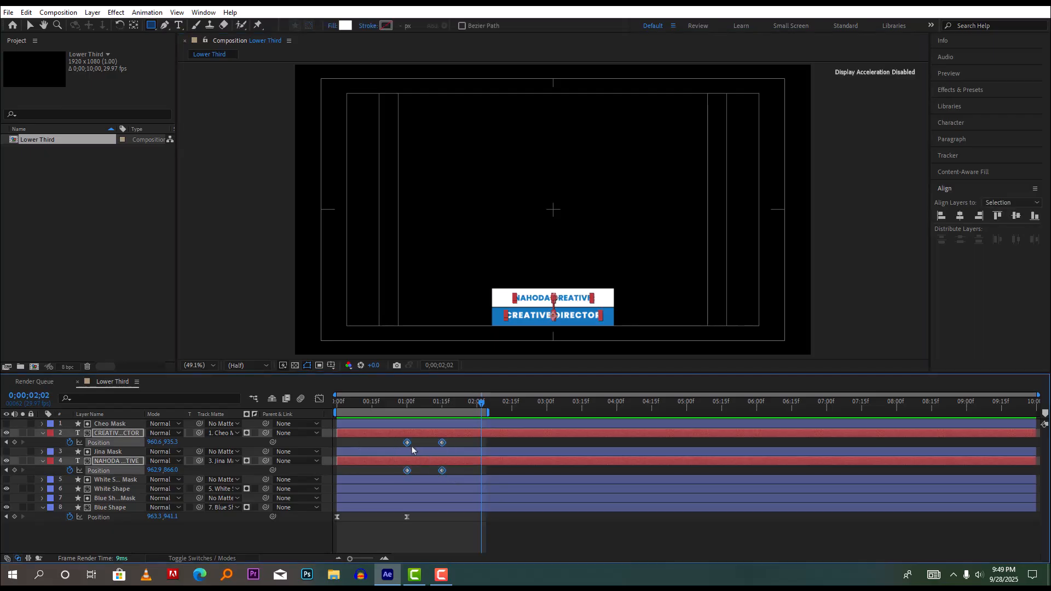
right_click(443, 445)
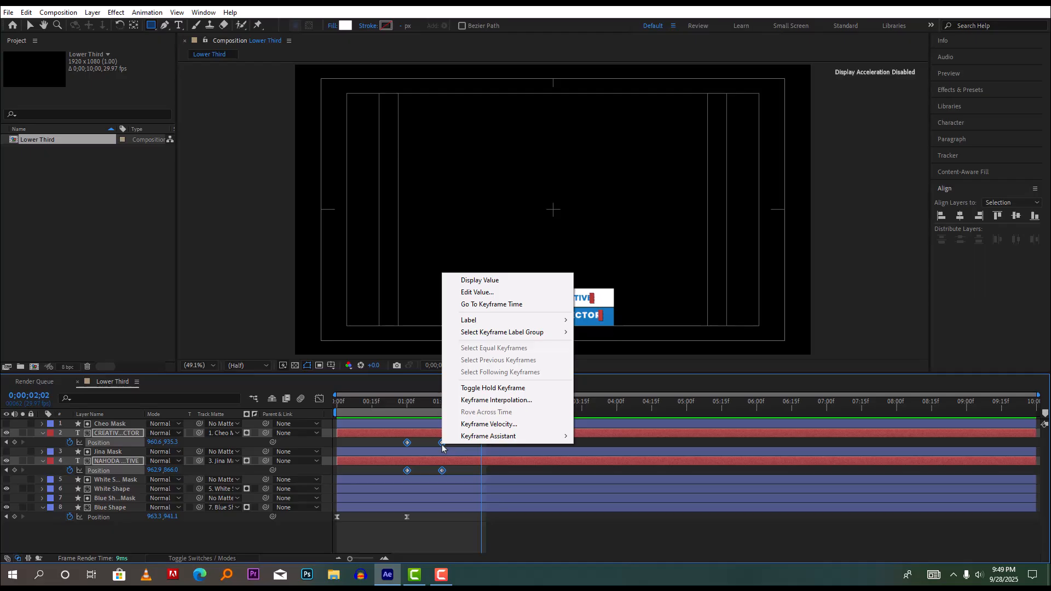
mouse_move(466, 438)
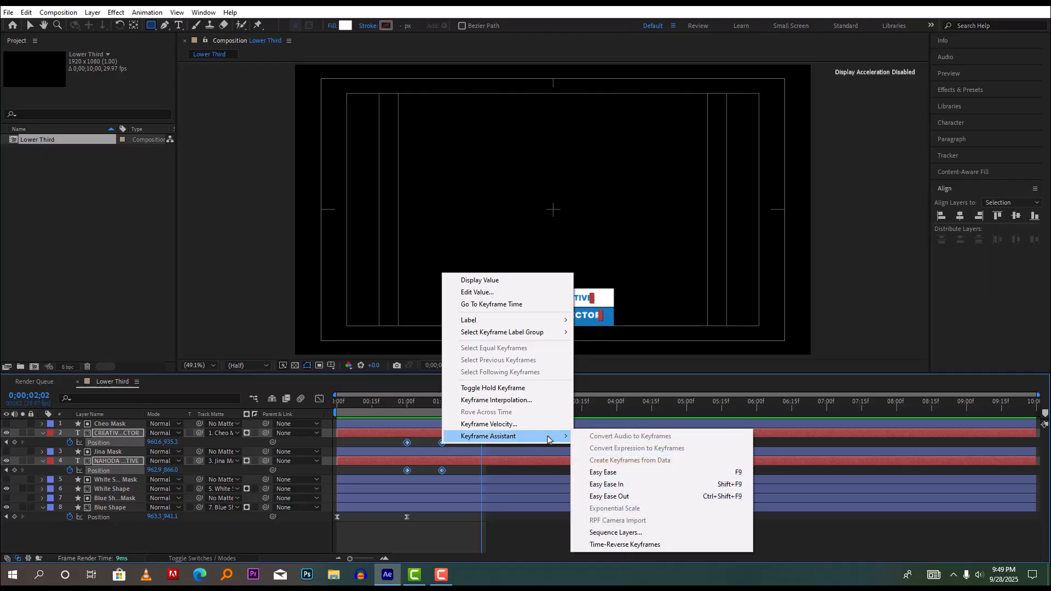
left_click(593, 475)
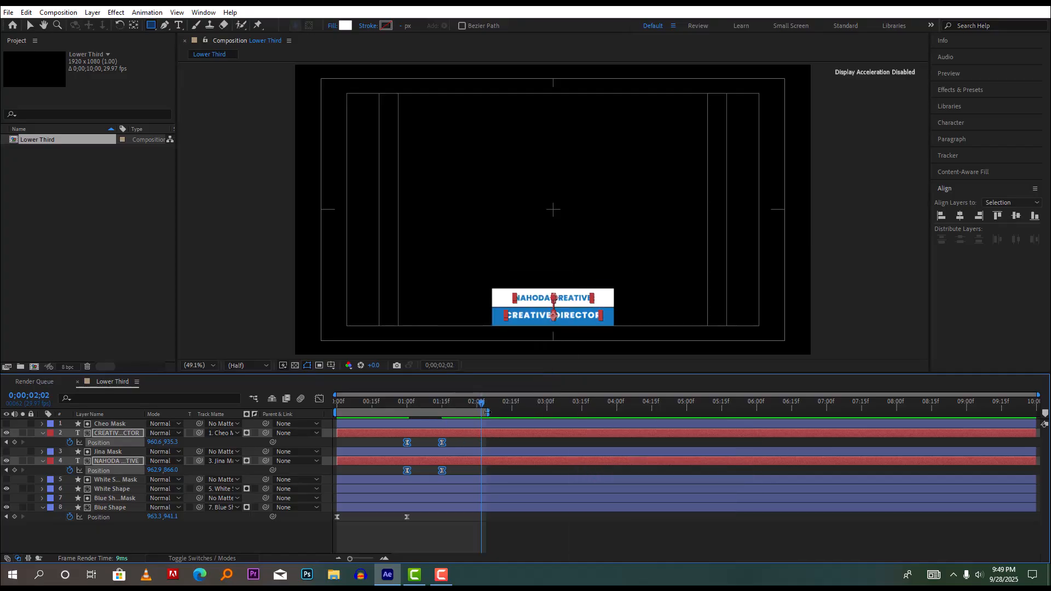
Step: Play back the lower third to check the eased text motion
left_click_drag(481, 411, 372, 417)
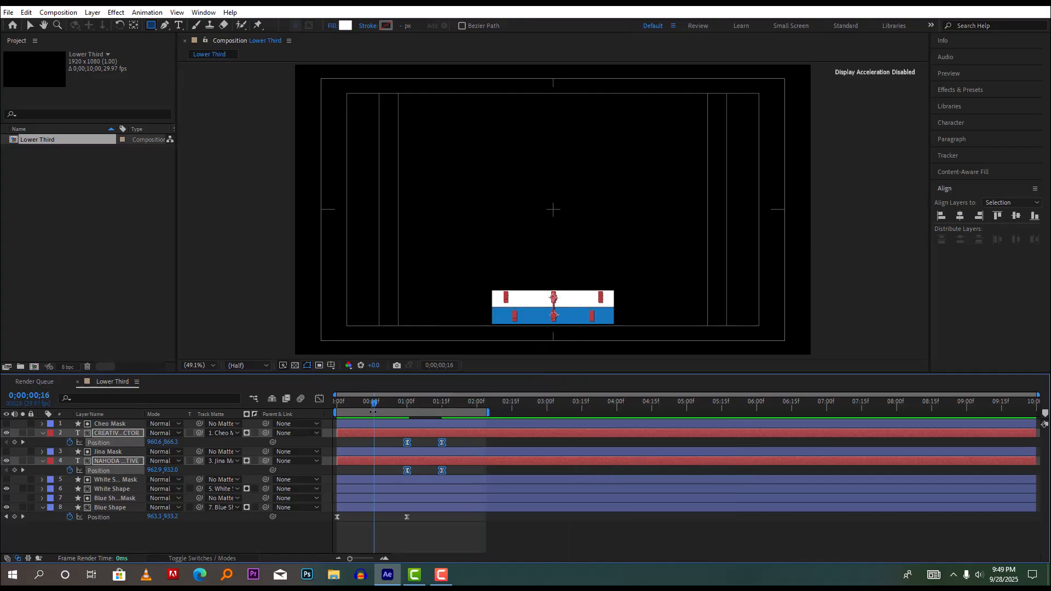
key("space")
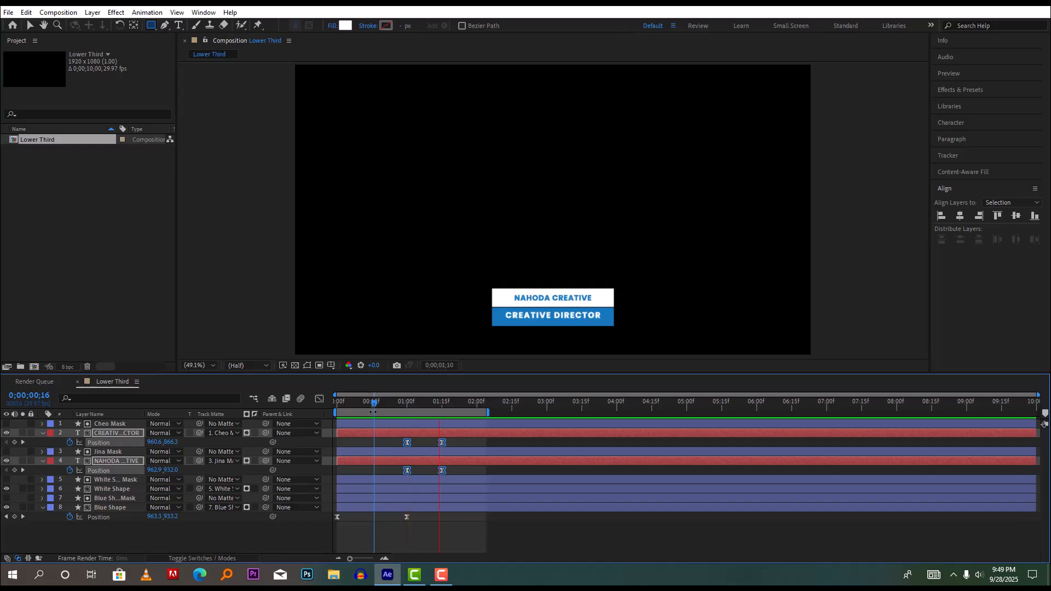
key("space")
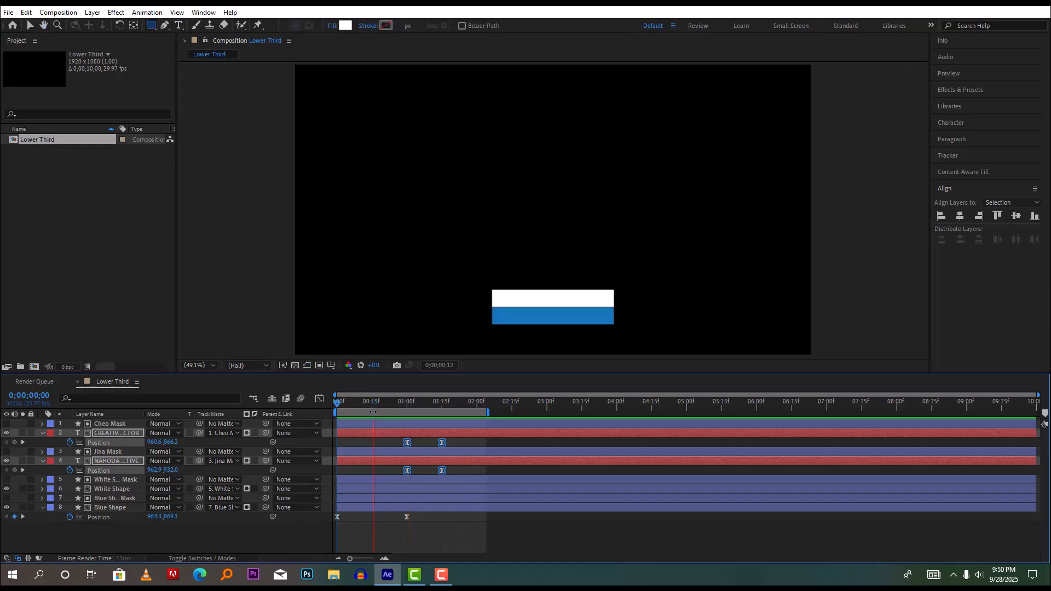
key("space")
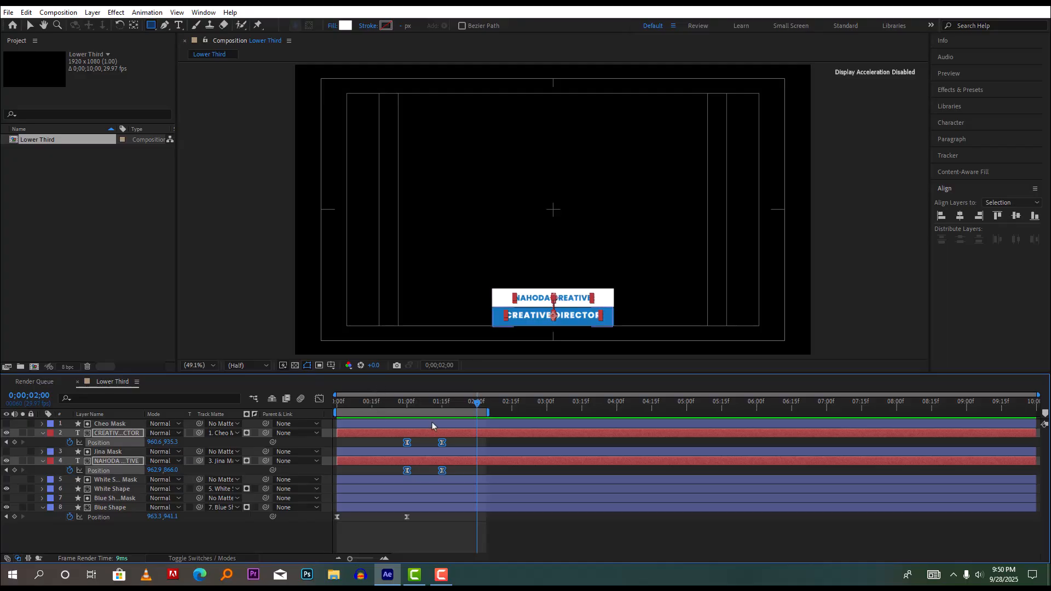
Step: Lengthen the incoming ease of both text layers' final Position keyframes in the speed graph so the speed peaks early and settles slowly
left_click(320, 399)
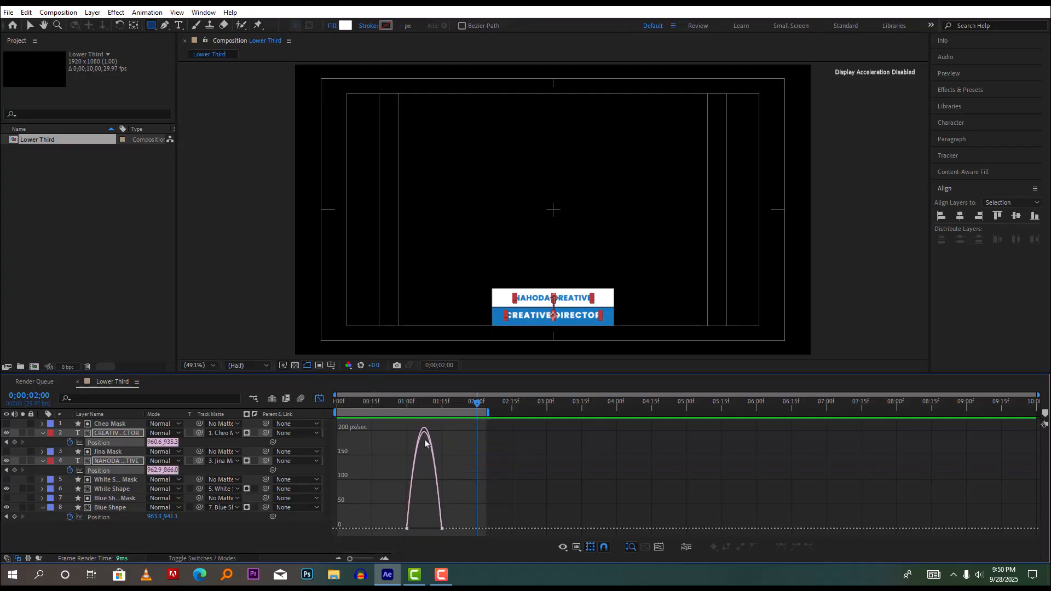
left_click_drag(460, 520, 427, 542)
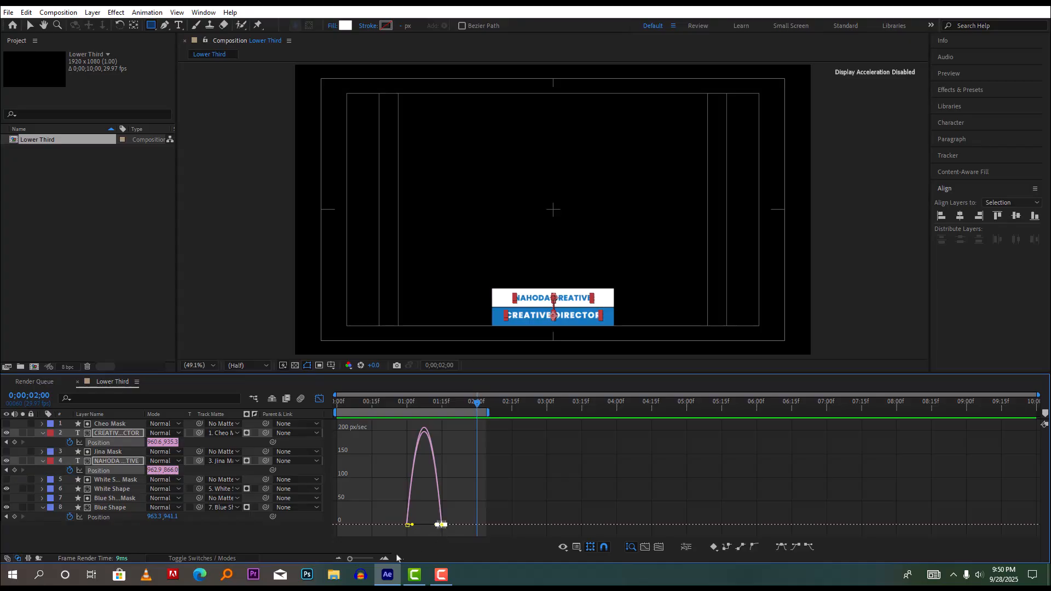
left_click(367, 559)
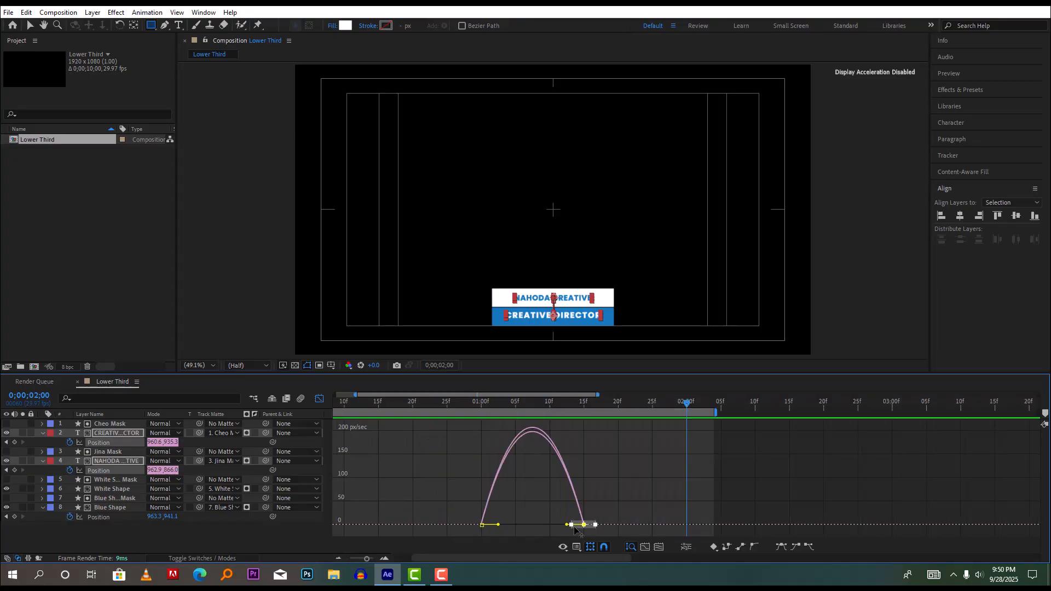
left_click_drag(568, 527, 530, 533)
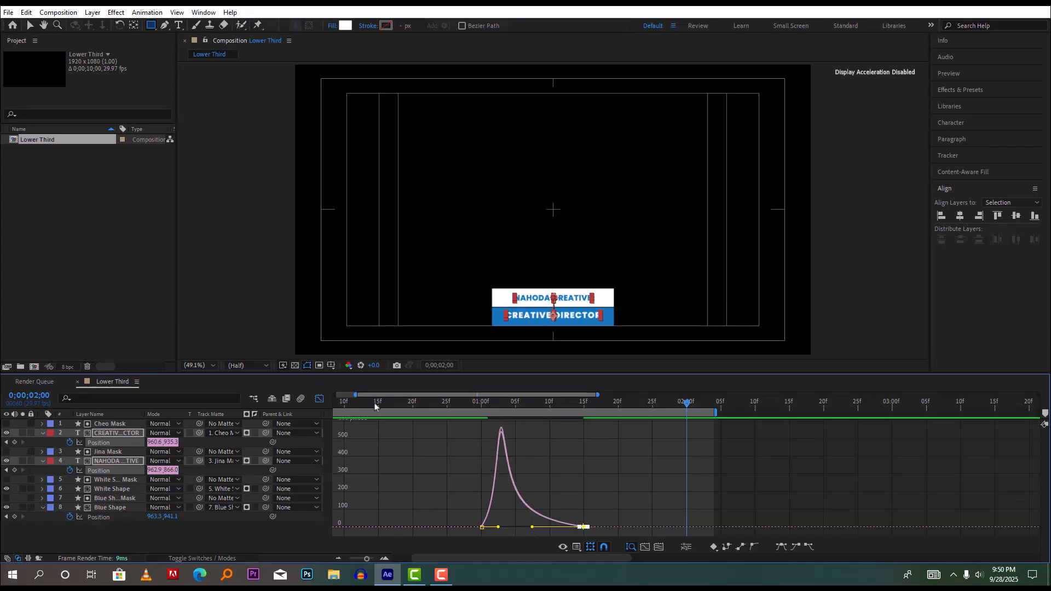
left_click(319, 400)
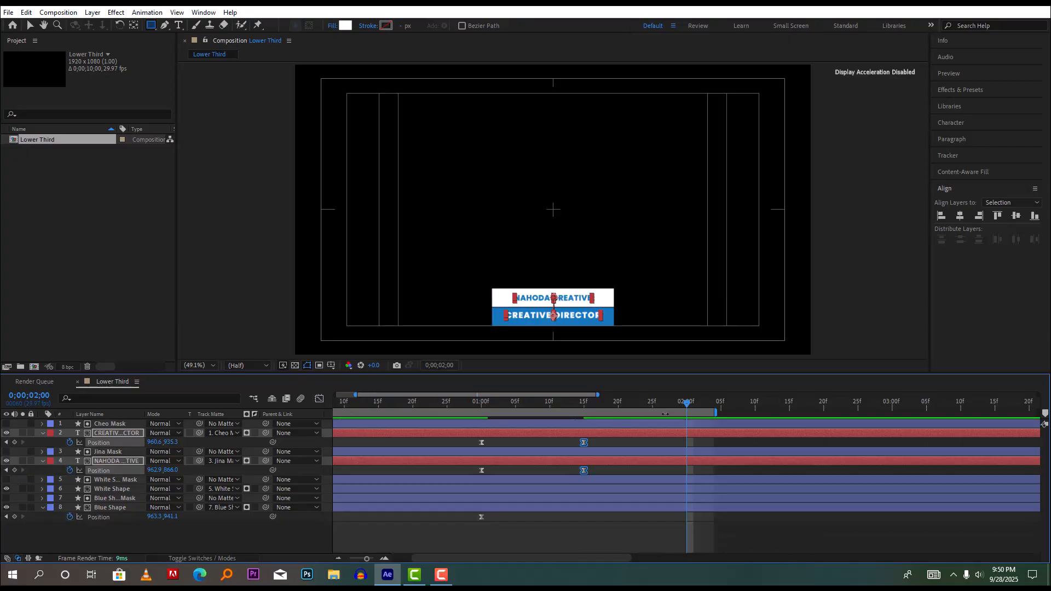
Step: Play the lower third from the start to check the adjusted text speed curves
left_click_drag(686, 404, 266, 412)
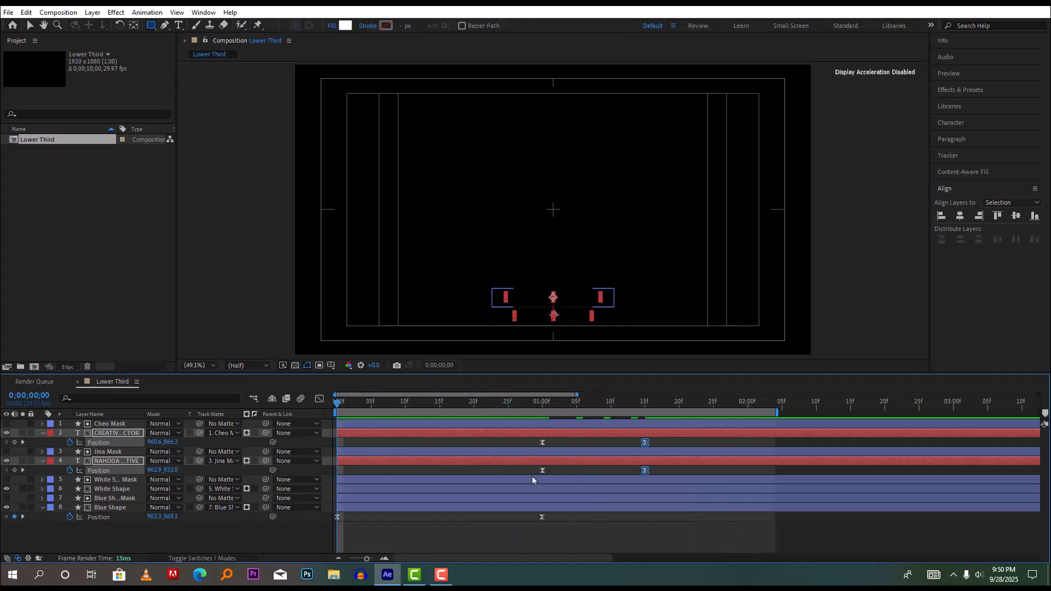
key("space")
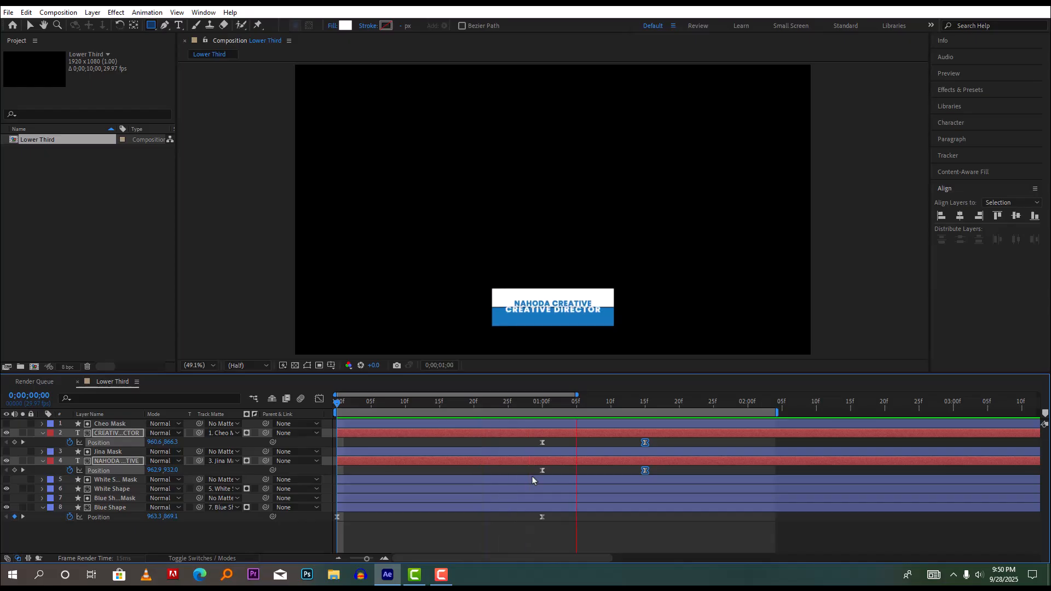
key("space")
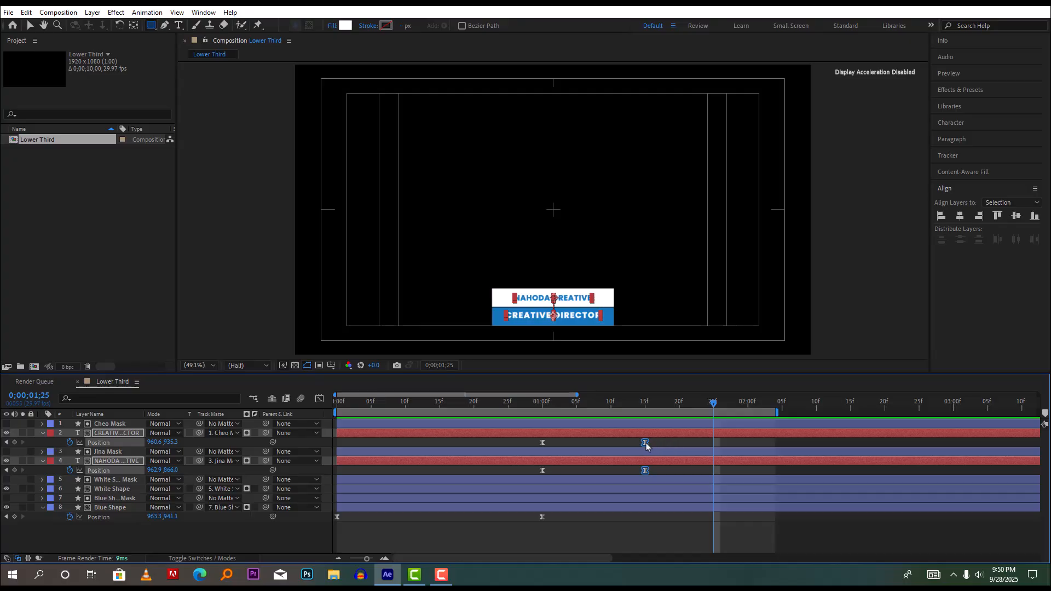
Step: Move the final Position keyframes of CREATIVE DIRECTOR and NAHODA CREATIVE to 0;00;02;00
mouse_move(646, 443)
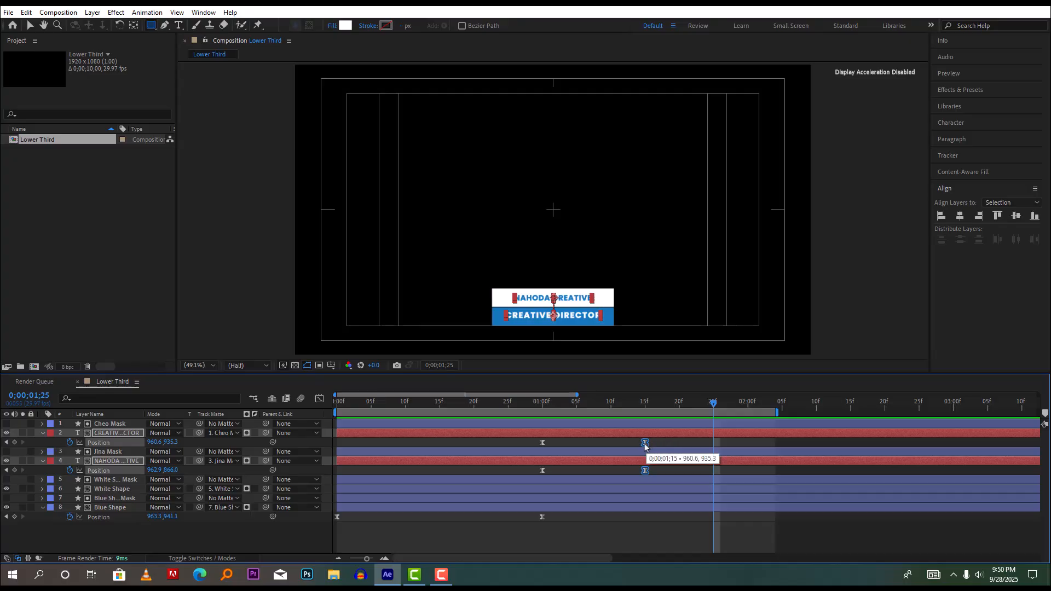
left_click_drag(715, 403, 749, 420)
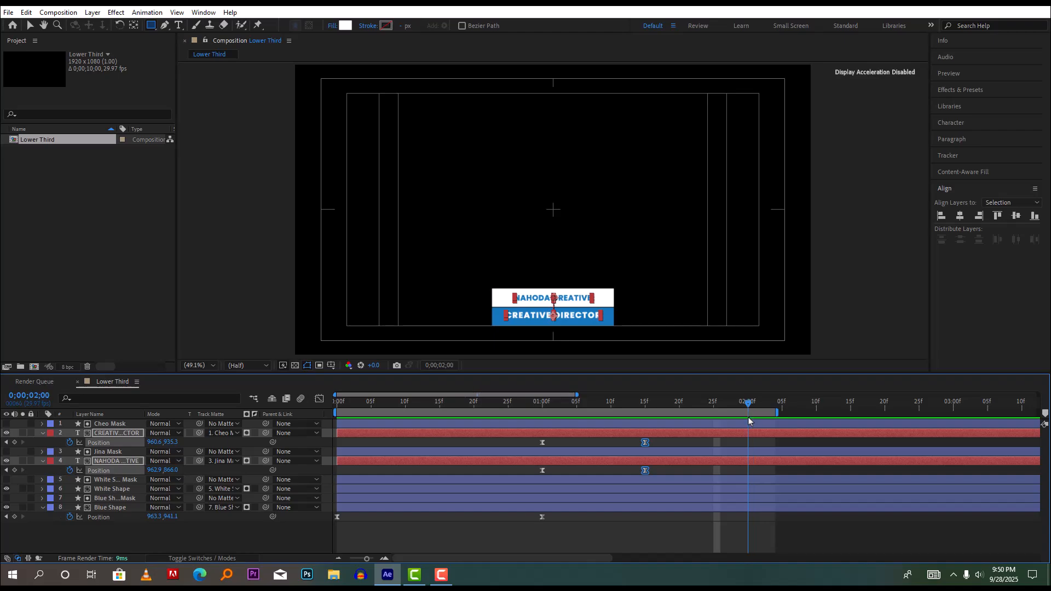
left_click_drag(646, 442, 749, 461)
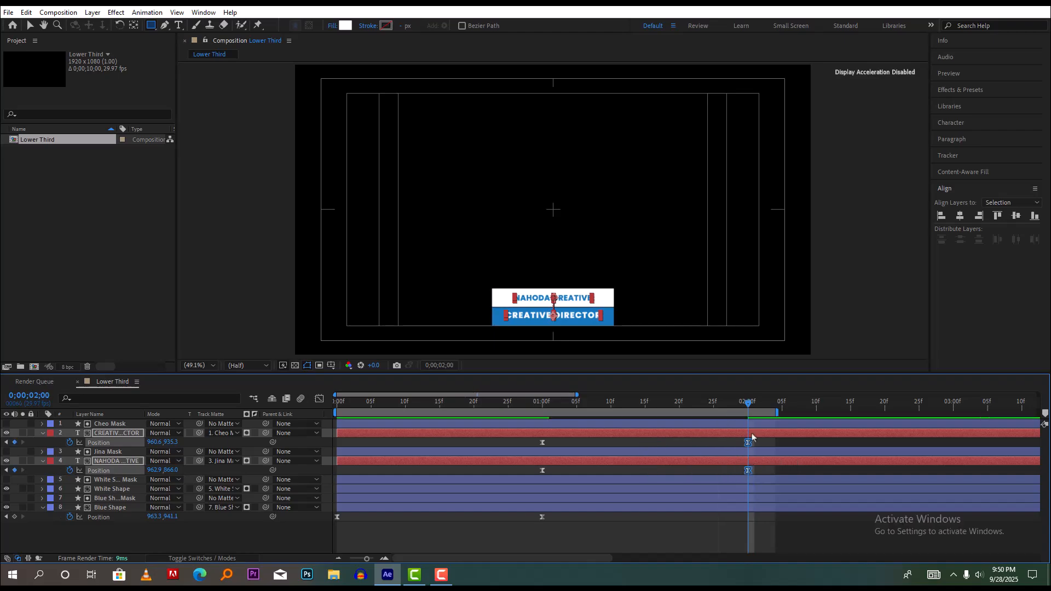
Step: Play the lower third from the start several times to check the slower text reveal
left_click_drag(368, 559, 318, 555)
key("equal")
key("equal")
key("Home")
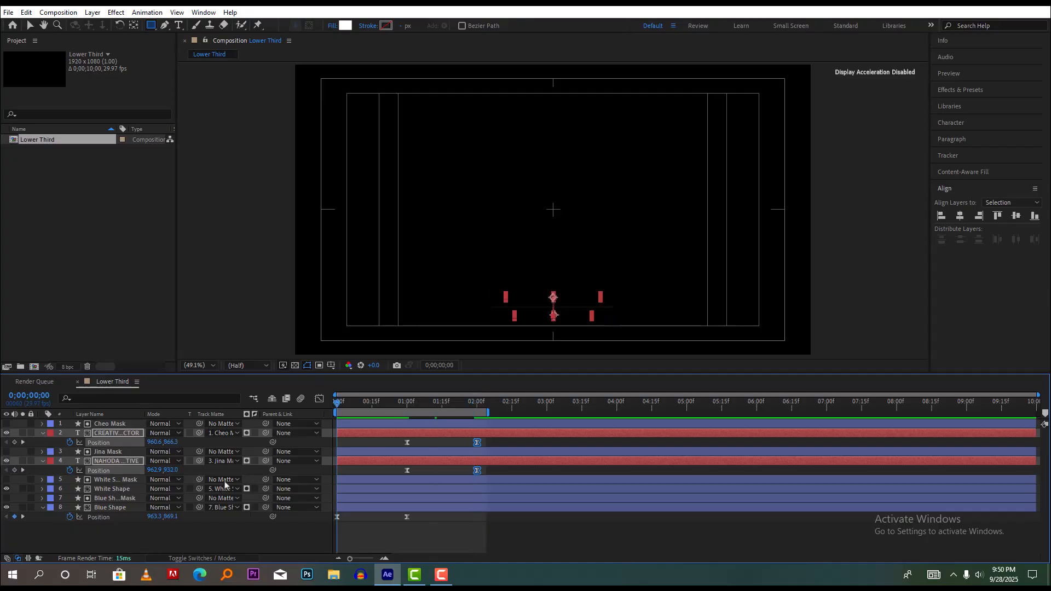
key("space")
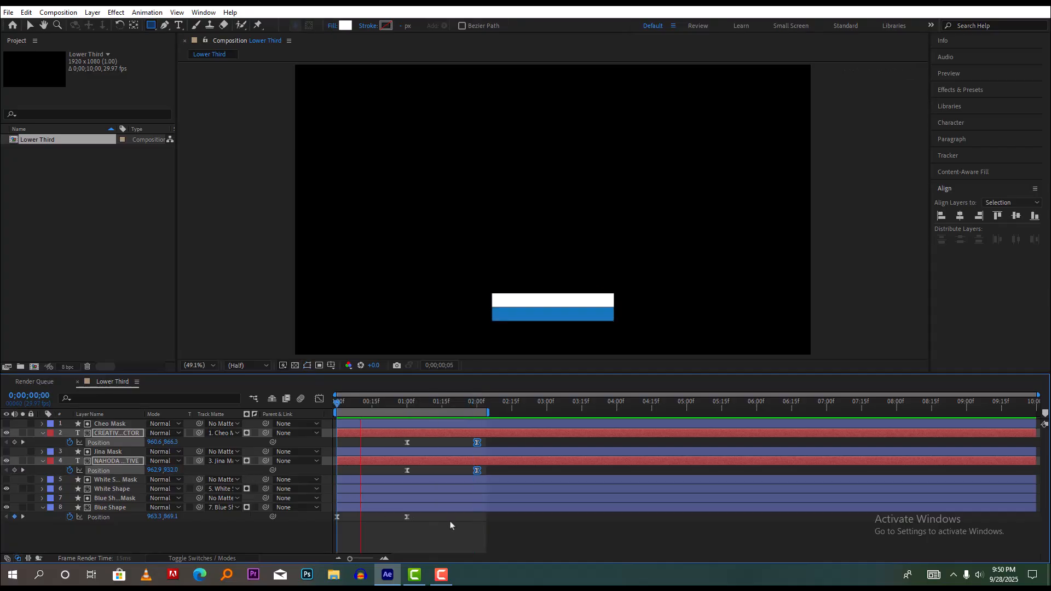
key("space")
key("space")
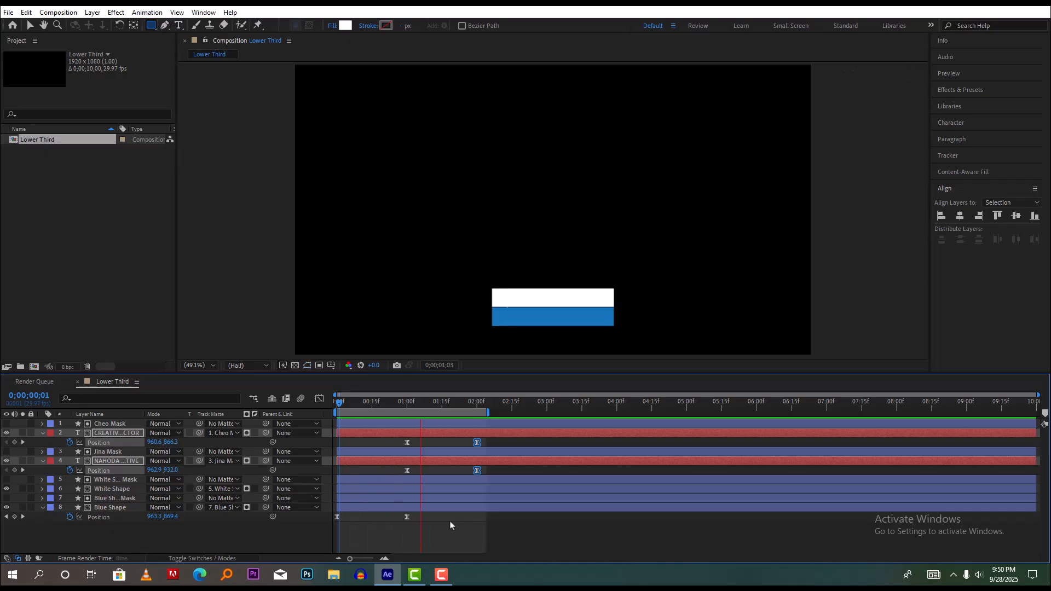
key("space")
key("space")
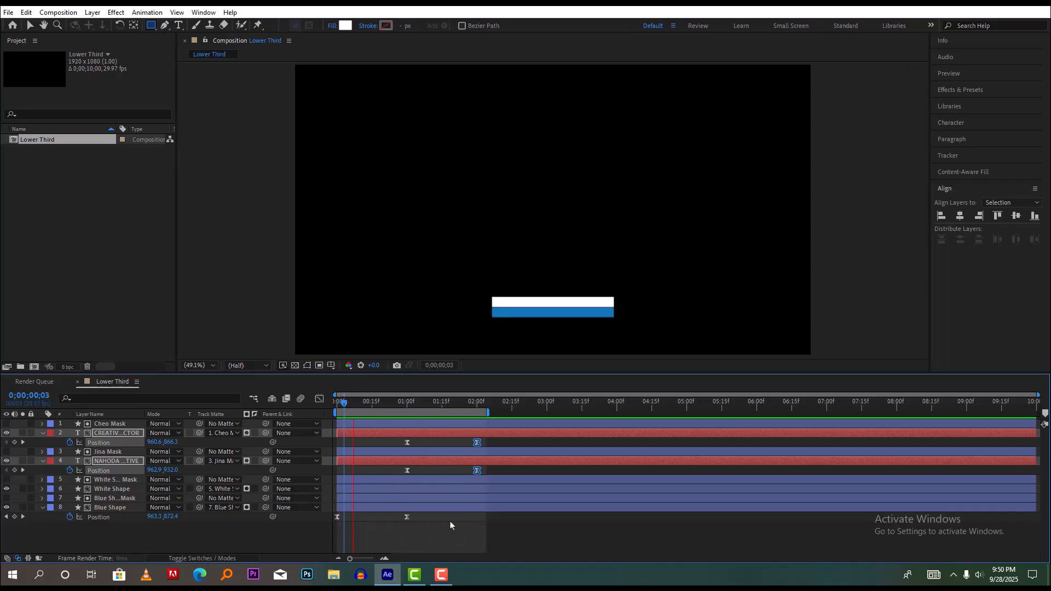
key("space")
key("space")
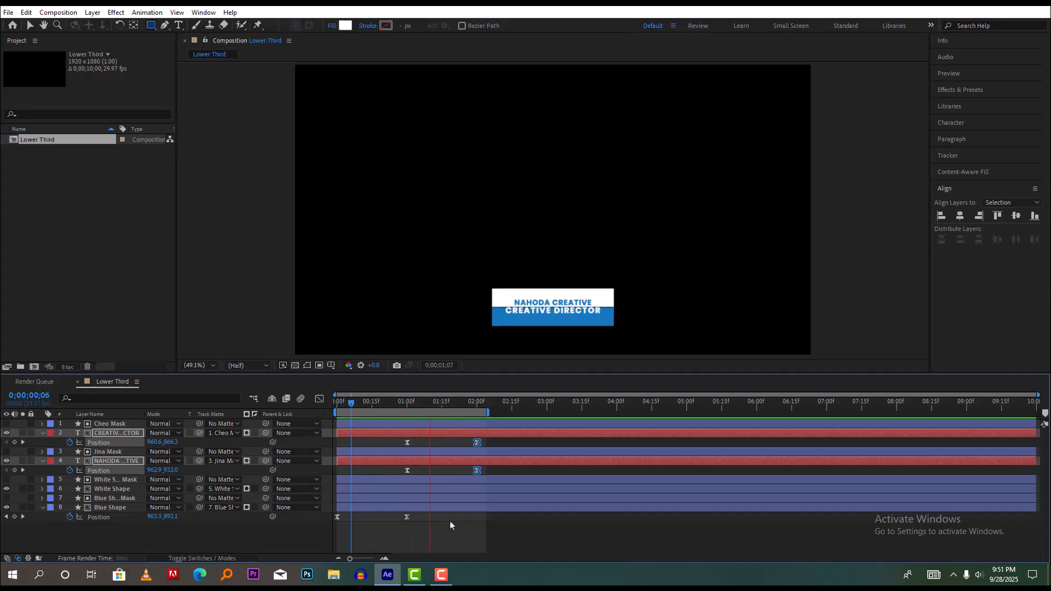
key("space")
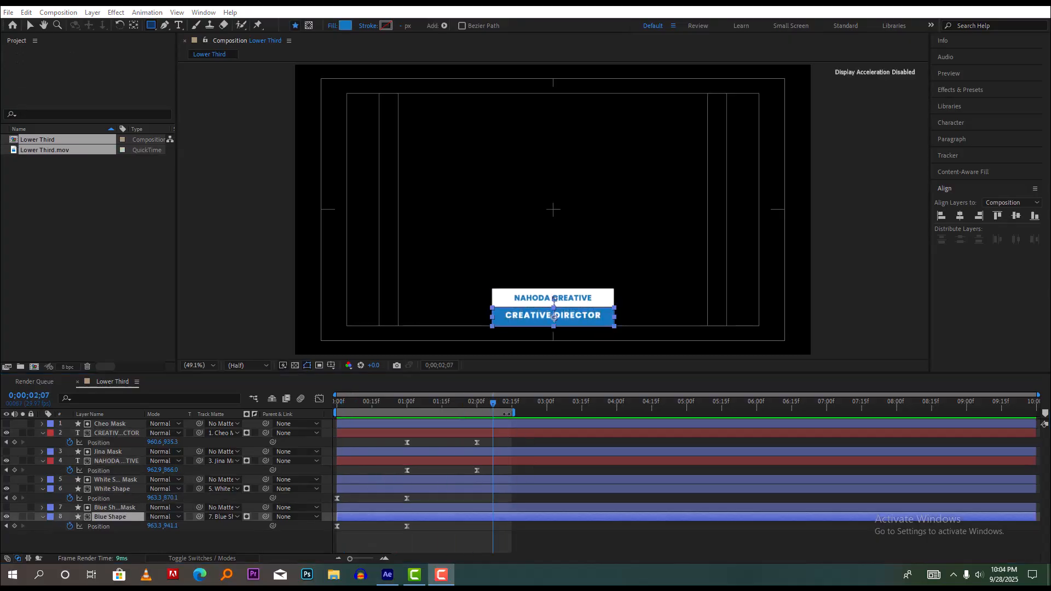
key("Home")
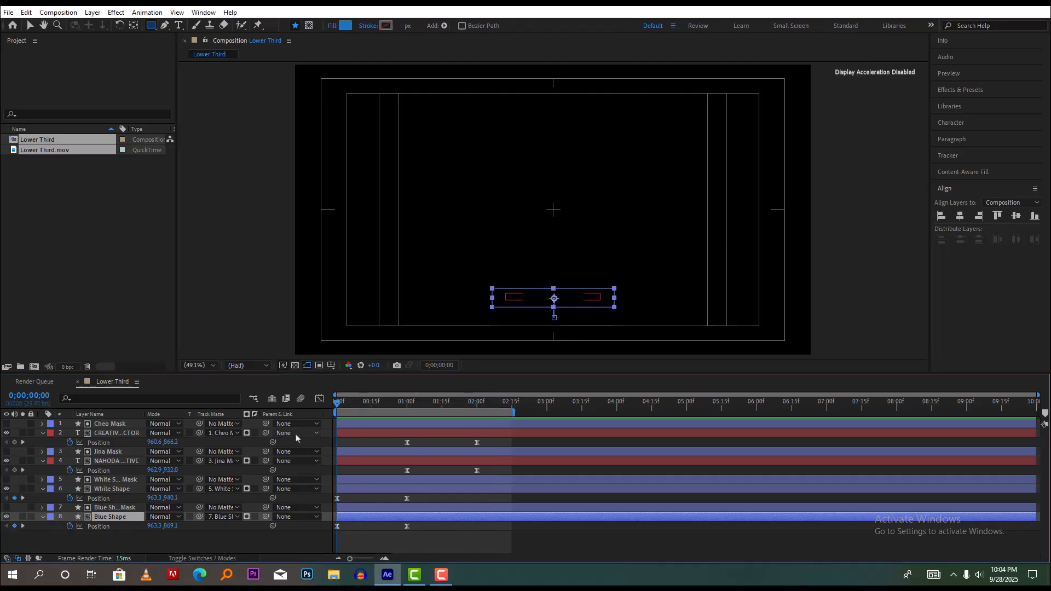
key("space")
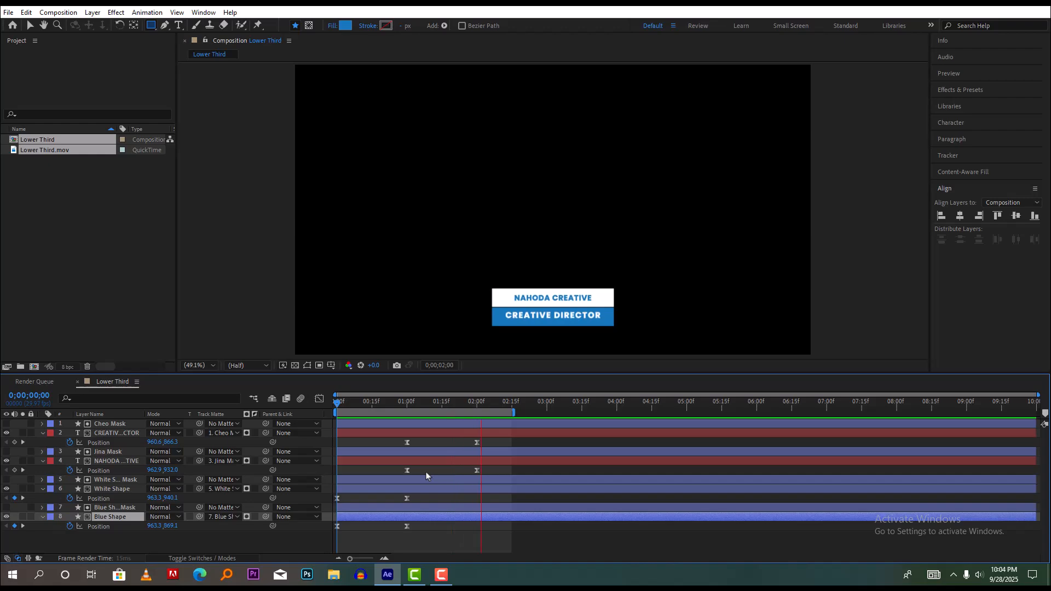
key("space")
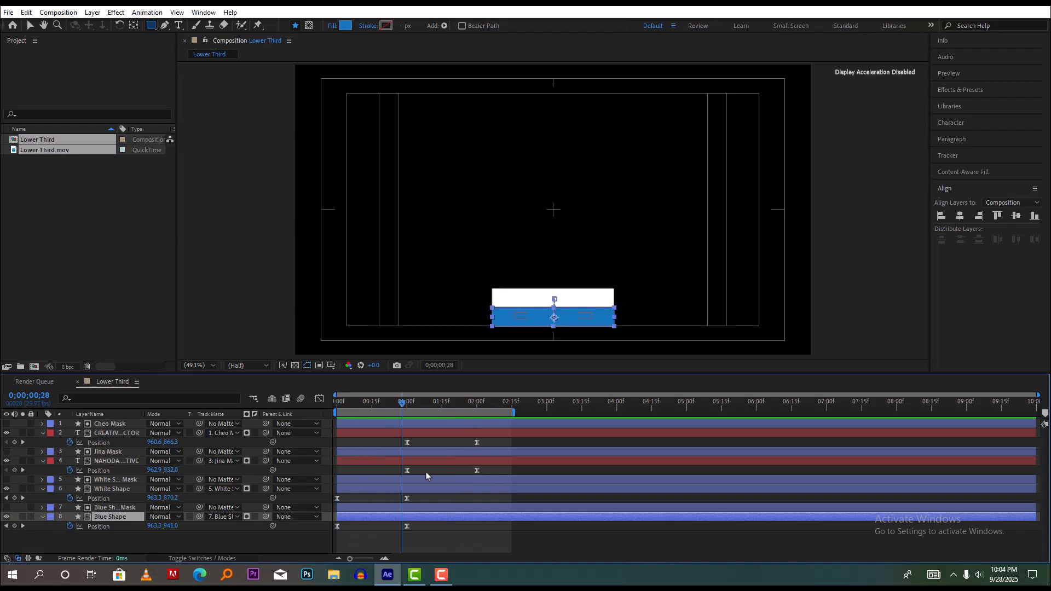
Step: Extend the work area to the composition's end and paste copies of Blue Shape's two Position keyframes at 0;00;09;00
left_click_drag(514, 414, 1037, 413)
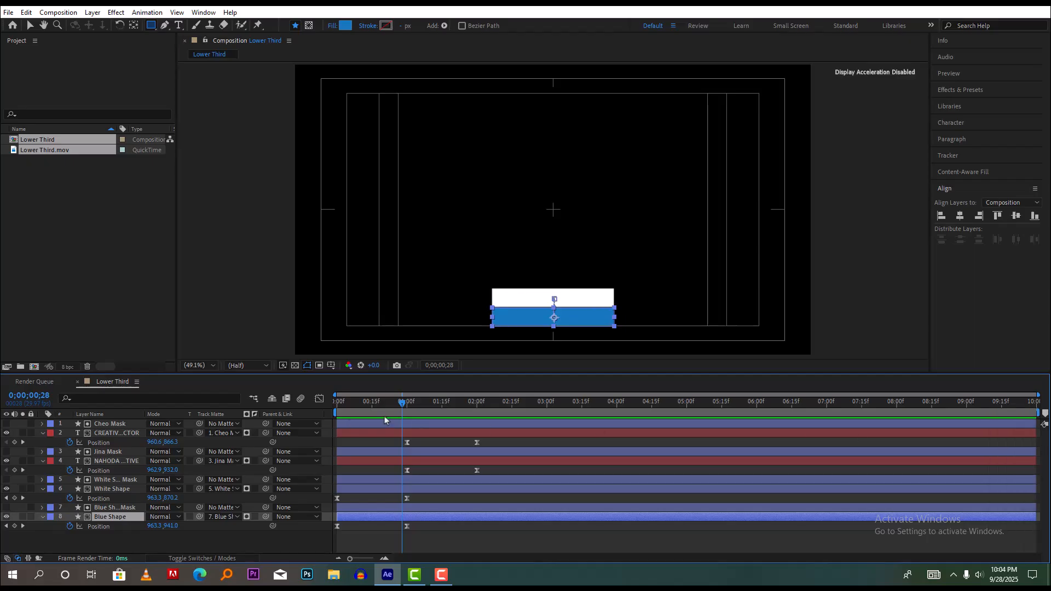
left_click_drag(402, 406, 729, 421)
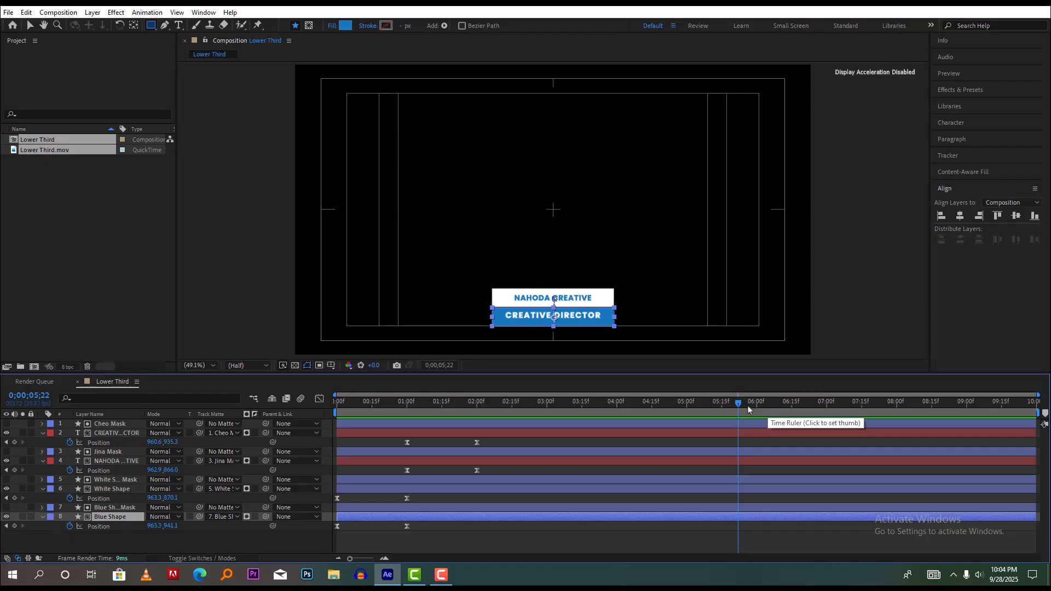
left_click(790, 406)
left_click_drag(793, 415, 898, 414)
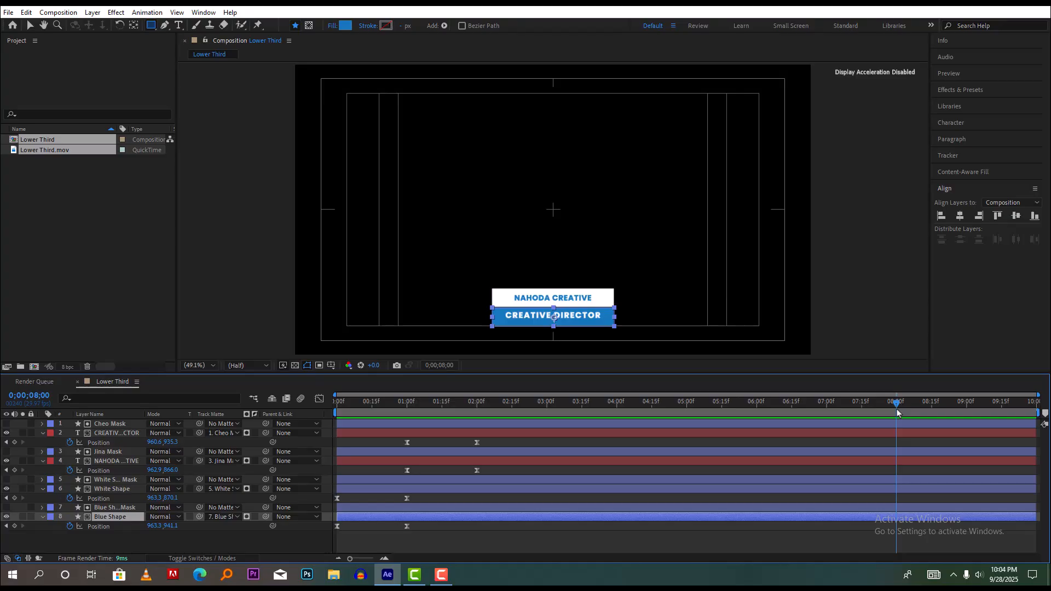
left_click_drag(897, 414, 967, 417)
left_click(415, 532)
left_click_drag(411, 531, 334, 530)
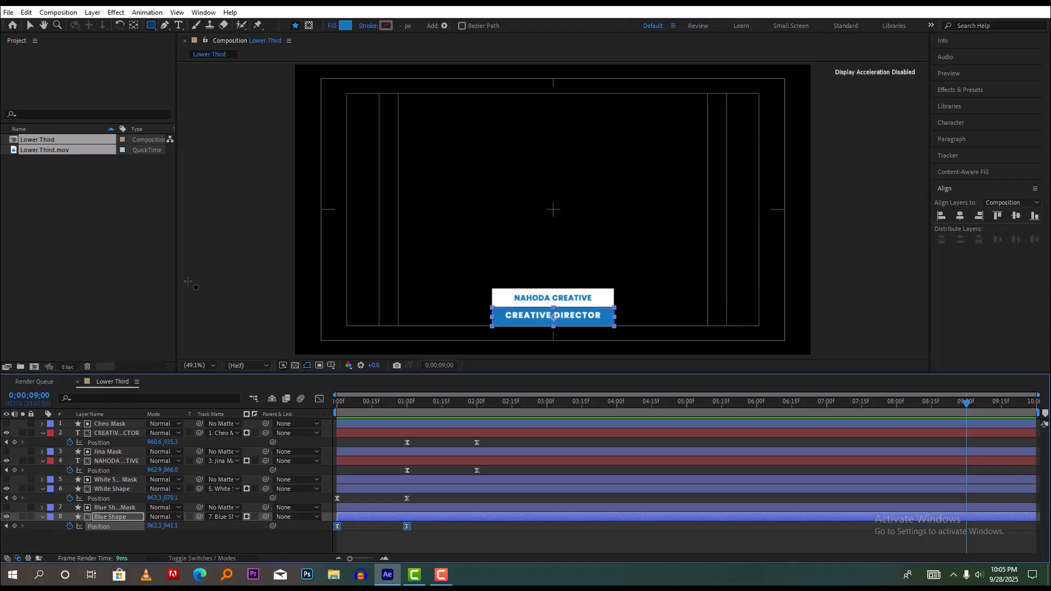
left_click(33, 11)
left_click(66, 77)
left_click(26, 12)
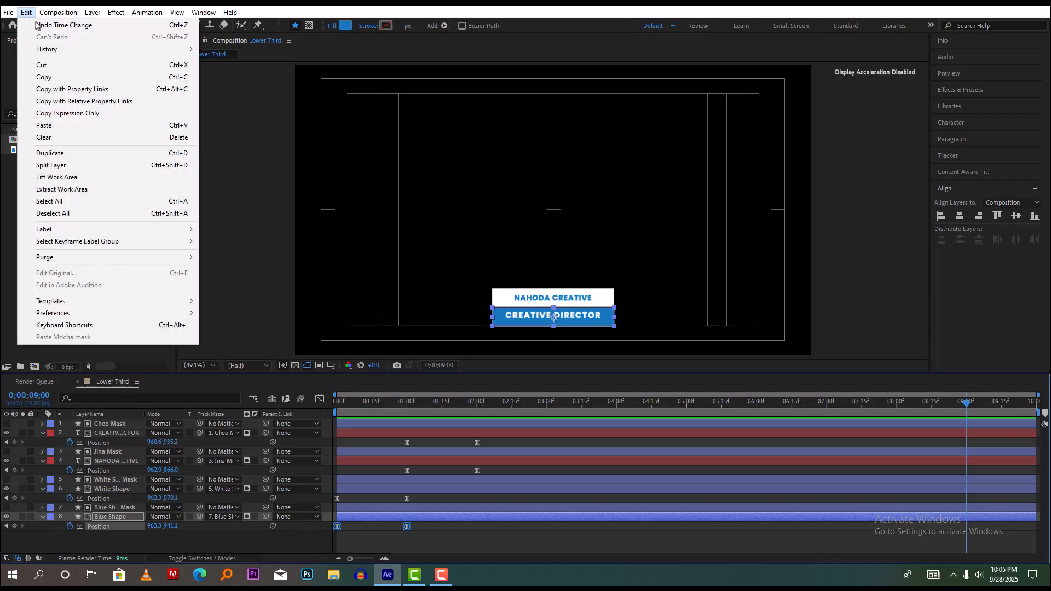
left_click(91, 126)
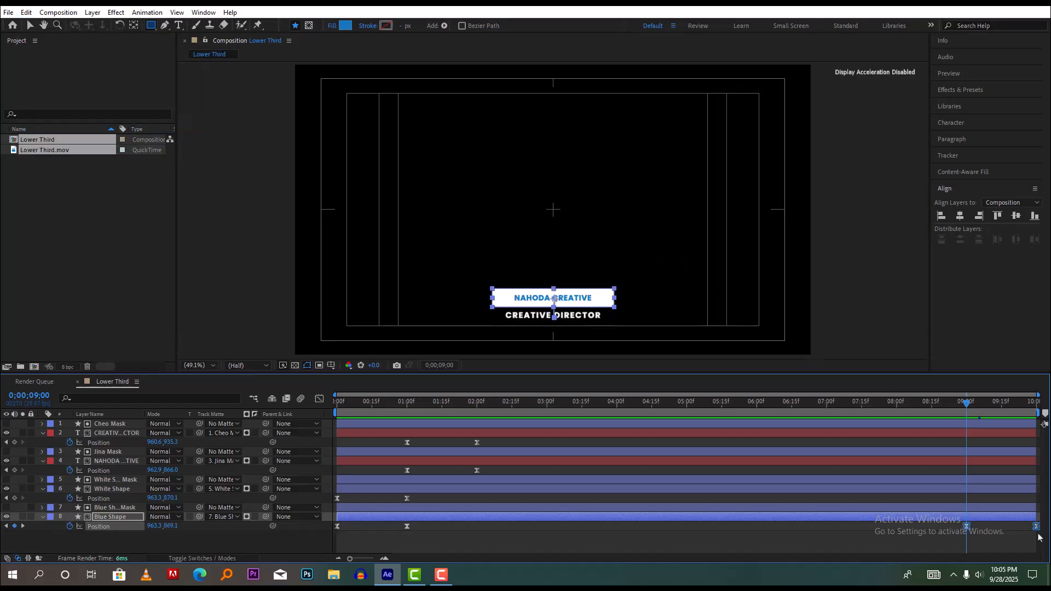
Step: Swap Blue Shape's two pasted Position keyframes, placing Y 941.1 at 0;00;09;00 and Y 869.1 at 0;00;10;00
left_click_drag(1038, 532, 1038, 529)
left_click(1040, 533)
left_click(1037, 527)
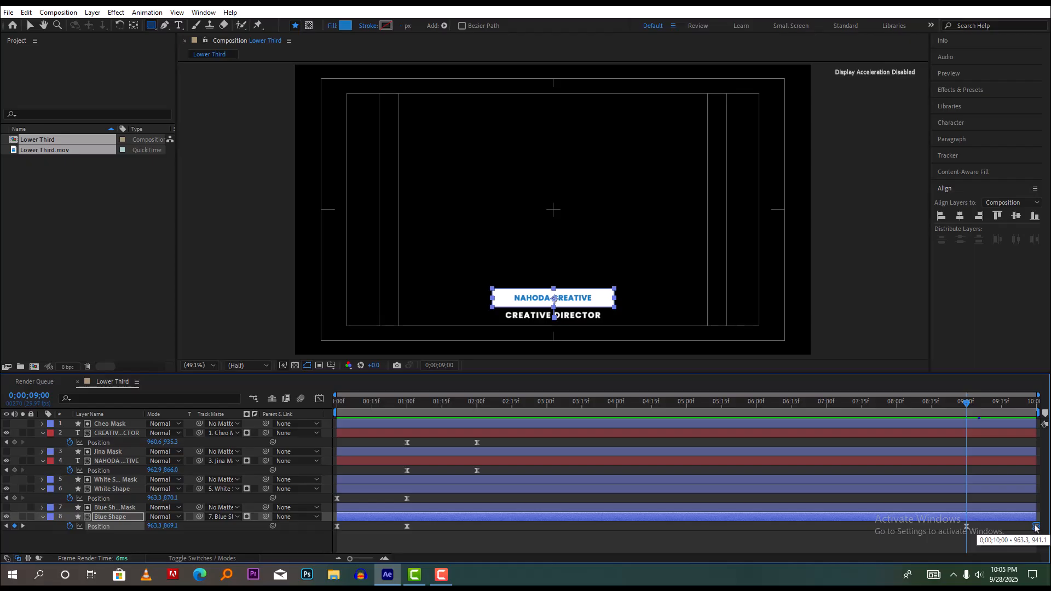
left_click_drag(1036, 527, 898, 535)
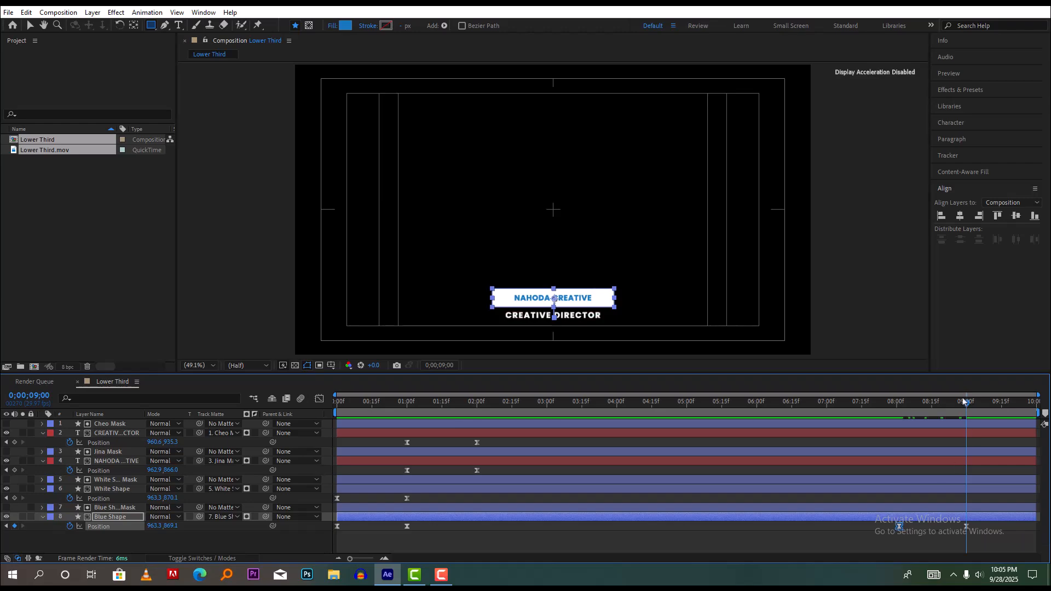
left_click_drag(944, 407, 897, 406)
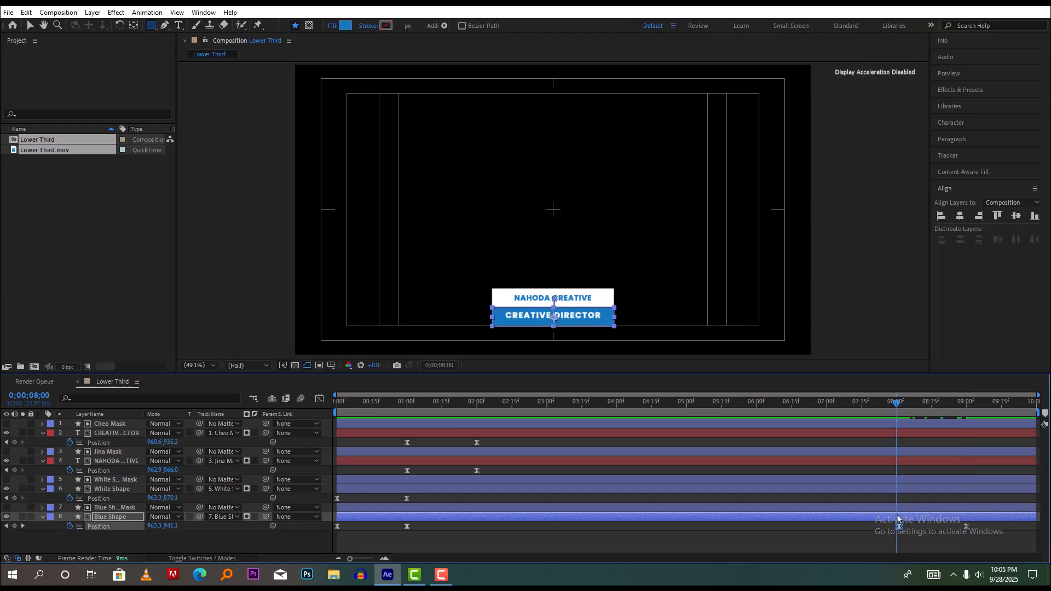
left_click_drag(899, 528, 896, 533)
left_click_drag(989, 533, 892, 529)
left_click_drag(967, 532, 1032, 536)
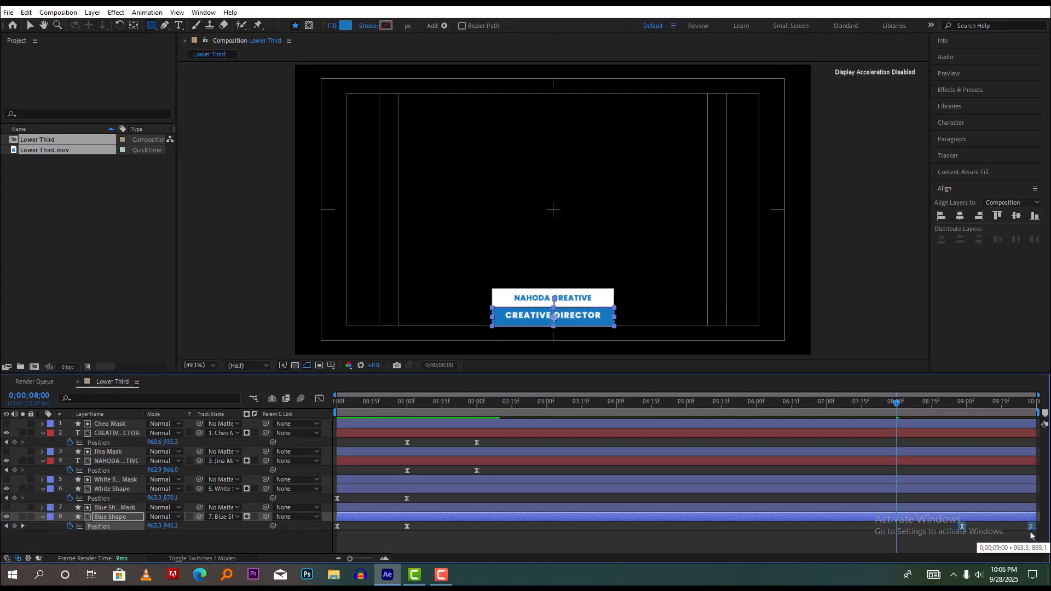
left_click_drag(897, 411, 968, 415)
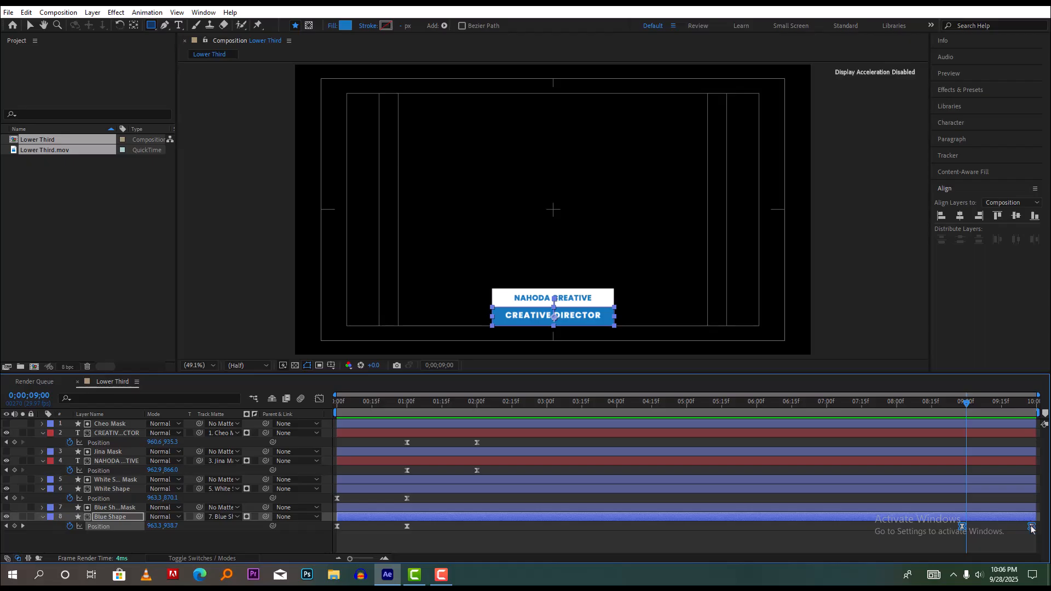
left_click_drag(1033, 529, 1037, 528)
Step: Copy White Shape's two opening Position keyframes and paste them at 0;00;09;00
left_click_drag(419, 501, 335, 502)
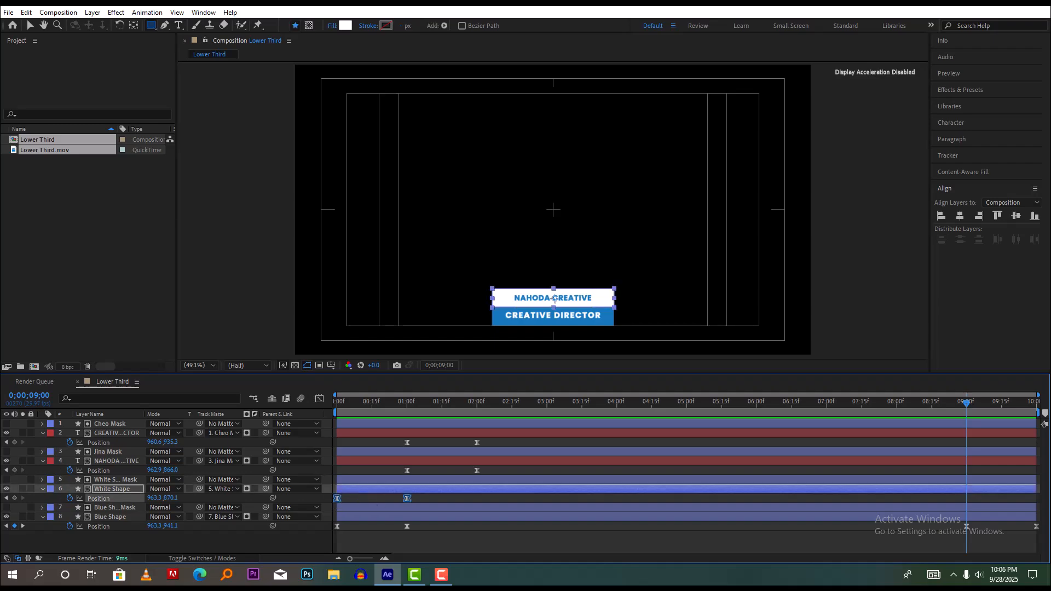
left_click(29, 13)
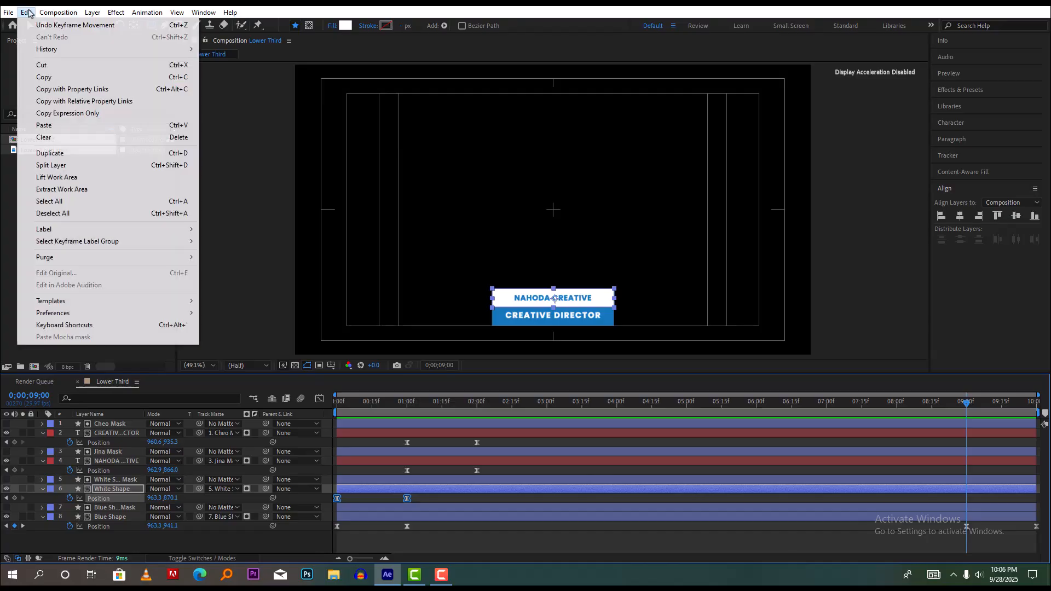
left_click(49, 78)
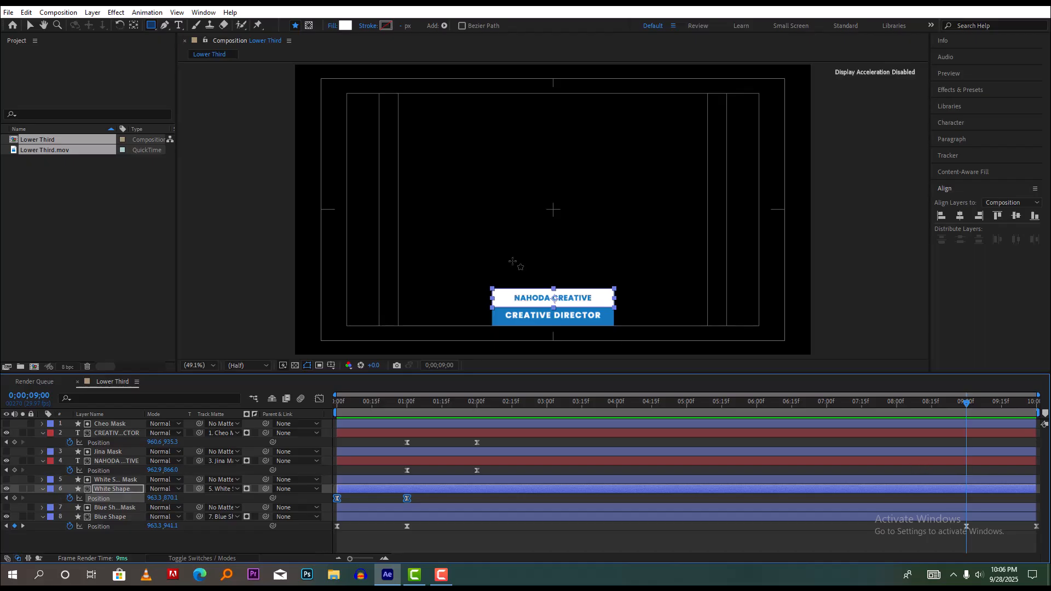
left_click(25, 12)
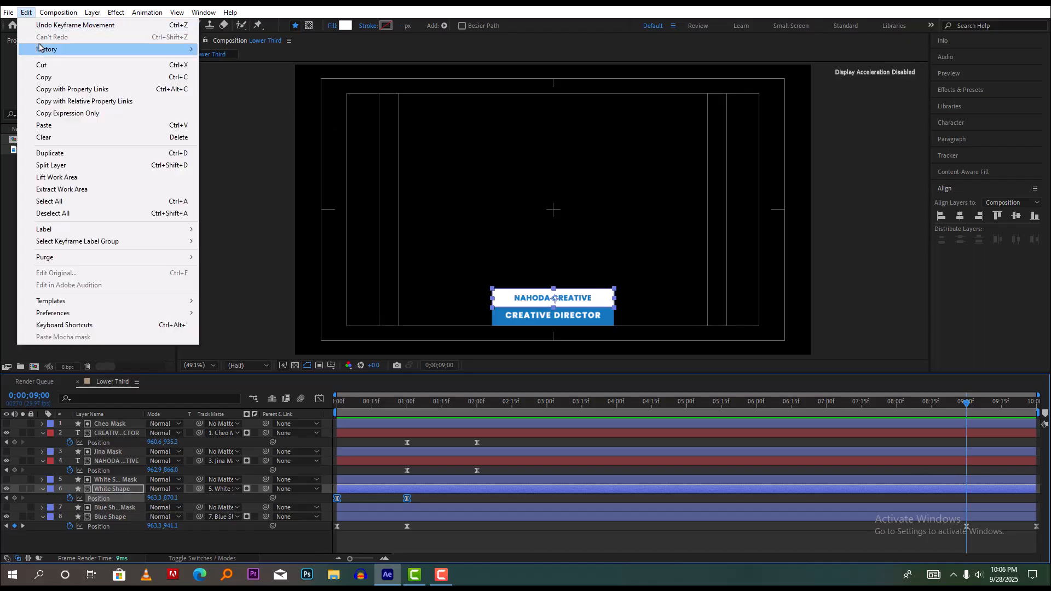
left_click(45, 124)
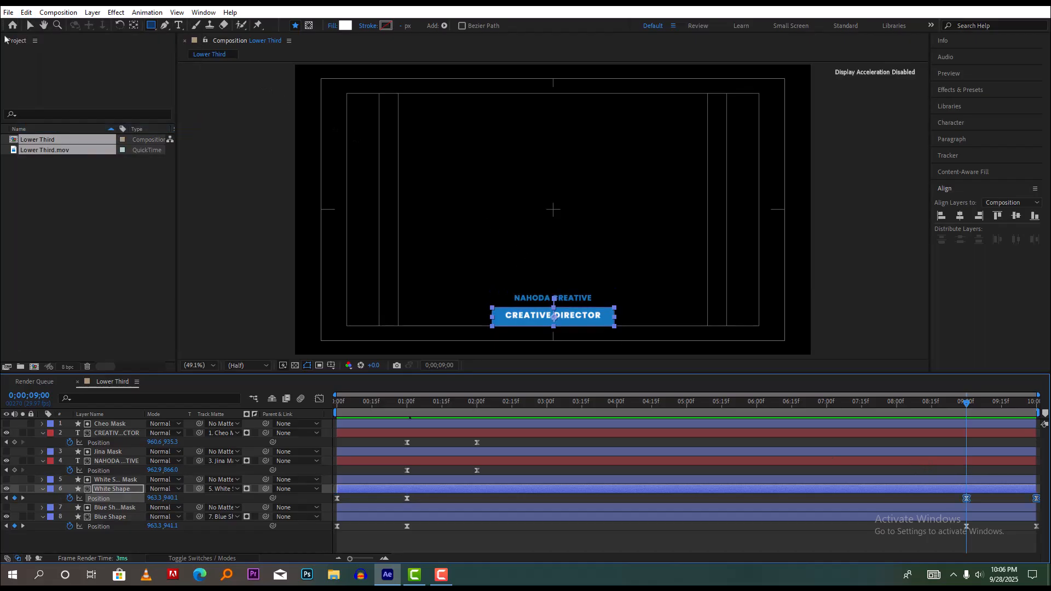
Step: Swap White Shape's two pasted Position keyframes, placing Y 870.1 at 0;00;09;00 and Y 940.1 at 0;00;10;00
left_click(1018, 498)
left_click(1037, 499)
double_click(1037, 499)
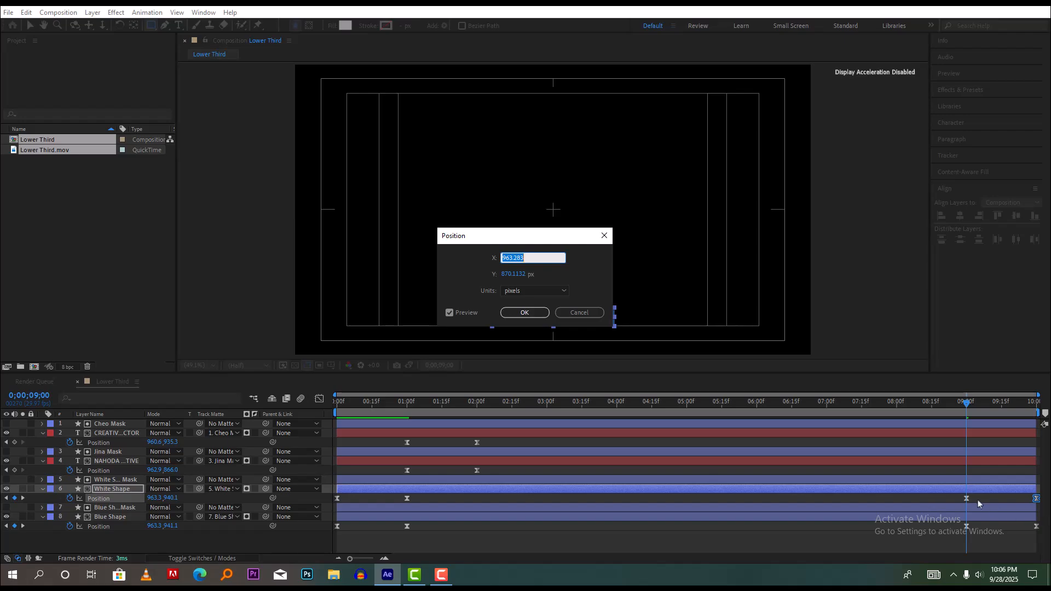
left_click(581, 313)
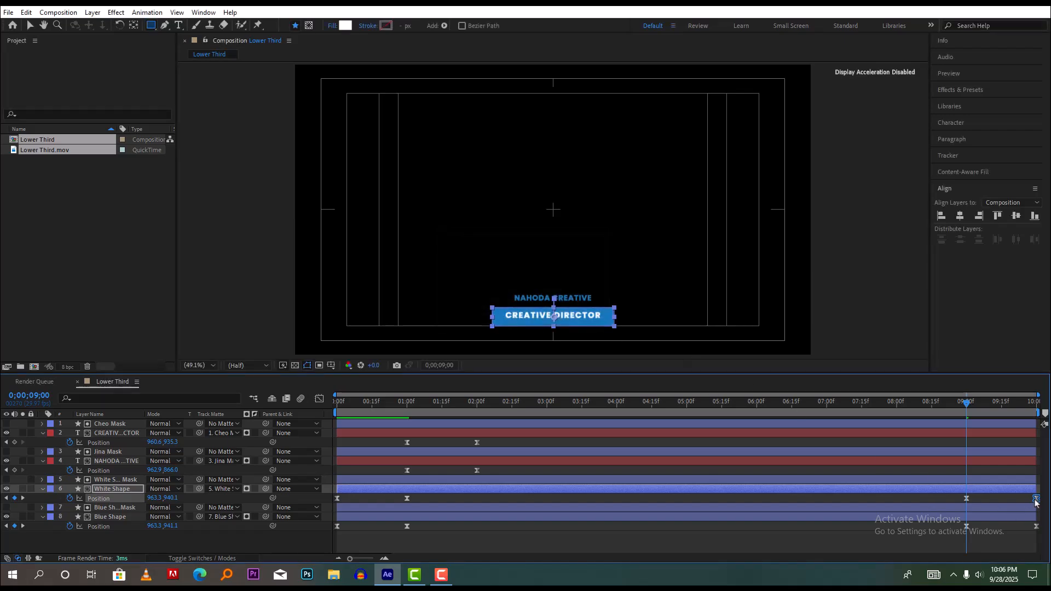
left_click_drag(894, 498, 890, 499)
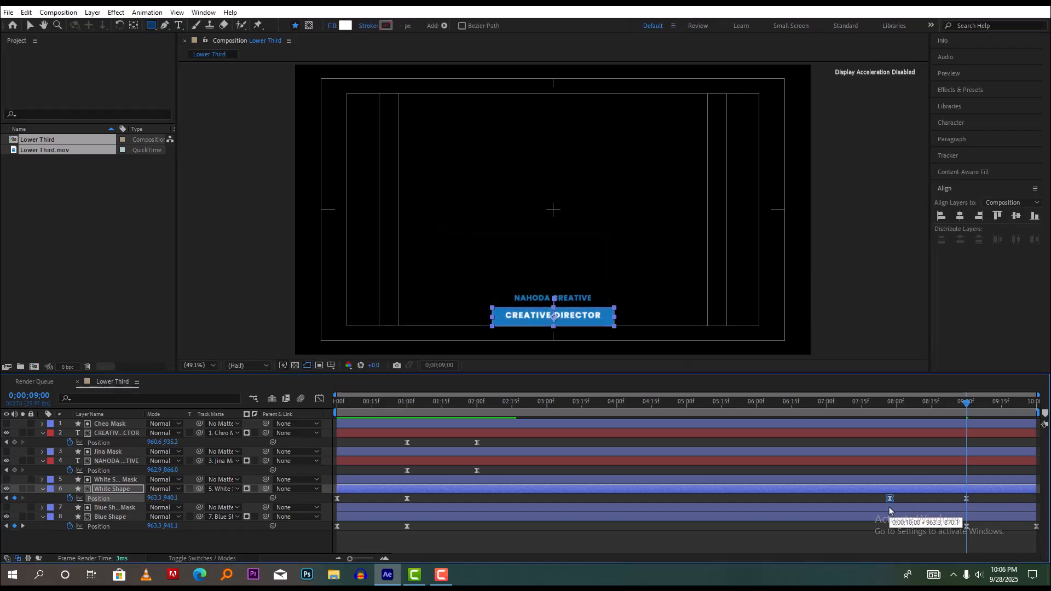
left_click(968, 498)
left_click_drag(967, 498, 1035, 513)
left_click_drag(968, 416, 1033, 444)
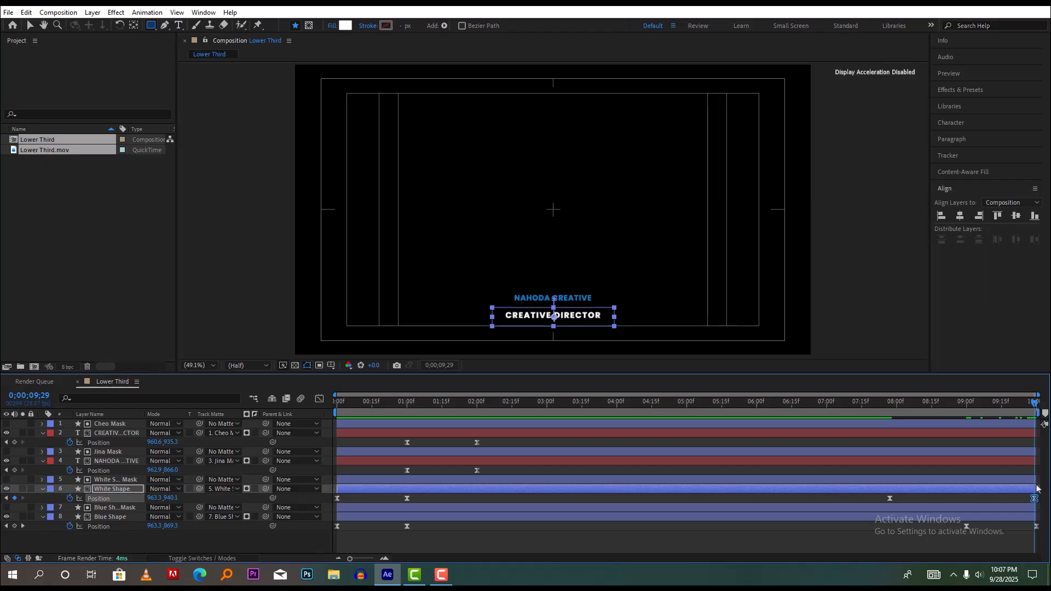
left_click_drag(1035, 498, 1039, 501)
left_click(893, 499)
left_click_drag(891, 499, 967, 514)
Step: Play the composition from 0;00;09;00 to check how the white and blue bars exit
left_click_drag(1036, 410, 964, 429)
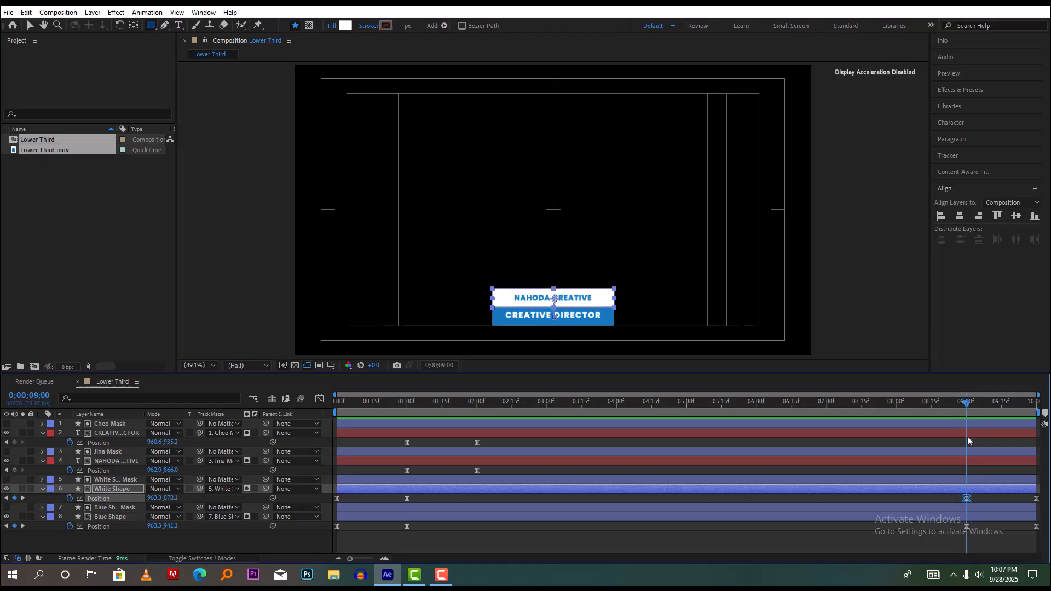
key("space")
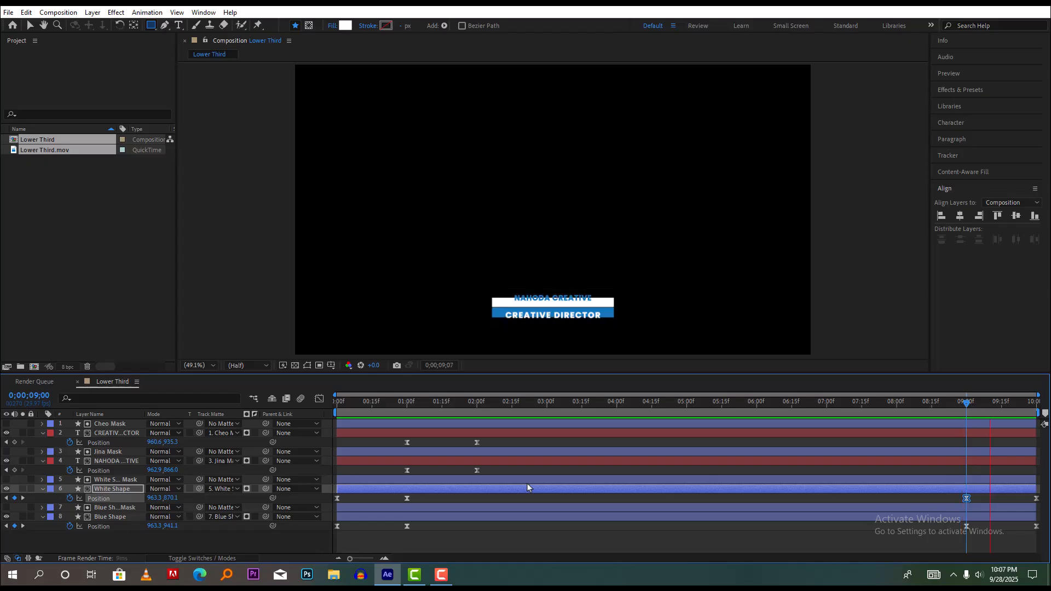
key("space")
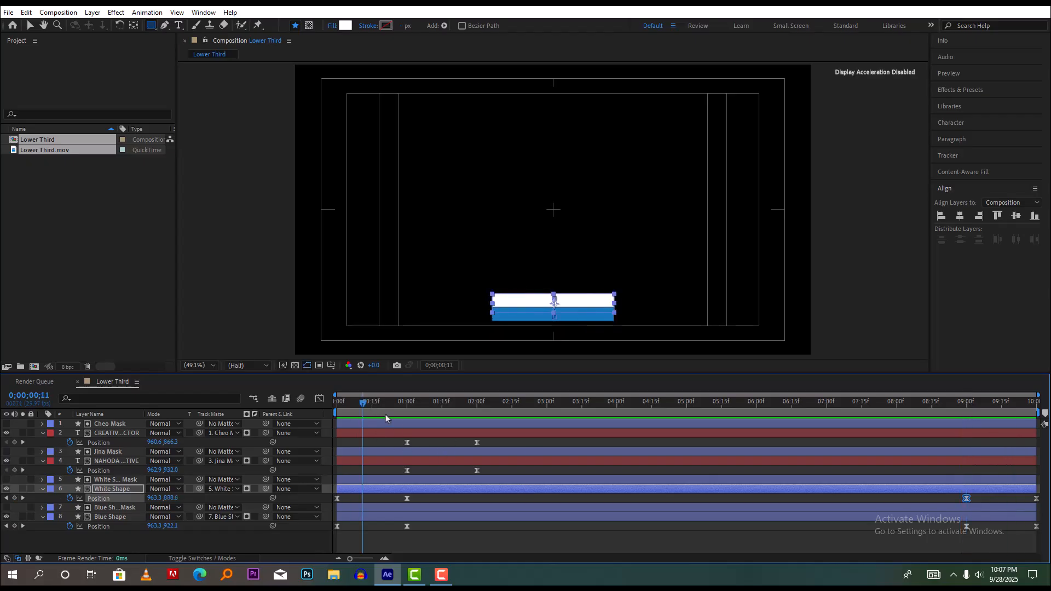
Step: Copy the NAHODA CREATIVE text layer's two opening Position keyframes and paste them at 0;00;08;00
left_click_drag(366, 405, 898, 502)
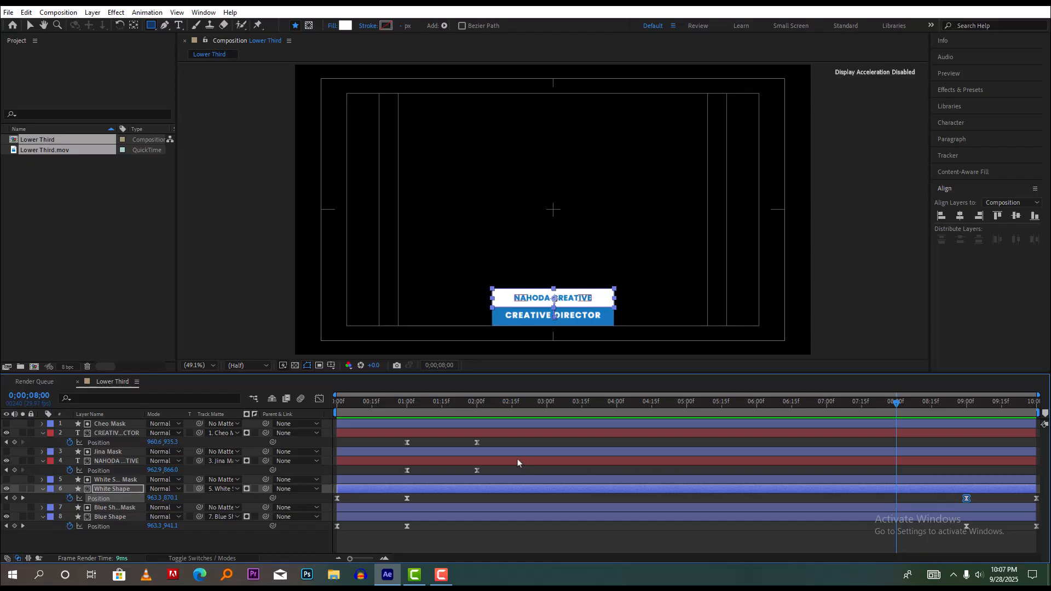
left_click_drag(492, 469, 407, 473)
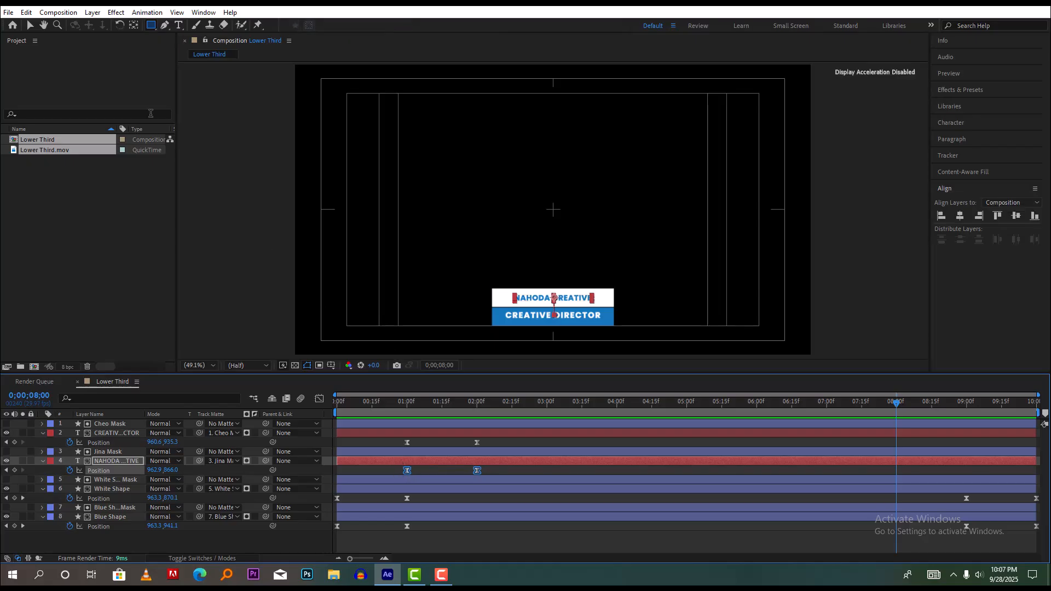
left_click(26, 12)
left_click(62, 78)
left_click(25, 12)
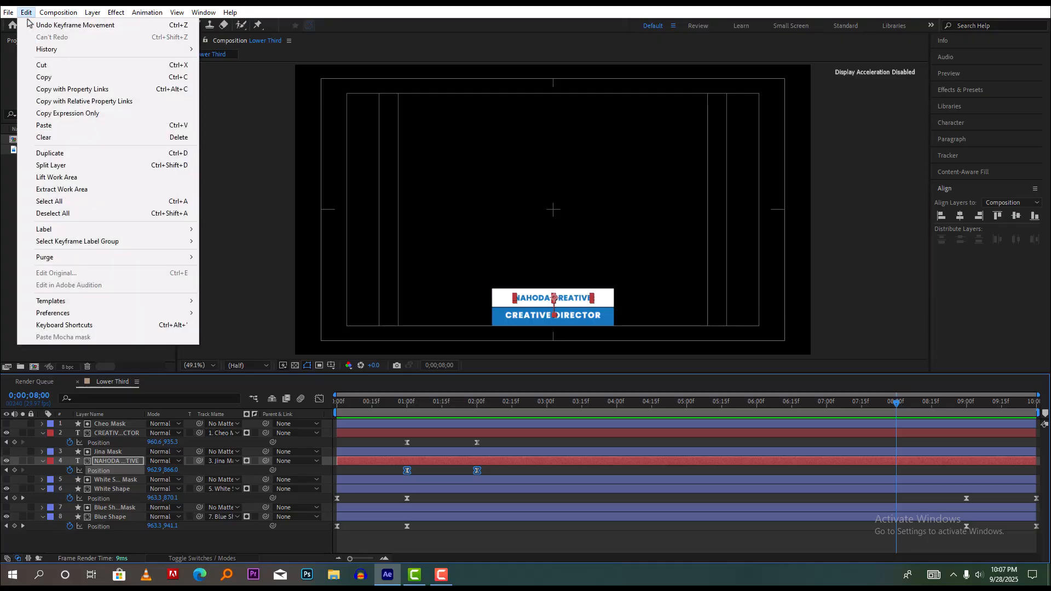
left_click(77, 129)
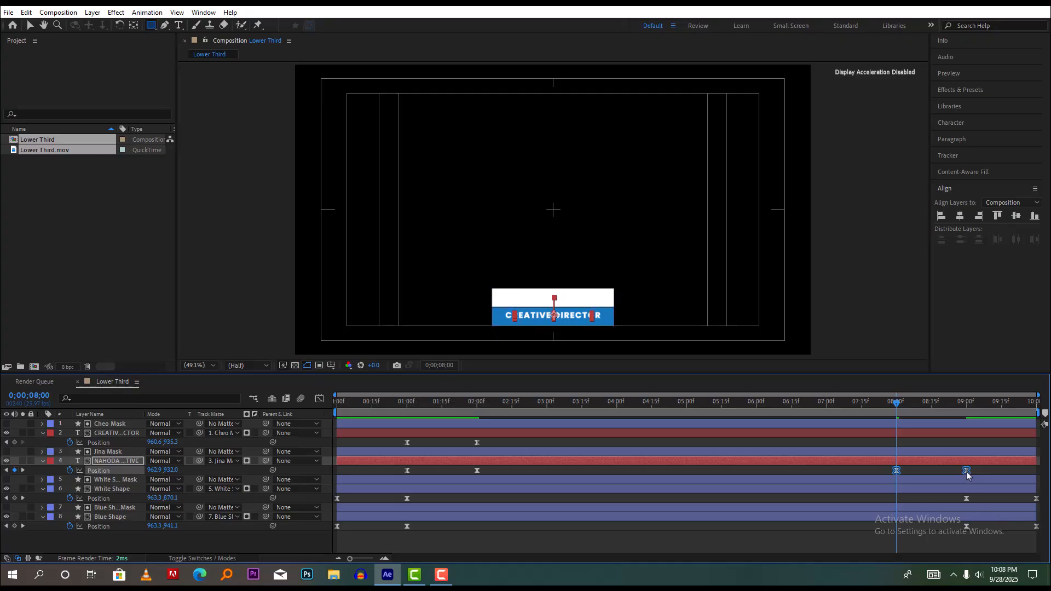
Step: Swap the NAHODA CREATIVE layer's two pasted Position keyframes, placing Y 866.0 at 0;00;08;00 and Y 932.0 at 0;00;09;01
mouse_move(968, 472)
left_mouse_down()
mouse_move(898, 472)
mouse_move(972, 474)
left_mouse_up()
left_click(978, 475)
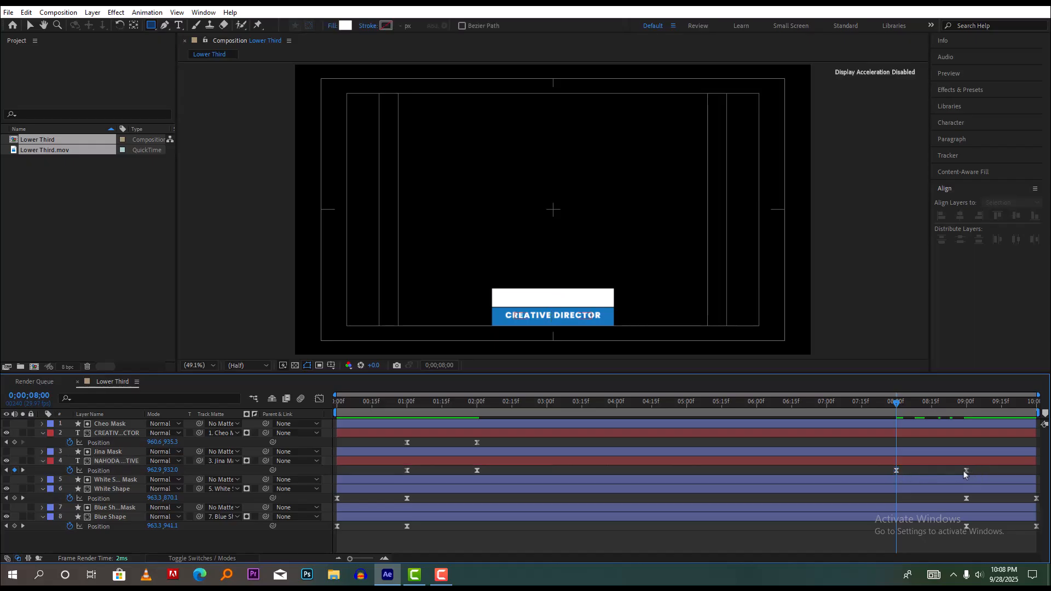
left_click_drag(966, 472, 897, 476)
left_click(901, 472)
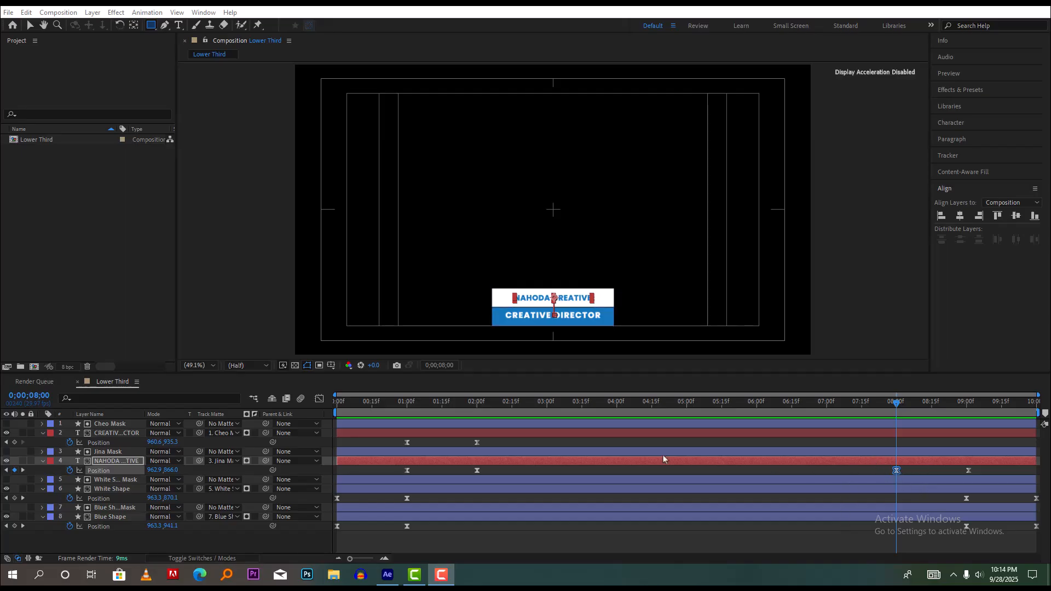
Step: Copy the CREATIVE DIRECTOR text layer's two opening Position keyframes and paste them at 0;00;08;00
left_click_drag(488, 443, 398, 451)
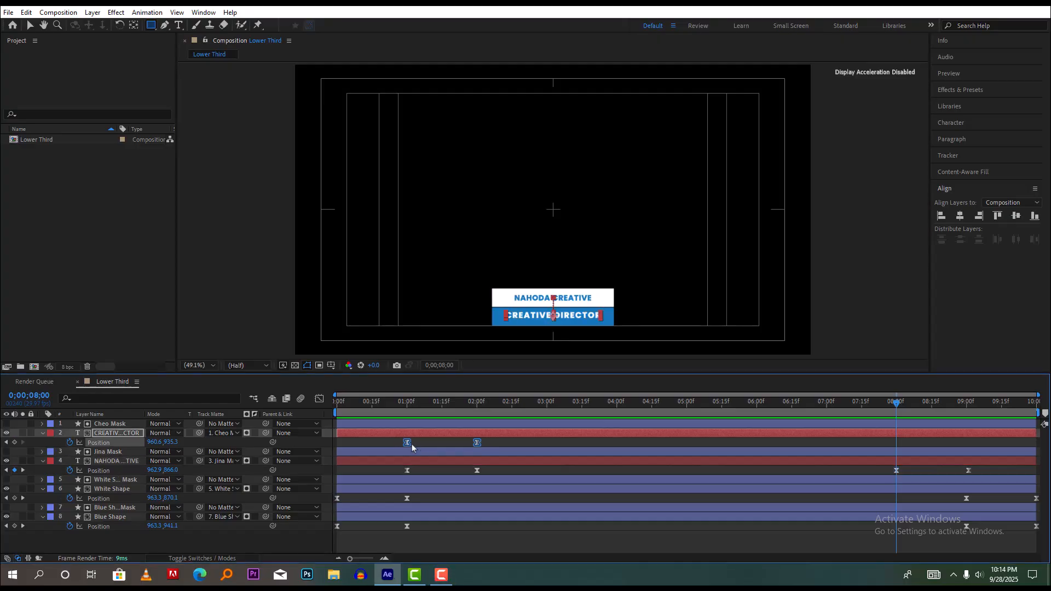
left_click(27, 12)
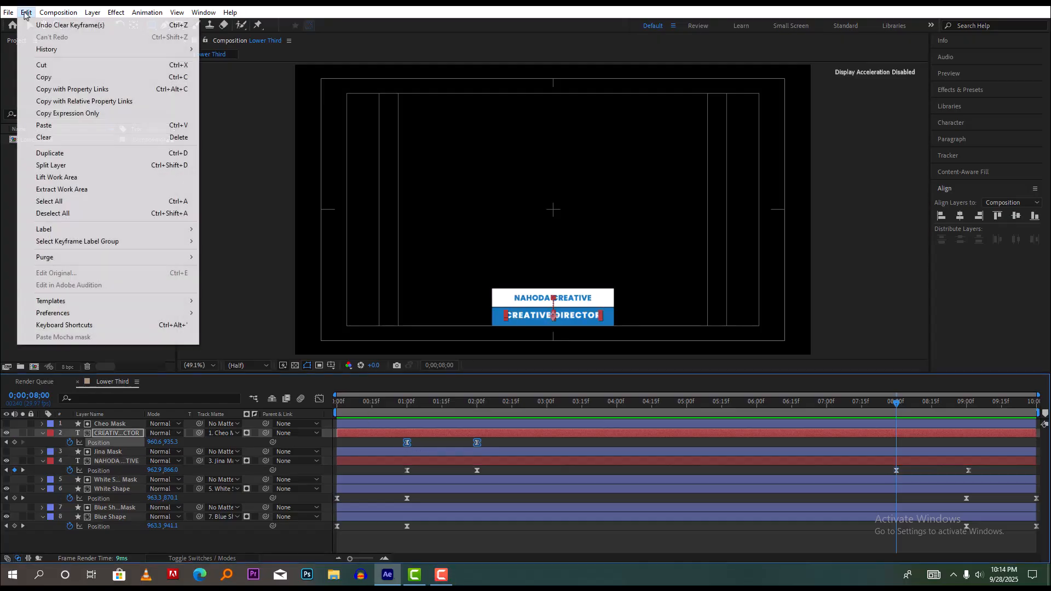
left_click(63, 79)
left_click(24, 13)
left_click(45, 126)
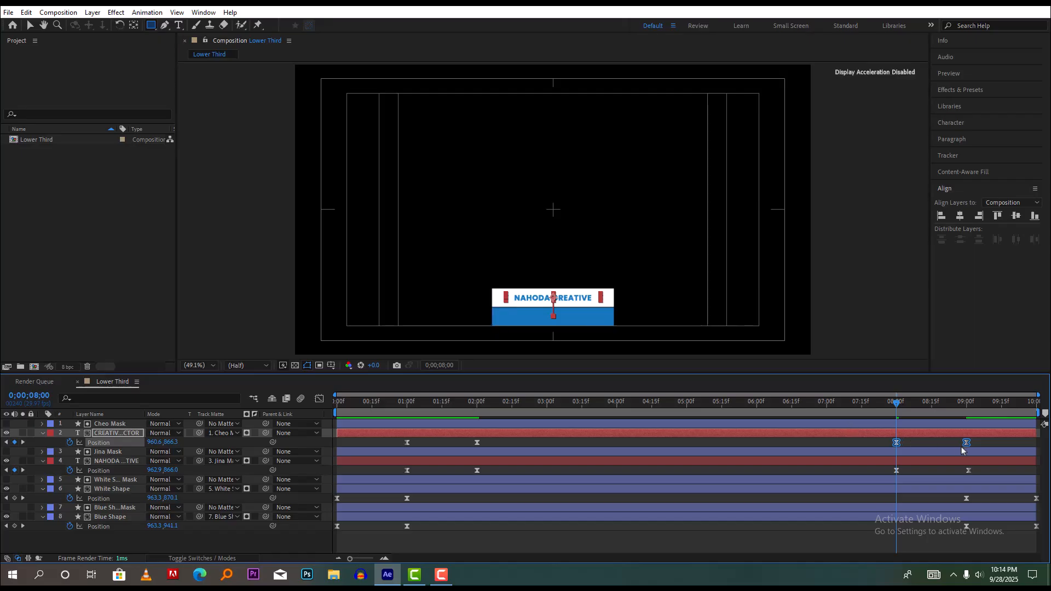
Step: Swap the CREATIVE DIRECTOR layer's two pasted Position keyframes, placing Y 935.3 at 0;00;08;00 and Y 866.3 at 0;00;09;01
left_click_drag(967, 444, 896, 459)
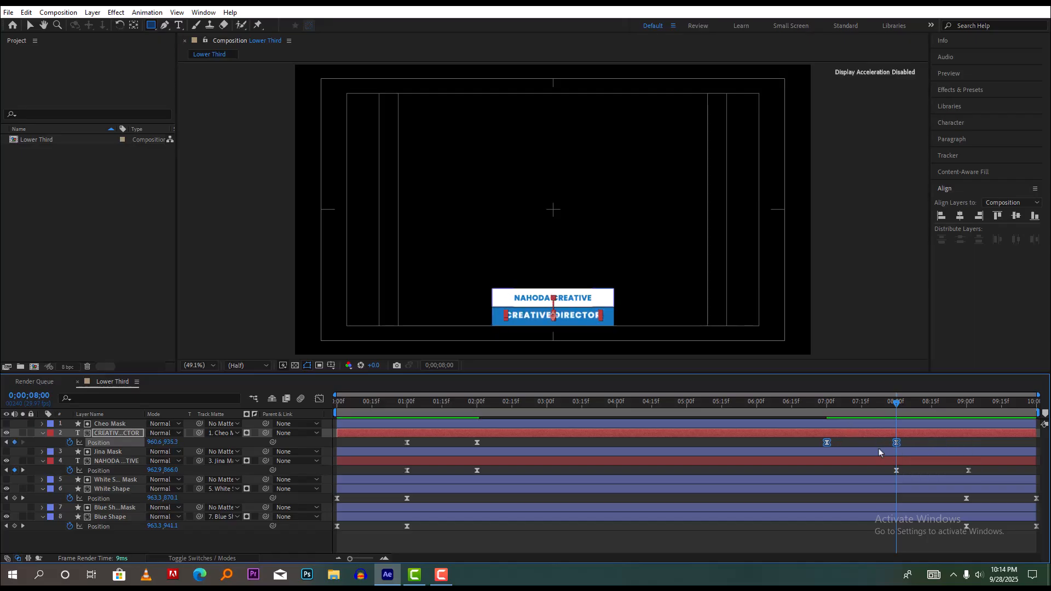
left_click(867, 448)
left_click_drag(828, 443, 972, 448)
left_click_drag(929, 413, 969, 419)
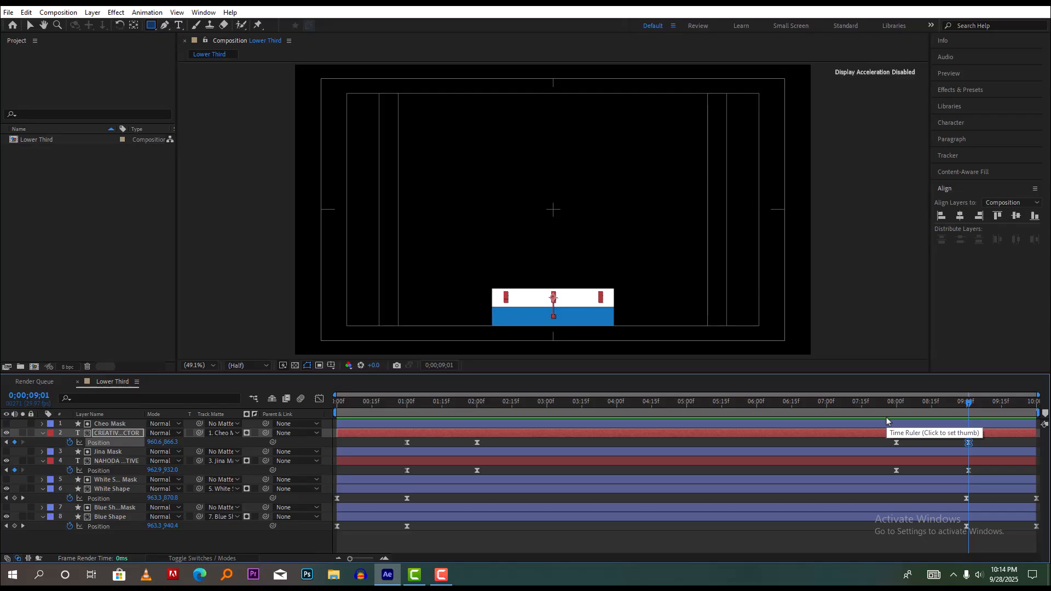
Step: Play the composition from 0;00;07;27 to check how the text and bars exit
left_click_drag(961, 415, 890, 447)
key("space")
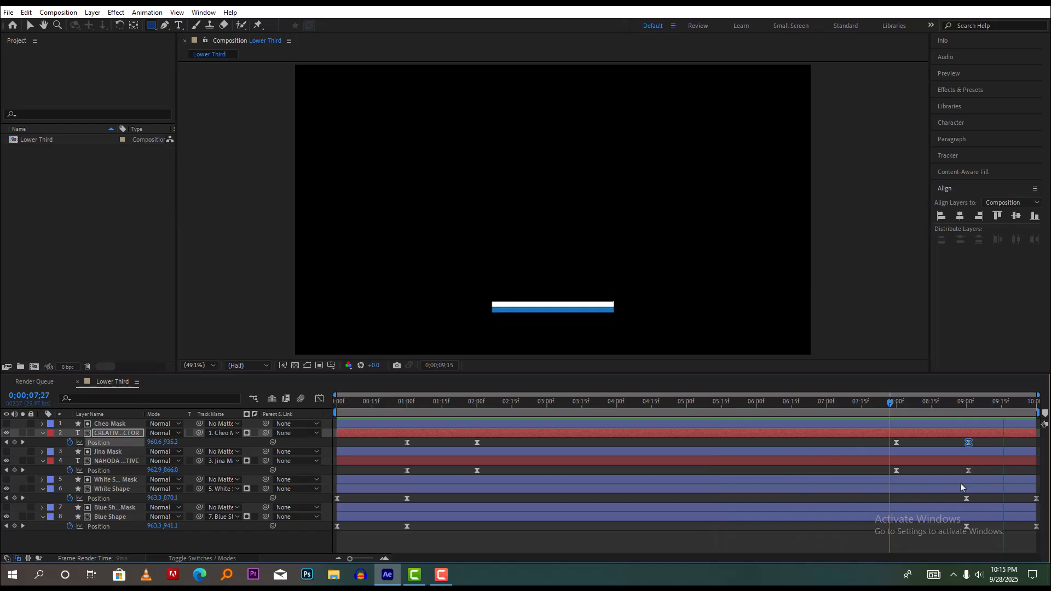
key("space")
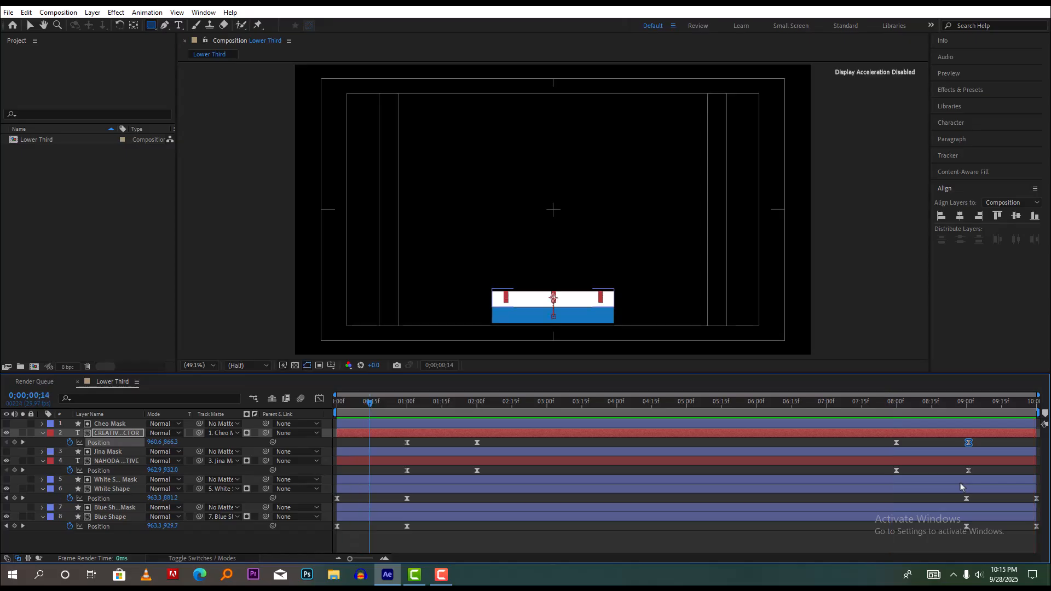
left_click(760, 408)
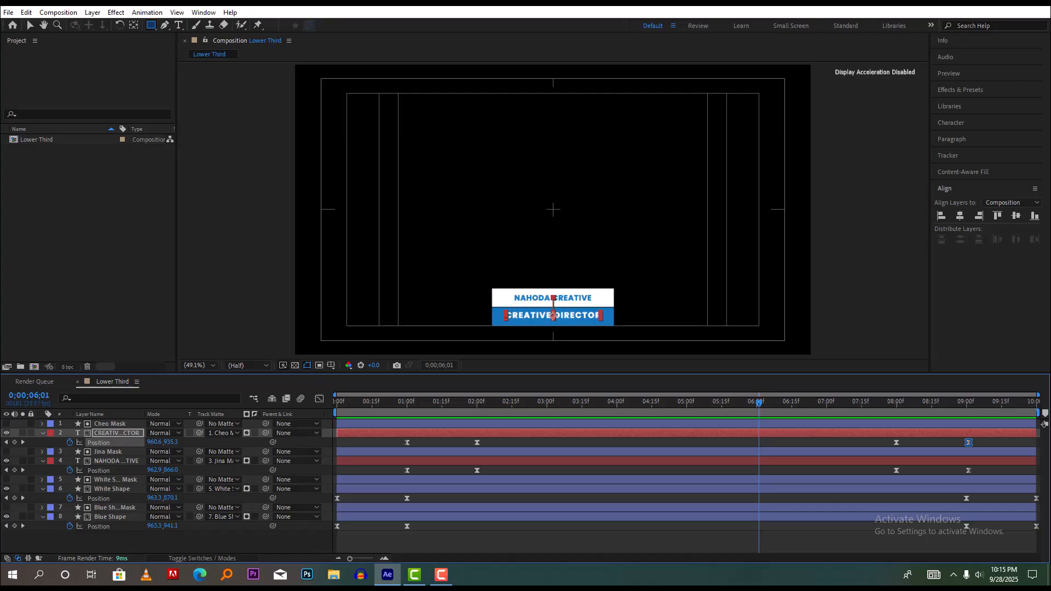
Step: Queue the Lower Third composition as a pre-render with render settings of Best quality and Full resolution
left_click(56, 13)
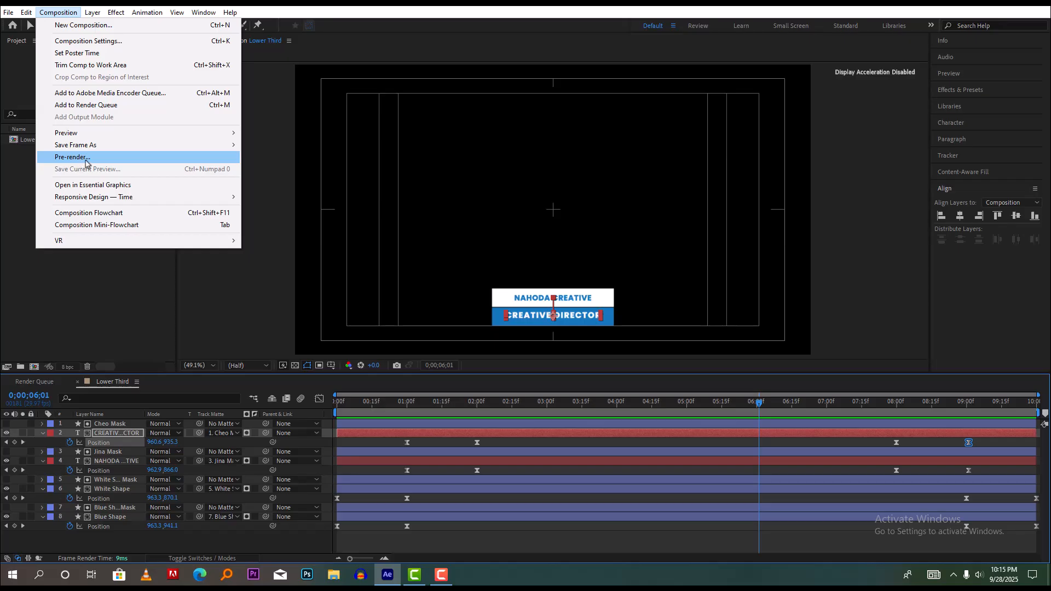
left_click(77, 159)
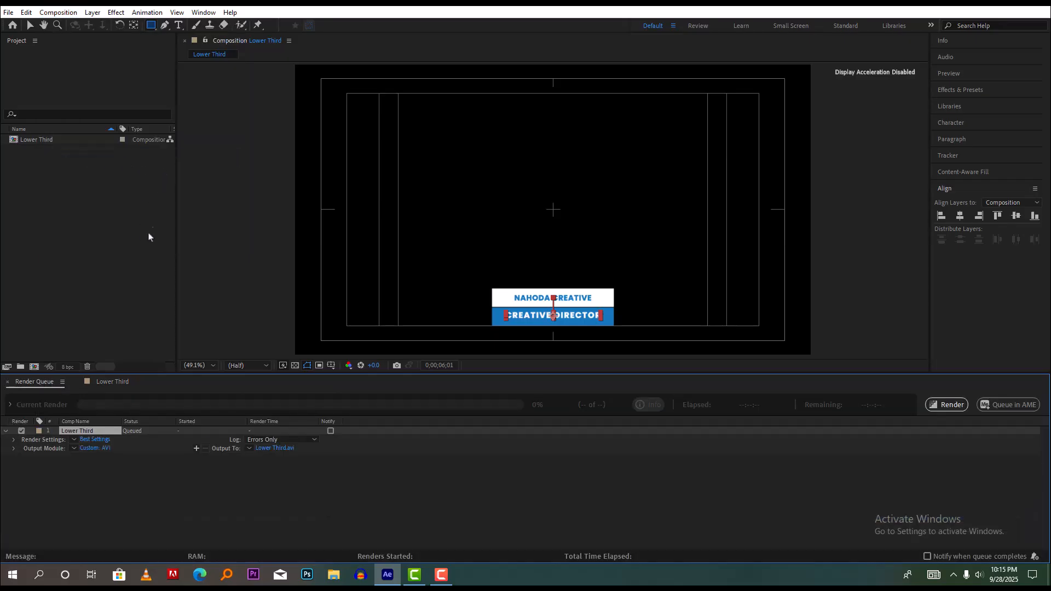
left_click(102, 440)
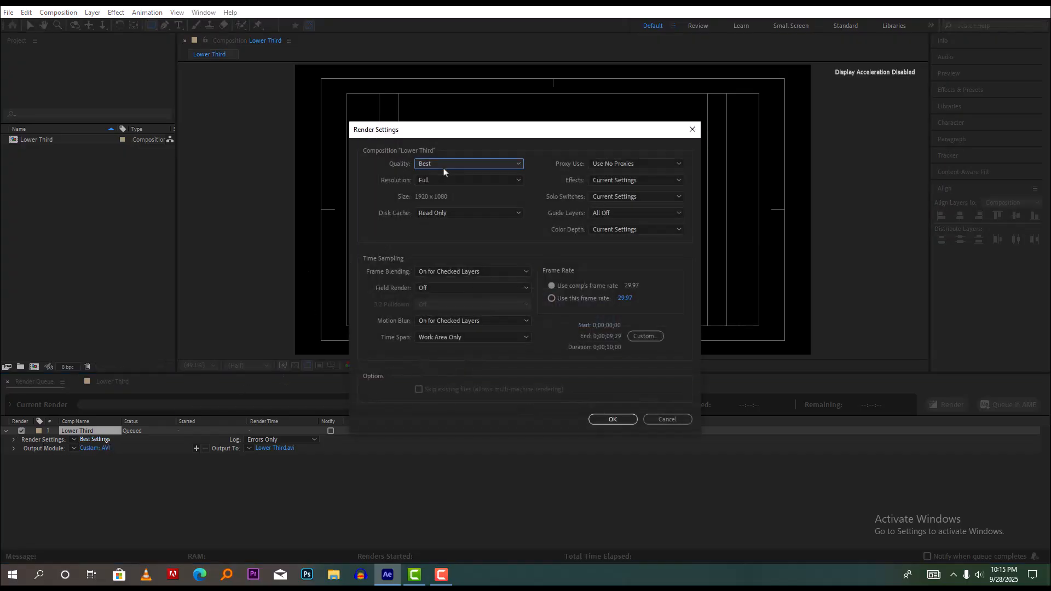
left_click(444, 169)
left_click(439, 188)
left_click(434, 182)
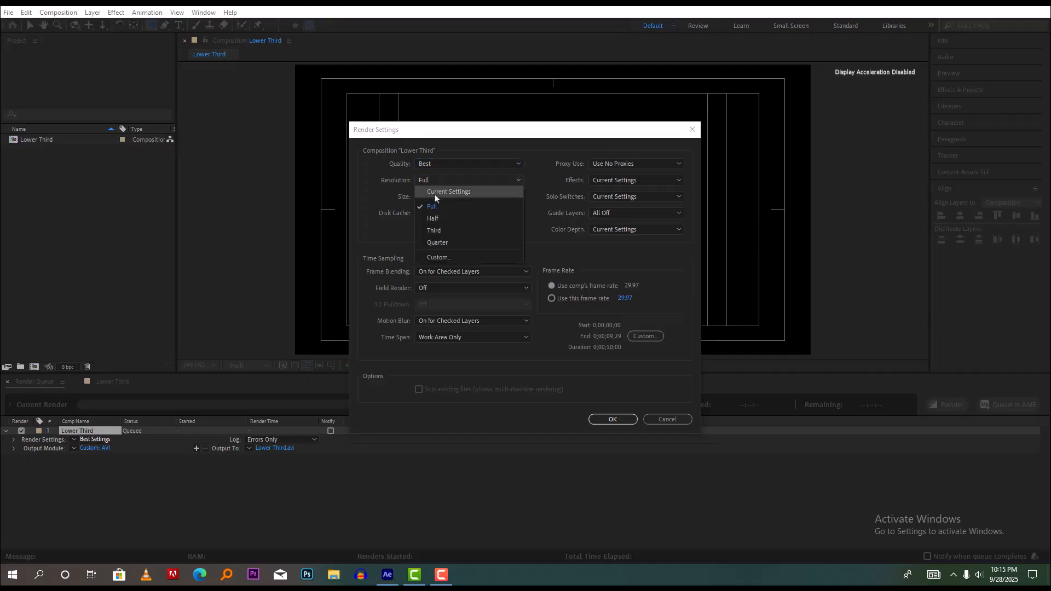
left_click(435, 208)
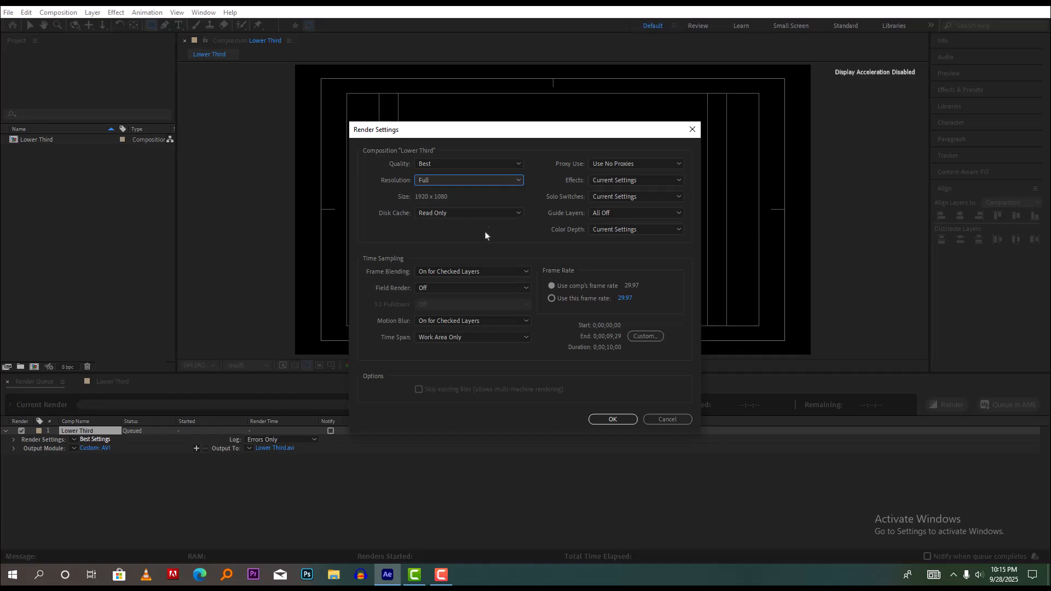
left_click(613, 419)
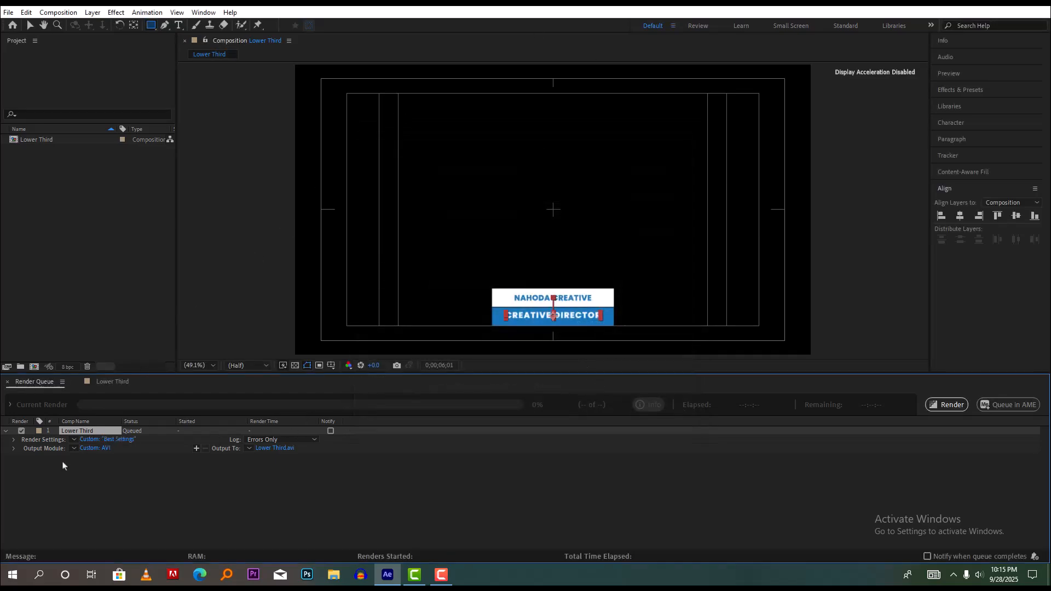
Step: Set the queued render's output module format to QuickTime
left_click(95, 448)
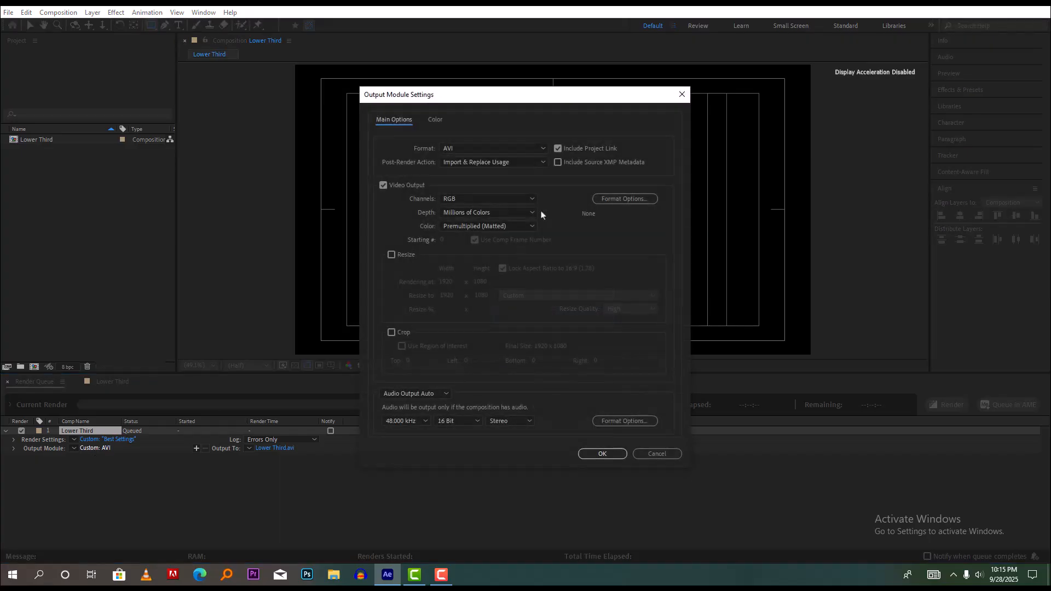
left_click(449, 149)
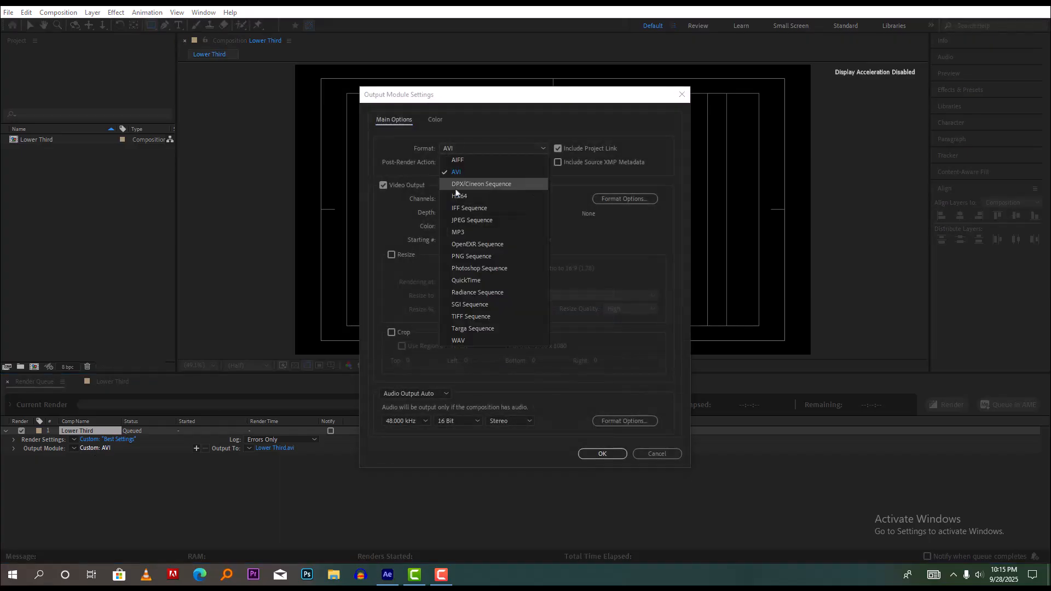
left_click(474, 279)
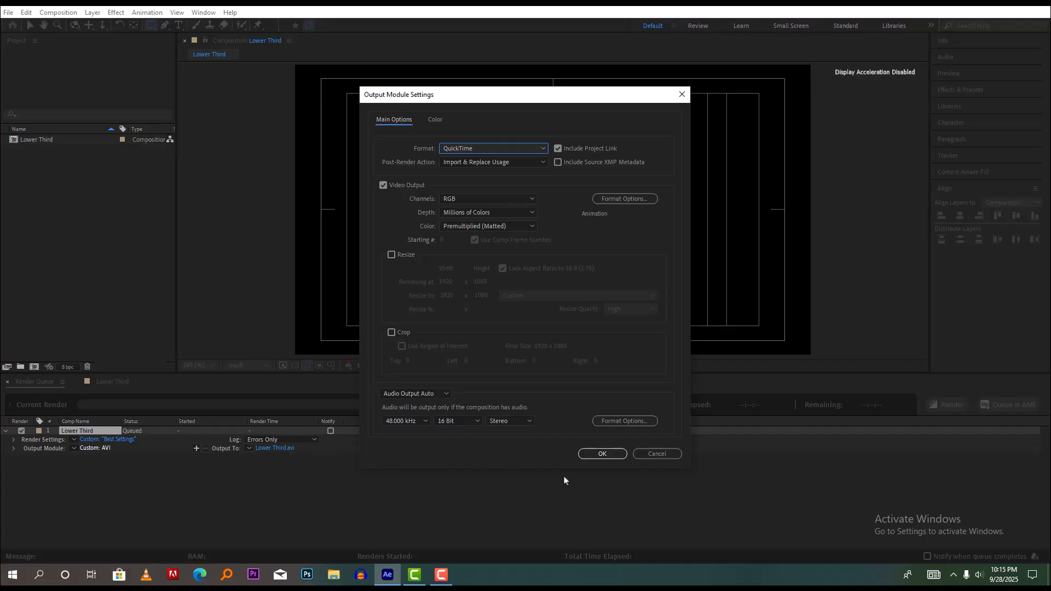
left_click(602, 455)
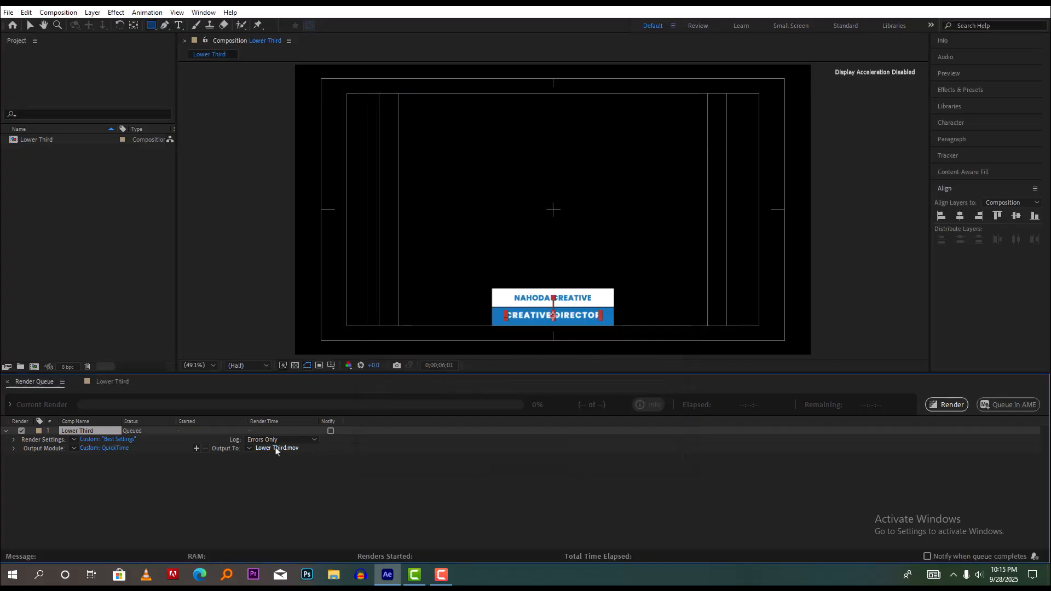
Step: Name the output movie Lower Third Tutorial on Local Disk (K:) and render it
left_click(275, 449)
left_click(137, 225)
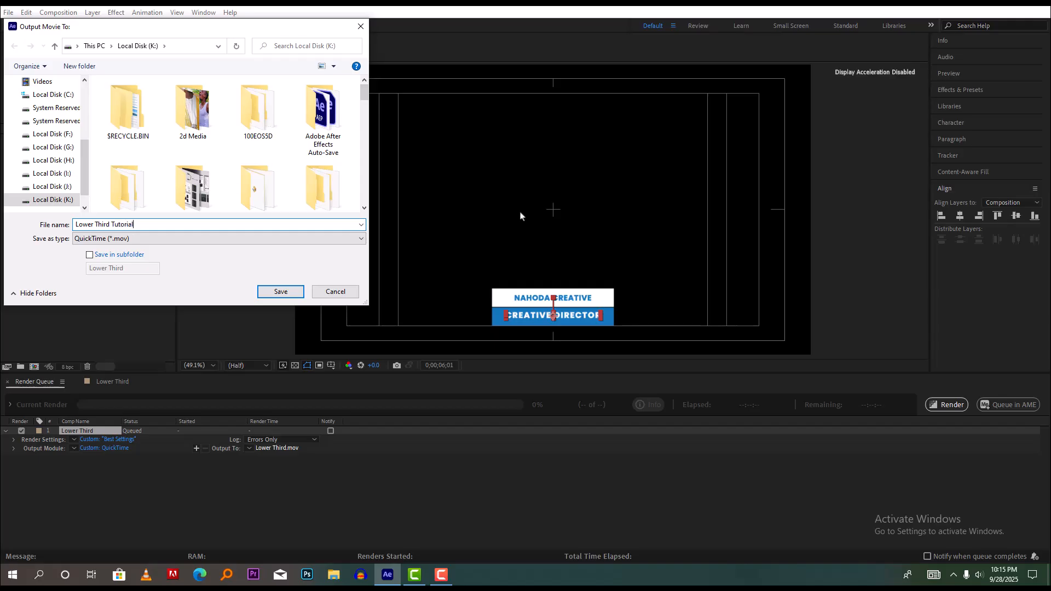
left_click(280, 293)
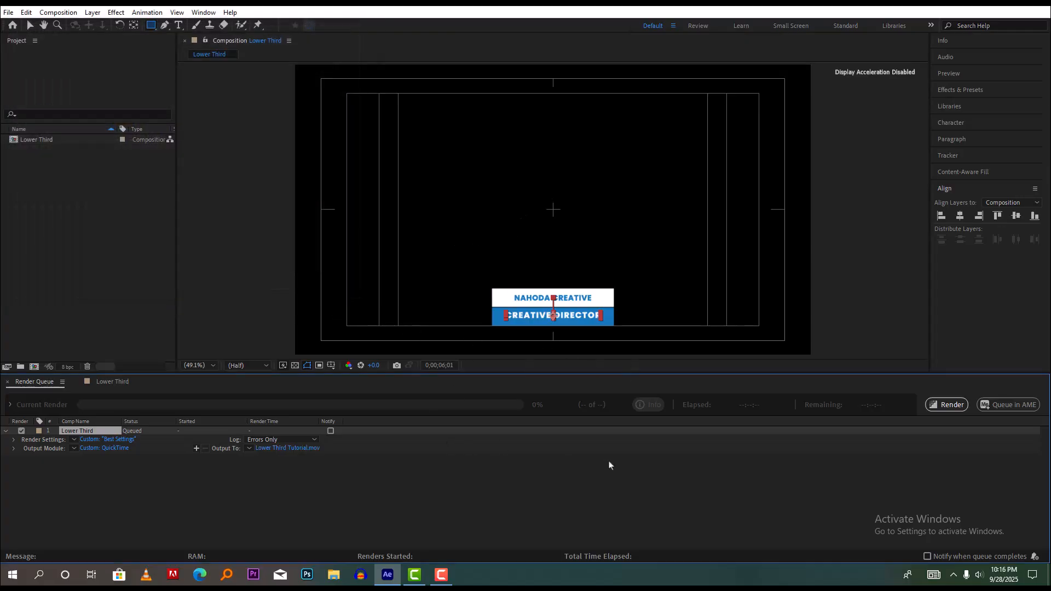
left_click(947, 406)
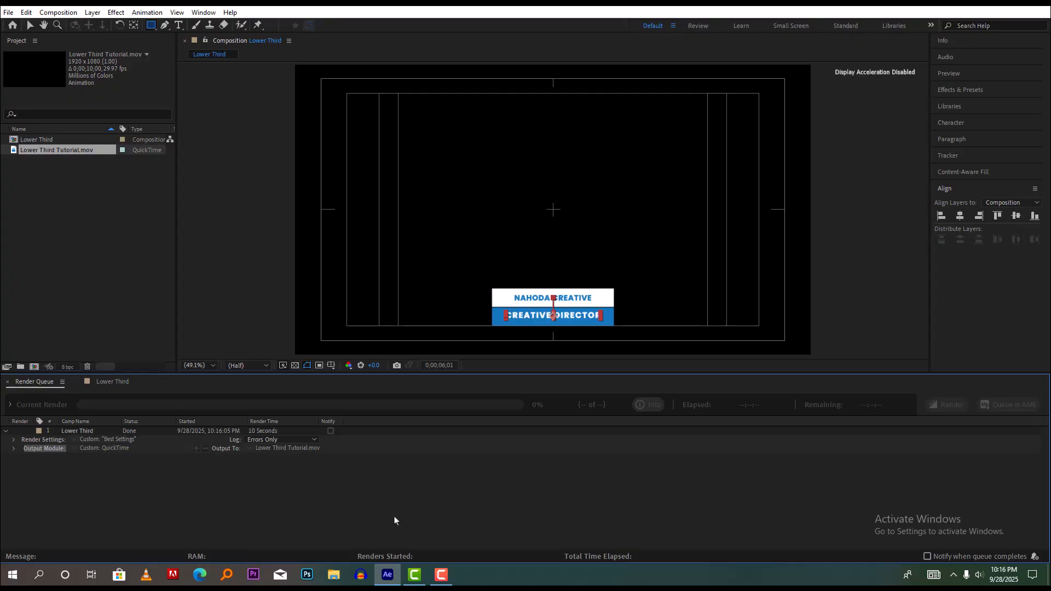
Step: Return to the Lower Third timeline and collapse the properties of both text layers and White Shape
left_click(114, 382)
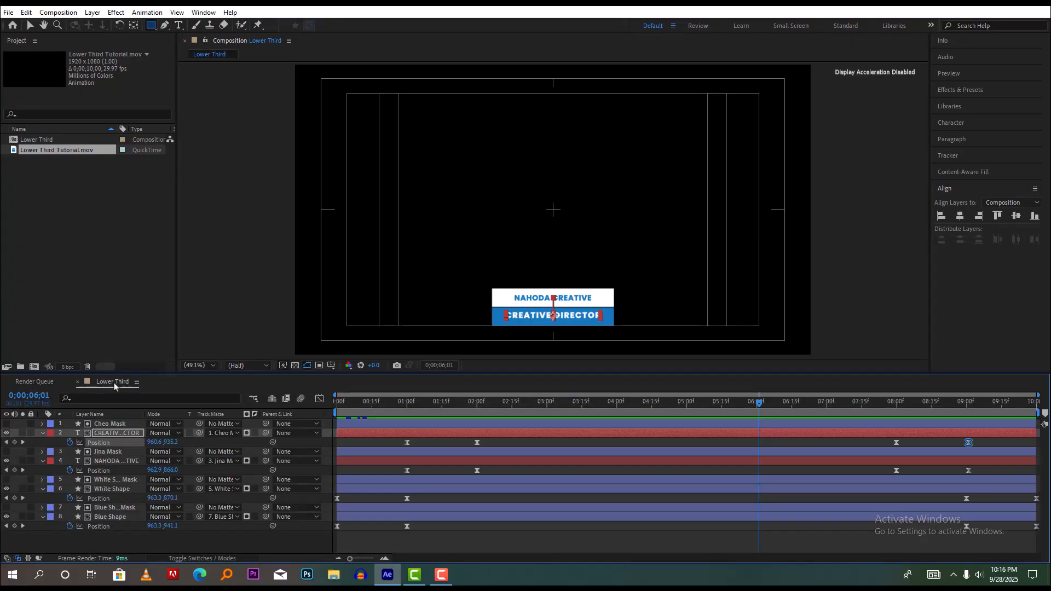
left_click(43, 433)
left_click(42, 452)
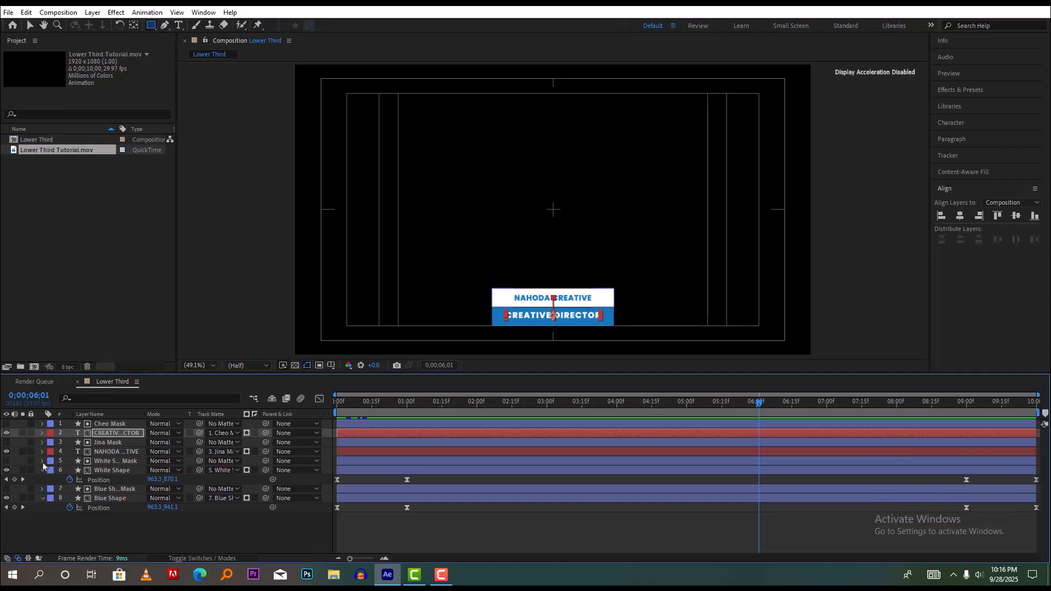
left_click(43, 471)
left_click(125, 453, "ctrl")
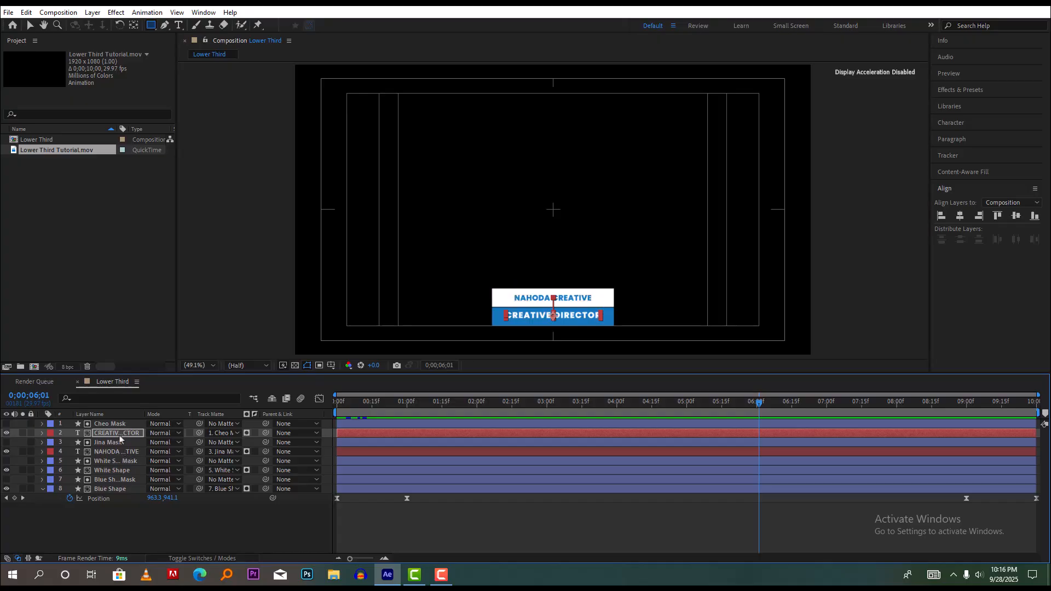
Step: Replace the NAHODA CREATIVE text on the white bar with the person's full name
left_click(116, 453)
double_click(115, 452)
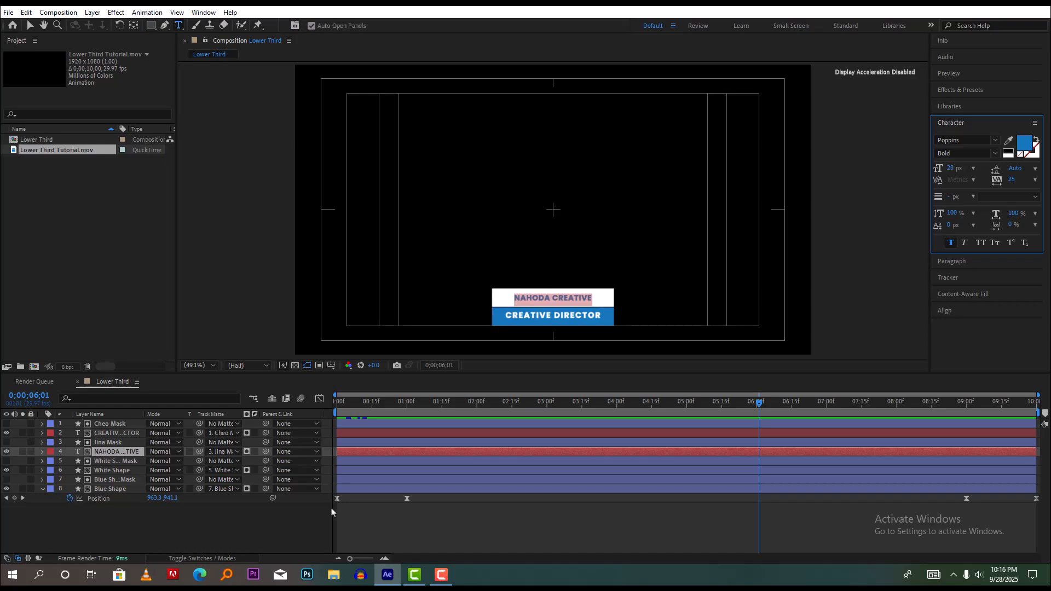
type("YU")
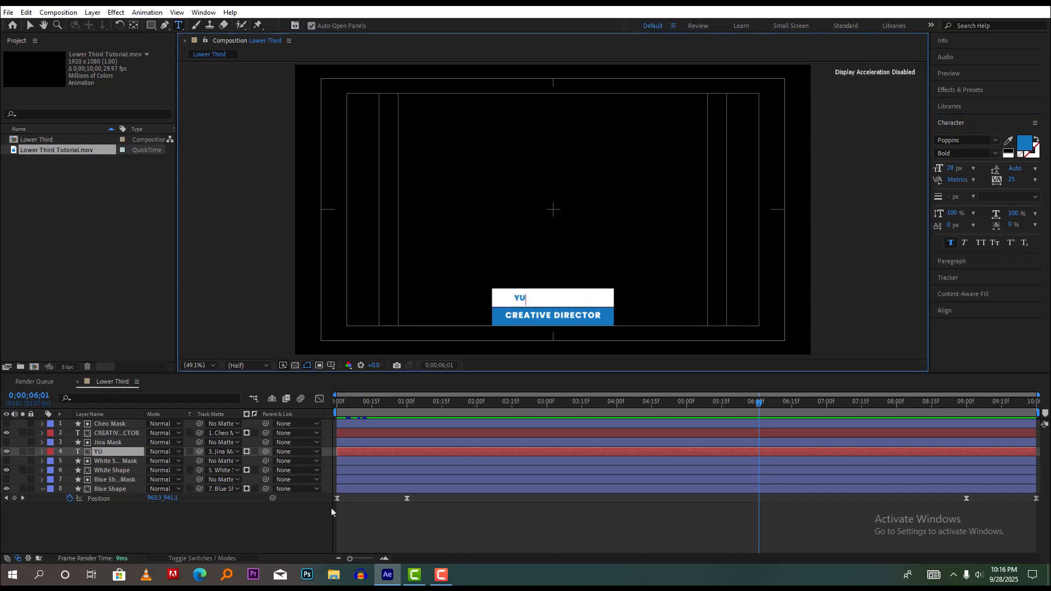
type("SSUF N")
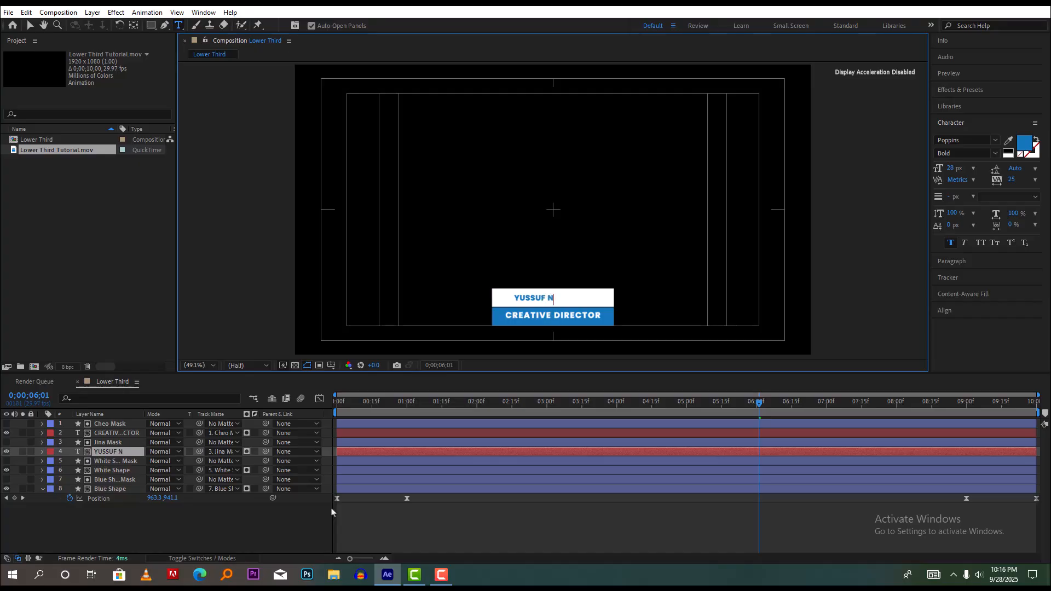
type("AHOD")
key("Home")
key("ctrl+shift+Right")
key("shift+End")
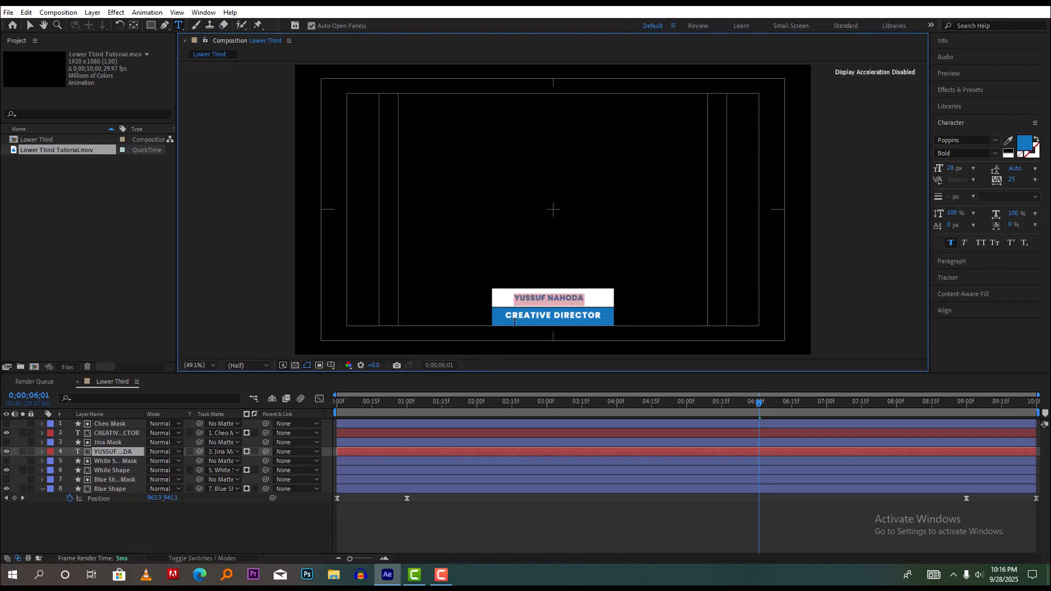
Step: Replace the CREATIVE DIRECTOR text on the blue bar with CONTENT CREATOR
left_click(109, 433)
double_click(110, 434)
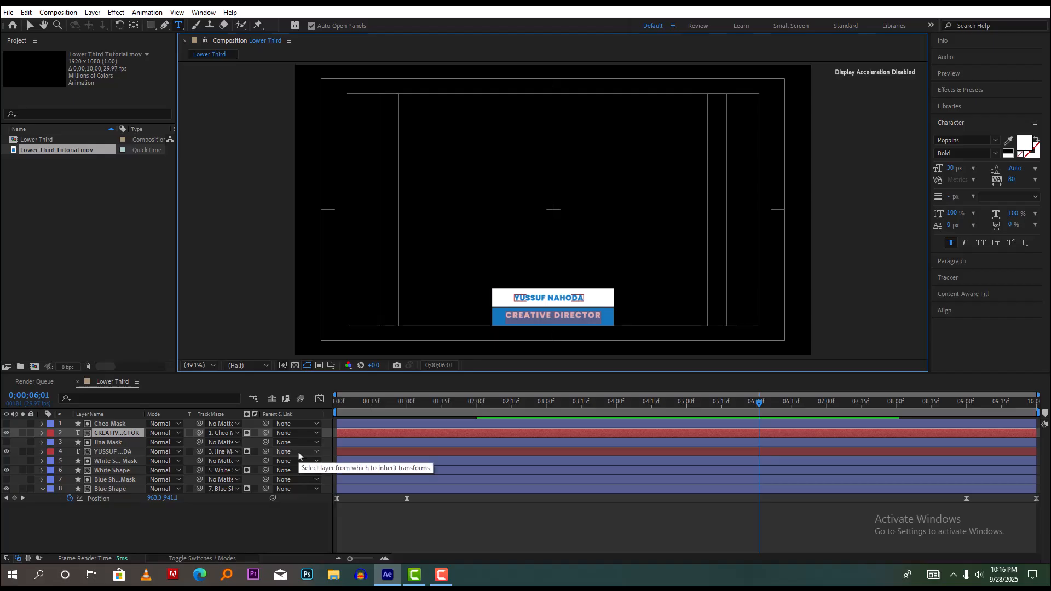
type("CON")
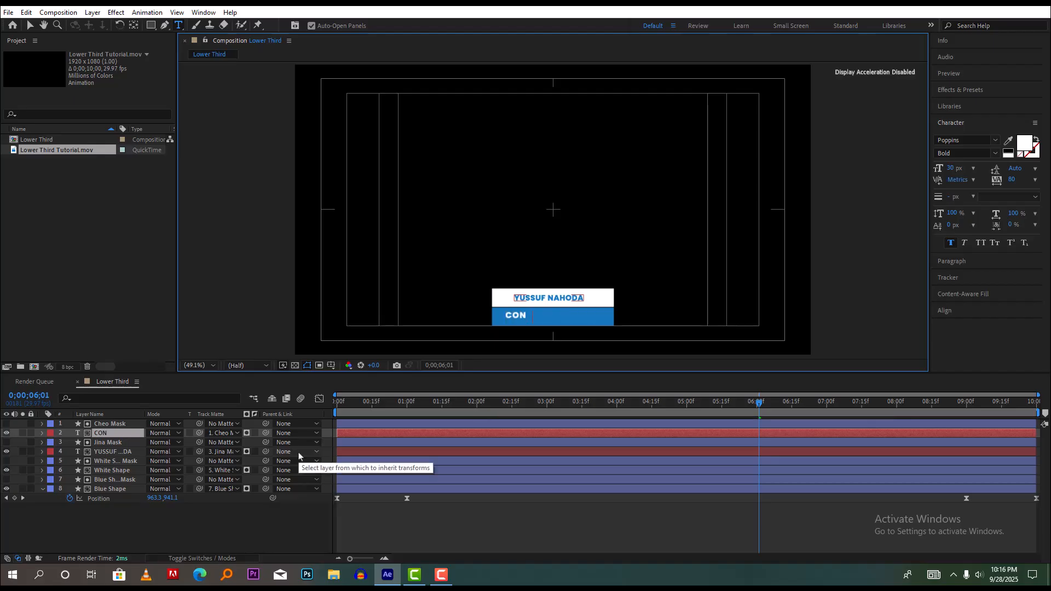
type("TENT CR")
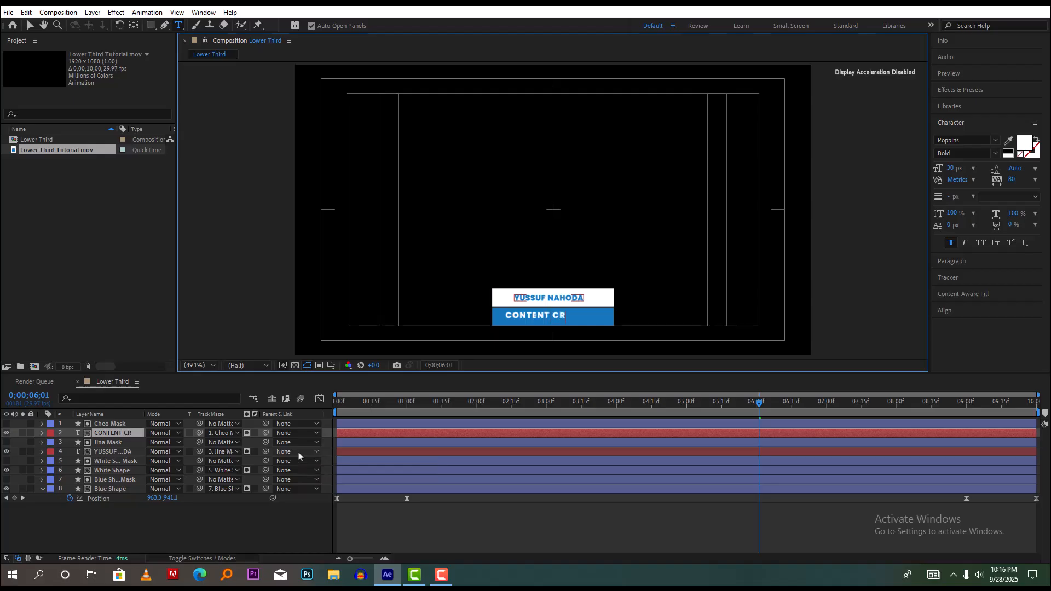
type("EATOR")
key("Escape")
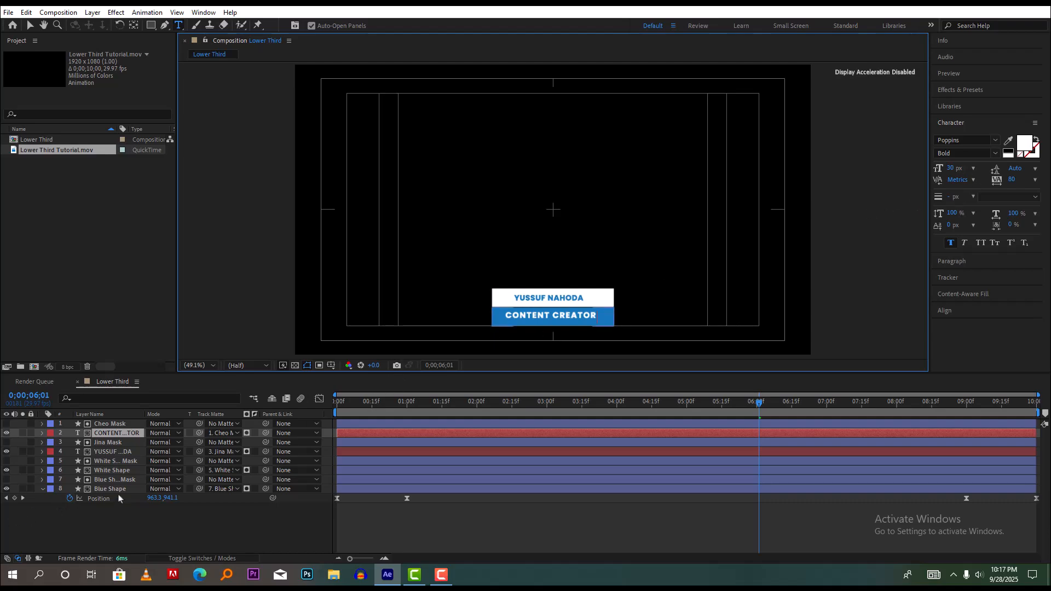
Step: Set the composition preview resolution to Full, then deselect Blue Shape and collapse its properties
left_click(118, 489)
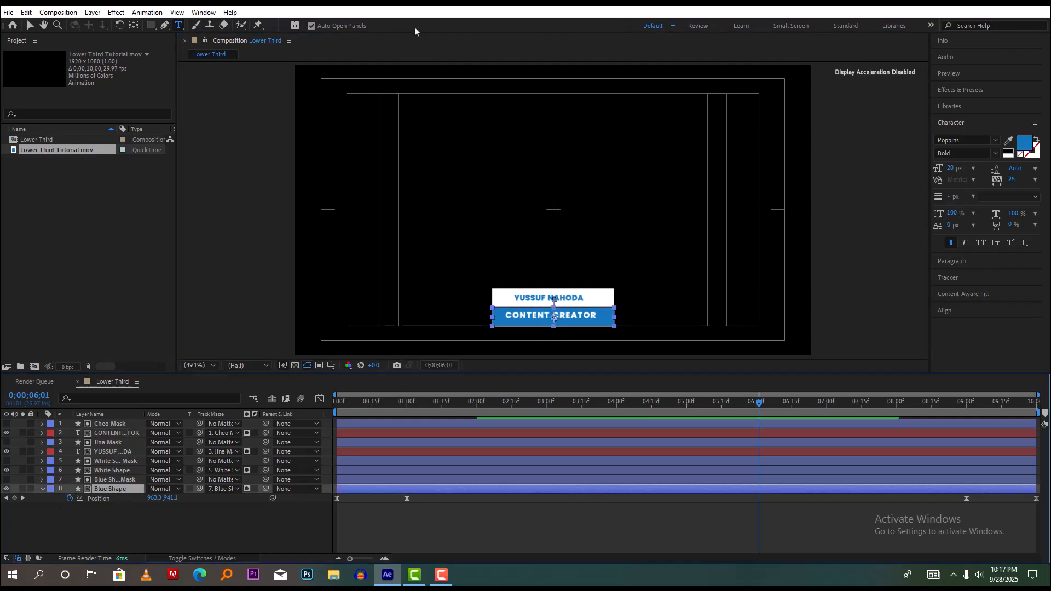
left_click(30, 26)
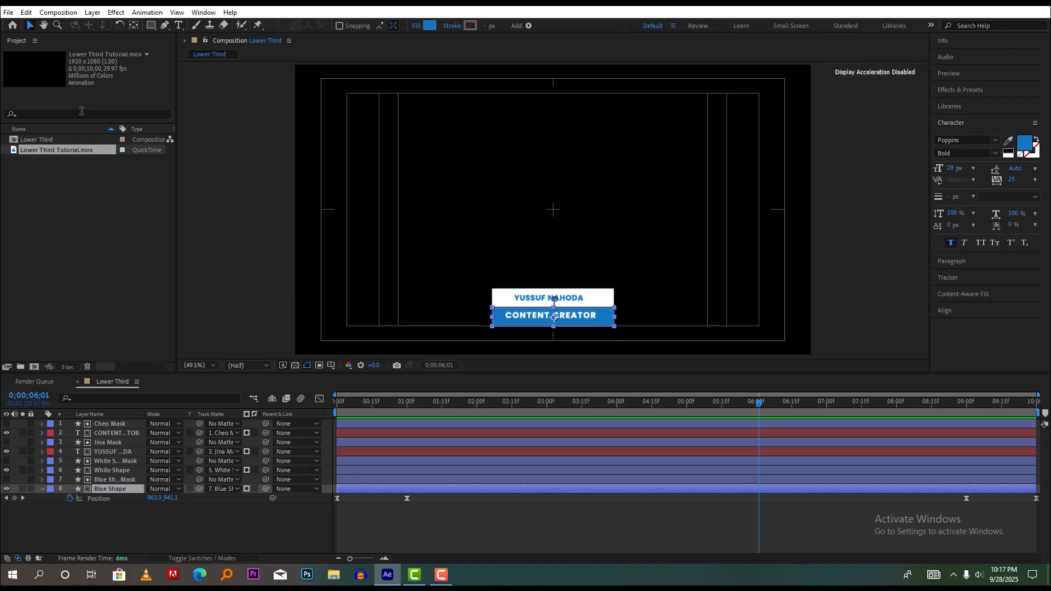
left_click(247, 366)
left_click(249, 390)
key("Caps_Lock")
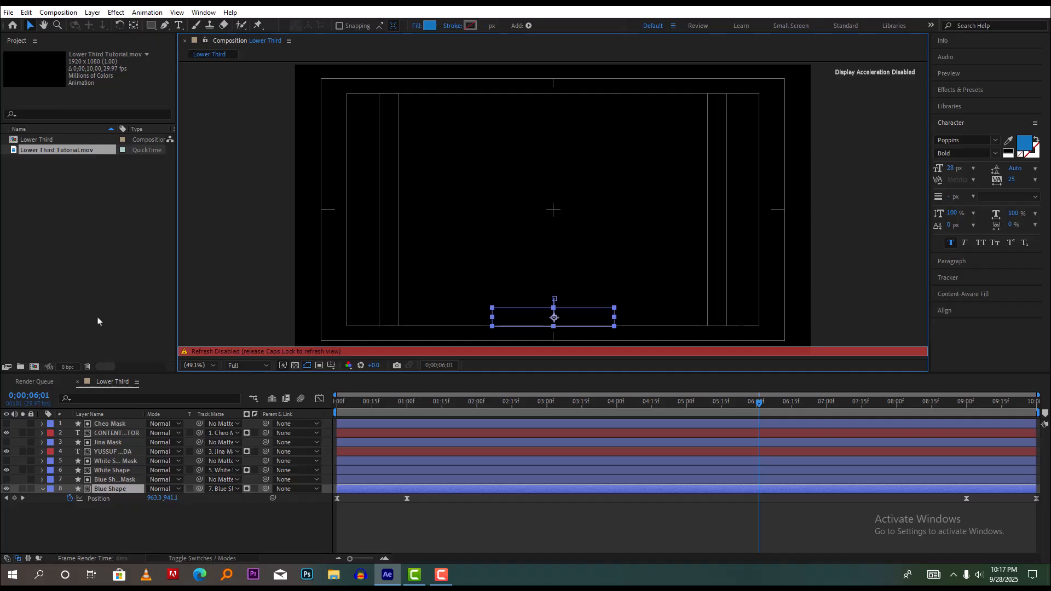
key("Caps_Lock")
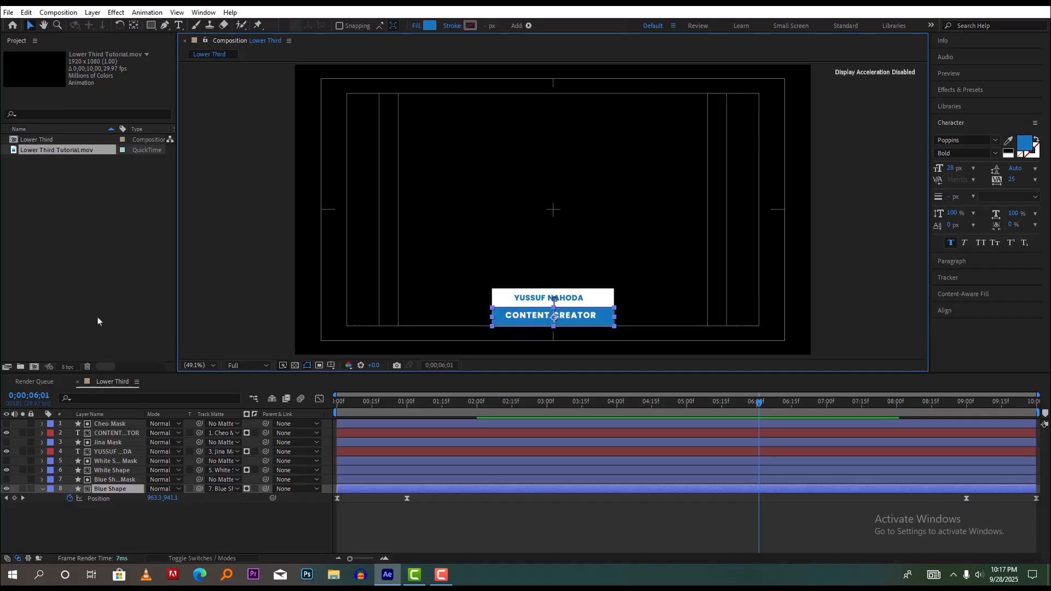
left_click(89, 527)
left_click(43, 490)
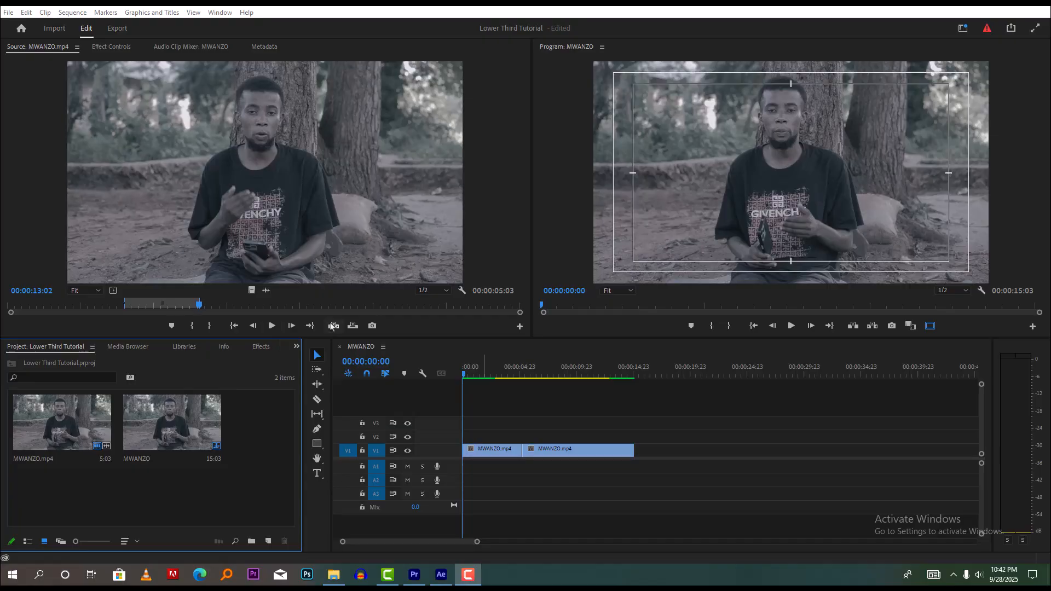
Step: Preview the MWANZO sequence in Premiere Pro by playing it briefly and checking a frame in the second clip
left_click(781, 336)
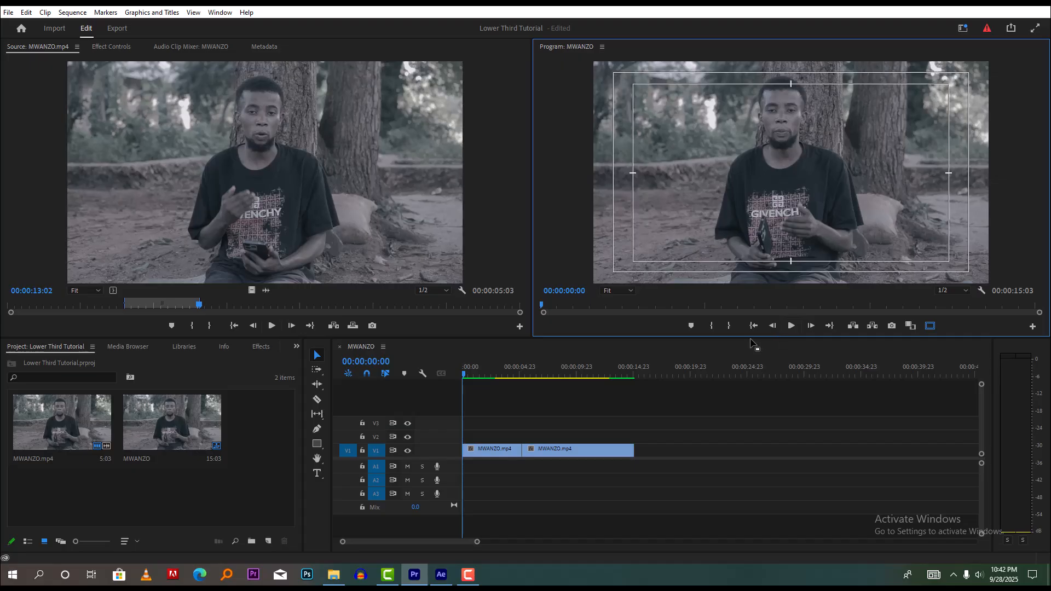
left_click(479, 376)
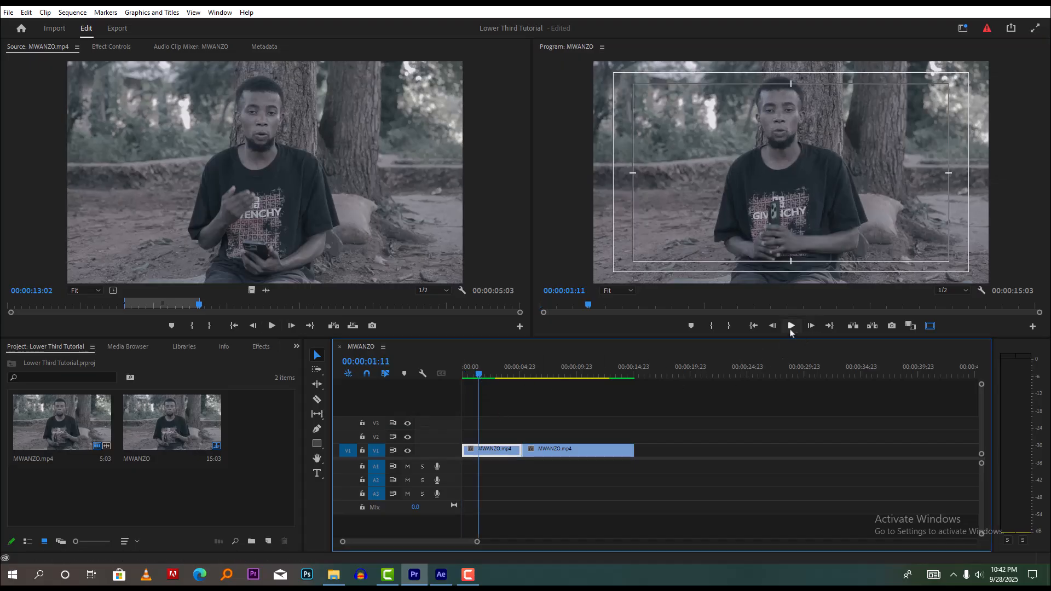
left_click(792, 326)
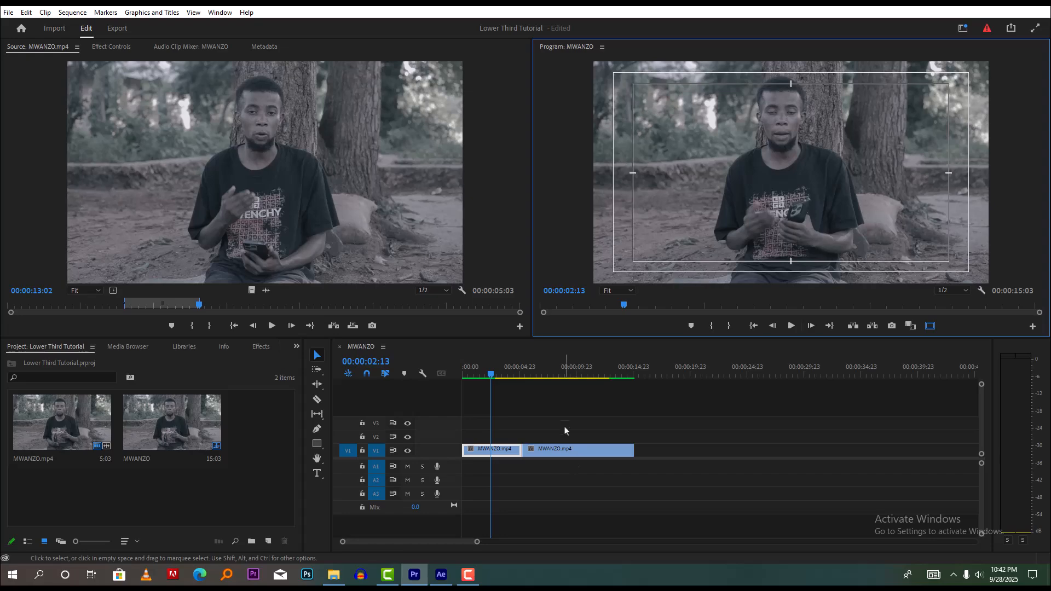
left_click(571, 374)
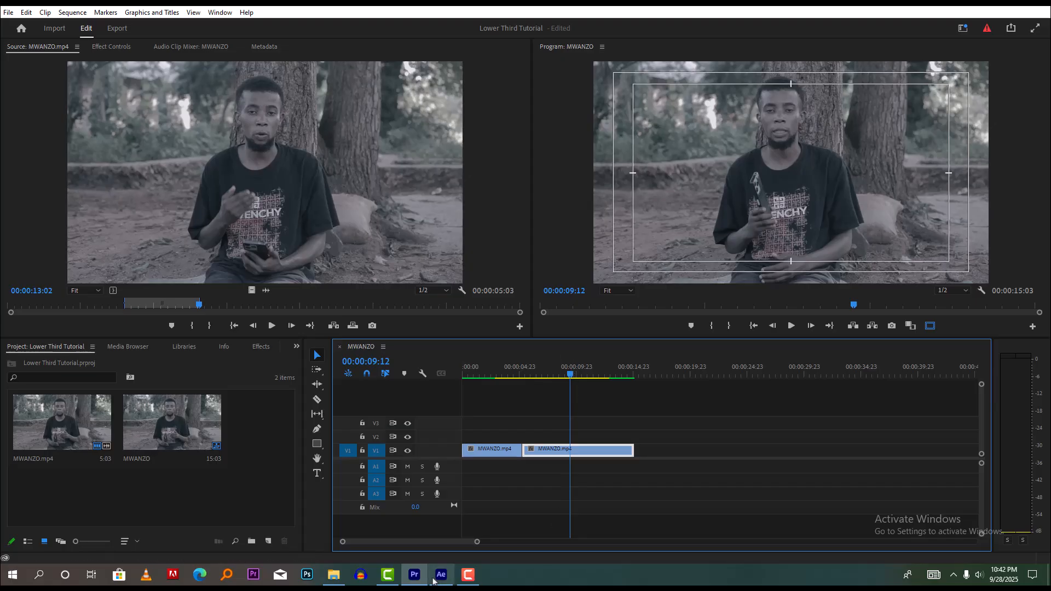
Step: Bring the Lower Third composition from After Effects into the Premiere Pro project and place it on track V2 above the MWANZO clips
mouse_move(438, 579)
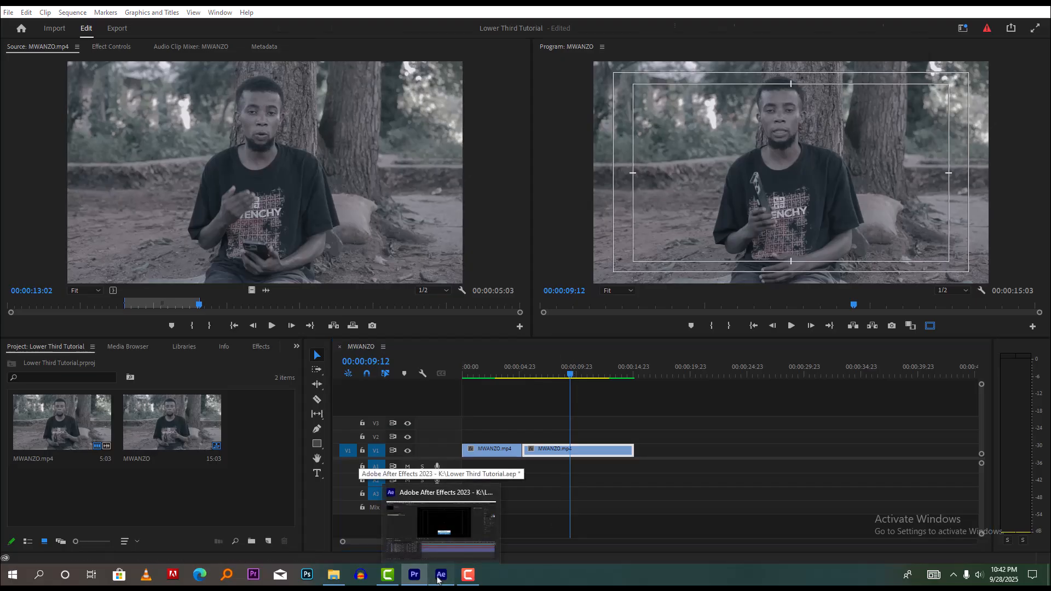
left_click(429, 491)
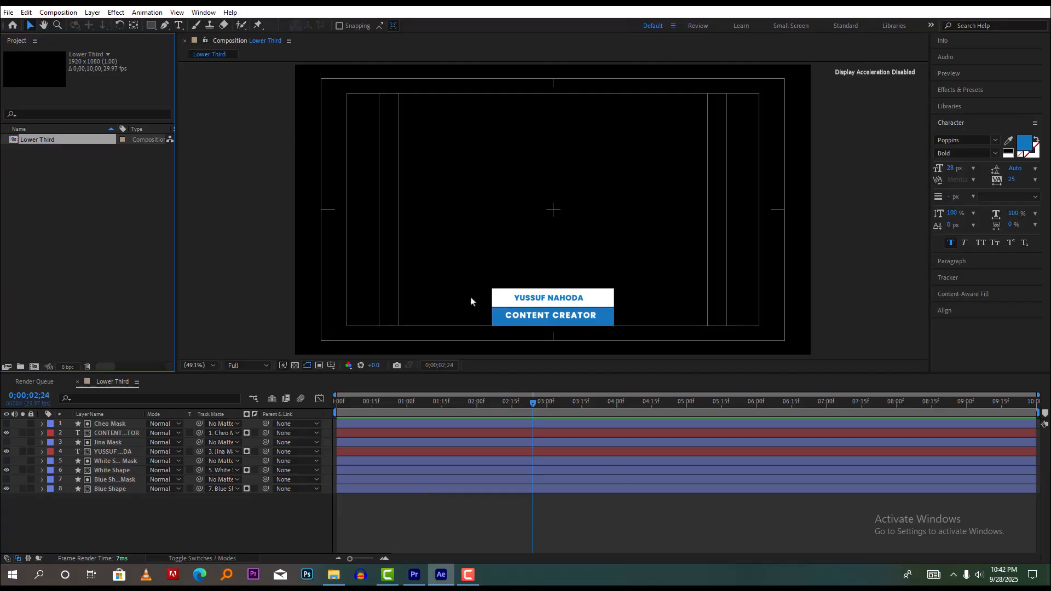
left_click(16, 203)
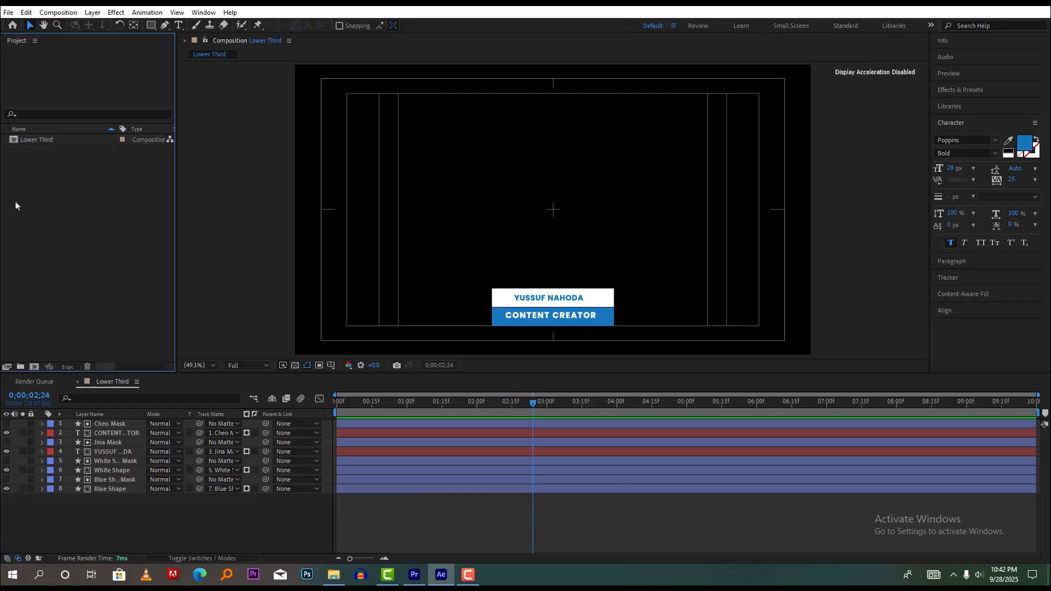
left_click(54, 142)
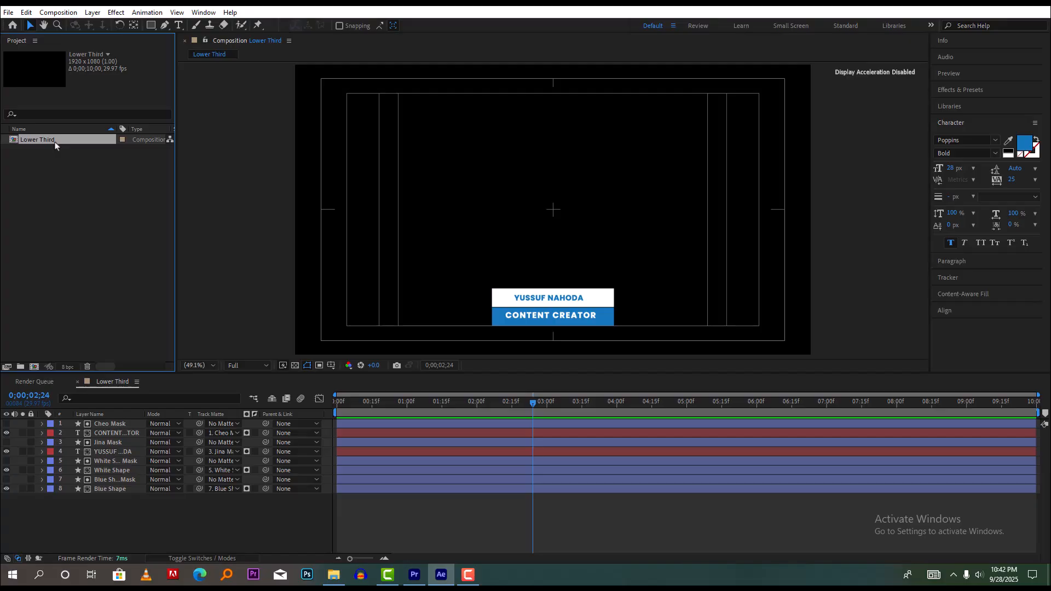
left_click_drag(56, 144, 263, 484)
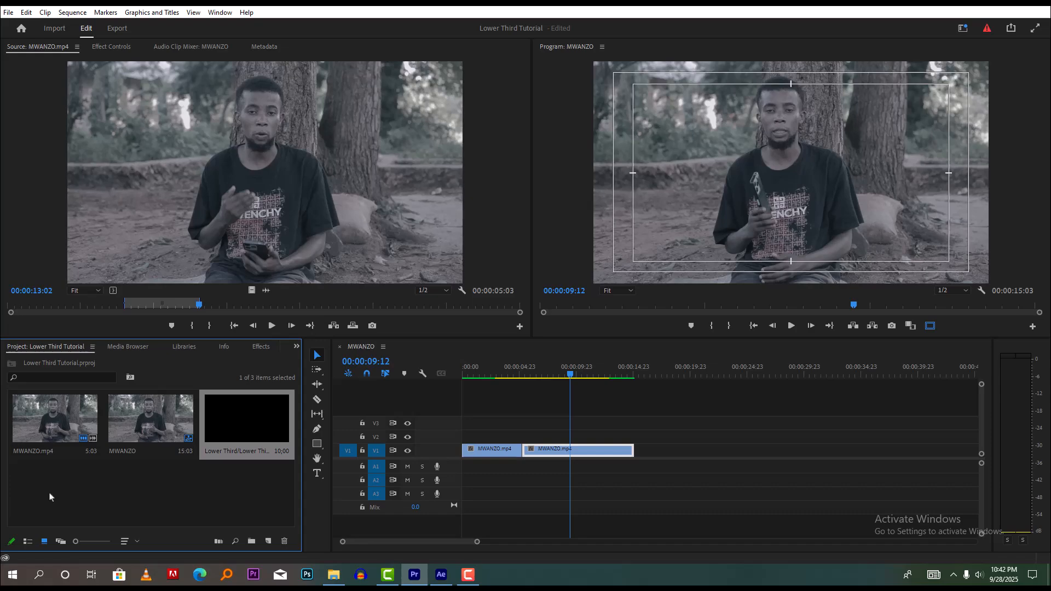
left_click_drag(268, 433, 507, 438)
Step: Return the playhead to the start of the MWANZO sequence and render its previews with Render In to Out
left_click_drag(570, 374, 462, 404)
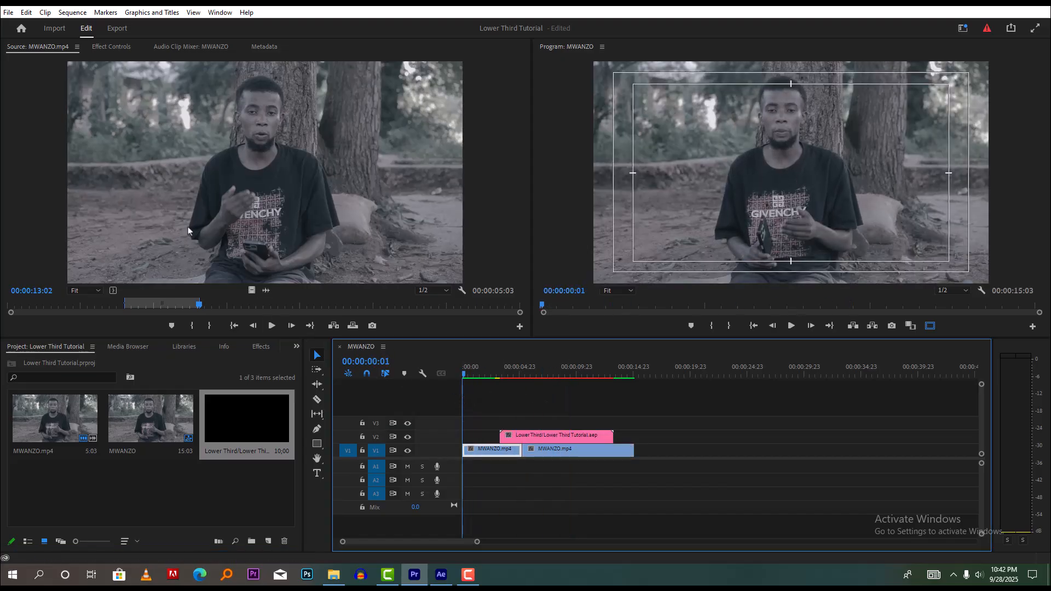
left_click(71, 12)
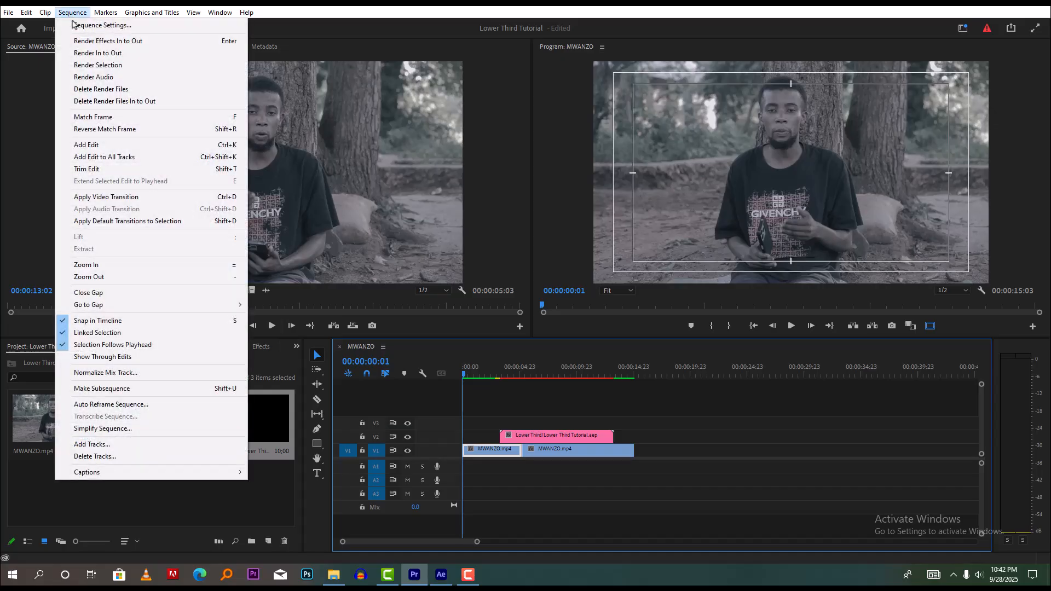
left_click(96, 53)
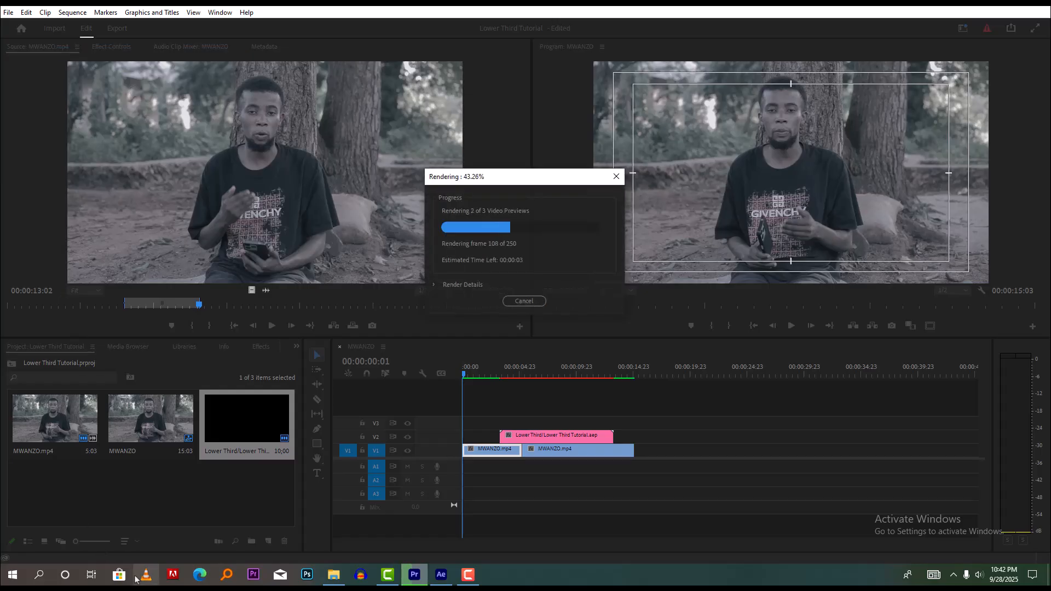